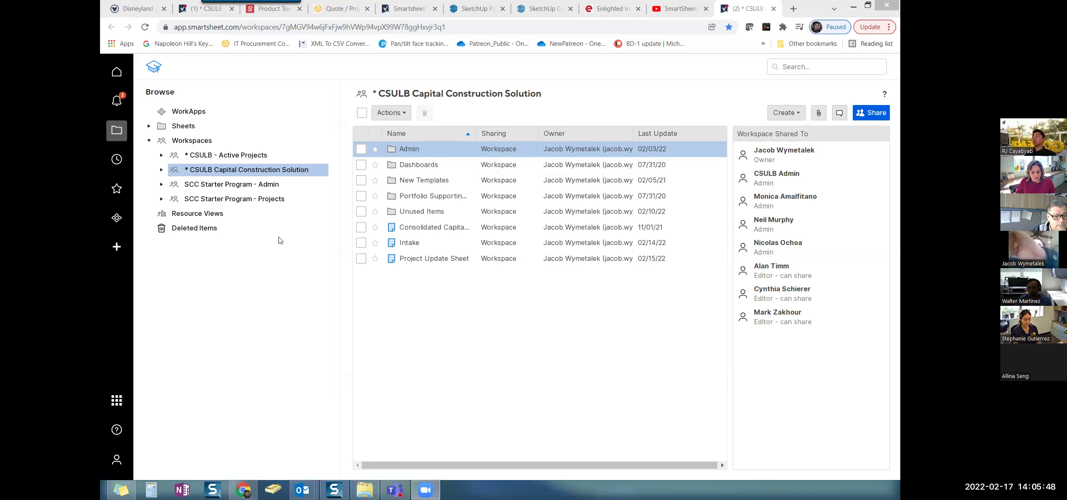
# - Launch Control Center in a new tab from the Smartsheet app launcher
pyautogui.click(118, 402)
pyautogui.click(117, 401)
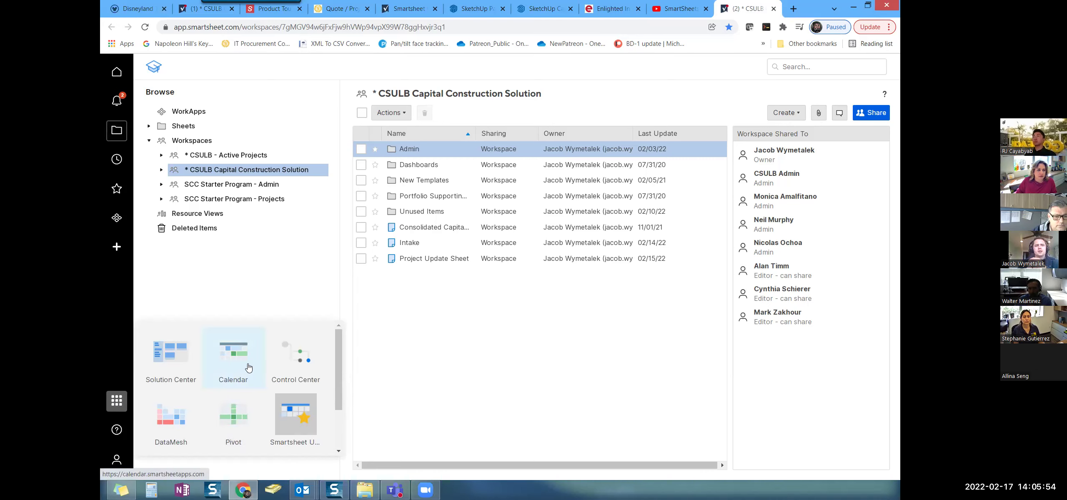
pyautogui.click(286, 359)
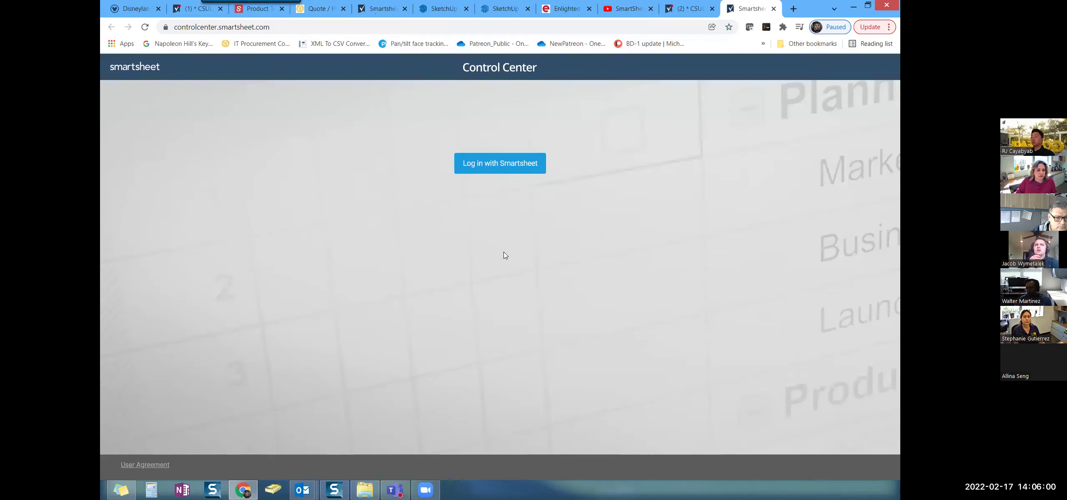
# - Sign in to Control Center with Smartsheet to load the SCC Starter Program projects
pyautogui.click(511, 167)
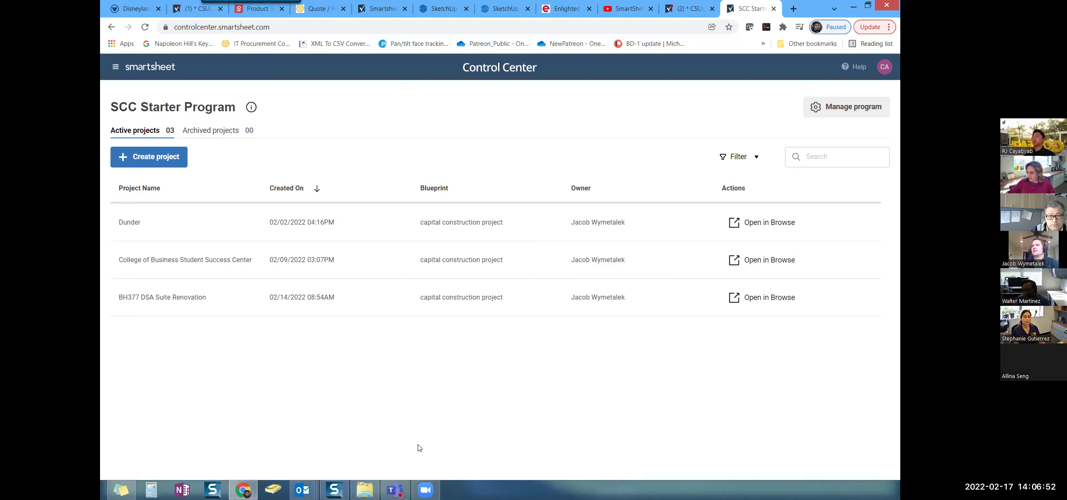
pyautogui.moveTo(340, 486)
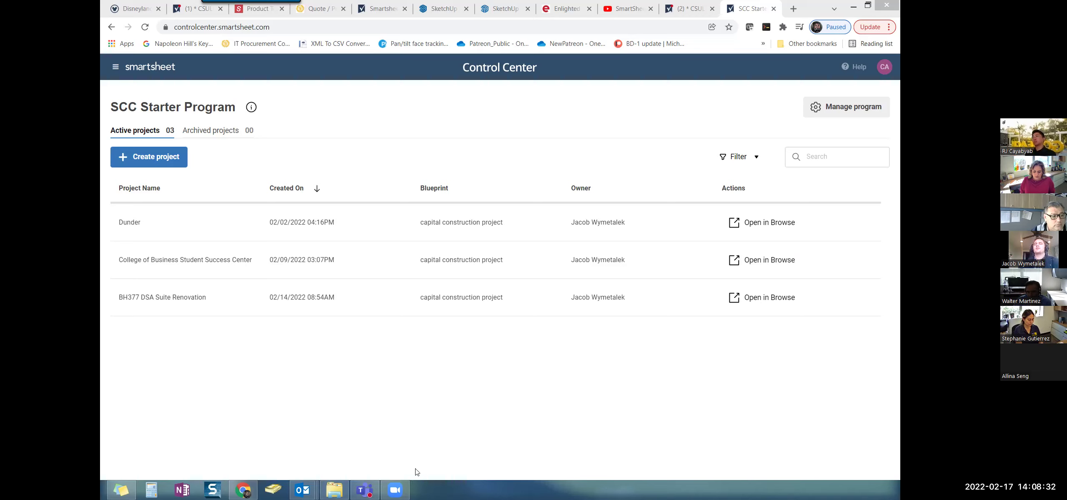
pyautogui.moveTo(401, 491)
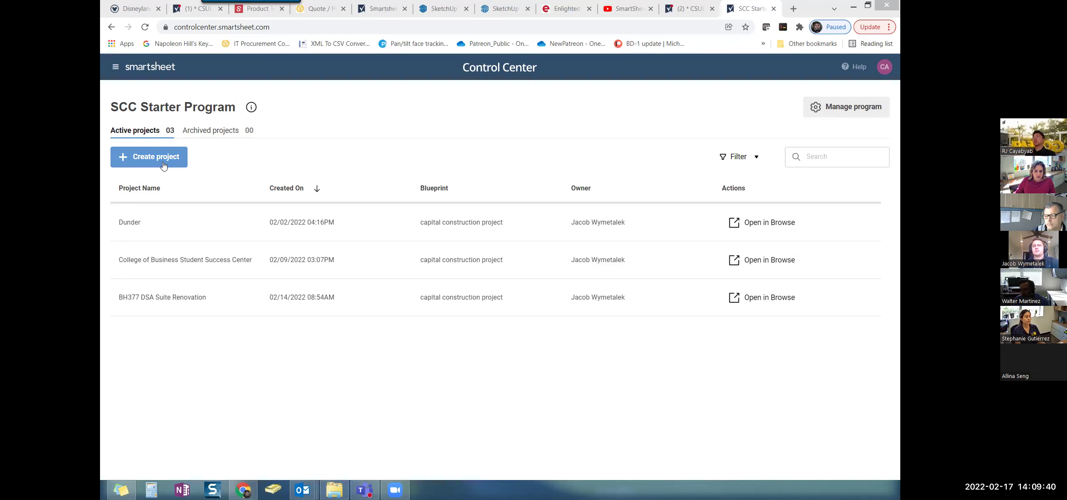
pyautogui.click(838, 108)
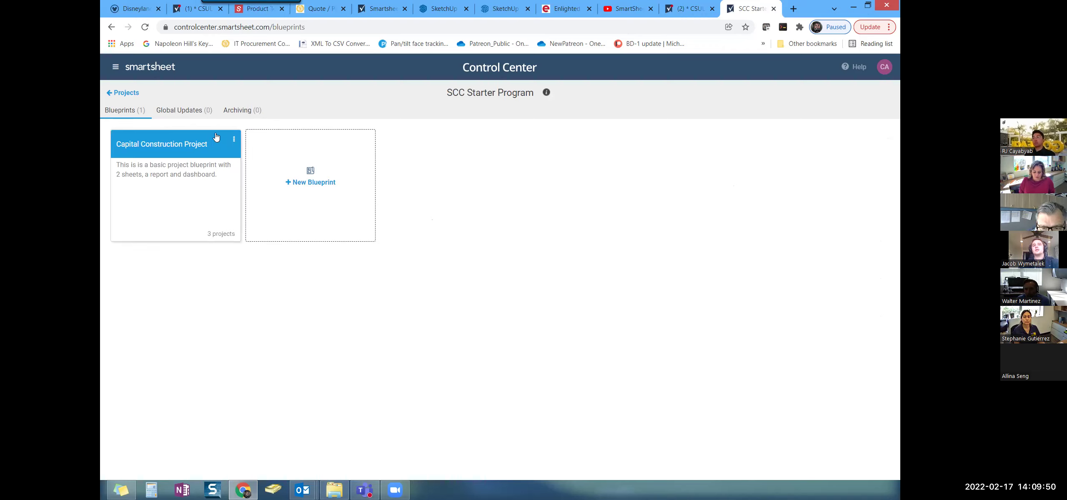
# - Show the SCC Starter Program information with its leads and program users
pyautogui.click(550, 94)
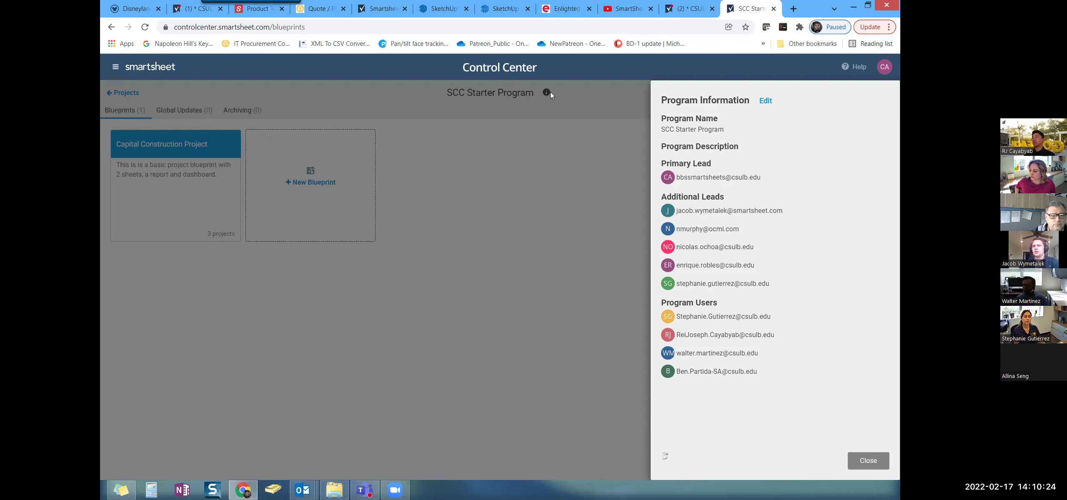
# - Put the SCC Starter Program information into edit mode and scroll to the leads and users
pyautogui.click(766, 101)
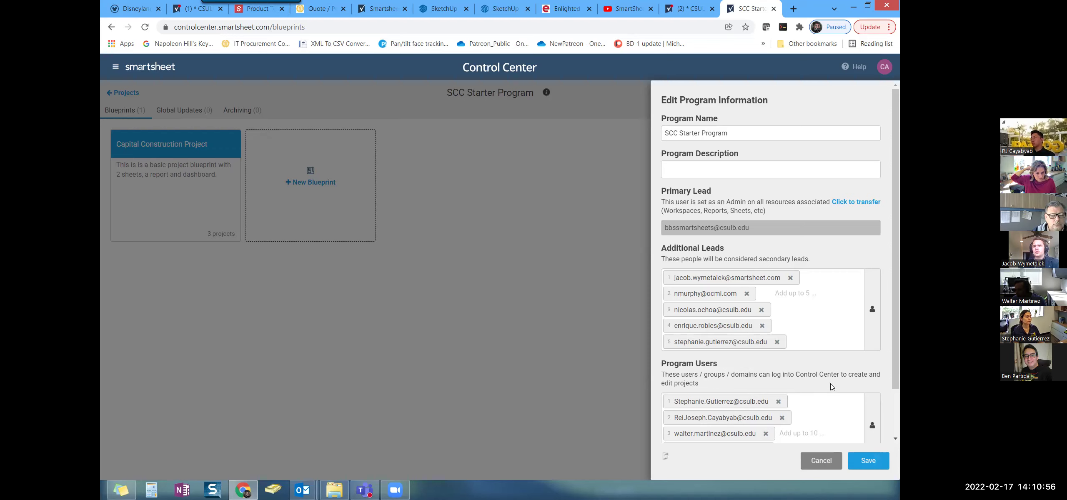
pyautogui.scroll(-2, 869, 409)
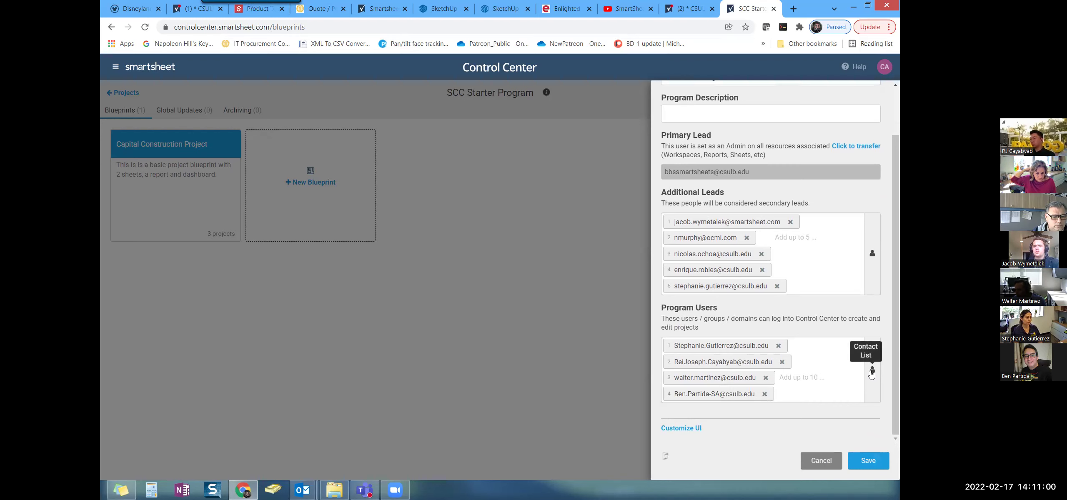
# - Remove the fourth program user and clear the unfinished 'Ben' search, leaving three users
pyautogui.moveTo(847, 382); pyautogui.dragTo(779, 379)
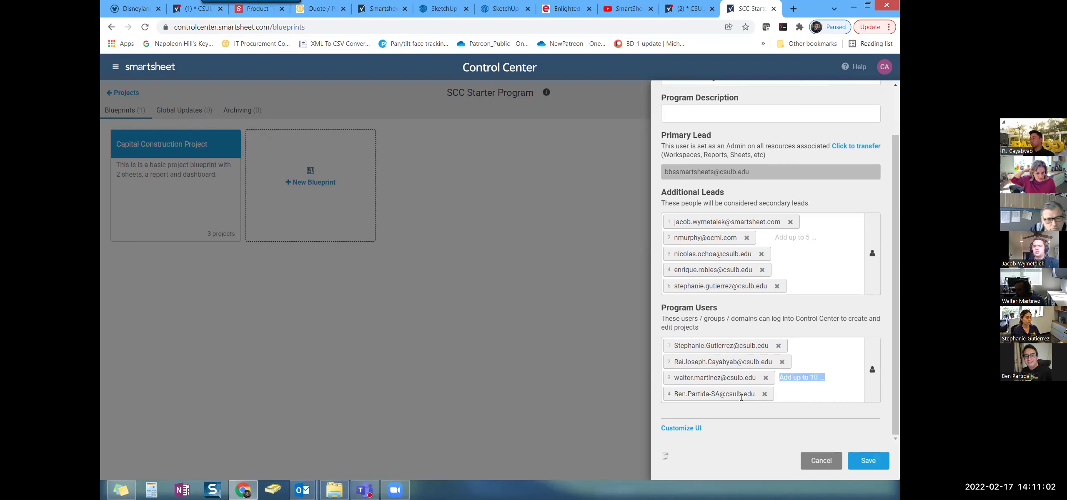
pyautogui.click(765, 394)
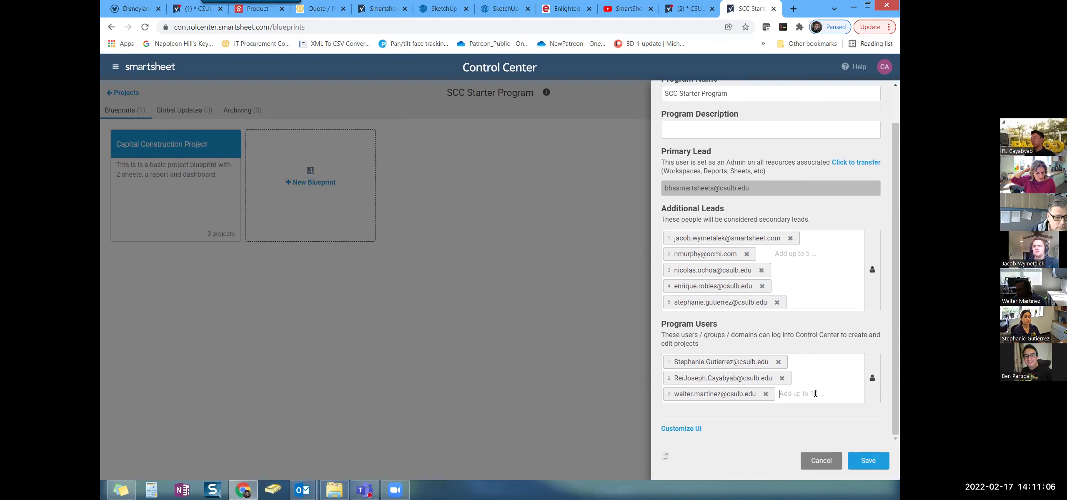
pyautogui.write('Ben')
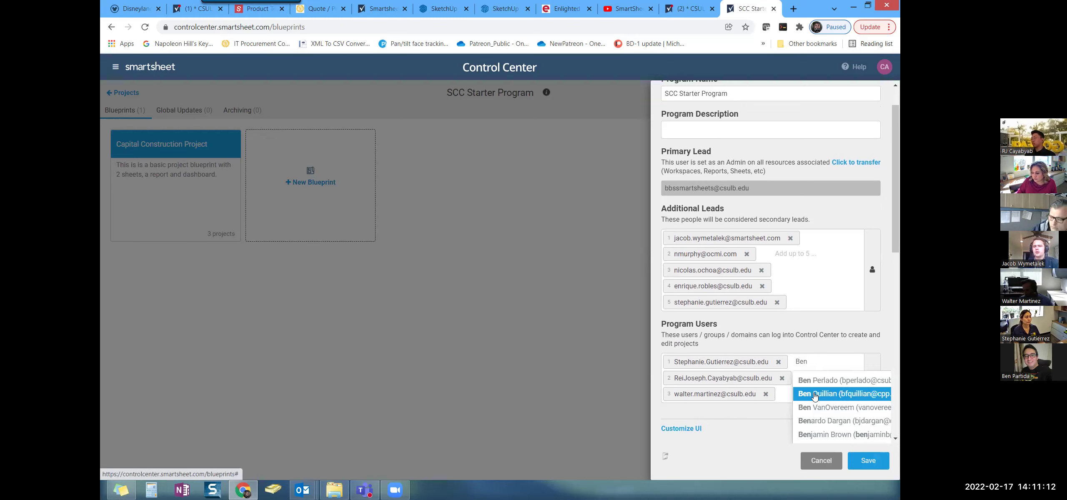
pyautogui.write('Parti')
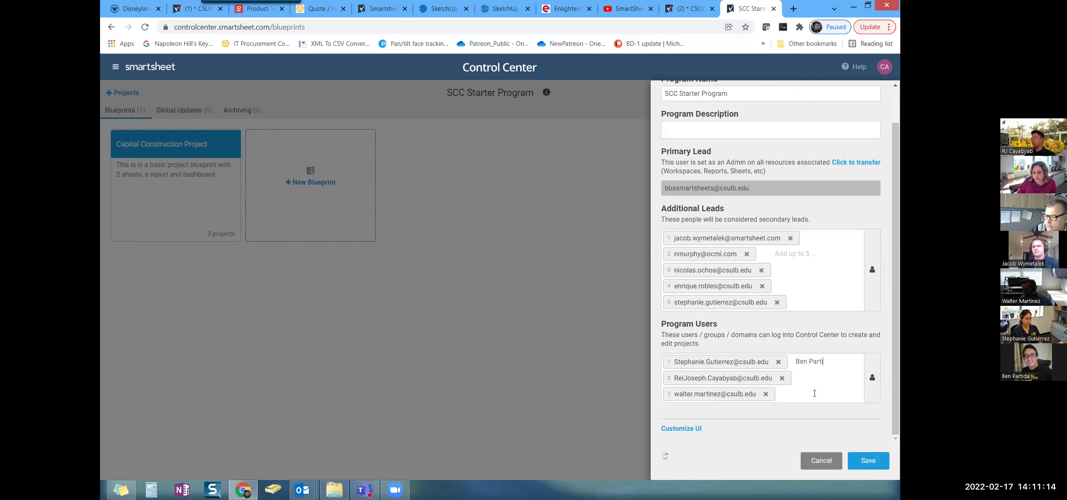
pyautogui.press('BackSpace')
pyautogui.press('BackSpace')
pyautogui.press('BackSpace')
pyautogui.press('BackSpace')
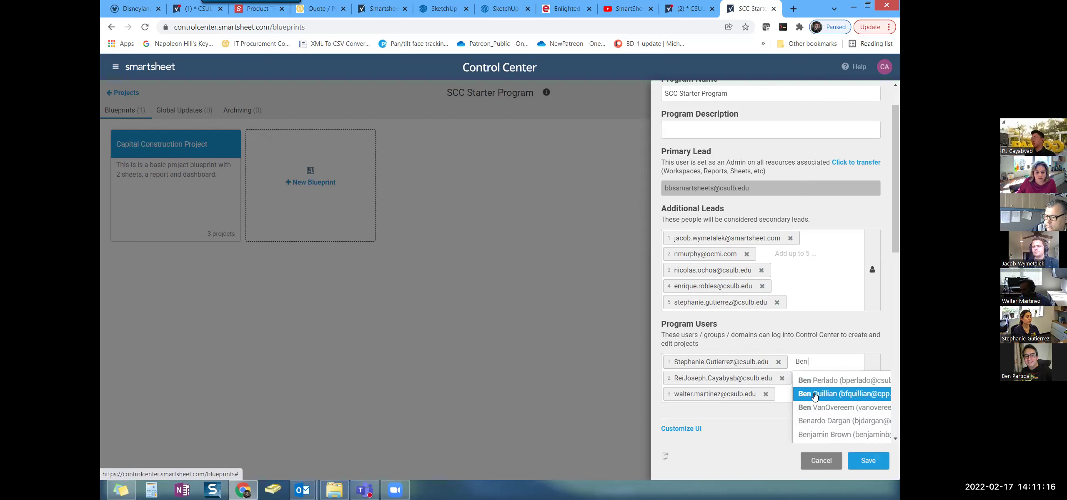
pyautogui.scroll(-3, 816, 398)
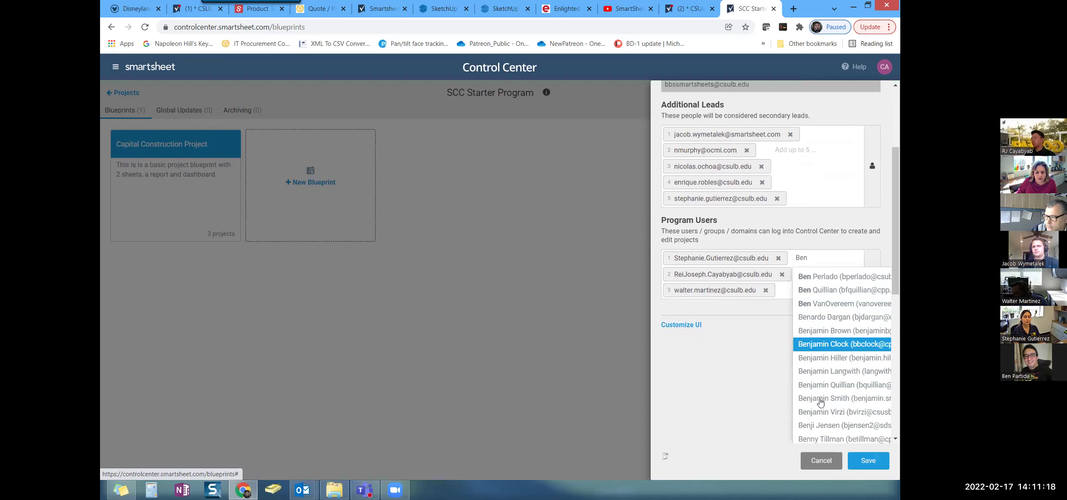
pyautogui.scroll(-3, 820, 401)
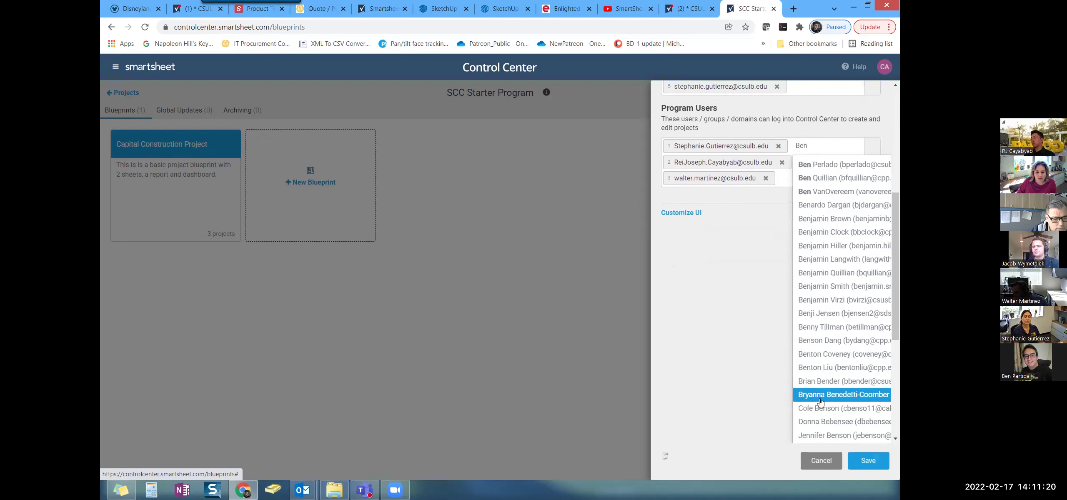
pyautogui.scroll(-1, 820, 401)
pyautogui.scroll(-2, 820, 402)
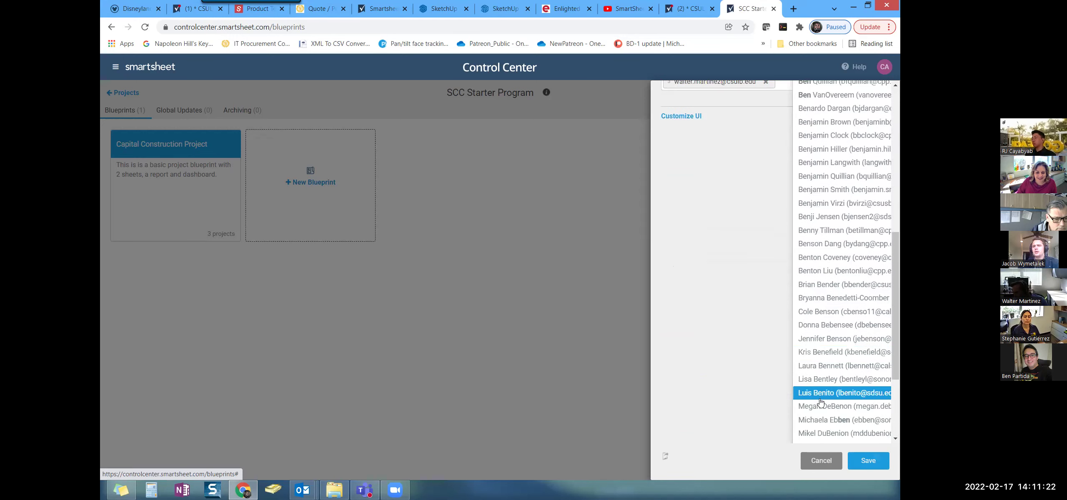
pyautogui.scroll(3, 820, 402)
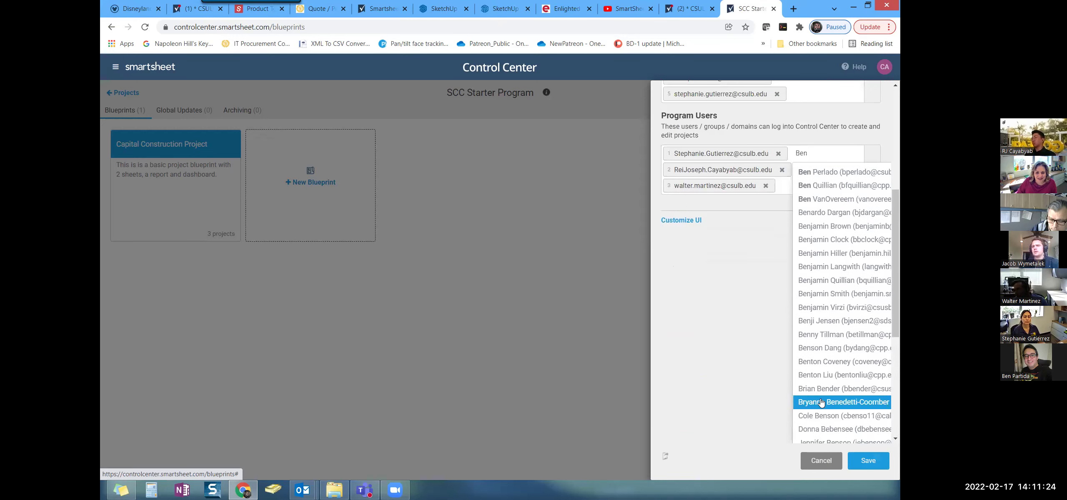
pyautogui.scroll(2, 821, 402)
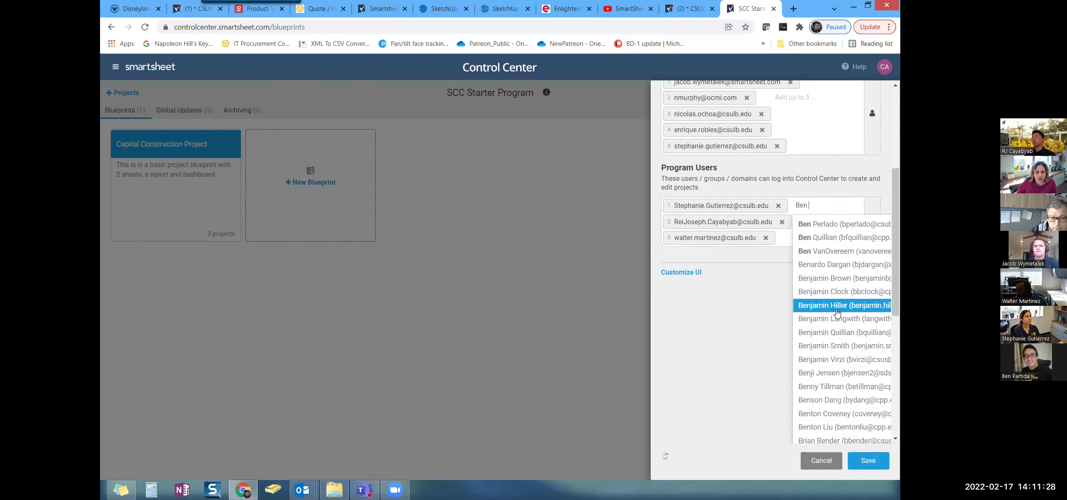
pyautogui.scroll(4, 837, 313)
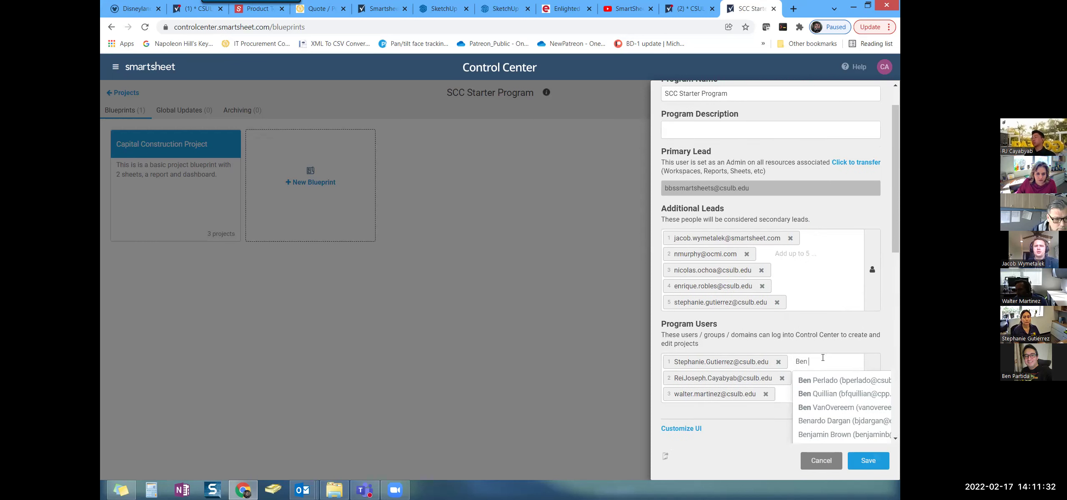
pyautogui.press('BackSpace')
pyautogui.press('BackSpace')
pyautogui.press('BackSpace')
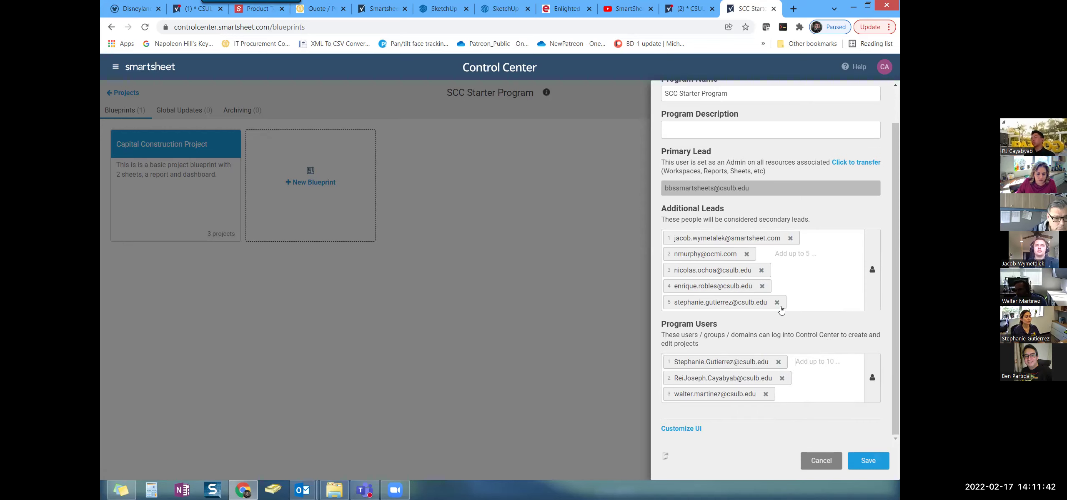
pyautogui.scroll(2, 782, 301)
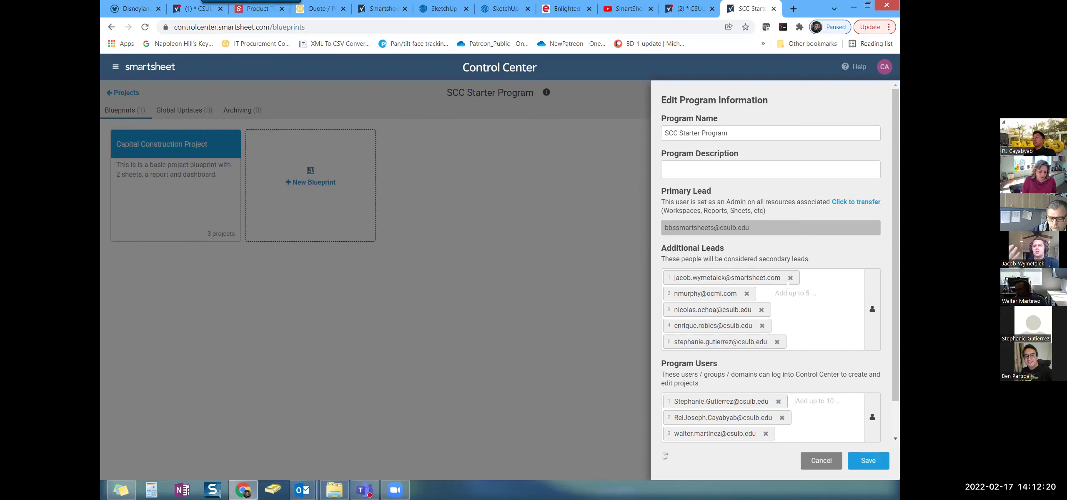
pyautogui.scroll(-1, 788, 285)
pyautogui.scroll(-1, 788, 285)
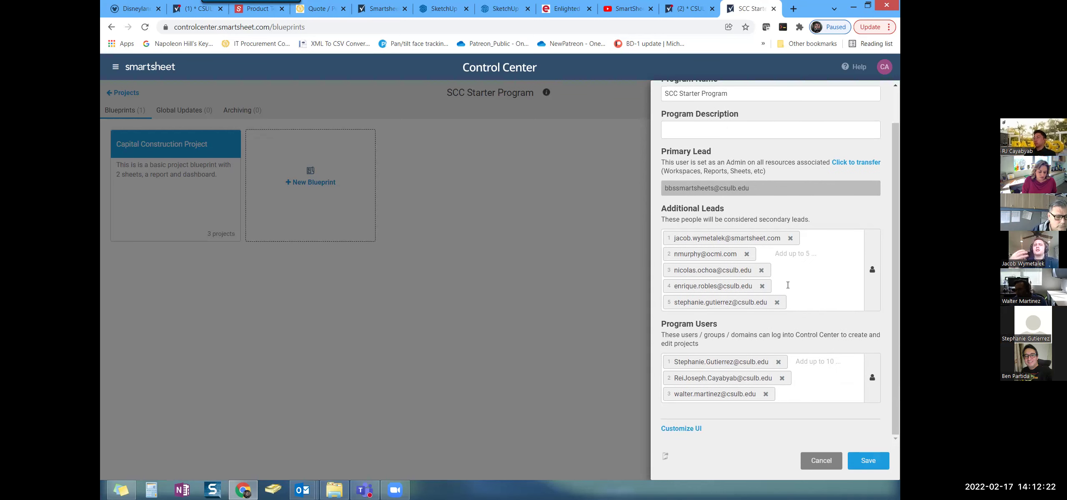
pyautogui.click(840, 386)
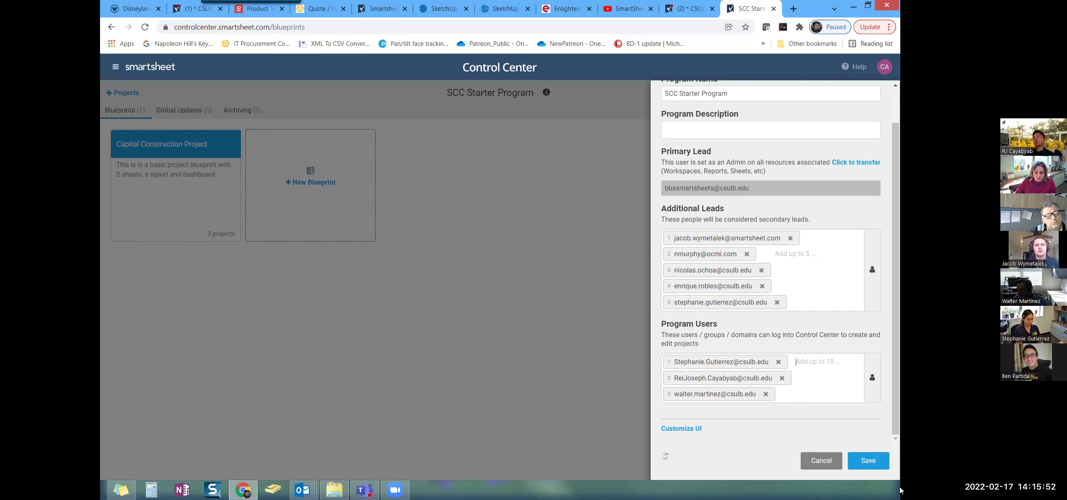
pyautogui.click(871, 460)
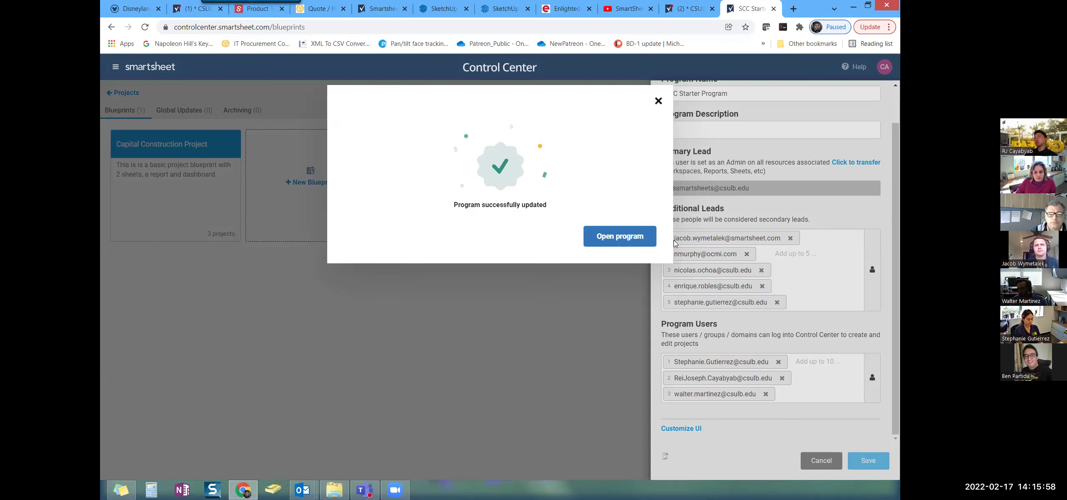
# - Dismiss the 'Program successfully updated' confirmation and close the program settings panel
pyautogui.click(658, 101)
pyautogui.click(808, 463)
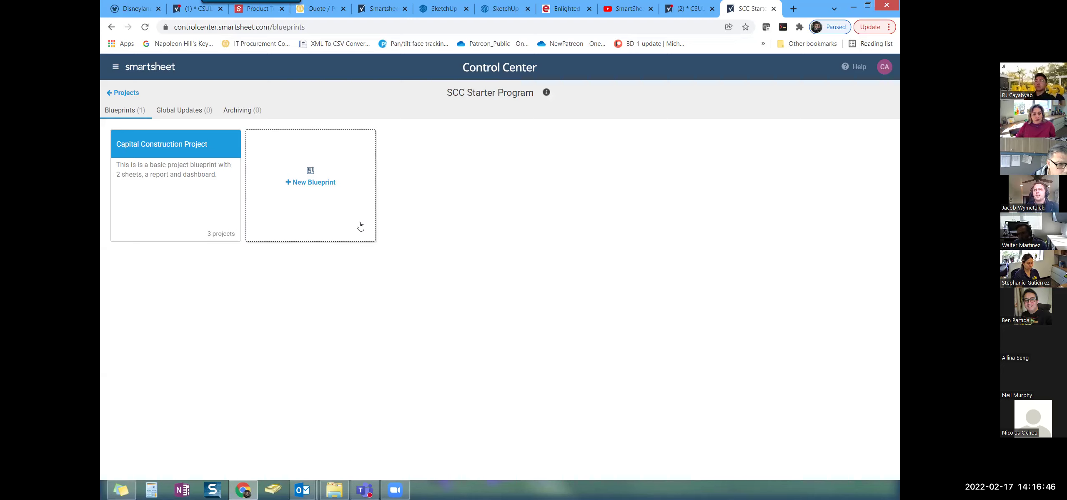
# - Cancel a new blueprint, then open the Capital Construction Project blueprint for editing
pyautogui.click(313, 183)
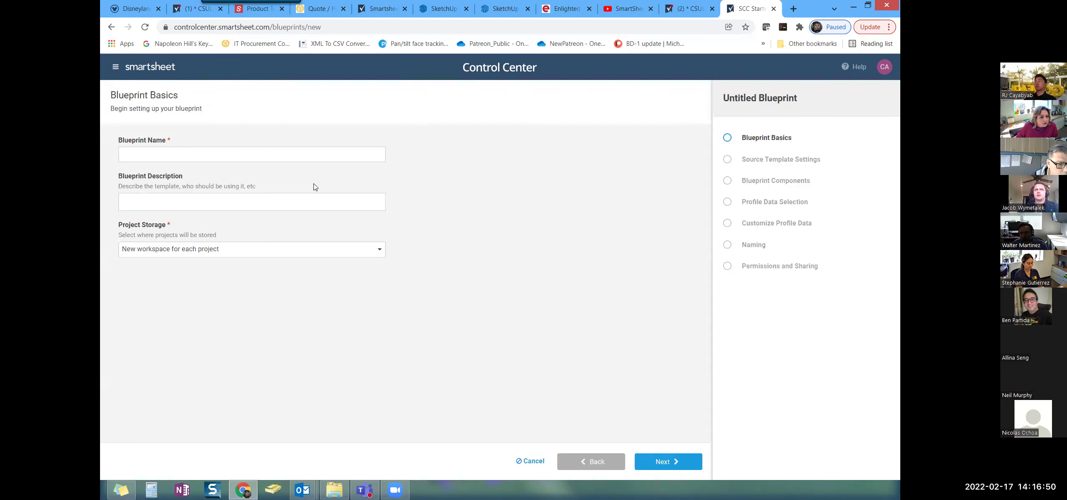
pyautogui.click(530, 461)
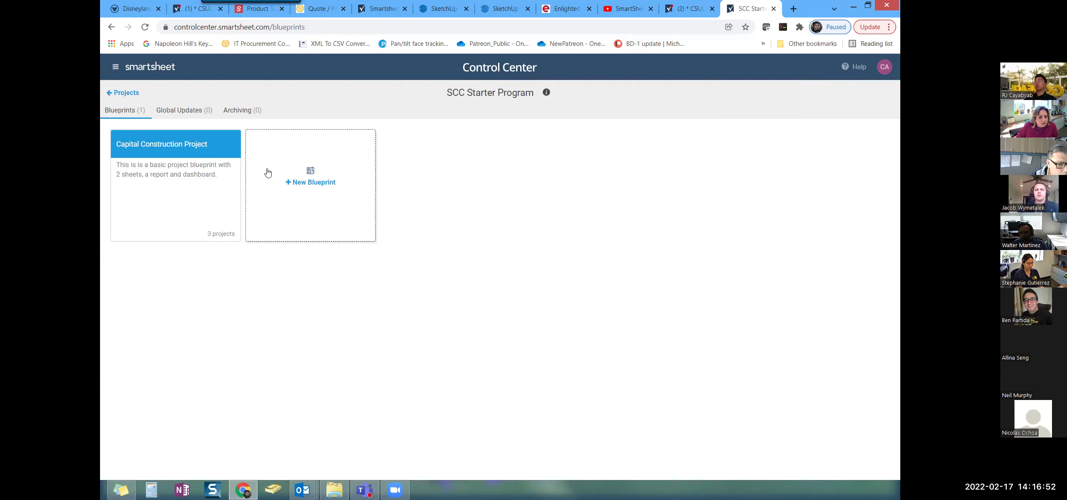
pyautogui.click(183, 146)
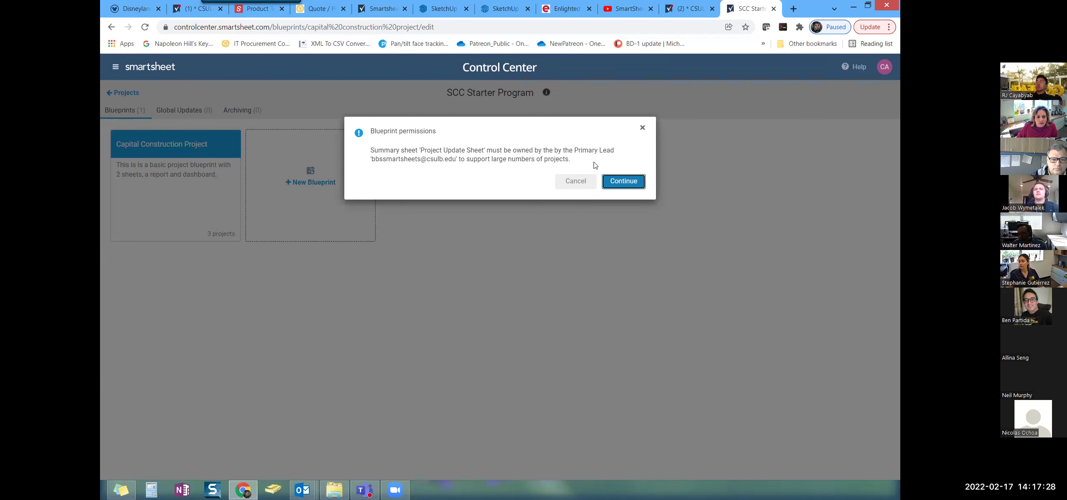
# - Accept the permissions notice and view the Project Storage choices in Blueprint Basics
pyautogui.click(612, 182)
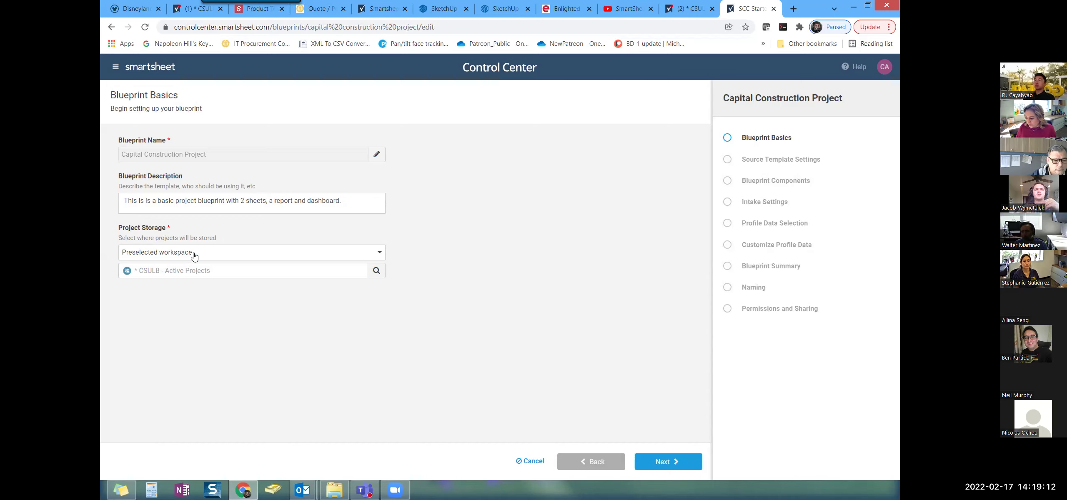
pyautogui.click(378, 253)
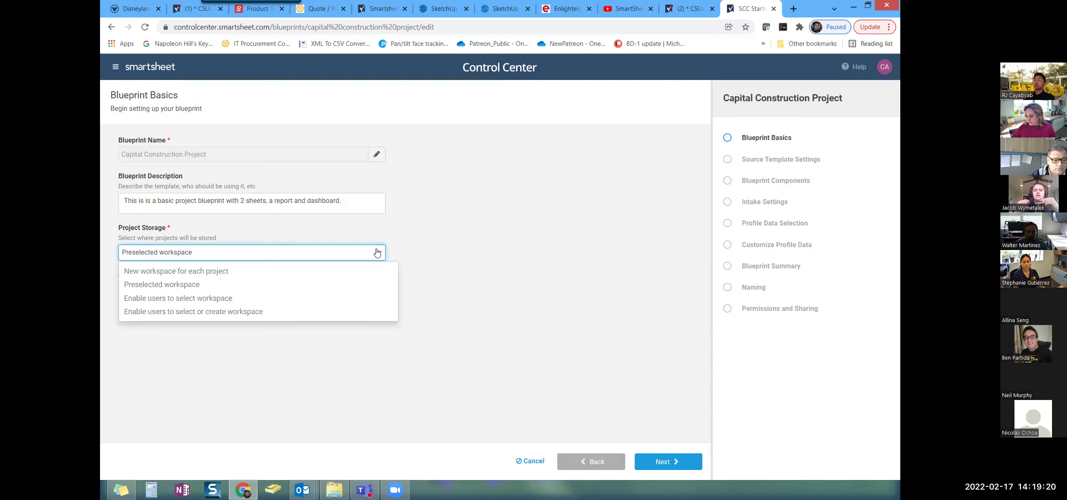
# - Set Project Storage to Preselected workspace, keeping * CSULB - Active Projects, and continue
pyautogui.click(464, 242)
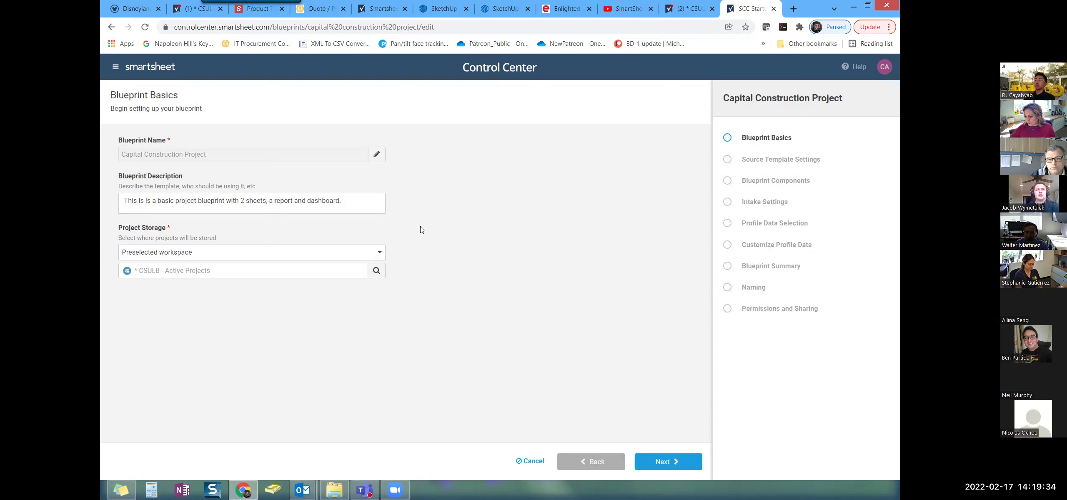
pyautogui.click(377, 253)
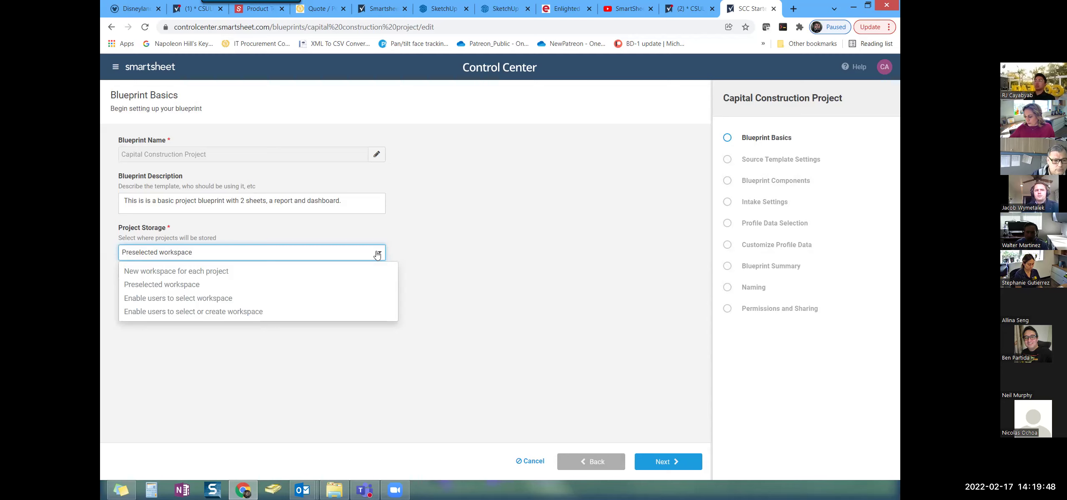
pyautogui.click(389, 235)
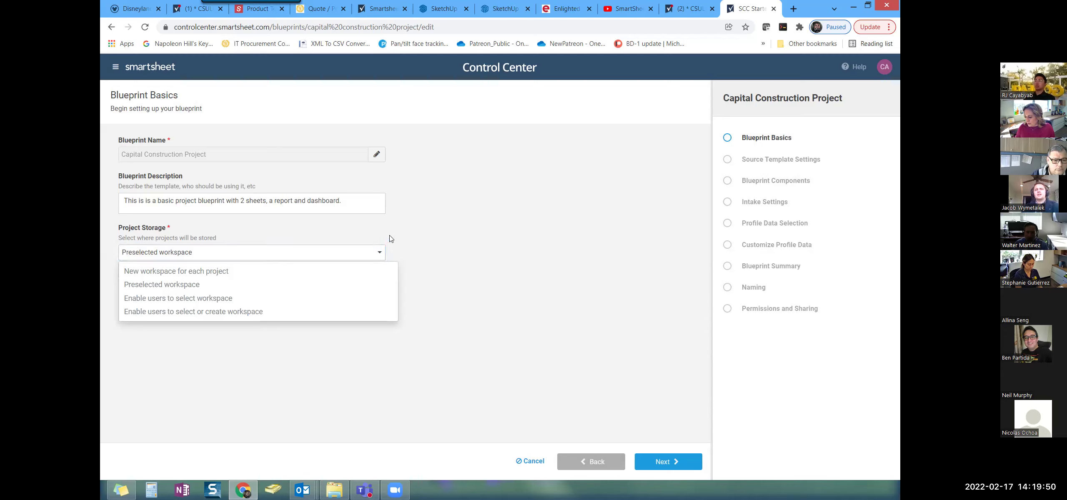
pyautogui.click(380, 253)
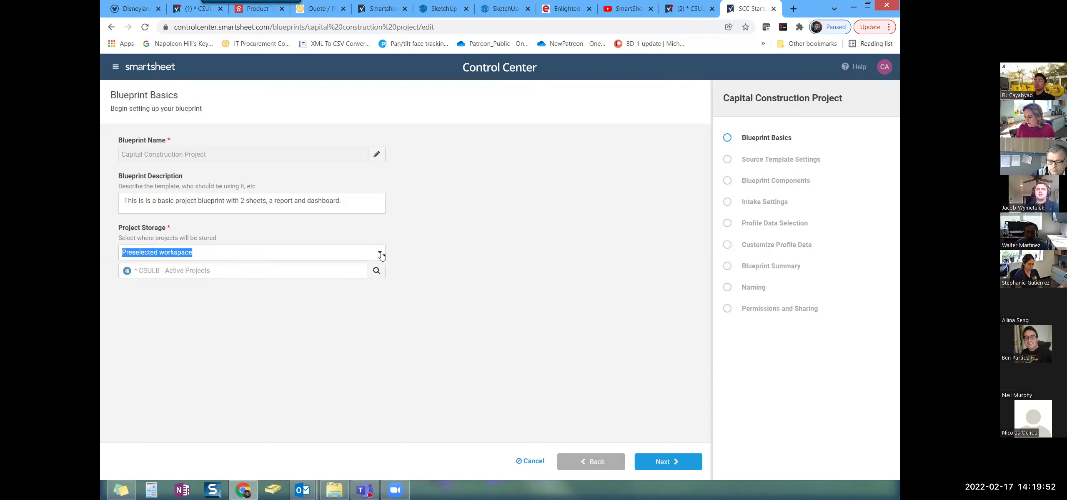
pyautogui.click(380, 253)
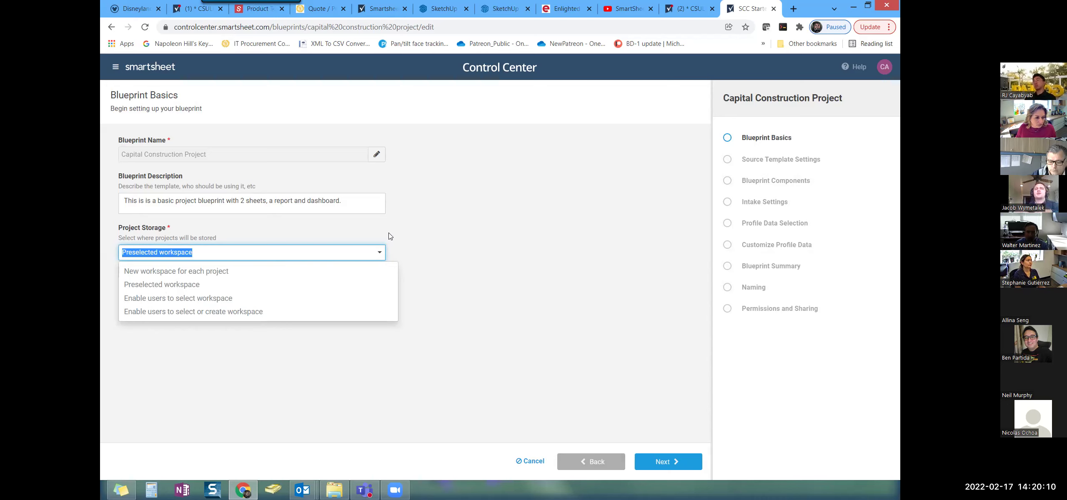
pyautogui.click(209, 285)
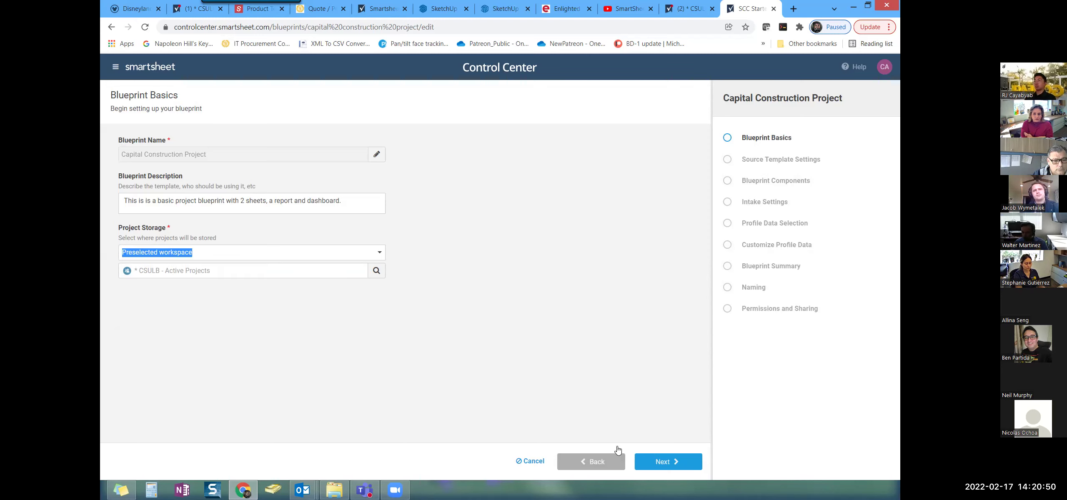
pyautogui.click(656, 462)
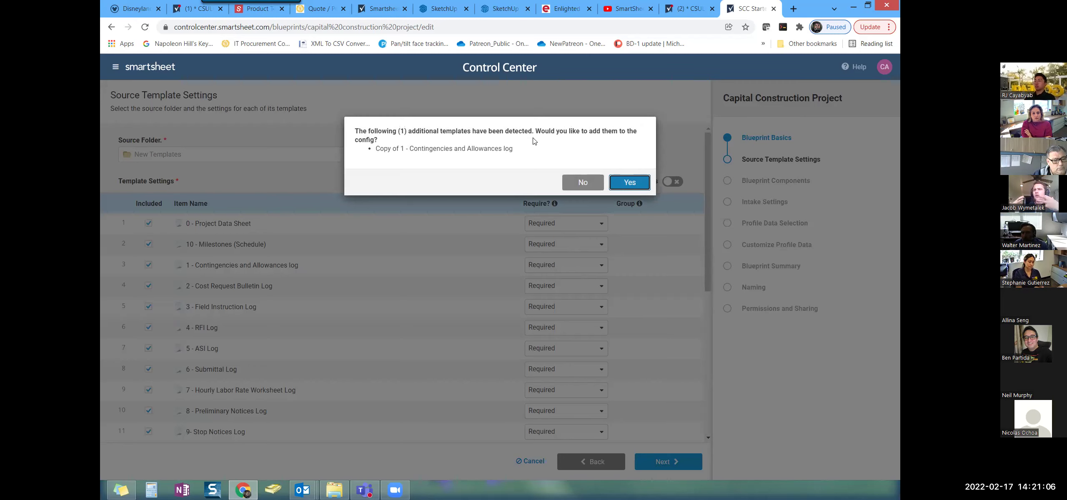
# - Accept adding the detected Copy of 1 - Contingencies and Allowances log template
pyautogui.click(614, 181)
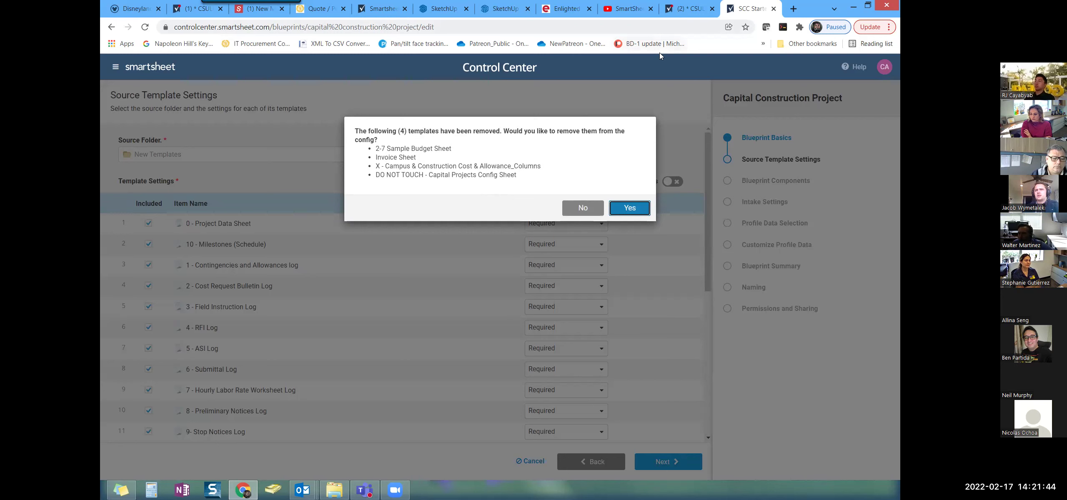
pyautogui.click(866, 11)
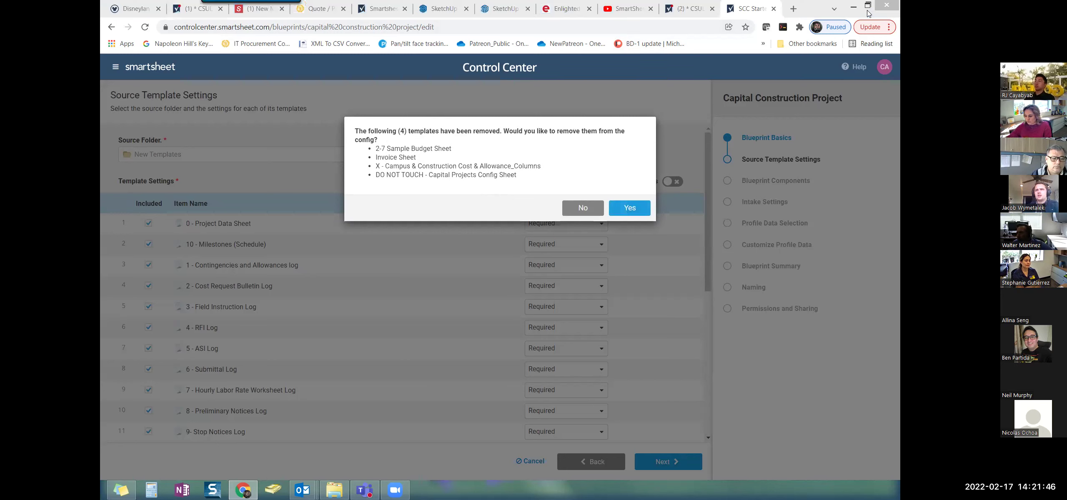
# - In Smartsheet, open the New Templates folder with the Name column widened, then return to Control Center
pyautogui.click(688, 8)
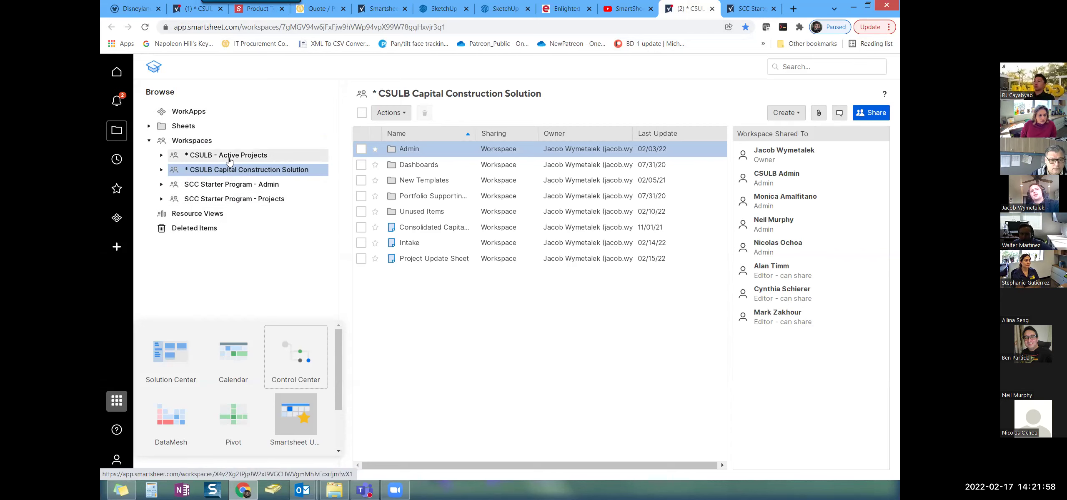
pyautogui.click(418, 180)
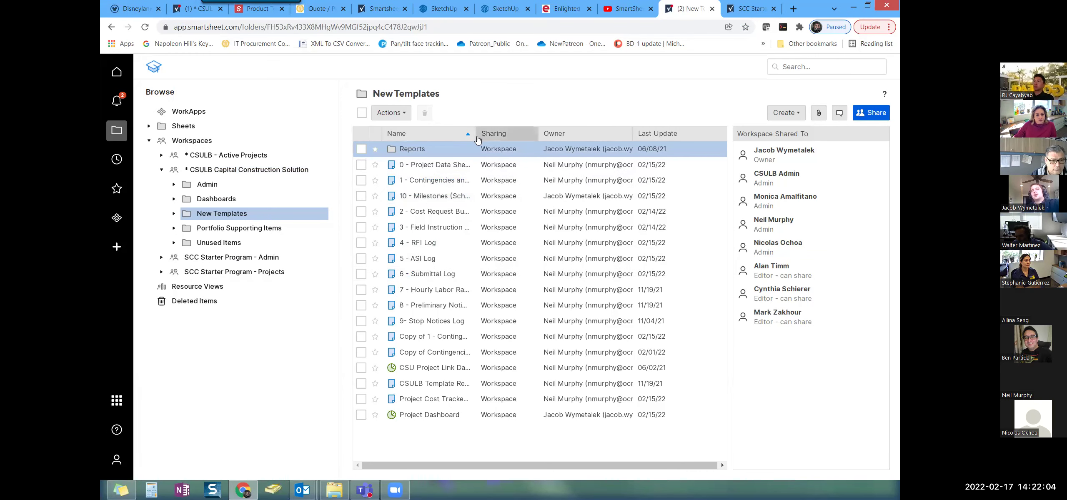
pyautogui.moveTo(474, 136); pyautogui.dragTo(544, 143)
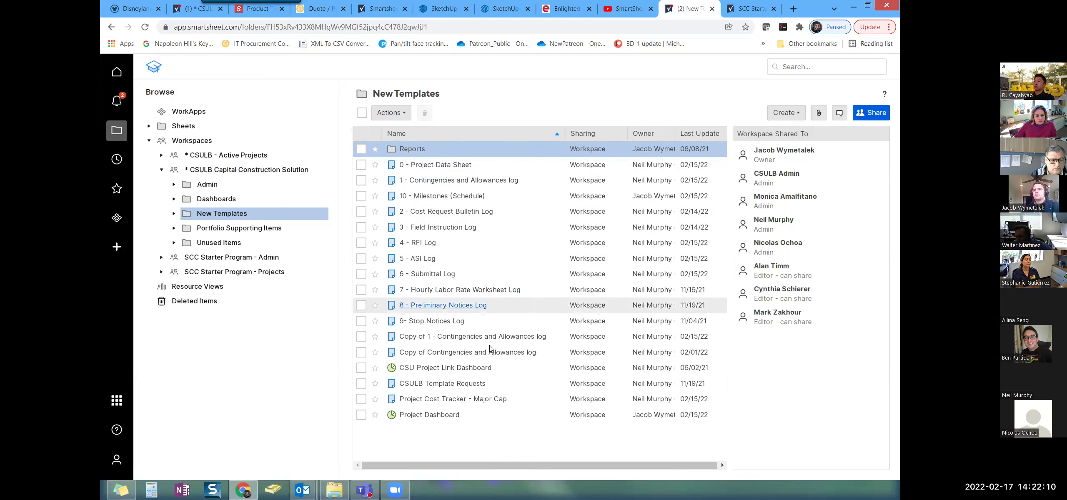
pyautogui.click(535, 146)
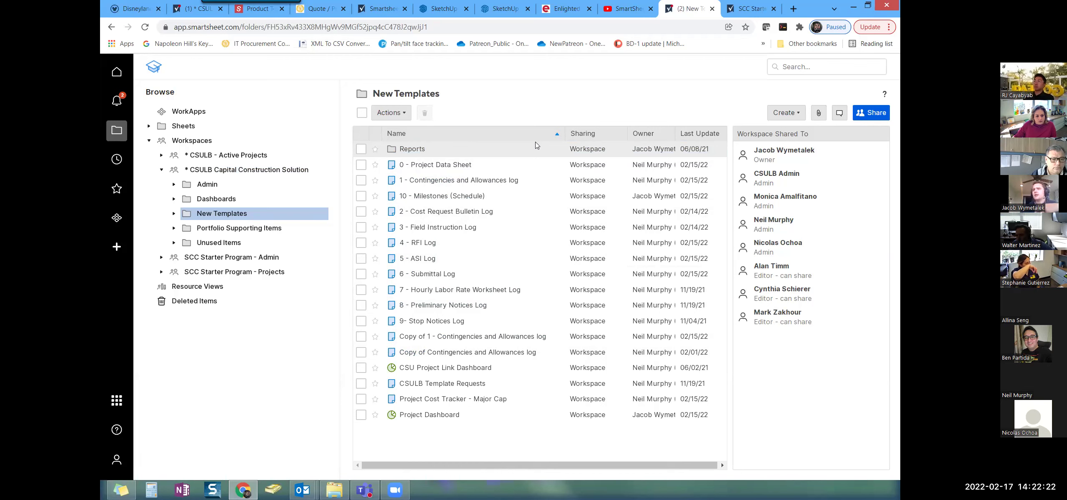
pyautogui.click(536, 144)
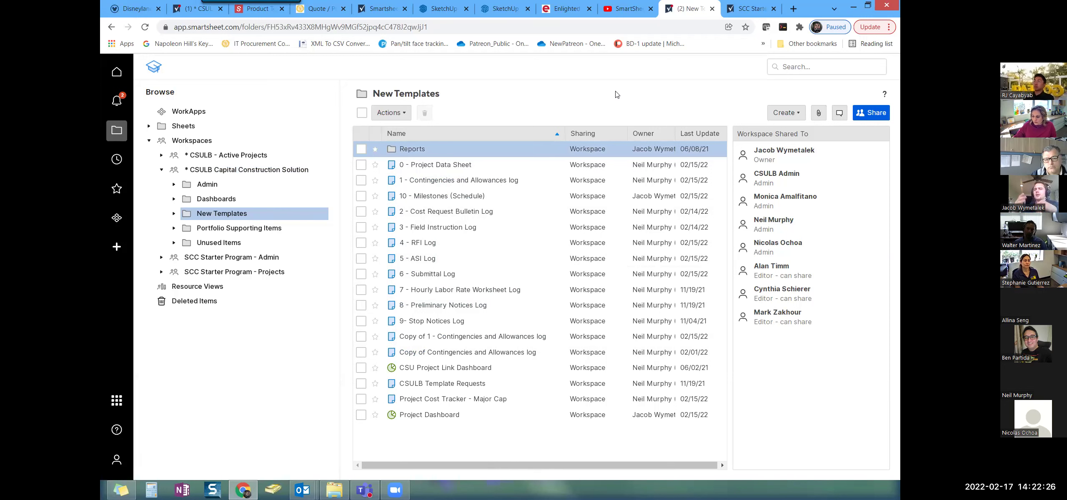
pyautogui.click(743, 13)
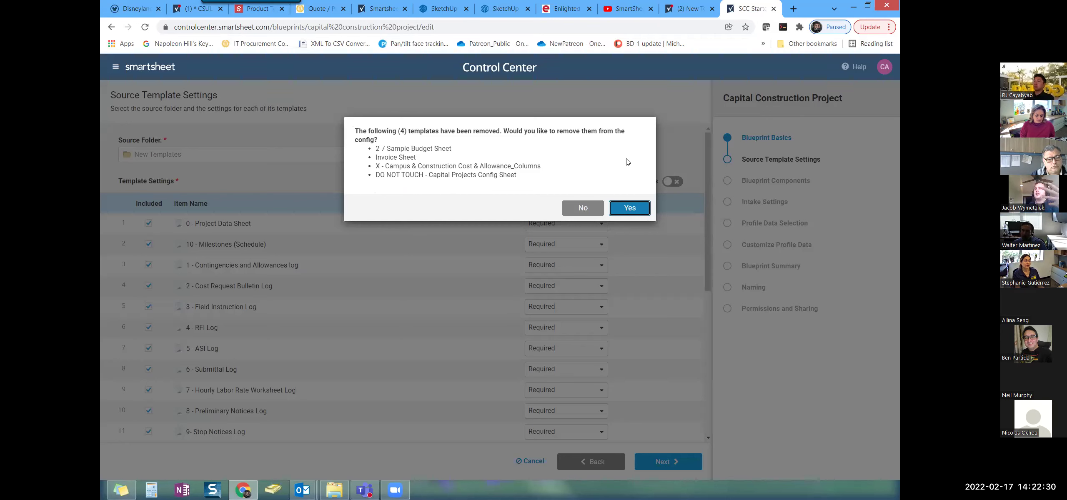
# - Confirm removing the four missing templates, such as 2-7 Sample Budget Sheet, from the blueprint config
pyautogui.click(630, 209)
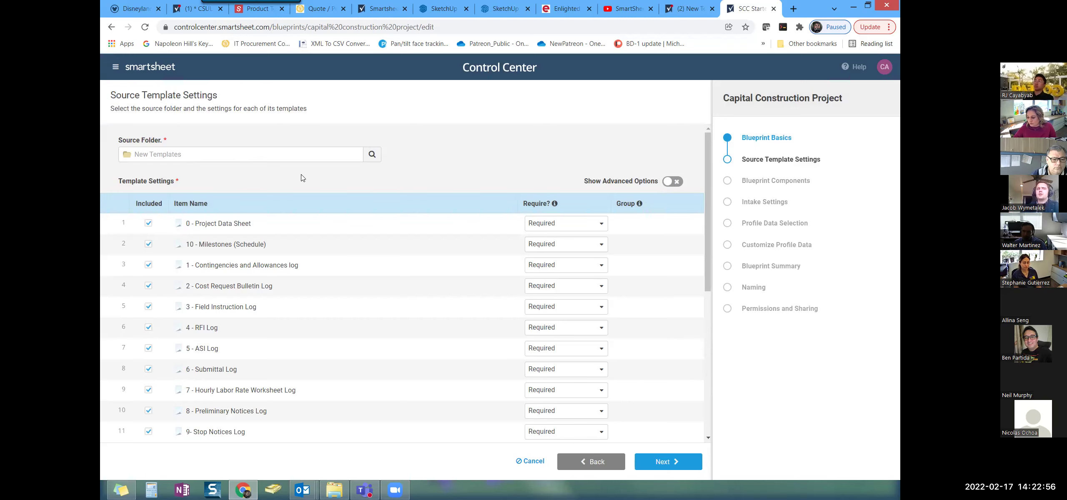
pyautogui.scroll(-1, 301, 174)
pyautogui.scroll(-3, 301, 174)
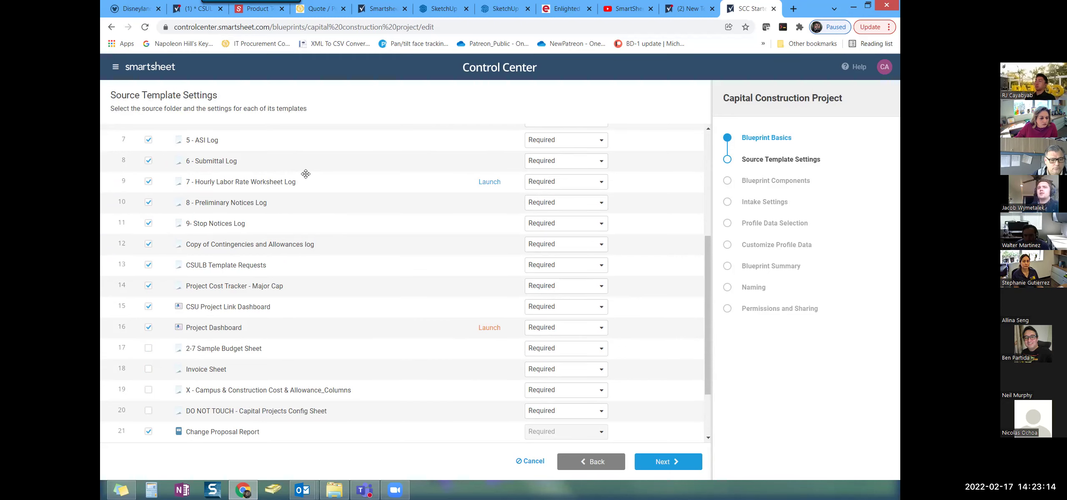
pyautogui.scroll(3, 306, 173)
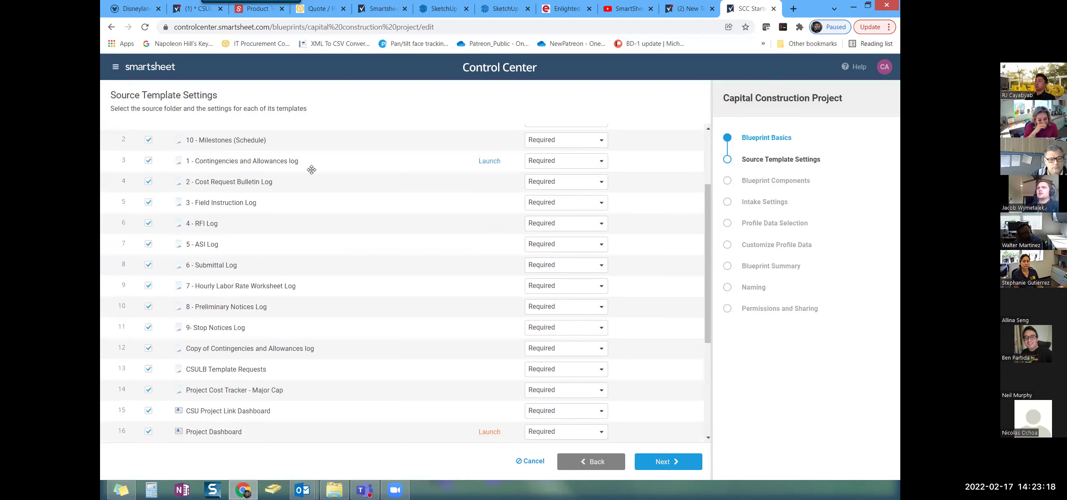
pyautogui.scroll(1, 312, 169)
pyautogui.scroll(1, 312, 169)
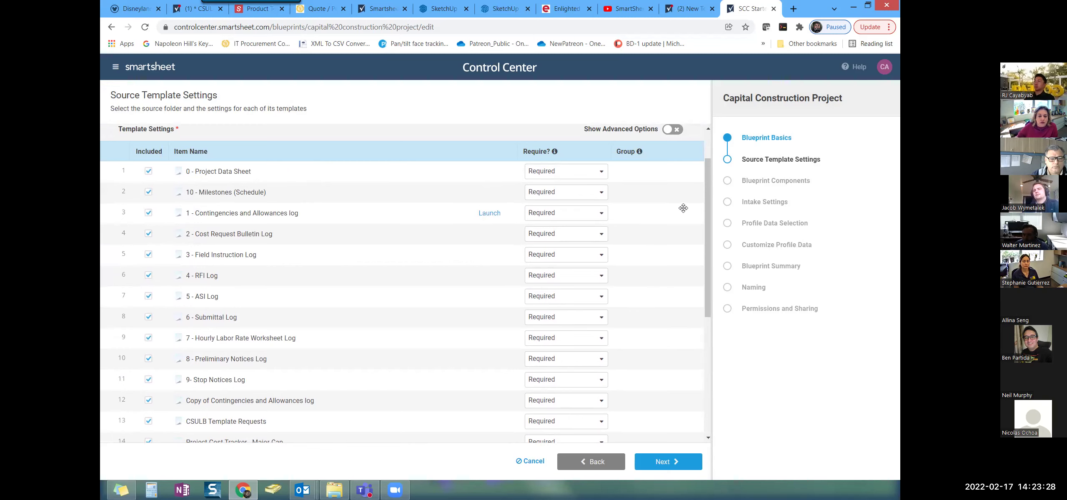
pyautogui.scroll(-1, 684, 208)
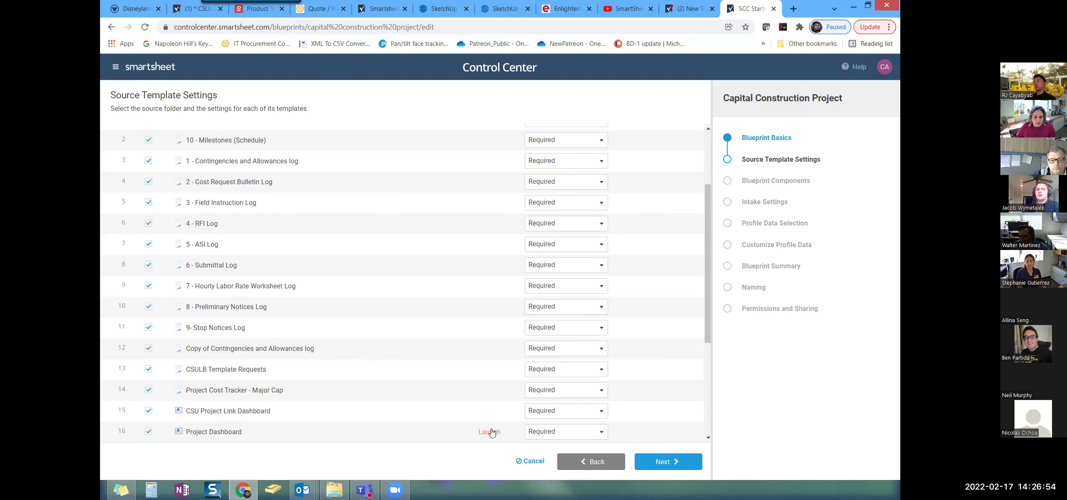
pyautogui.scroll(-1, 492, 433)
pyautogui.scroll(-3, 493, 433)
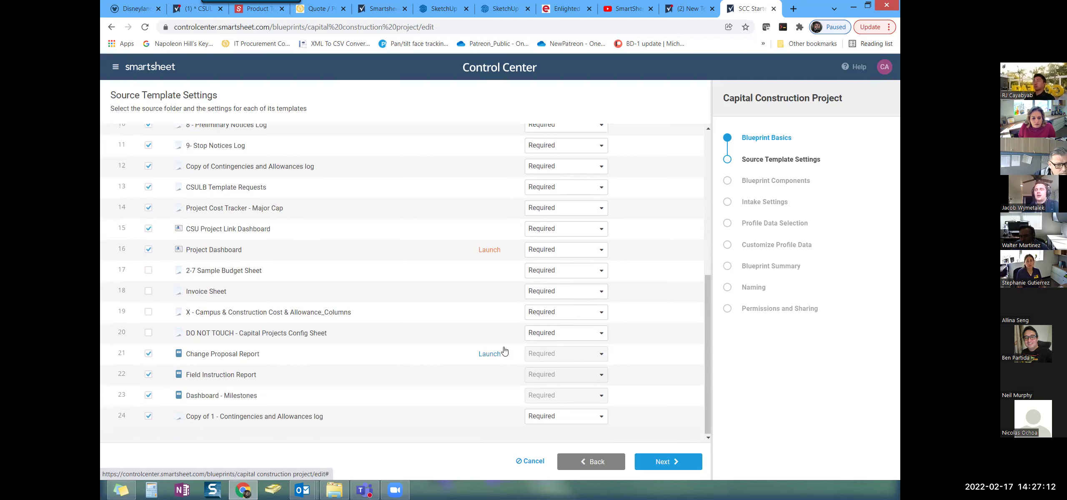
pyautogui.scroll(2, 504, 351)
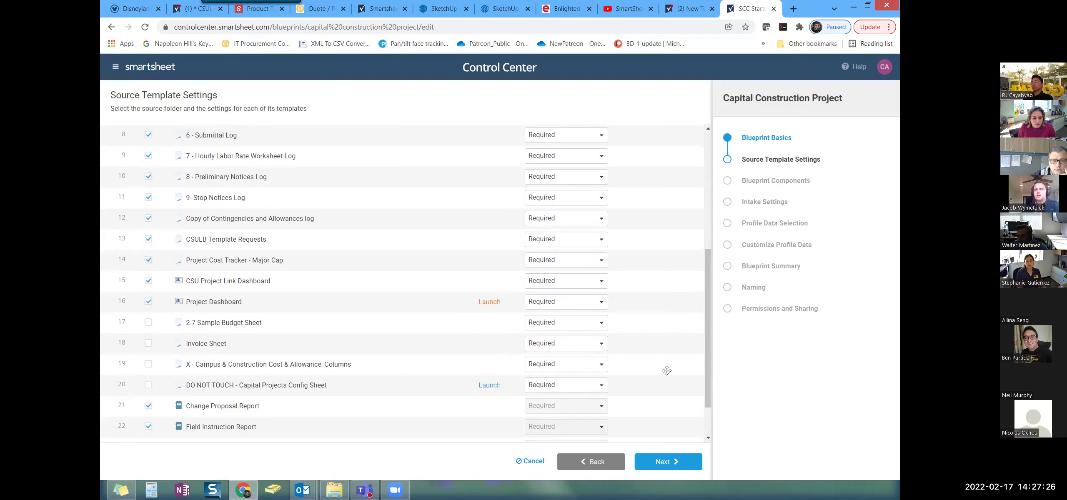
pyautogui.click(660, 463)
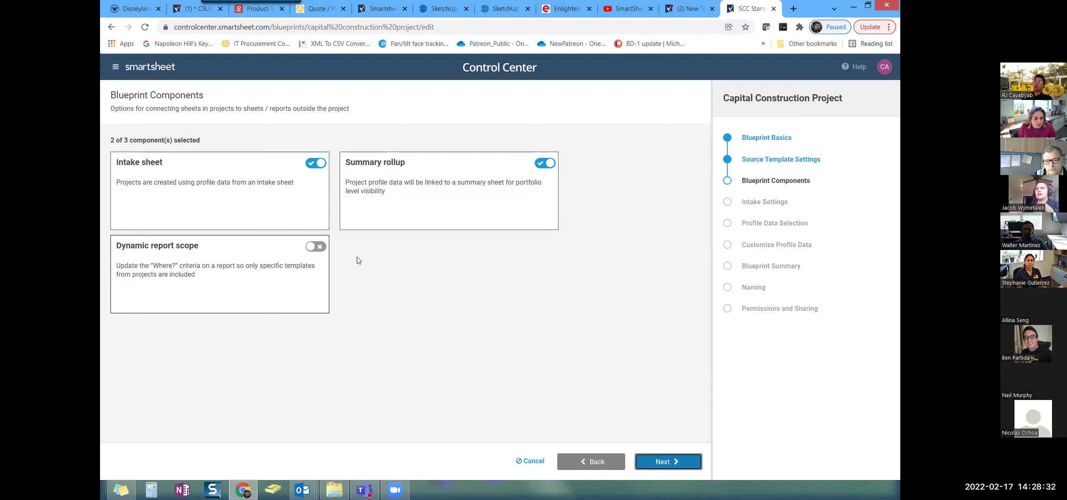
# - Enable the Dynamic report scope toggle in Blueprint Components and proceed to Intake Settings
pyautogui.click(316, 246)
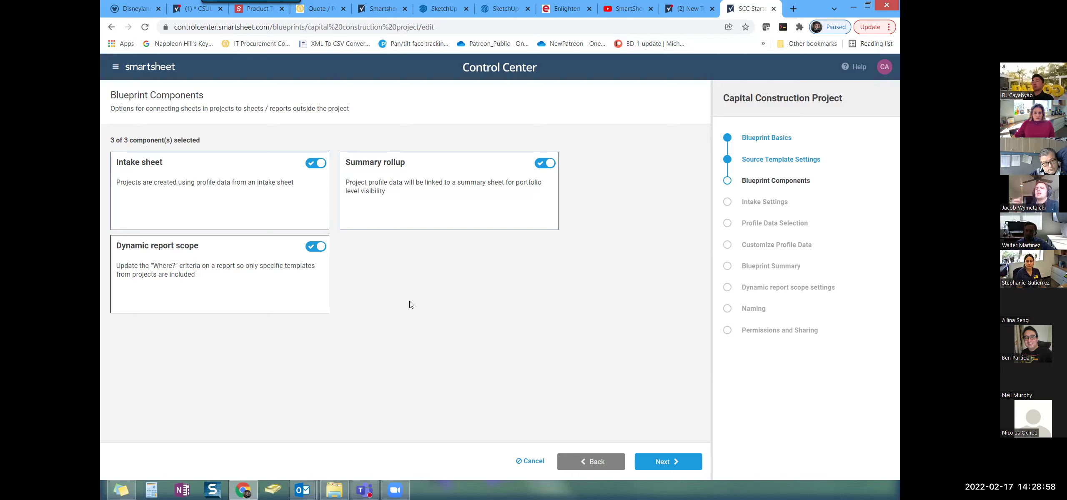
pyautogui.click(668, 461)
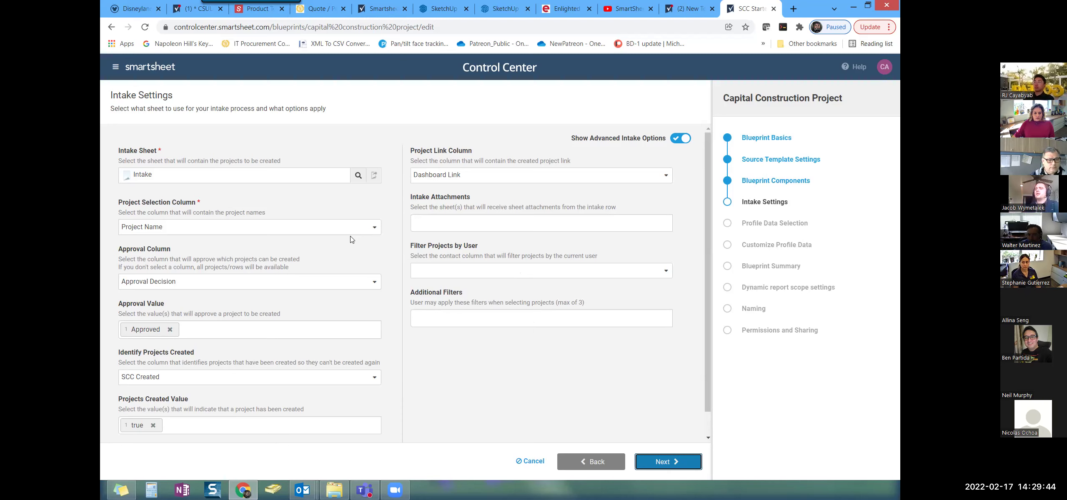
# - Open the Intake sheet in a new Smartsheet browser tab from Intake Settings
pyautogui.click(373, 177)
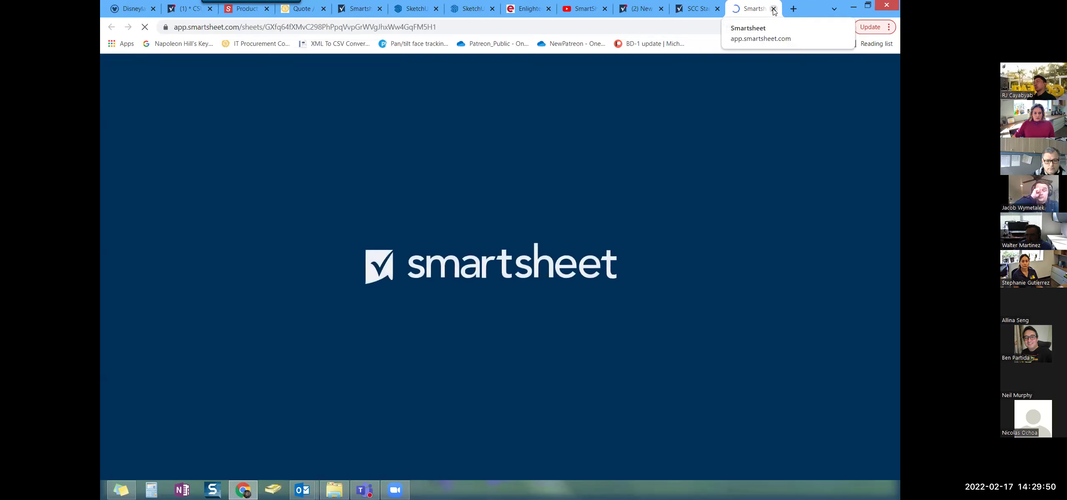
pyautogui.click(697, 9)
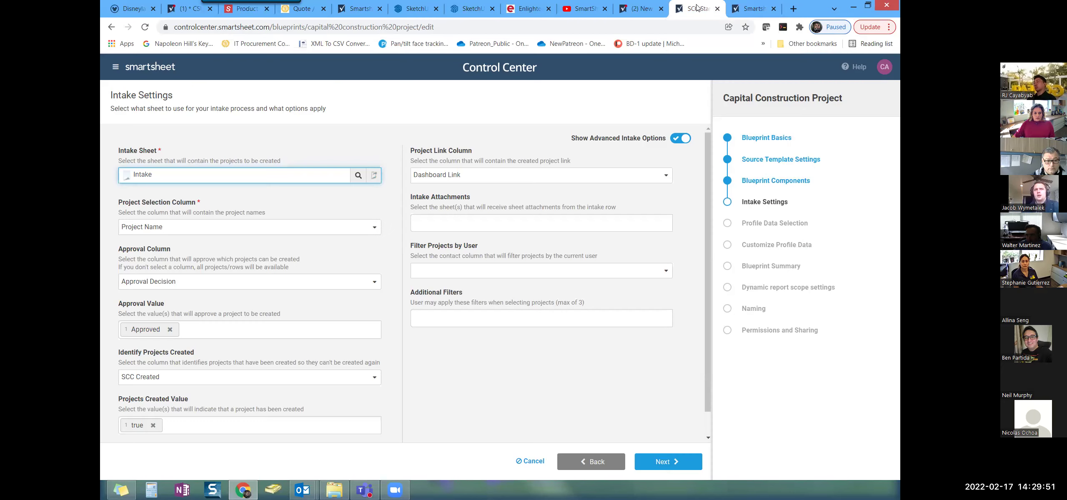
pyautogui.click(755, 8)
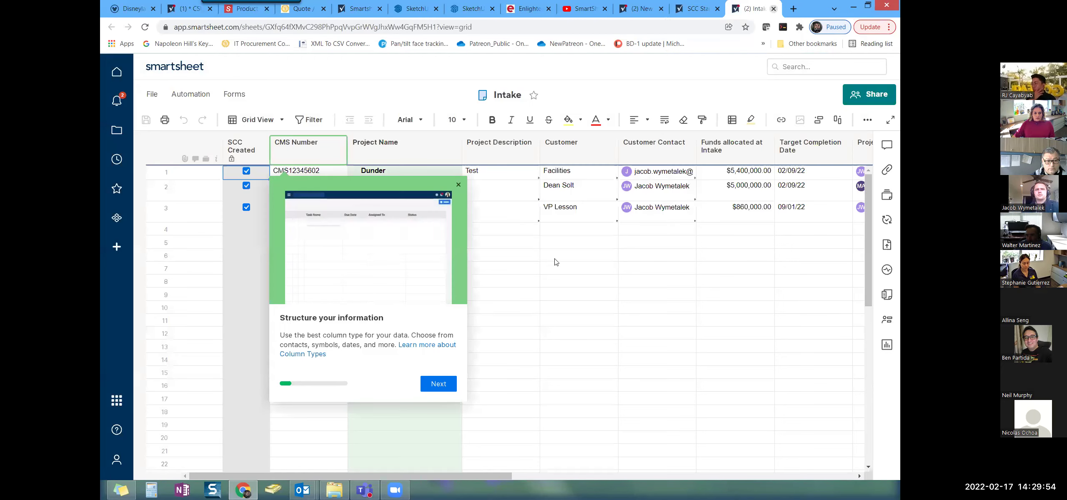
pyautogui.click(458, 186)
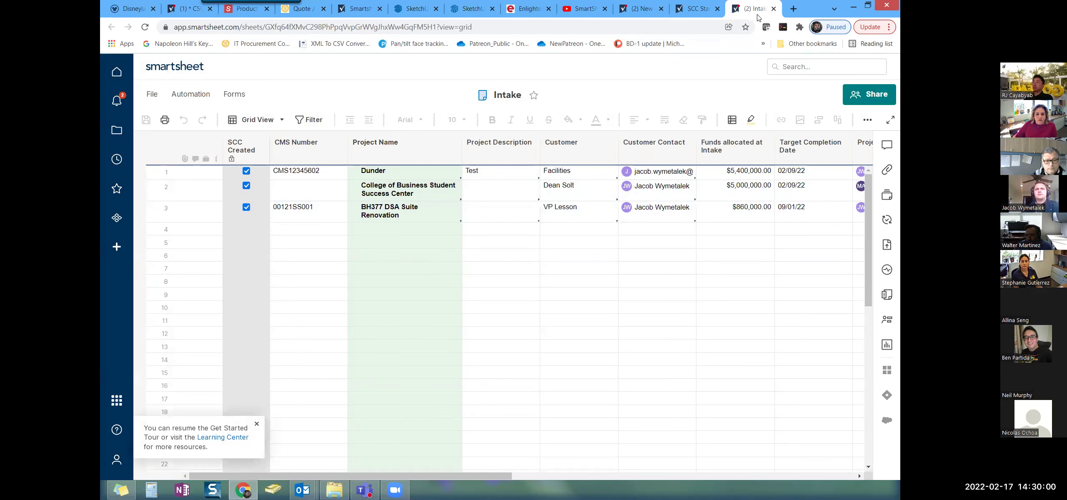
pyautogui.click(773, 9)
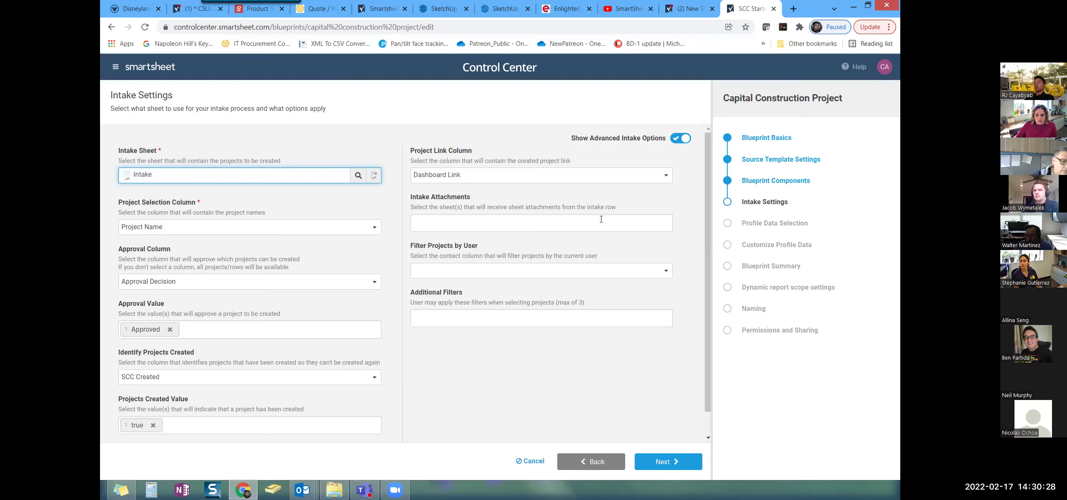
pyautogui.click(375, 227)
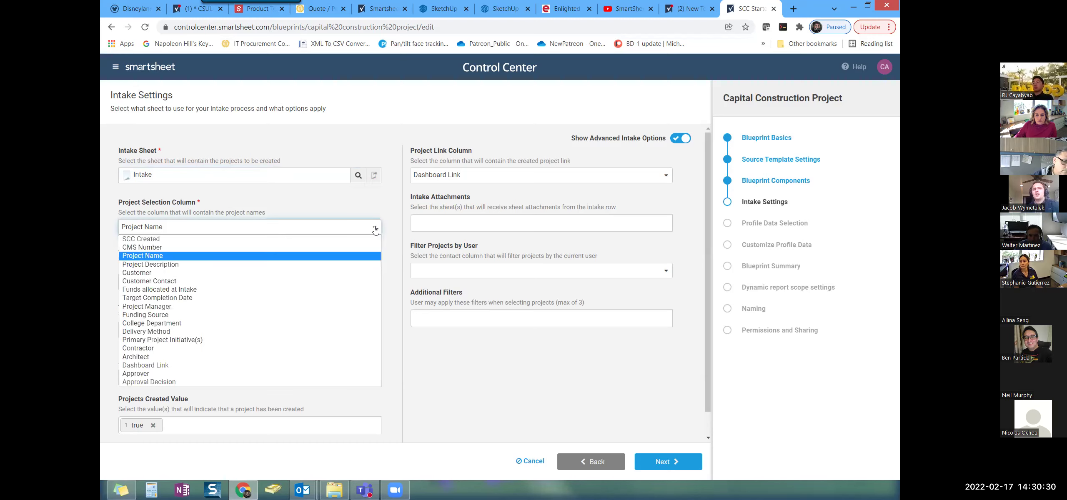
pyautogui.click(375, 229)
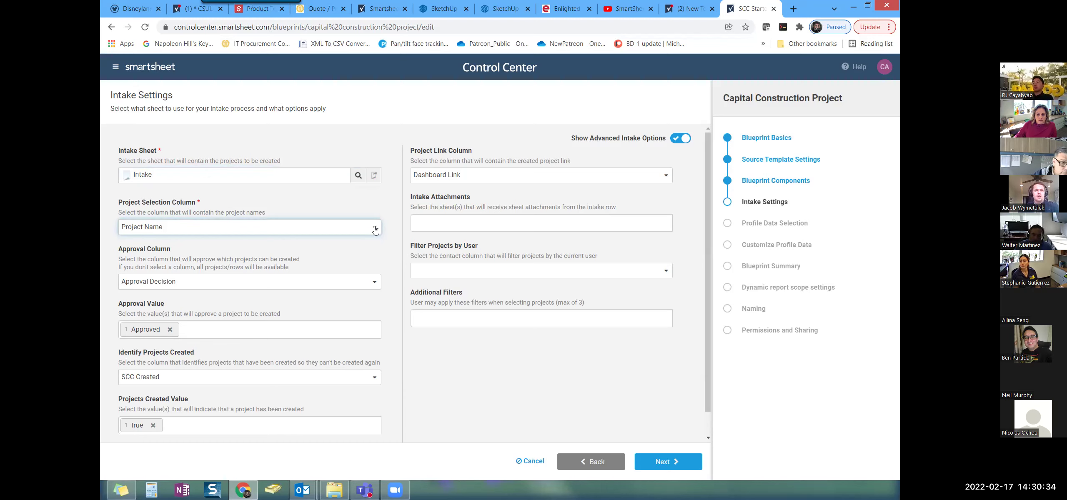
pyautogui.click(375, 230)
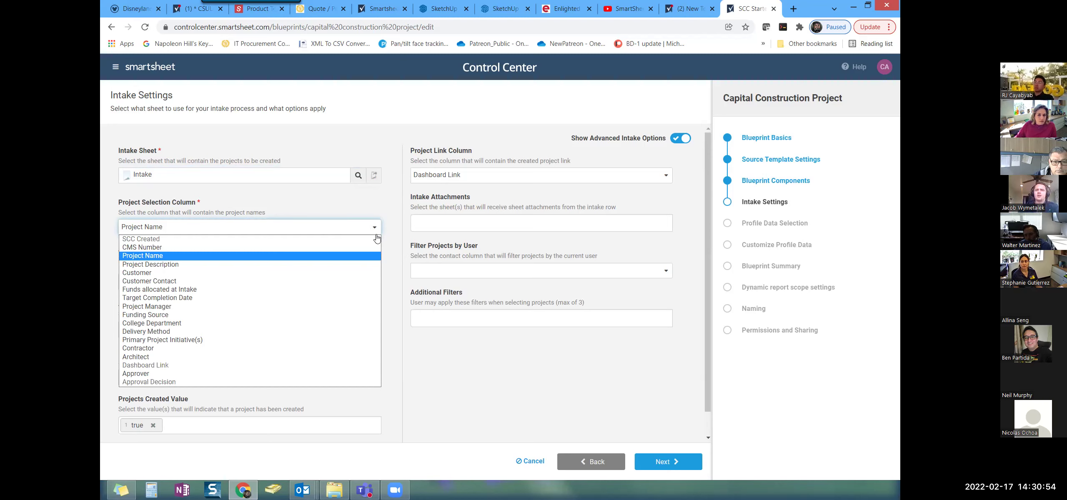
pyautogui.click(387, 208)
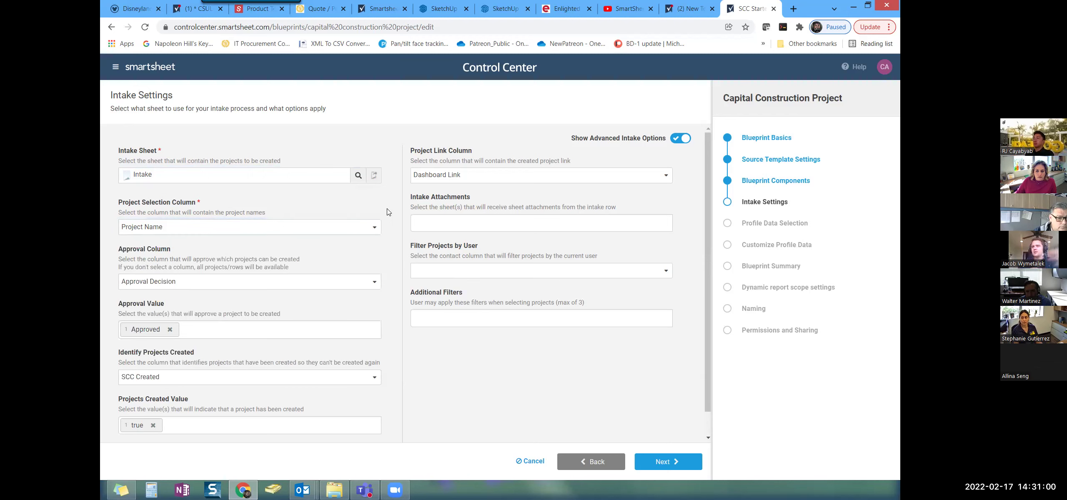
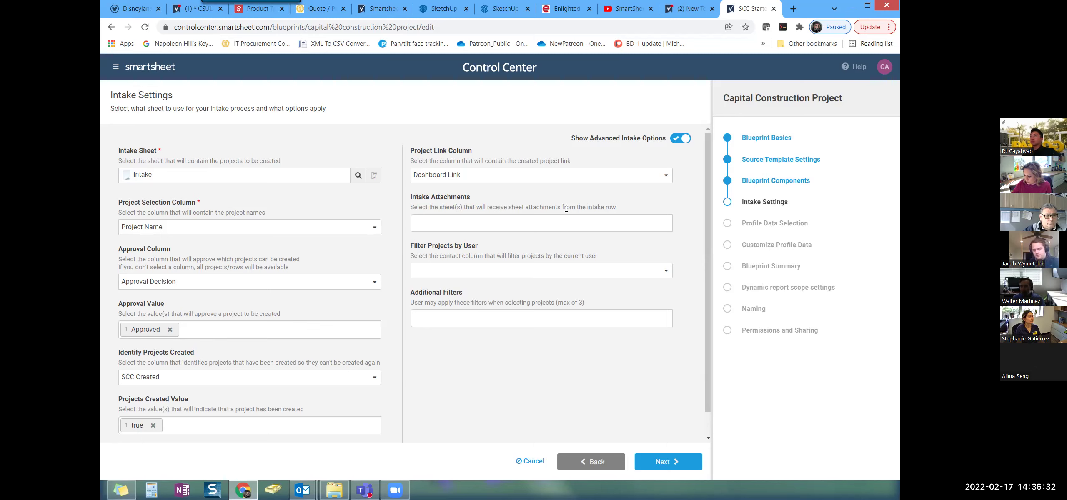
# - Advance the blueprint from Intake Settings to the Profile Data Selection list
pyautogui.click(668, 462)
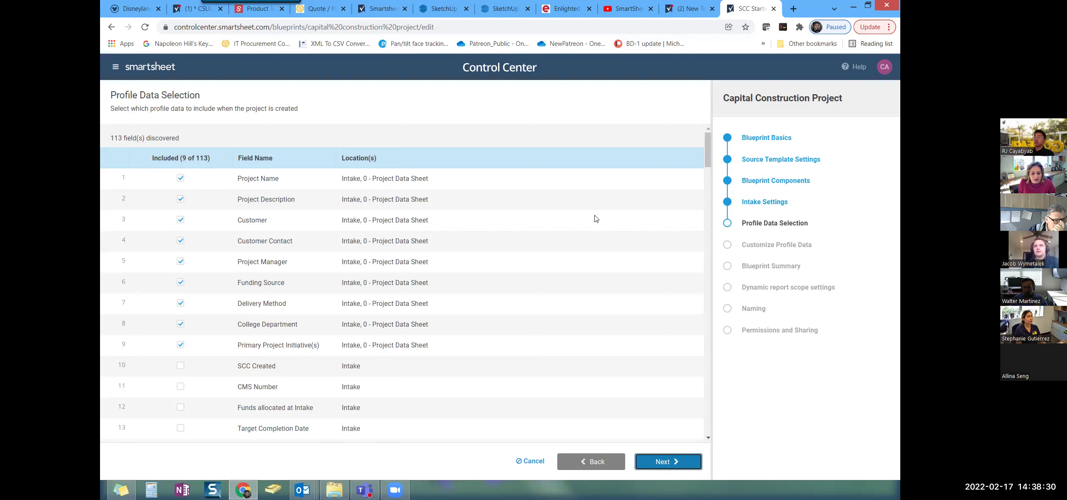
pyautogui.scroll(-1, 452, 338)
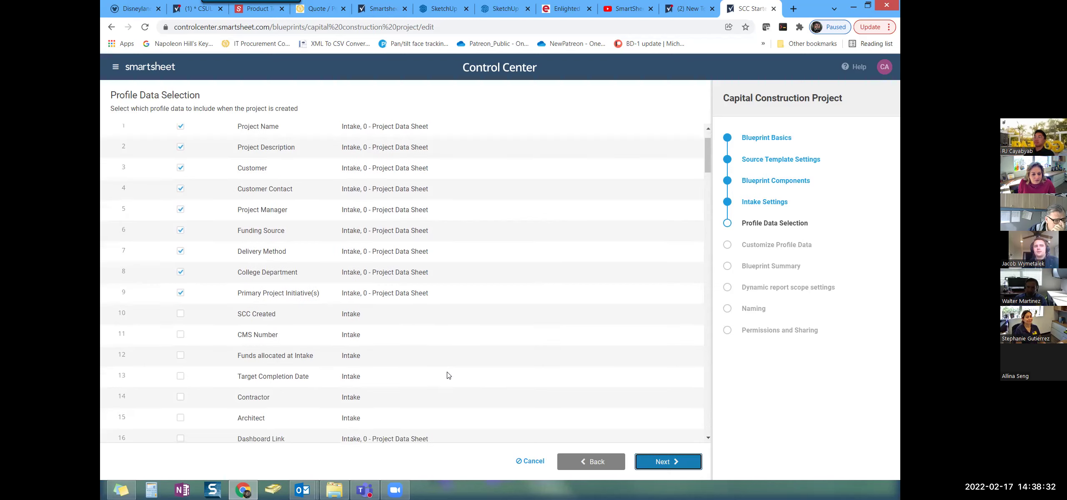
# - Mark CMS Number (row 11) as included profile data and review the field list
pyautogui.click(181, 337)
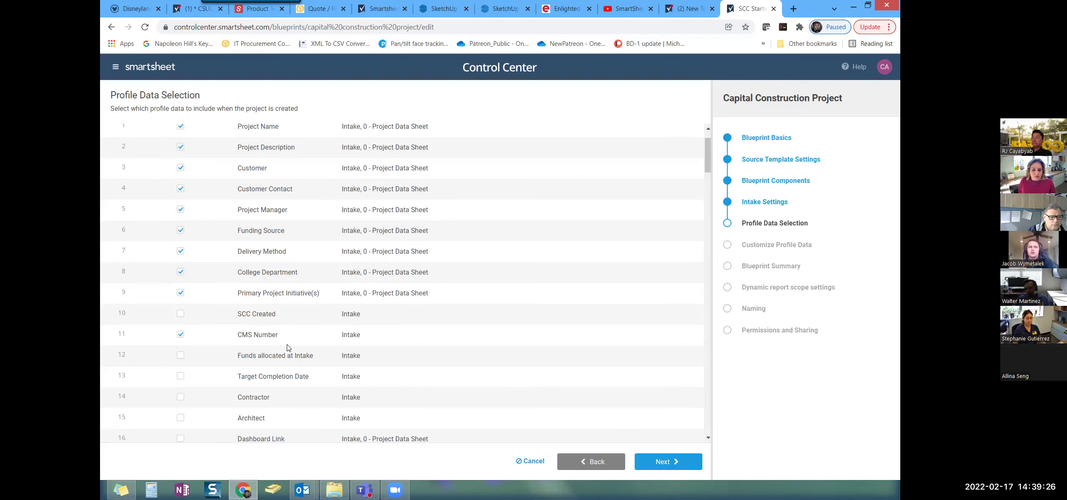
pyautogui.scroll(-3, 288, 348)
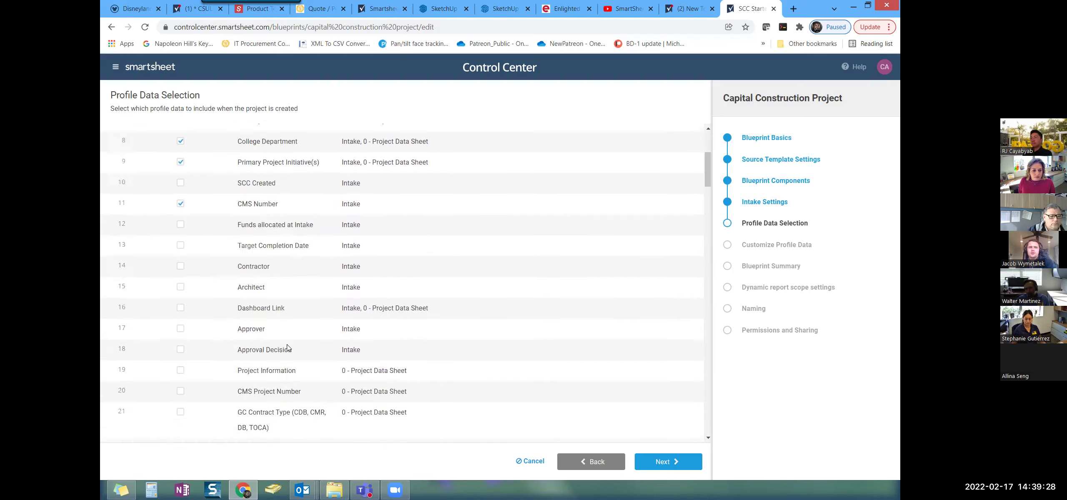
pyautogui.scroll(-1, 287, 346)
pyautogui.scroll(-2, 287, 347)
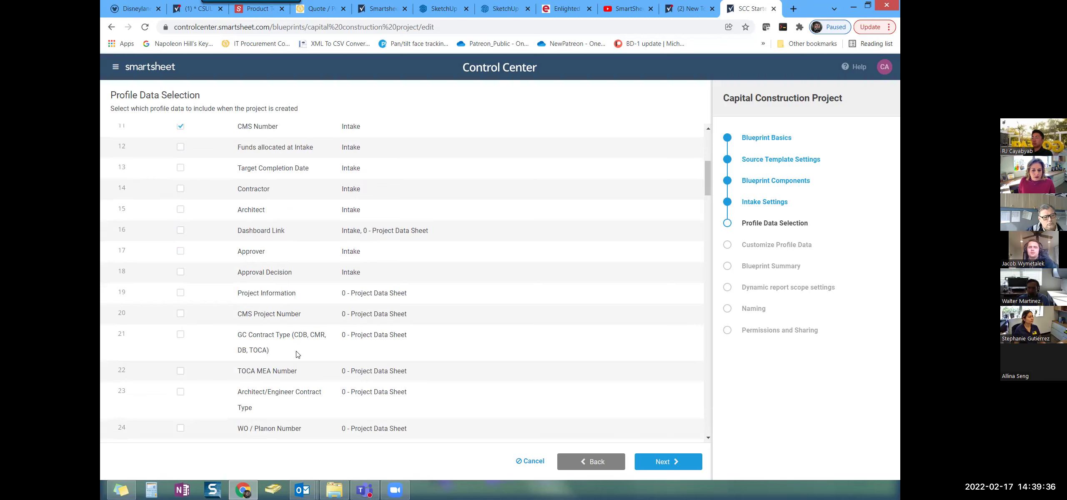
pyautogui.scroll(-1, 297, 354)
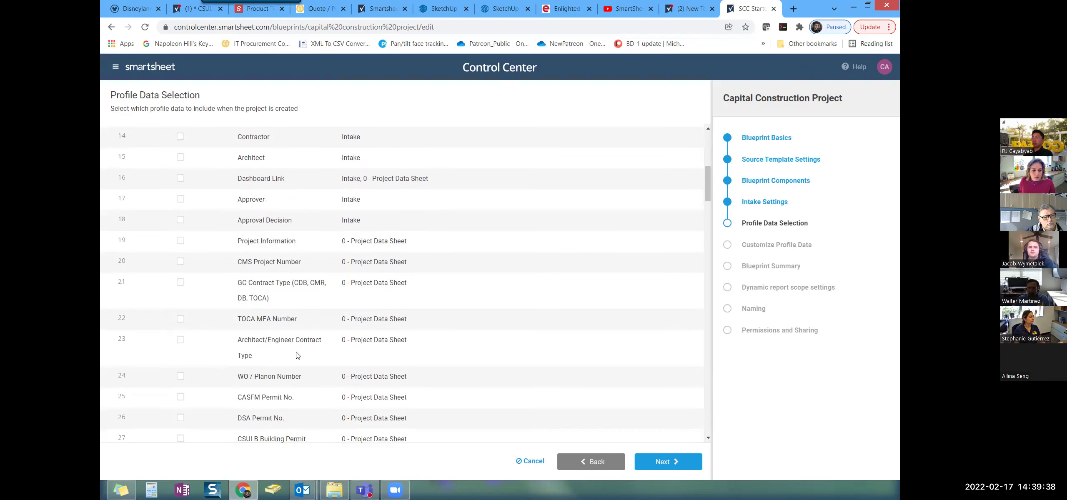
pyautogui.scroll(1, 298, 354)
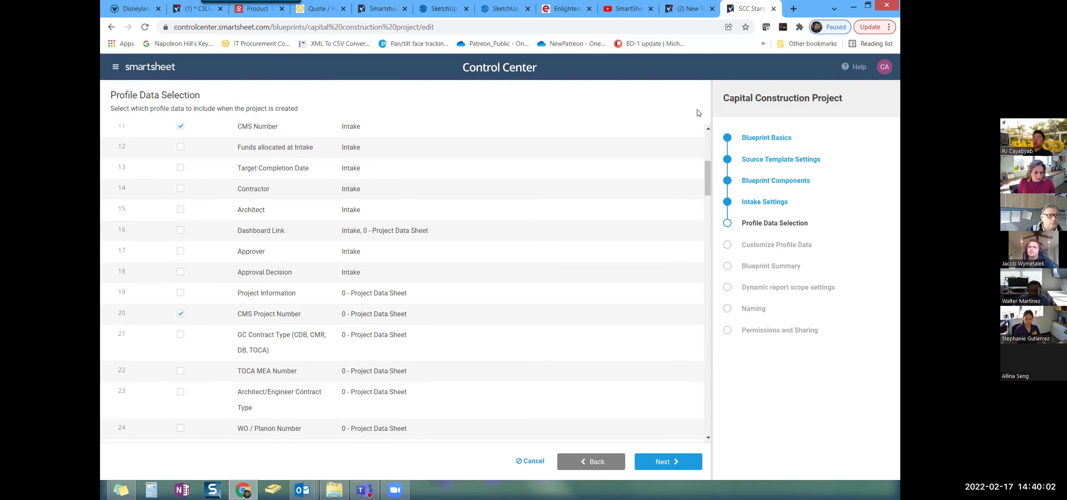
# - Open the 0 - Project Data Sheet in New Templates and select the row 4 CMS Project Number cell
pyautogui.click(695, 15)
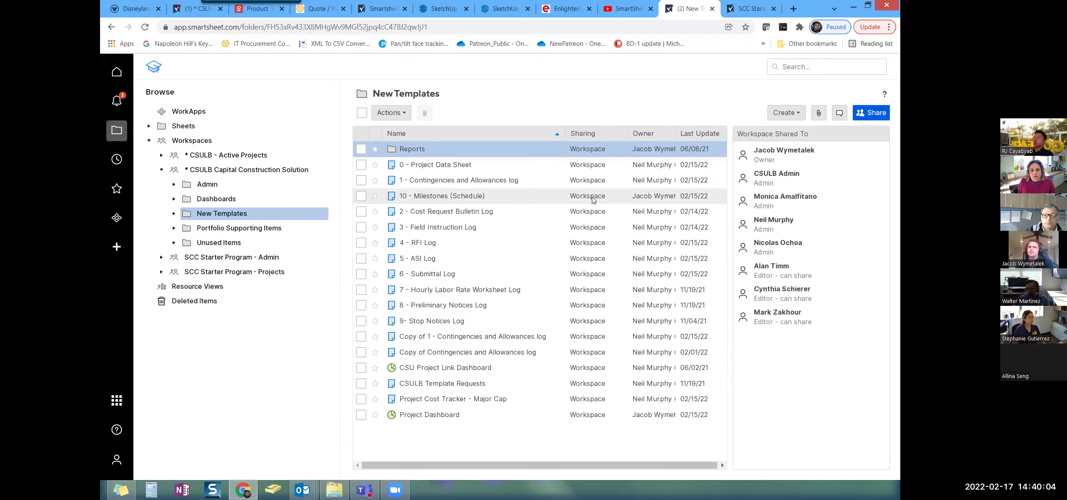
pyautogui.click(488, 154)
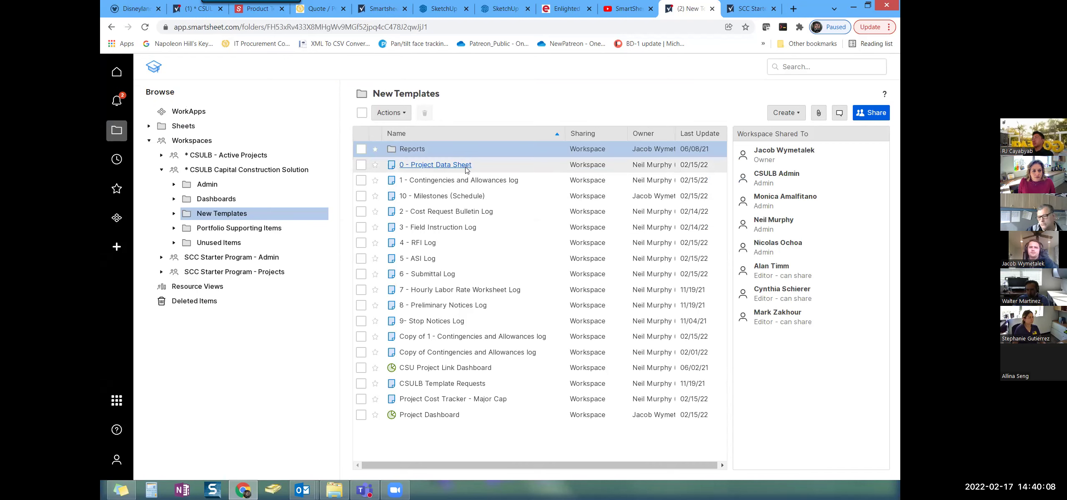
pyautogui.click(467, 166)
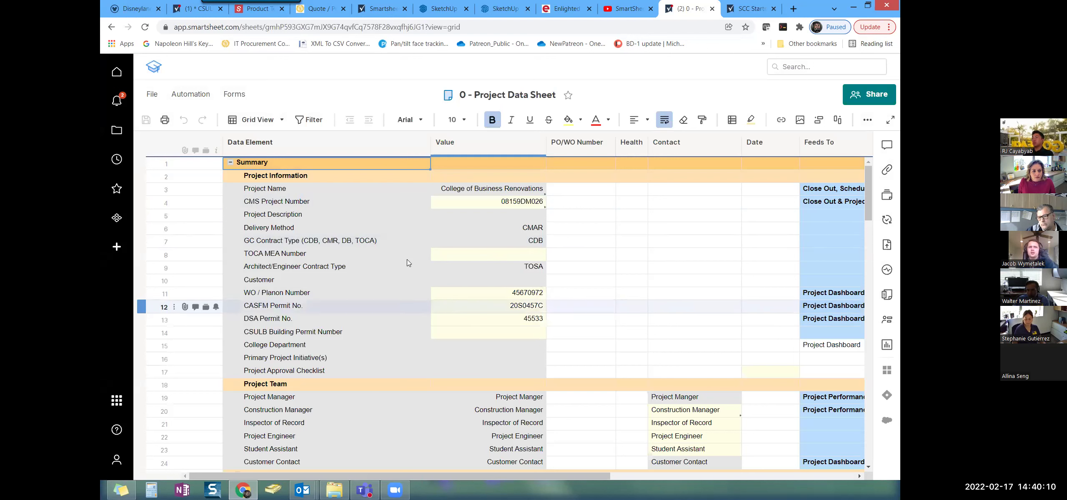
pyautogui.click(297, 201)
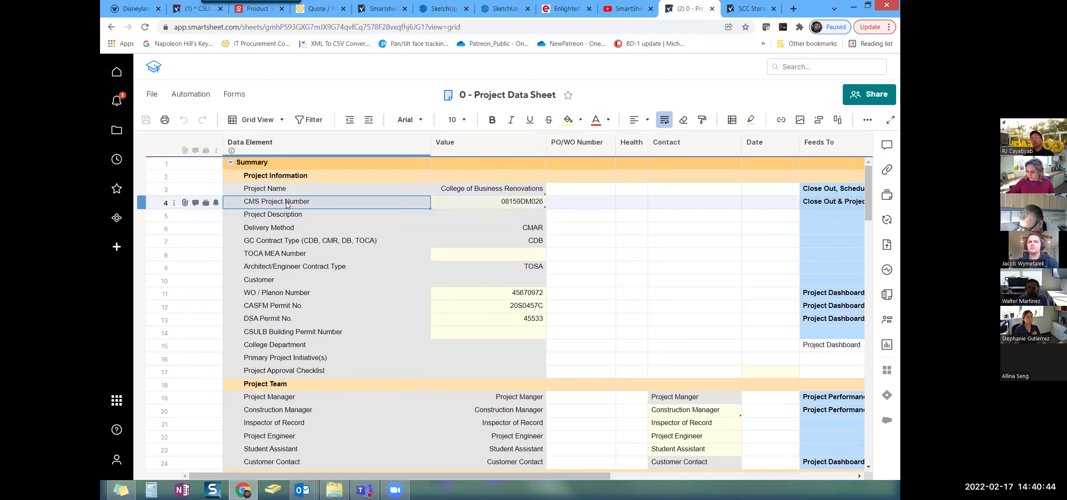
# - Rename row 4's data element to 'CMS Number' and save the Project Data Sheet
pyautogui.rightClick(286, 203)
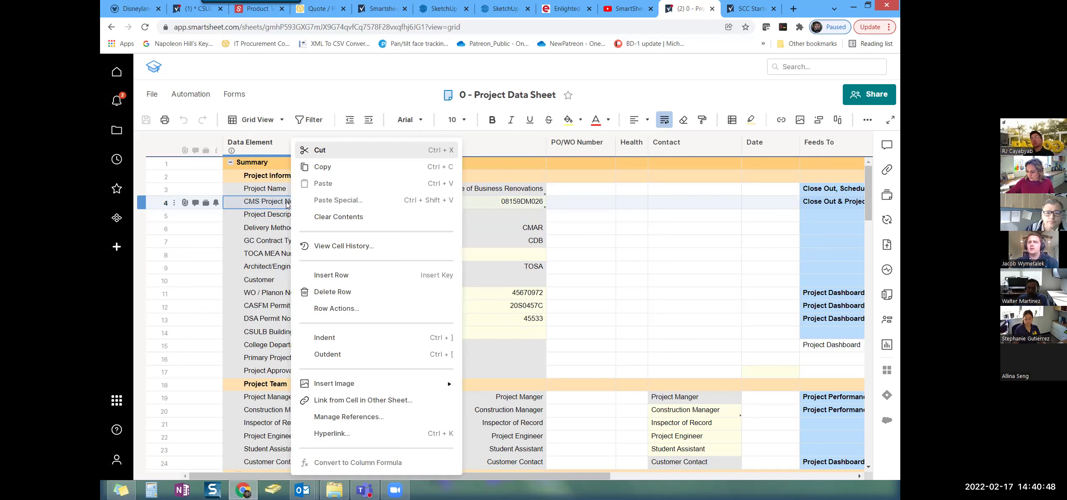
pyautogui.doubleClick(270, 205)
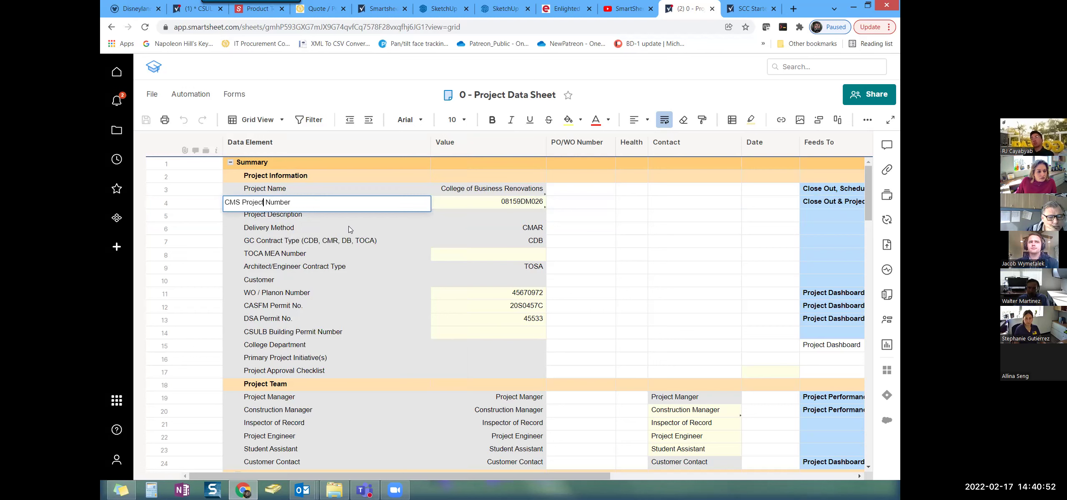
pyautogui.press('Delete')
pyautogui.press('BackSpace')
pyautogui.press('BackSpace')
pyautogui.press('BackSpace')
pyautogui.press('BackSpace')
pyautogui.press('BackSpace')
pyautogui.press('BackSpace')
pyautogui.press('BackSpace')
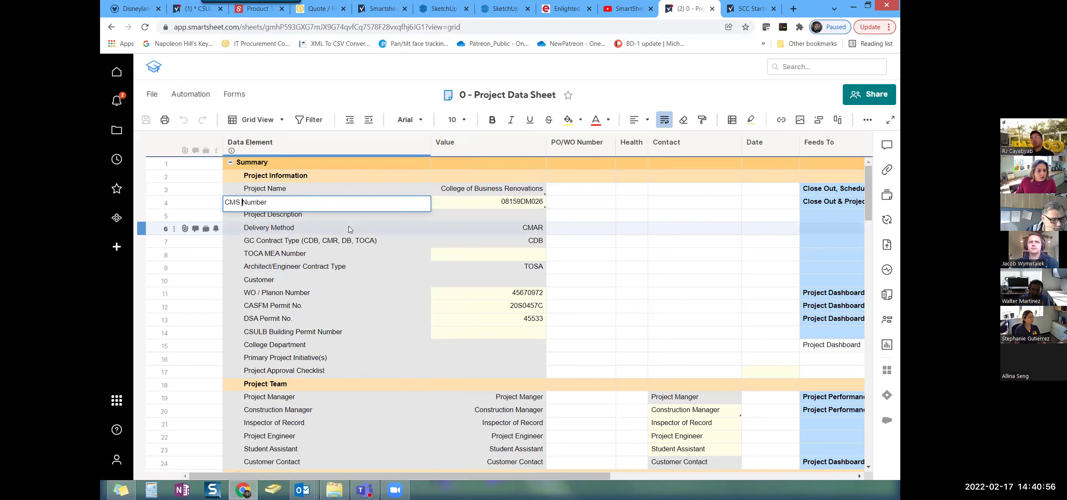
pyautogui.press('Return')
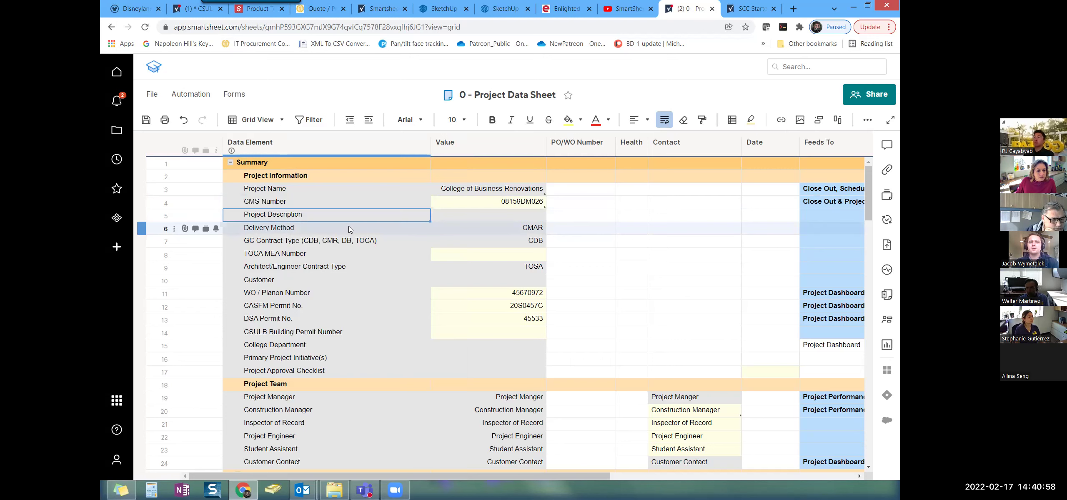
pyautogui.click(146, 120)
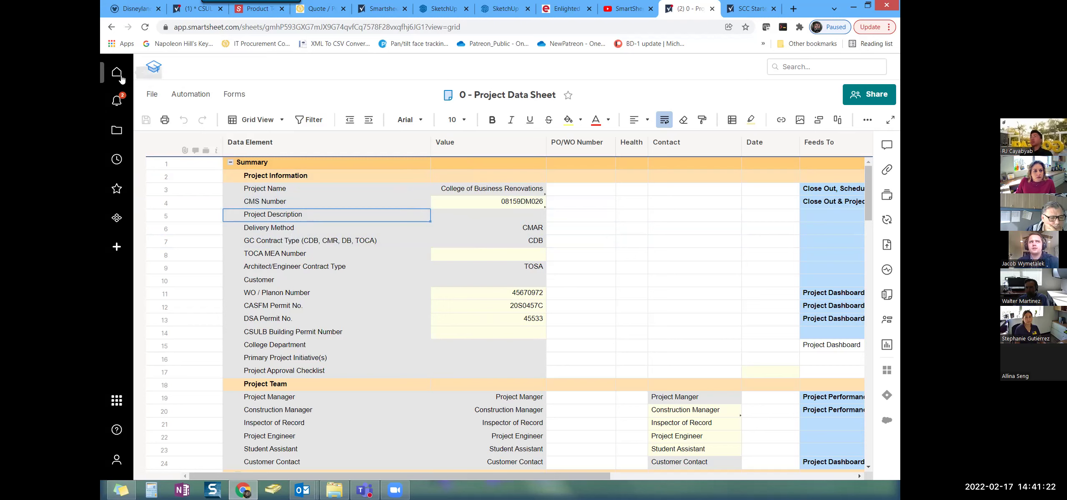
# - In the Intake sheet, rename the CMS Number column to 'CMS Project Number' and save
pyautogui.click(117, 131)
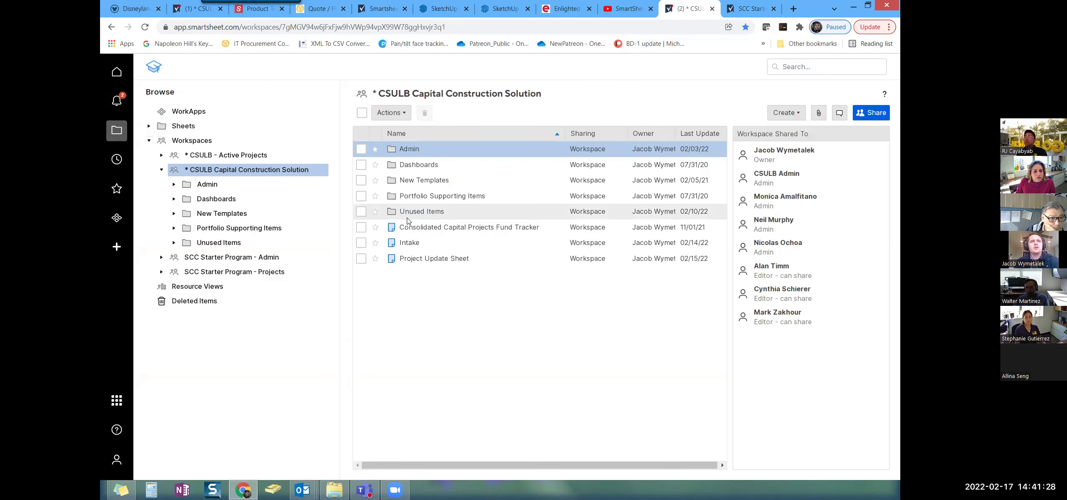
pyautogui.doubleClick(407, 244)
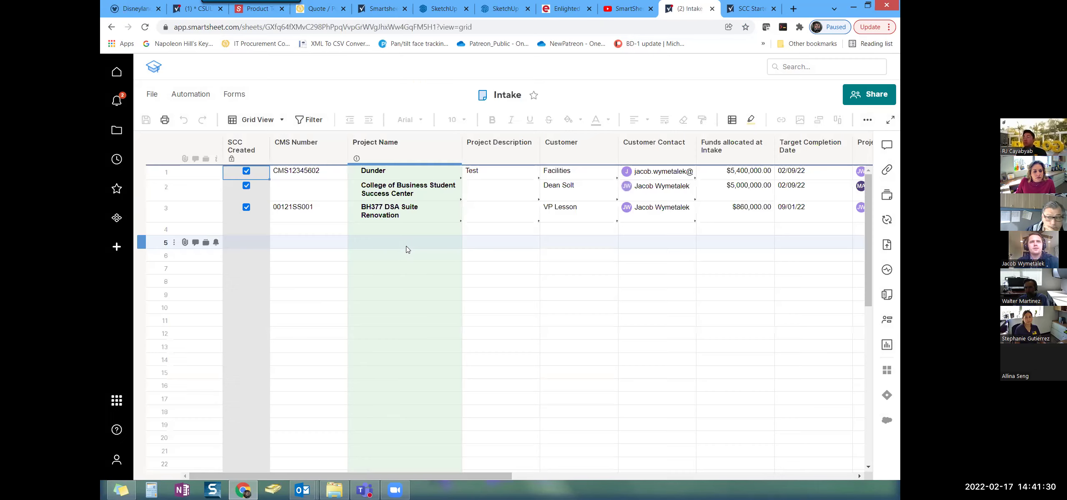
pyautogui.click(293, 143)
pyautogui.click(357, 255)
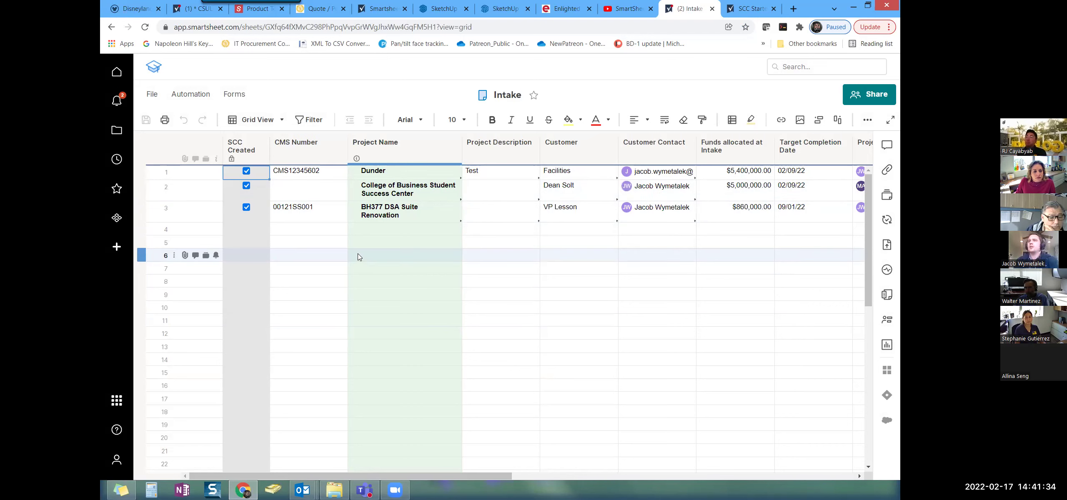
pyautogui.click(309, 146)
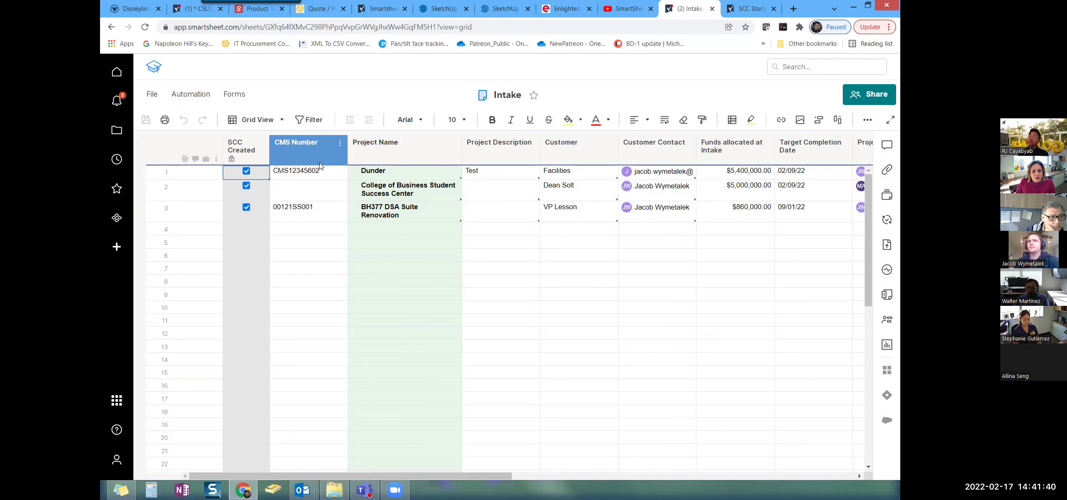
pyautogui.doubleClick(307, 142)
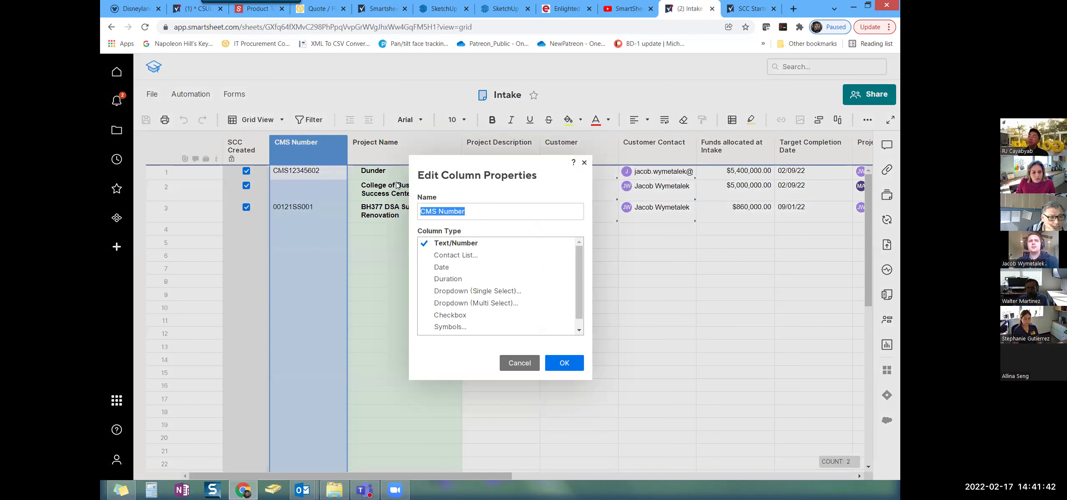
pyautogui.click(448, 217)
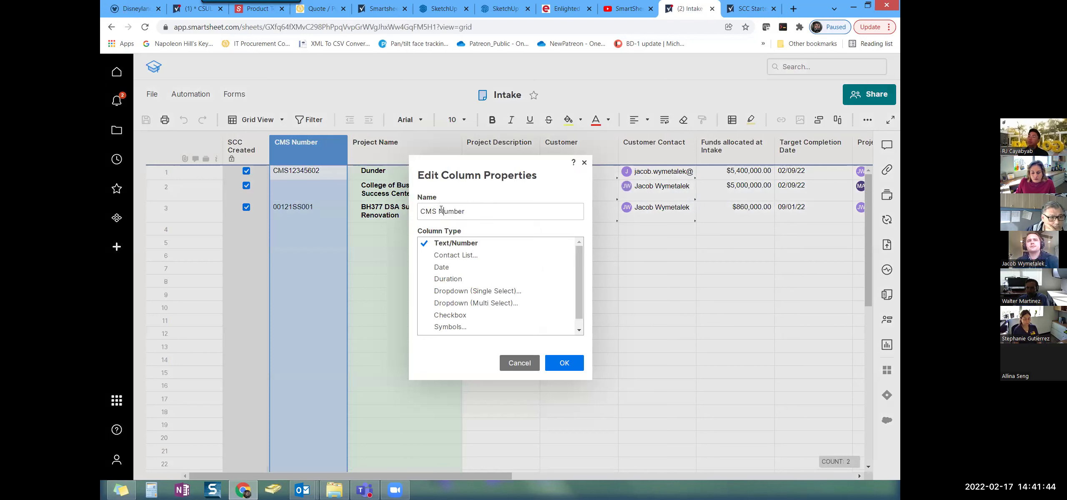
pyautogui.write('Proh')
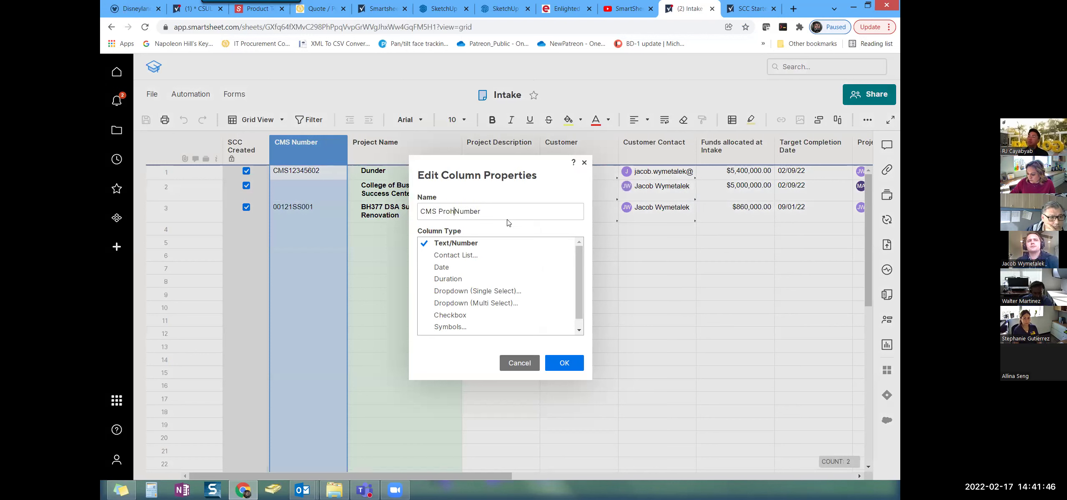
pyautogui.write('ject')
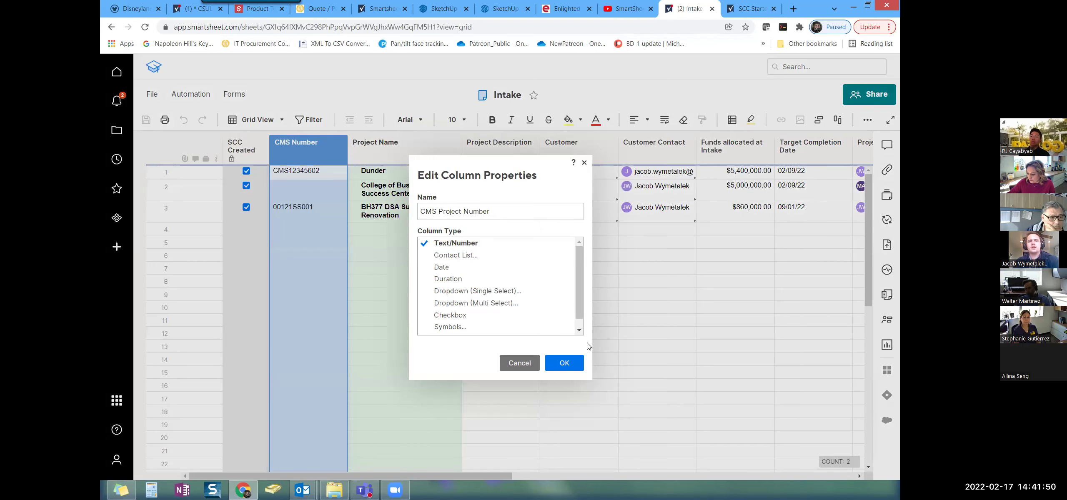
pyautogui.click(565, 358)
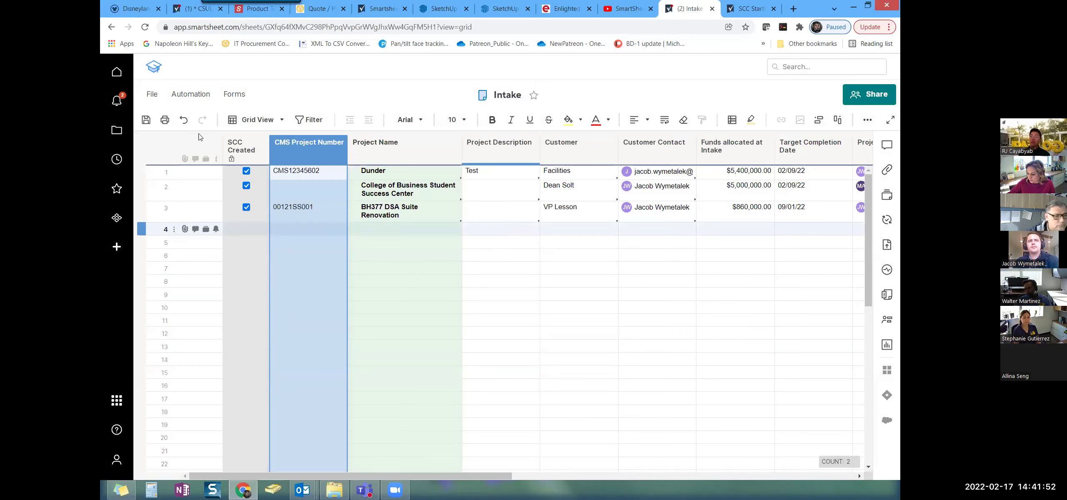
pyautogui.click(146, 120)
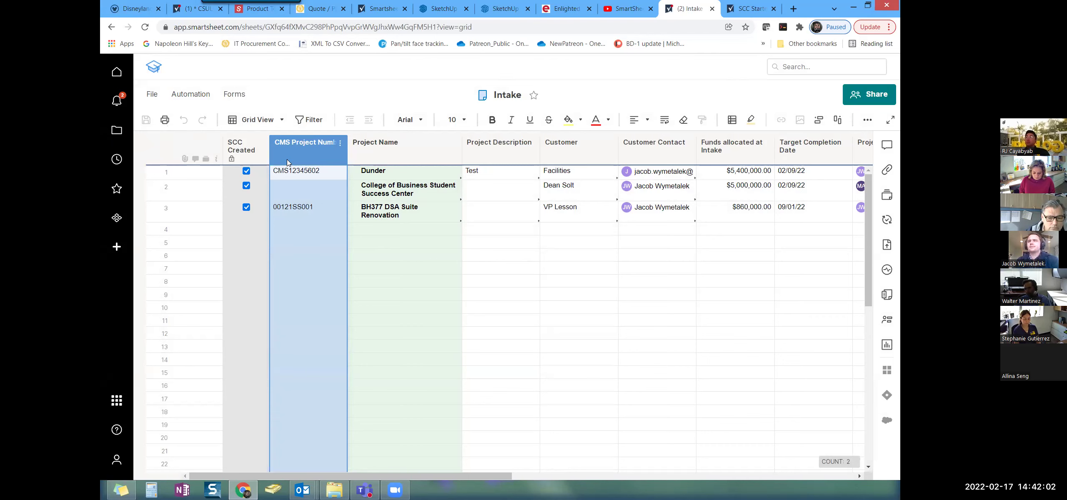
# - Go back to the 0 - Project Data Sheet through the New Templates folder
pyautogui.click(122, 131)
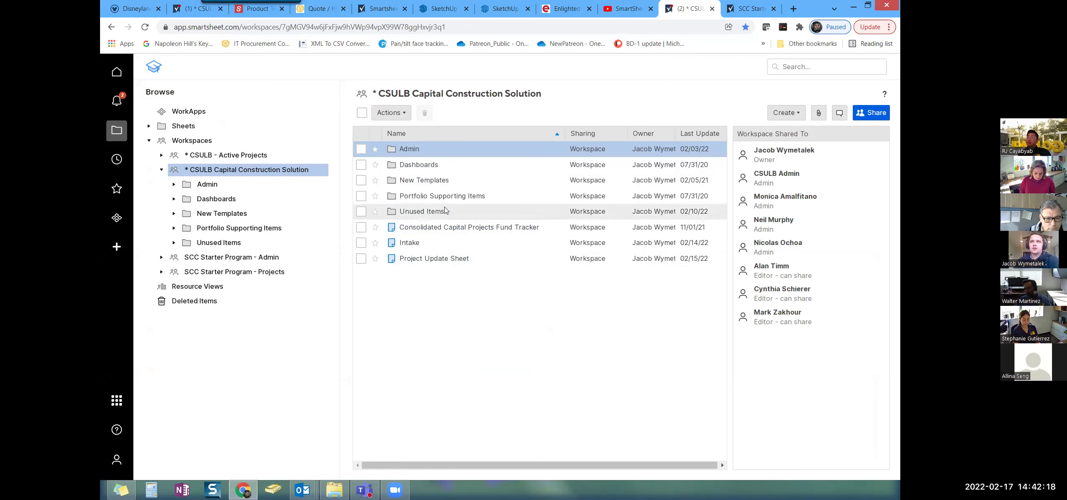
pyautogui.click(420, 181)
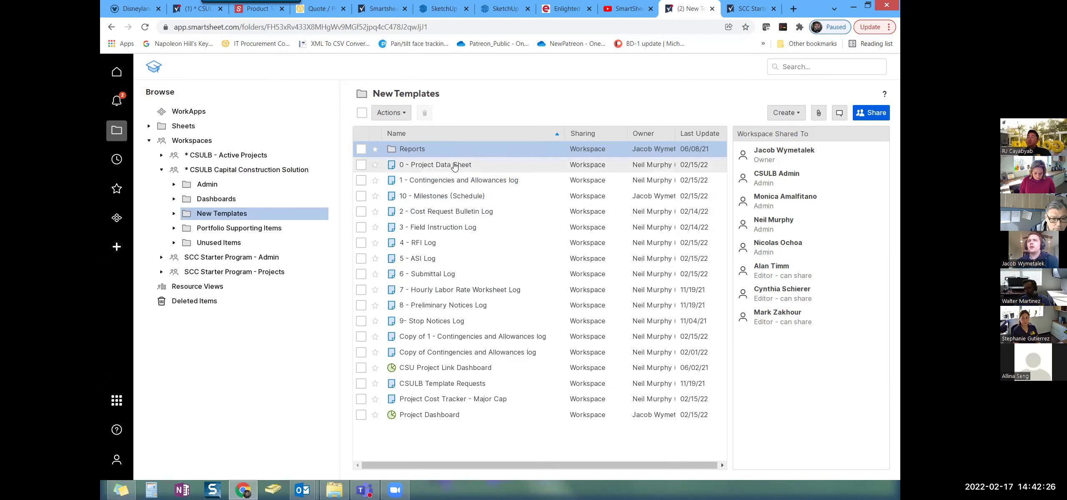
pyautogui.click(427, 165)
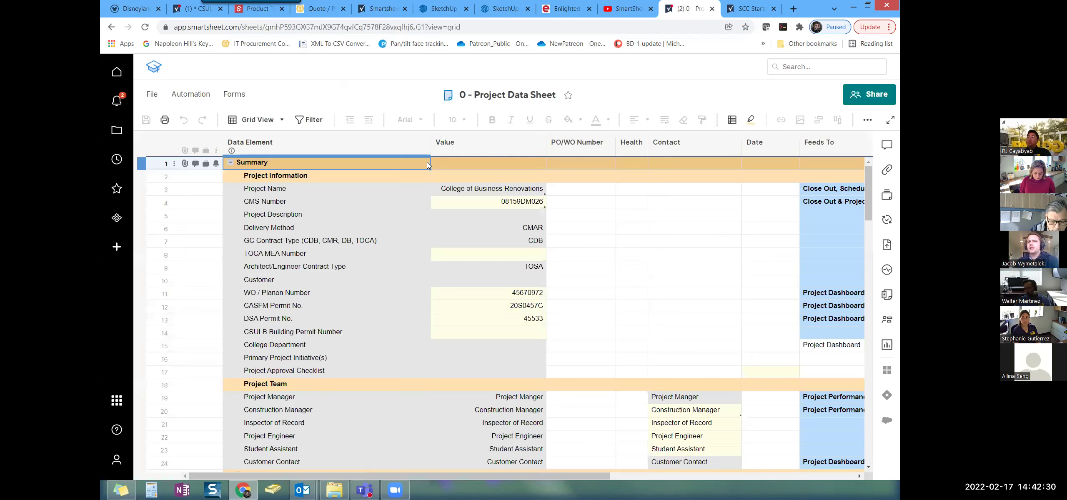
# - Change row 4's data element back to 'CMS Project Number'
pyautogui.doubleClick(277, 204)
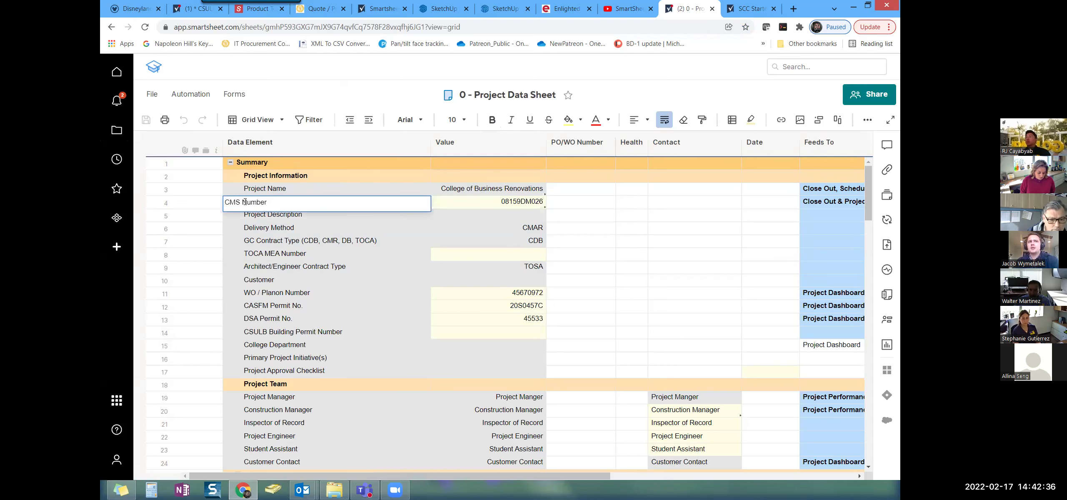
pyautogui.write('Pro')
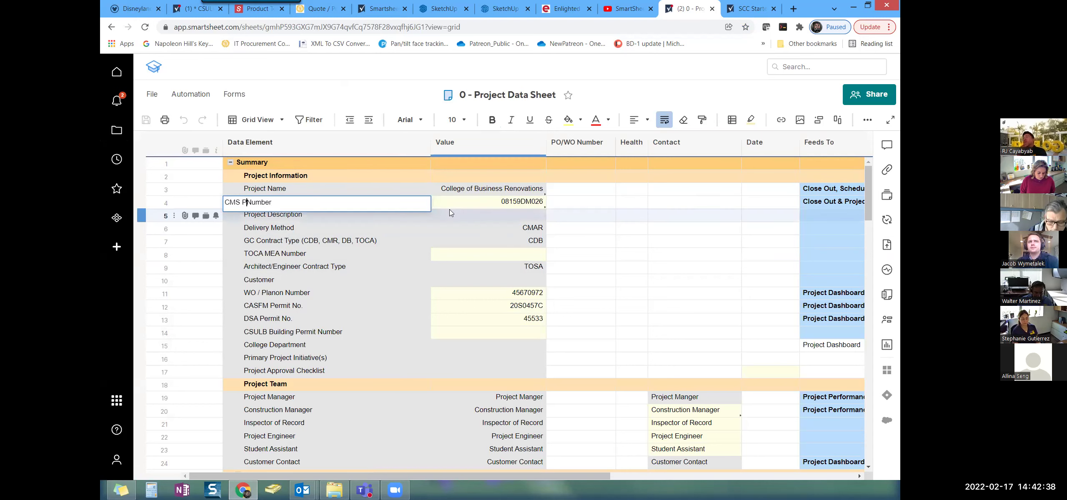
pyautogui.write('ject')
pyautogui.press('Return')
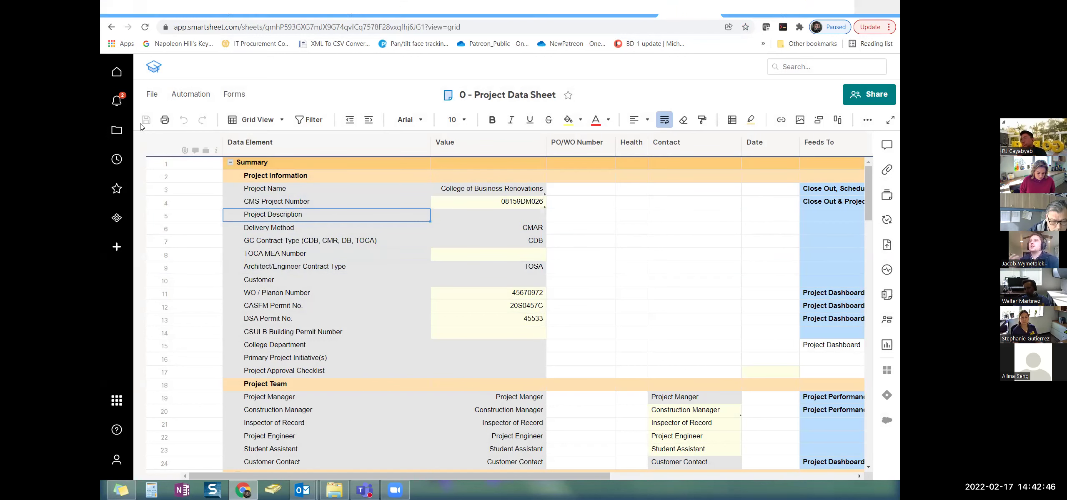
# - Open the Portfolio Dashboard from the Dashboards folder
pyautogui.click(116, 131)
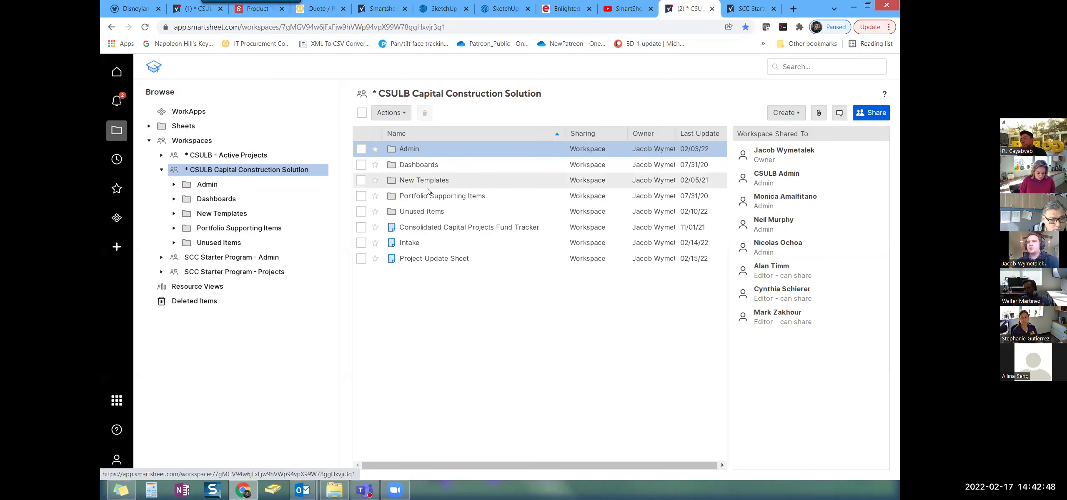
pyautogui.click(419, 165)
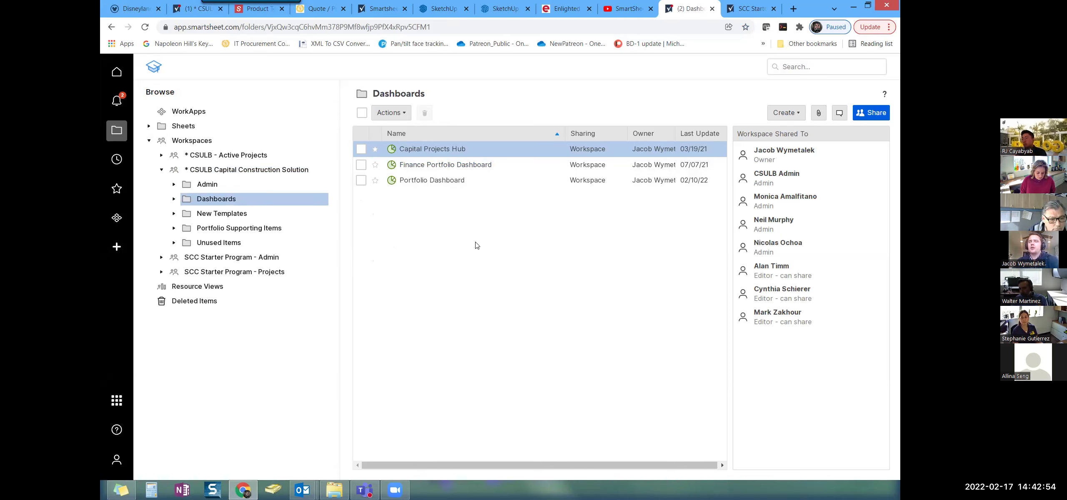
pyautogui.click(442, 182)
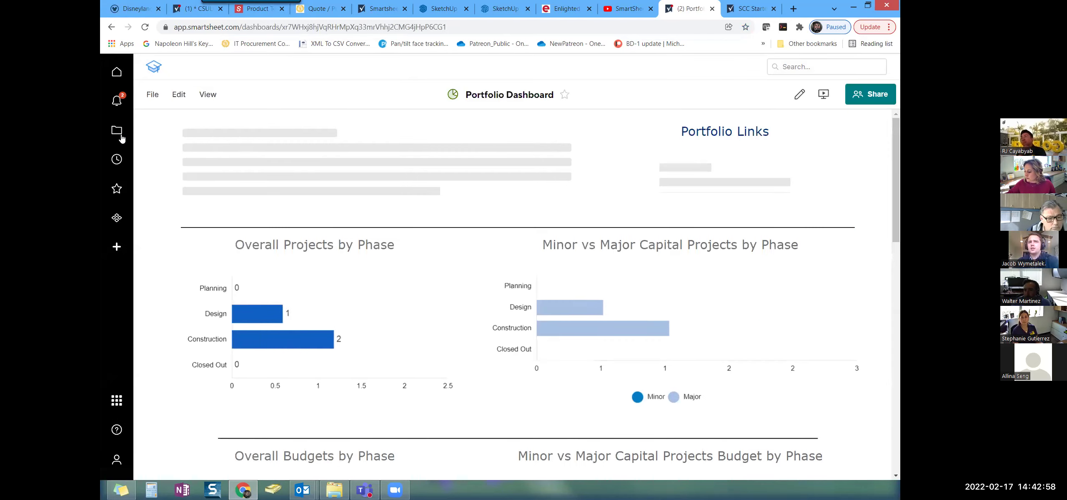
# - View the Project Dashboard in New Templates, then return to the Control Center tab
pyautogui.click(118, 132)
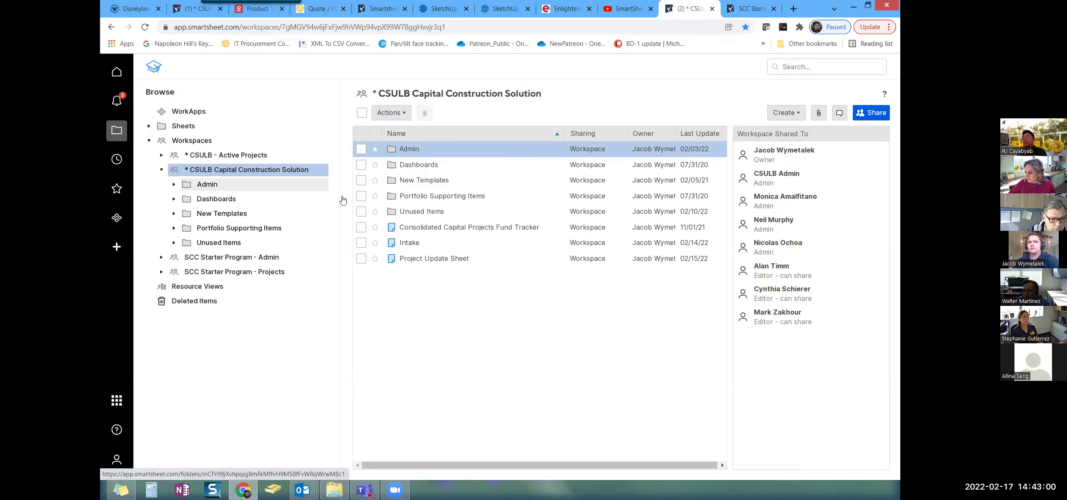
pyautogui.click(427, 186)
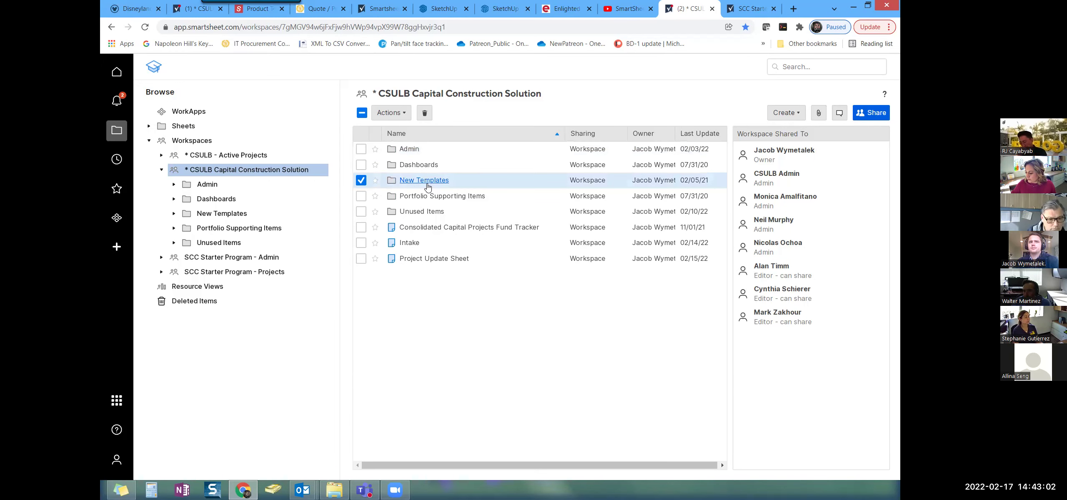
pyautogui.moveTo(427, 187); pyautogui.dragTo(426, 183)
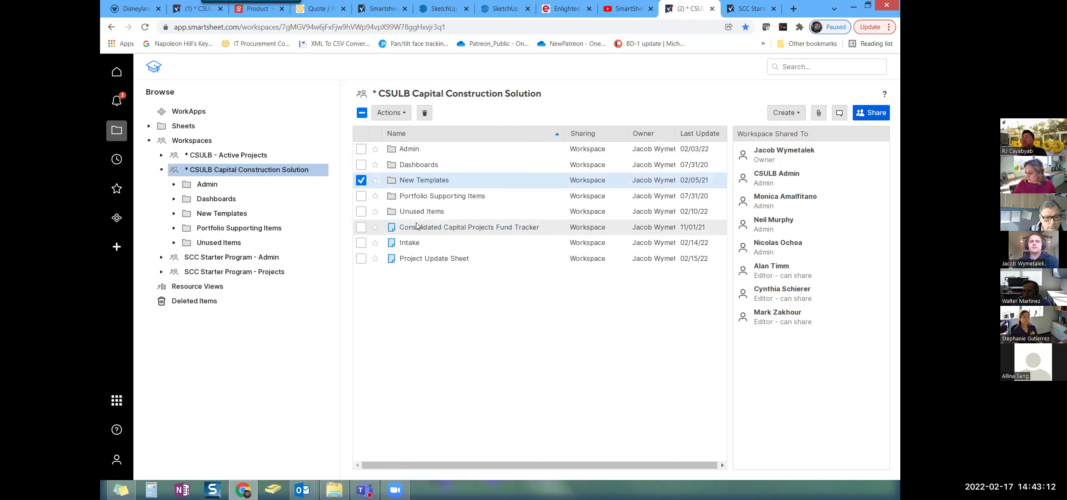
pyautogui.click(418, 180)
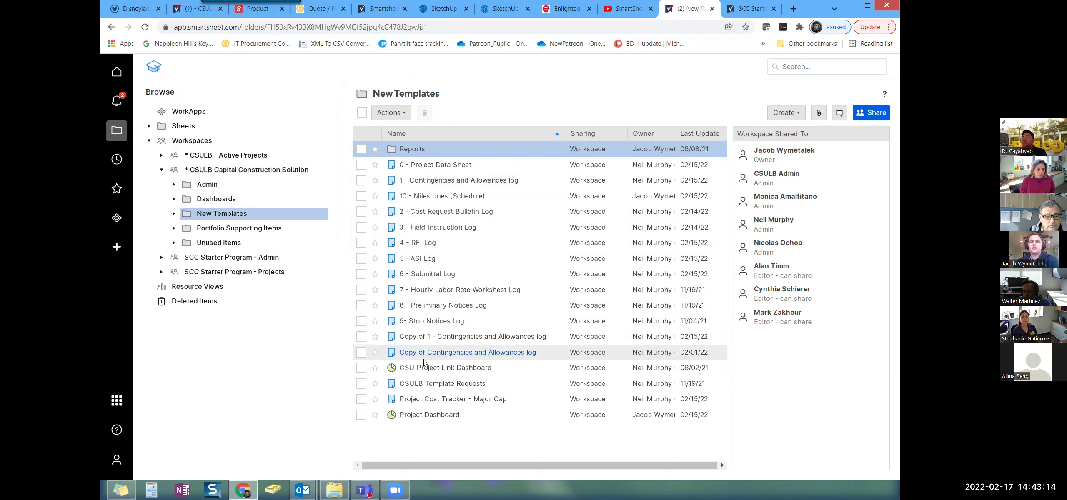
pyautogui.click(429, 415)
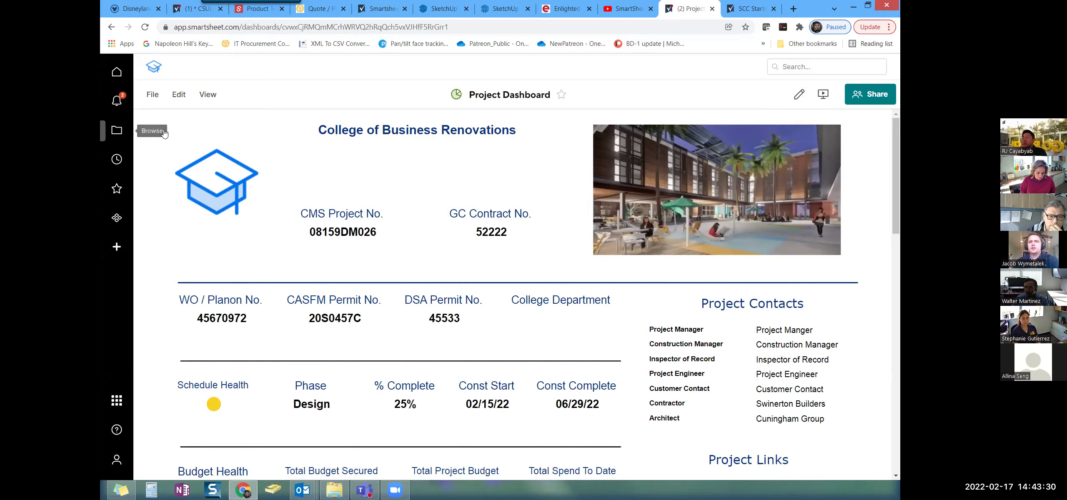
pyautogui.click(117, 138)
pyautogui.click(749, 10)
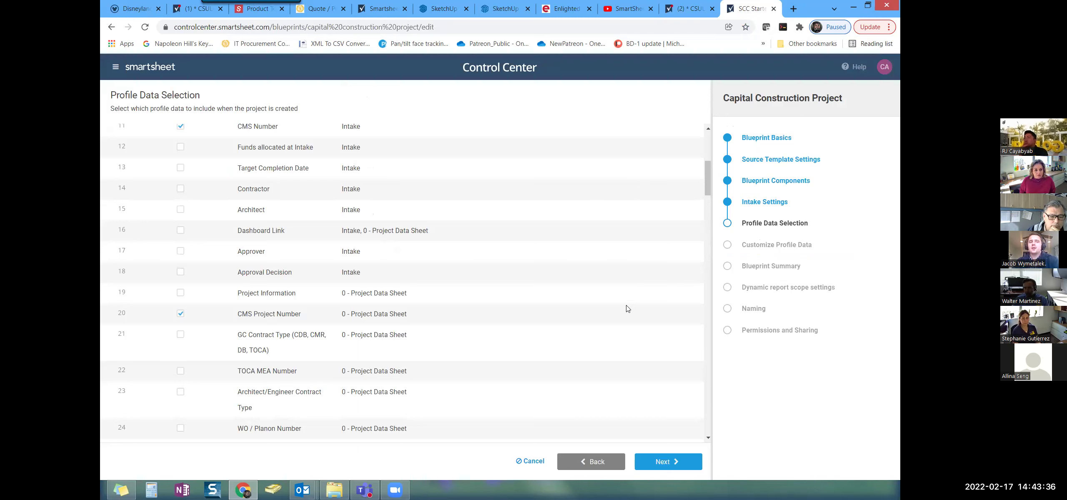
# - Reload the blueprint editor, add the newly detected template and remove the four deleted ones
pyautogui.click(145, 27)
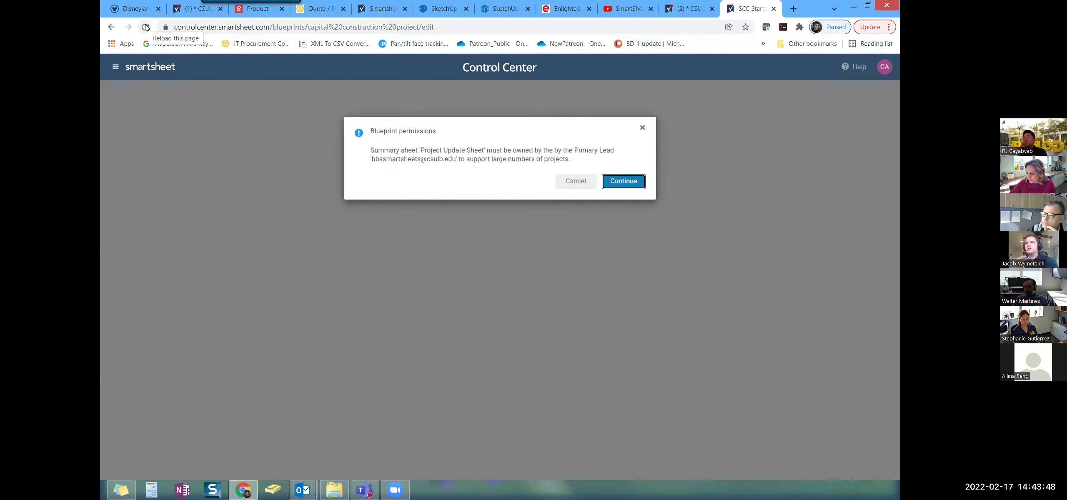
pyautogui.click(637, 187)
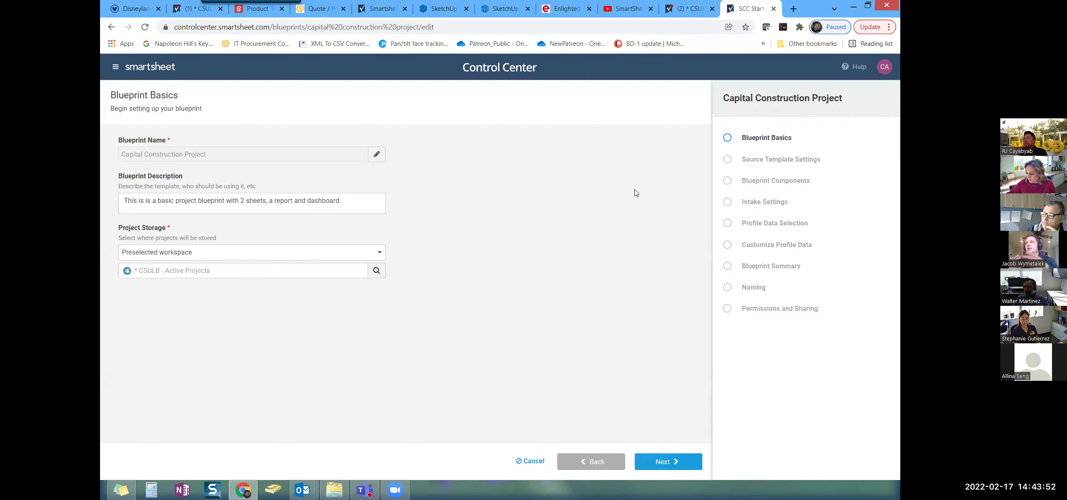
pyautogui.click(653, 461)
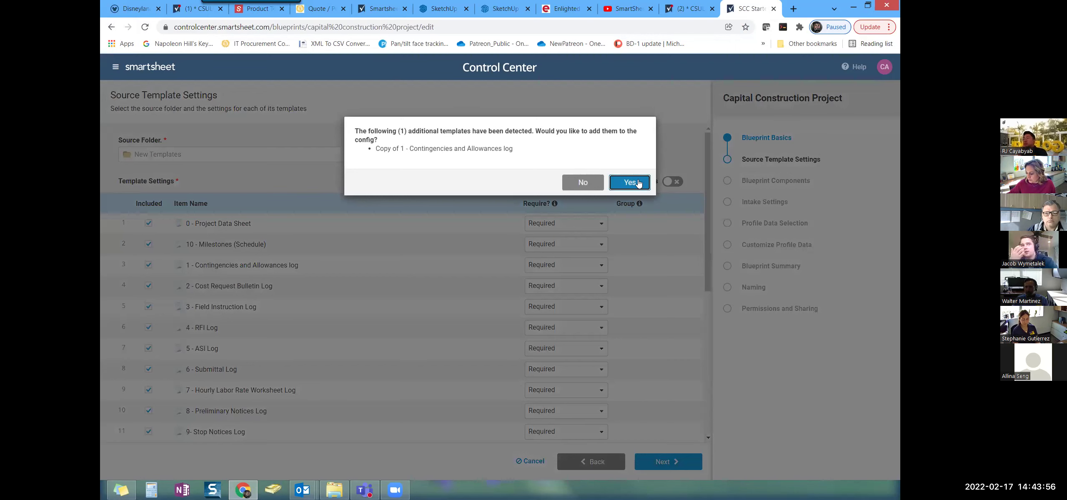
pyautogui.click(636, 185)
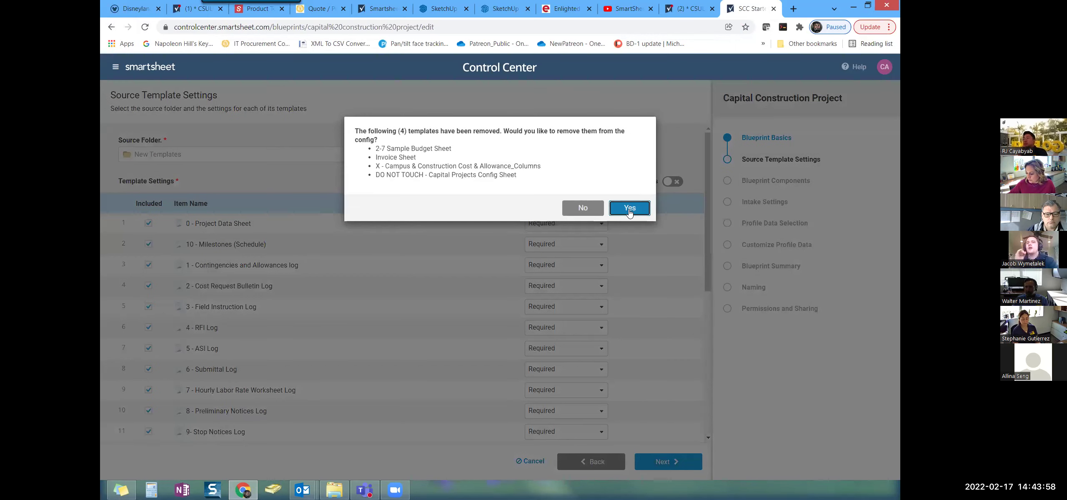
pyautogui.click(629, 208)
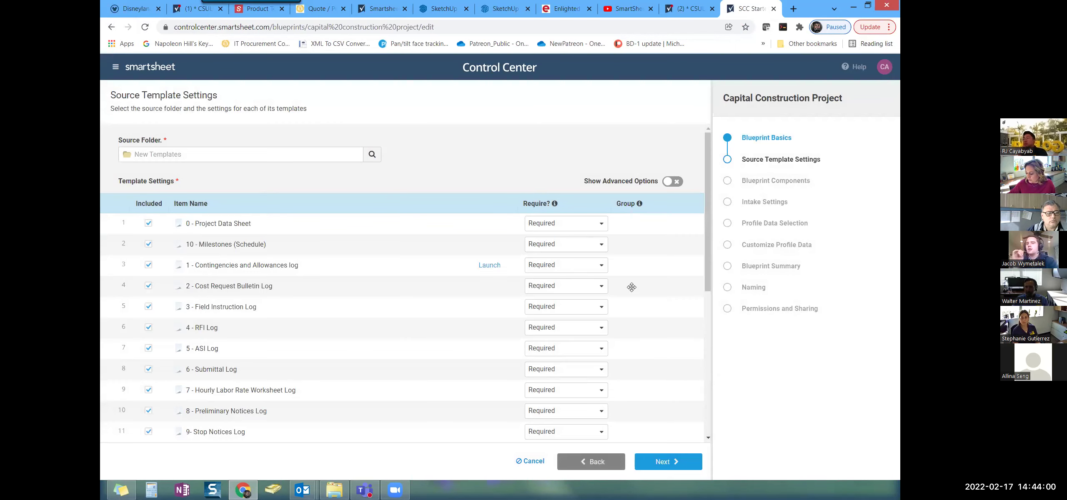
# - Turn on Dynamic report scope and advance through Intake Settings to Profile Data Selection
pyautogui.scroll(-5, 632, 294)
pyautogui.click(666, 463)
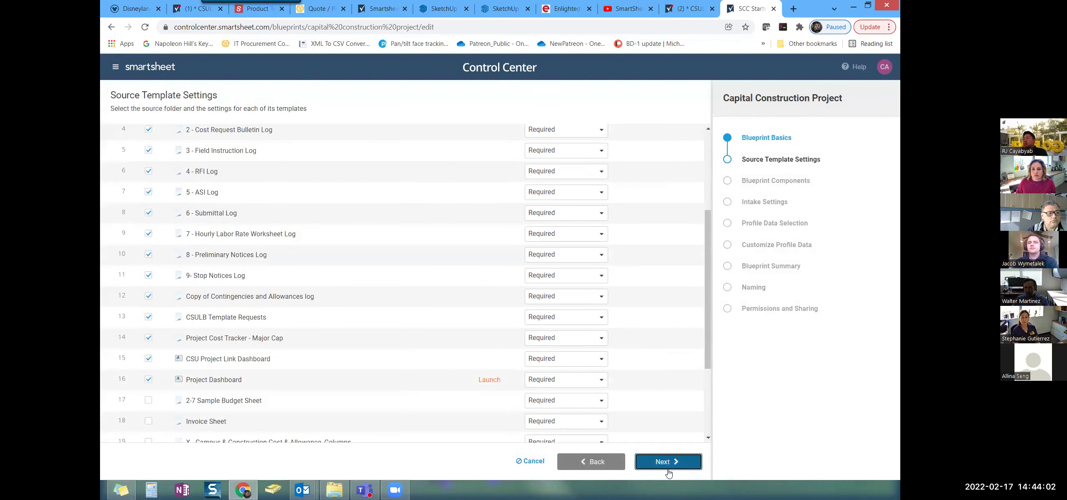
pyautogui.click(320, 248)
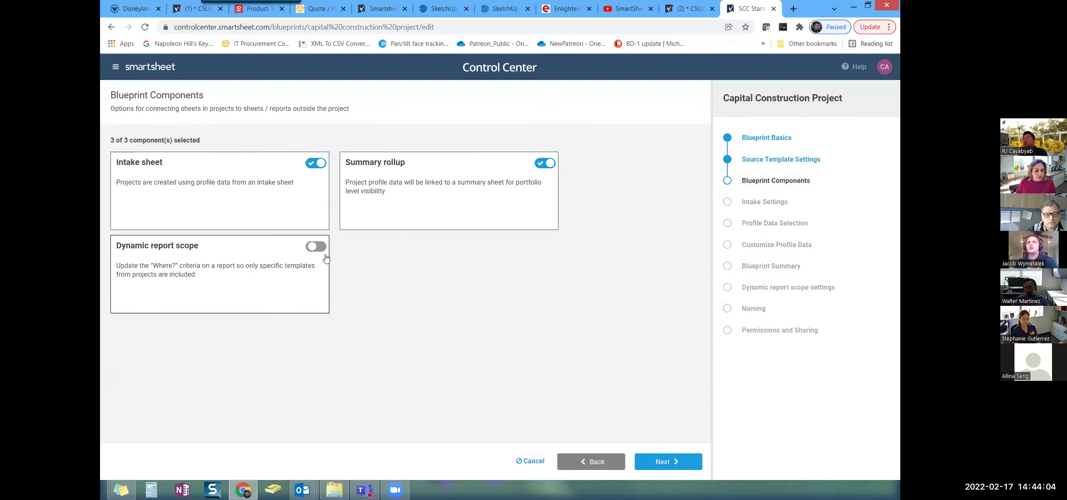
pyautogui.click(666, 461)
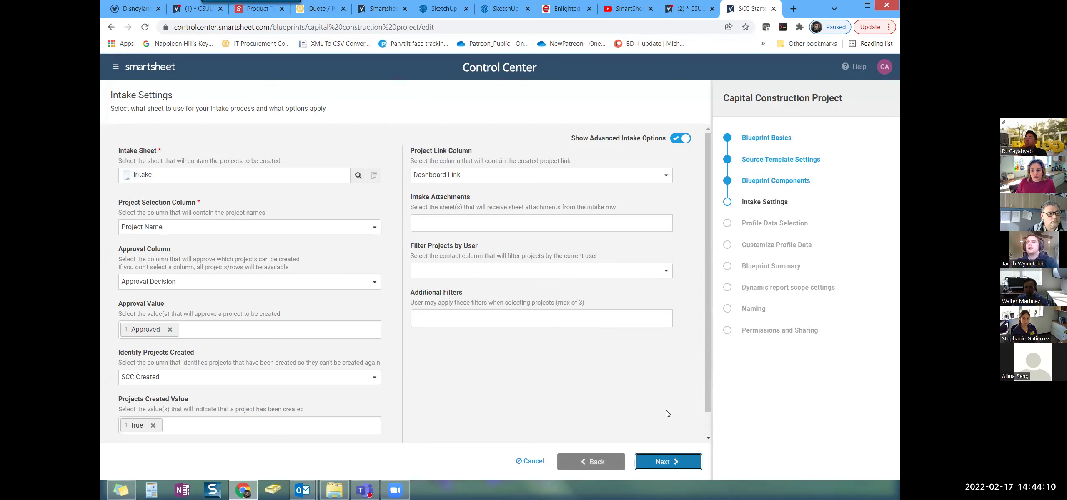
pyautogui.click(669, 460)
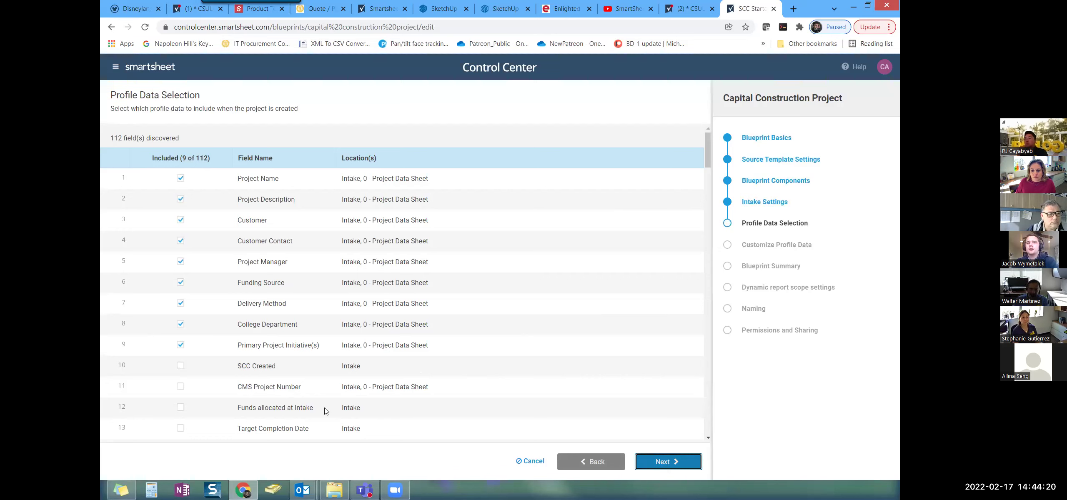
# - Mark the merged CMS Project Number field as included and review the full field list
pyautogui.click(179, 389)
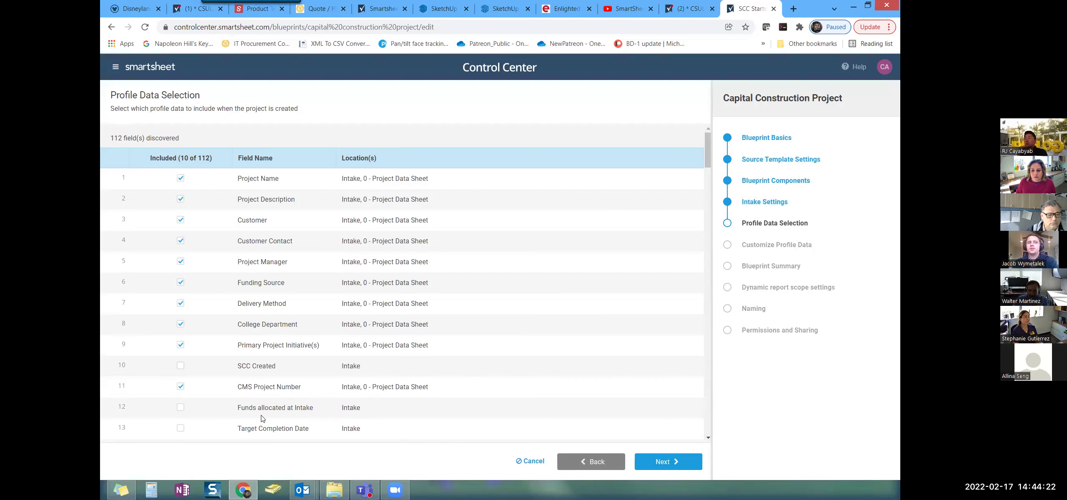
pyautogui.scroll(-1, 272, 414)
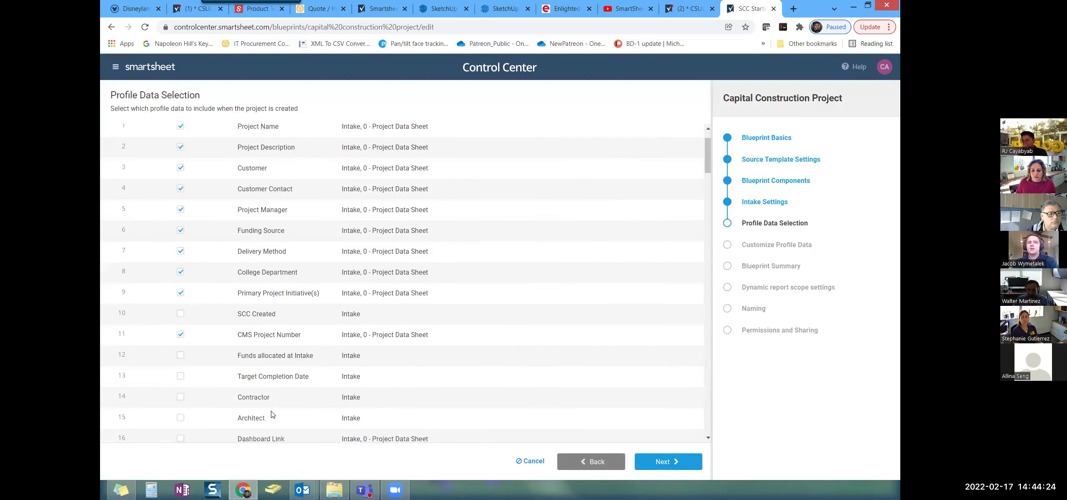
pyautogui.scroll(-1, 273, 414)
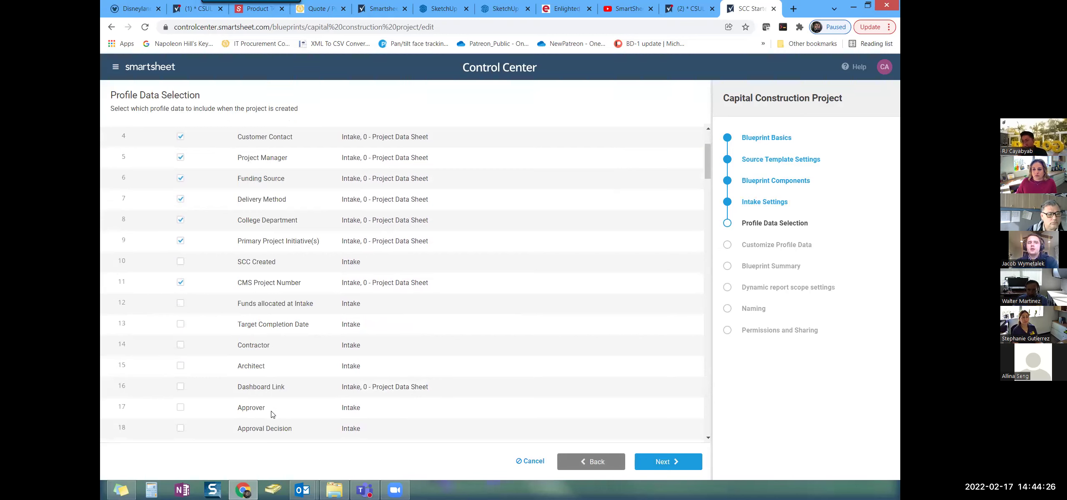
pyautogui.scroll(-1, 272, 414)
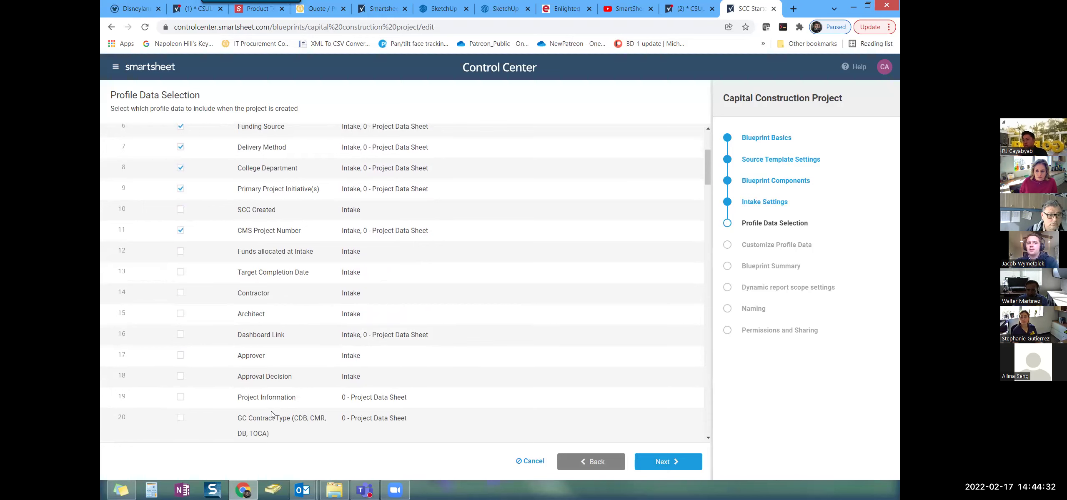
pyautogui.scroll(4, 271, 410)
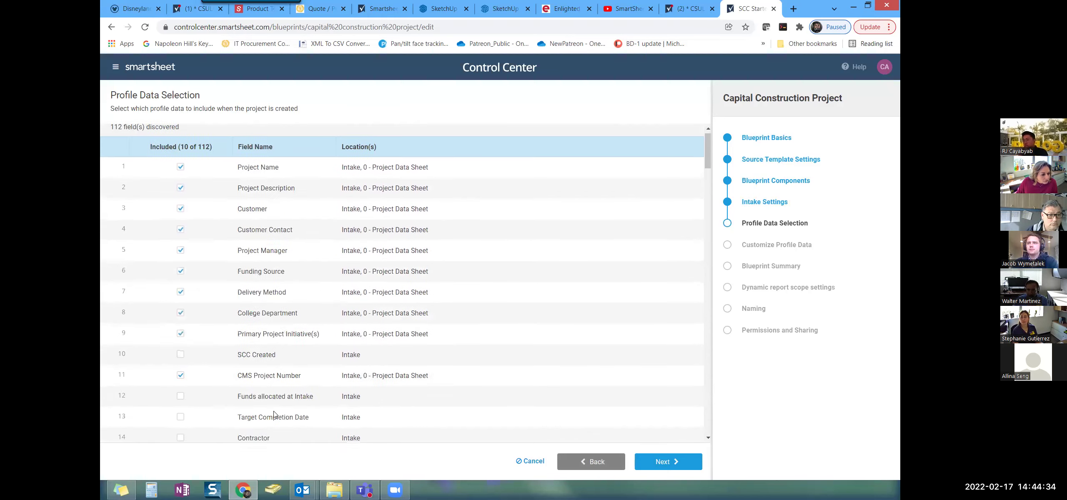
pyautogui.scroll(1, 274, 414)
pyautogui.scroll(-3, 274, 413)
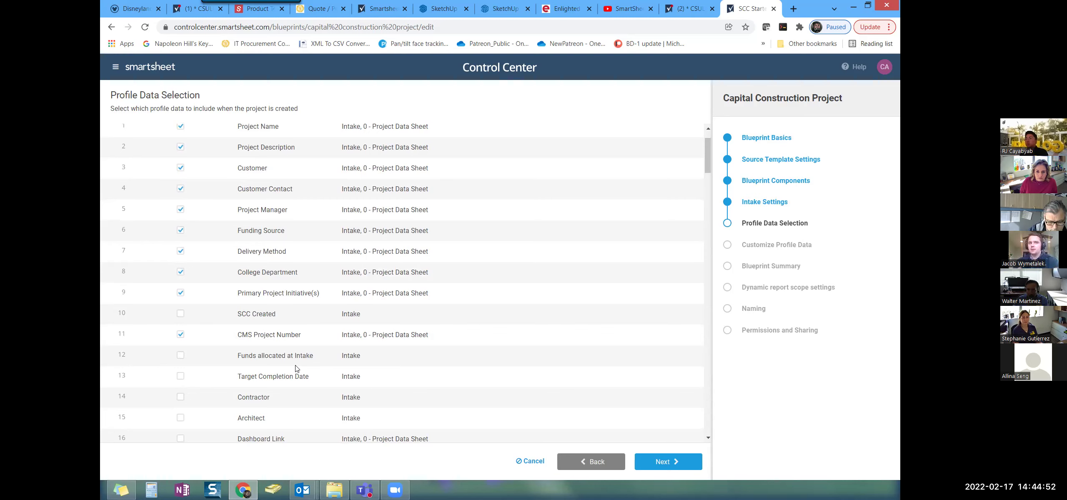
pyautogui.scroll(-1, 297, 368)
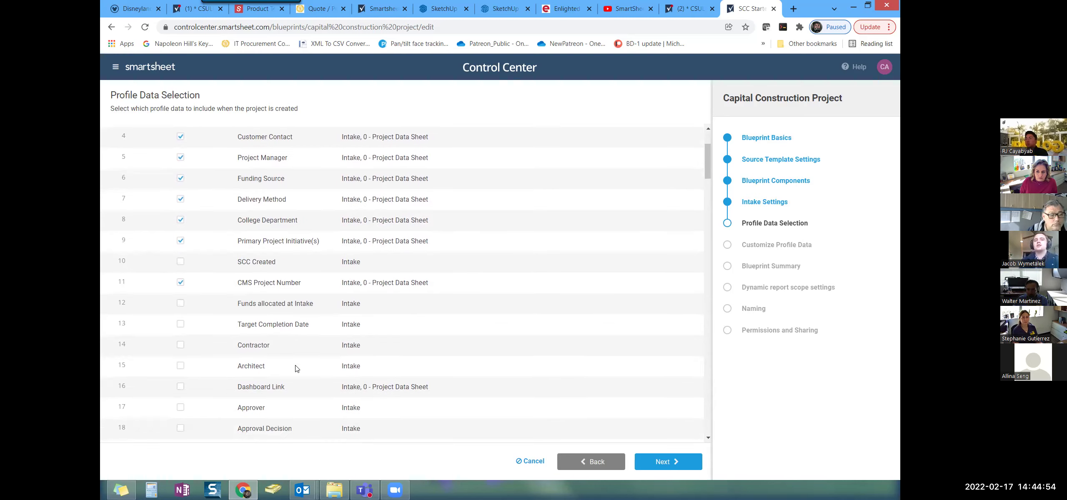
pyautogui.scroll(2, 296, 368)
pyautogui.scroll(-5, 296, 369)
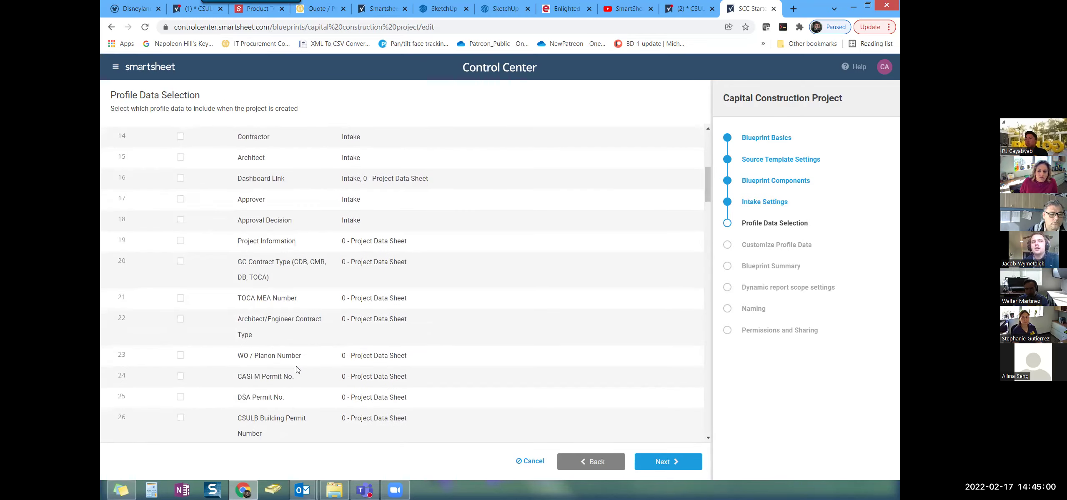
pyautogui.scroll(-2, 296, 369)
pyautogui.scroll(-2, 297, 369)
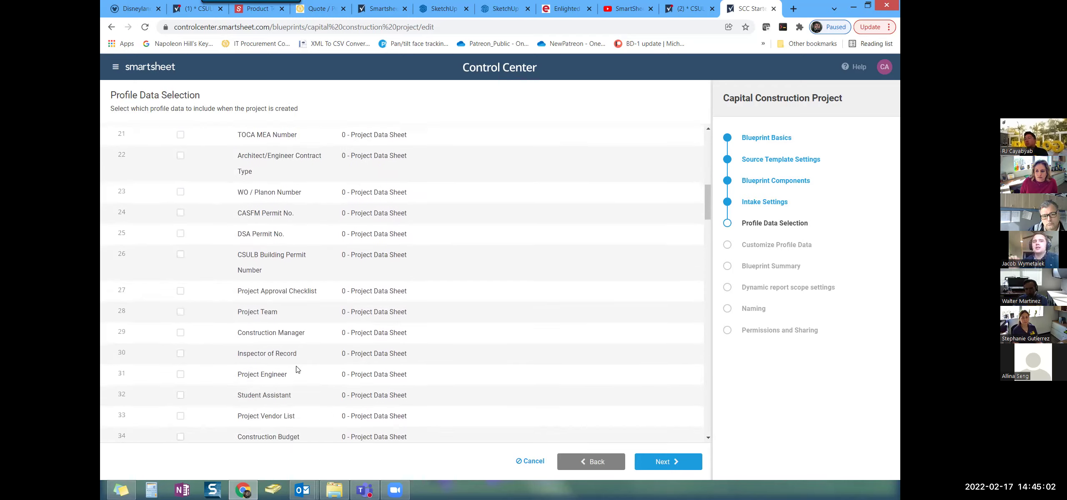
pyautogui.scroll(-2, 296, 369)
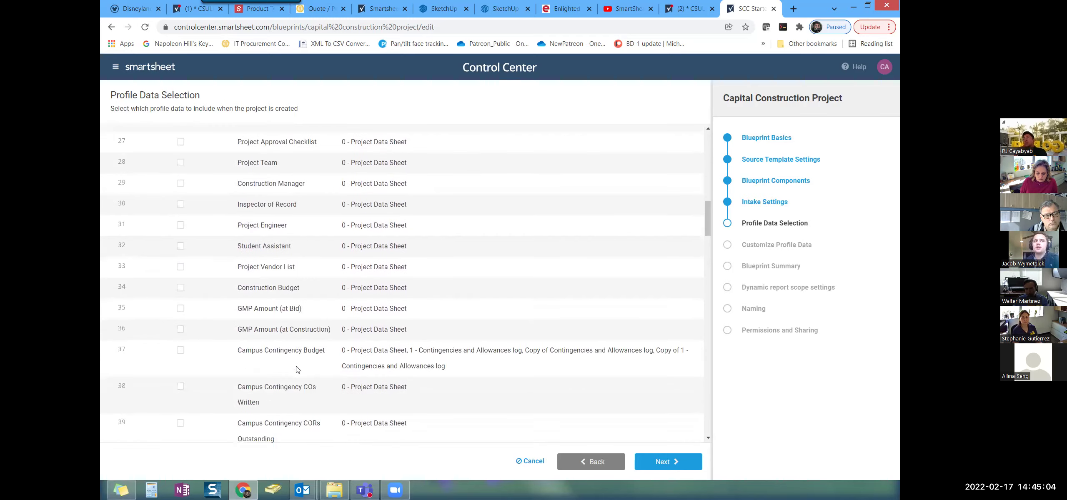
pyautogui.scroll(-1, 297, 369)
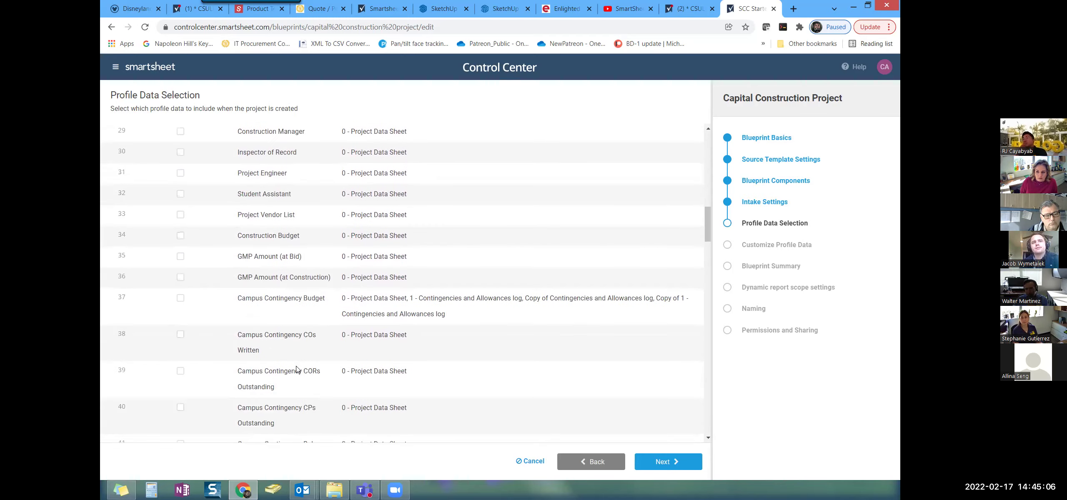
pyautogui.scroll(-2, 297, 369)
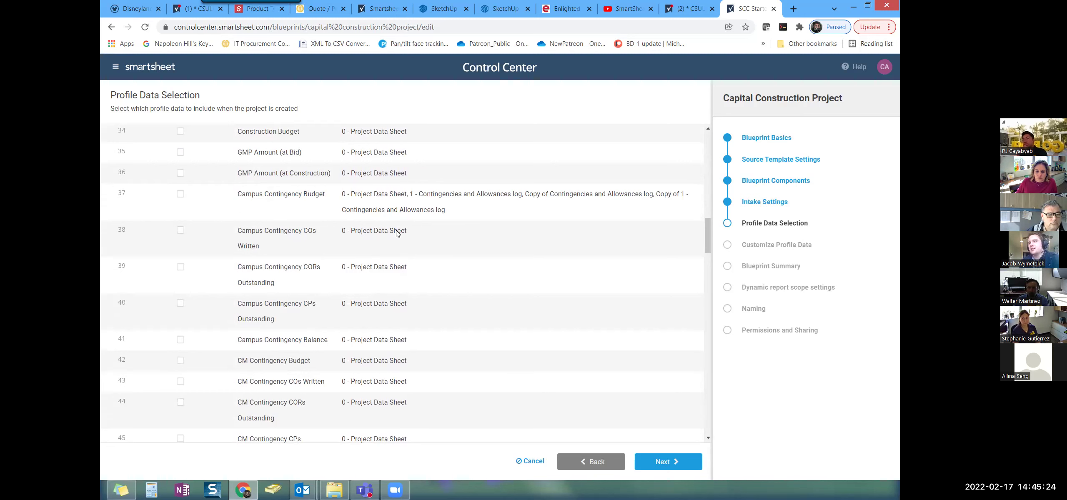
pyautogui.scroll(4, 397, 234)
pyautogui.scroll(3, 397, 233)
pyautogui.scroll(3, 397, 234)
pyautogui.scroll(3, 396, 234)
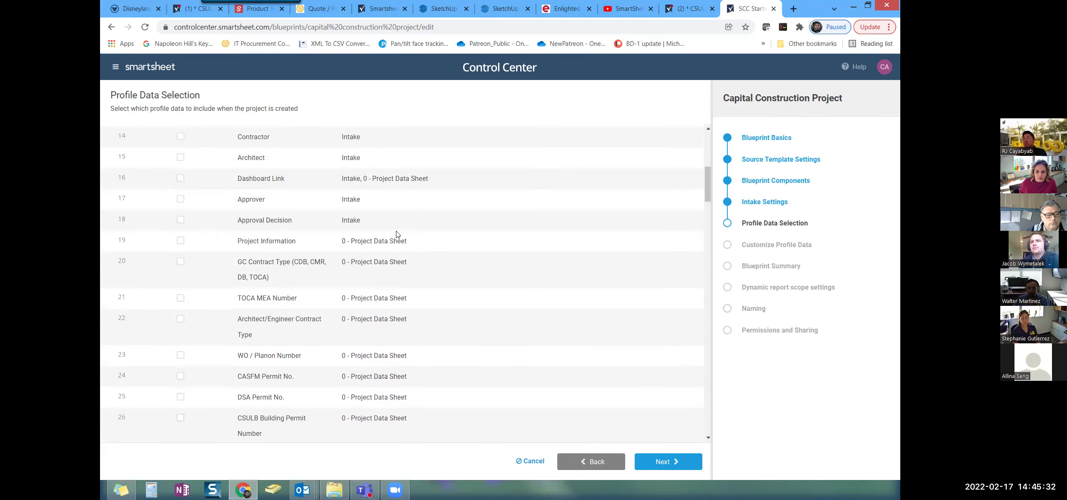
pyautogui.scroll(2, 397, 234)
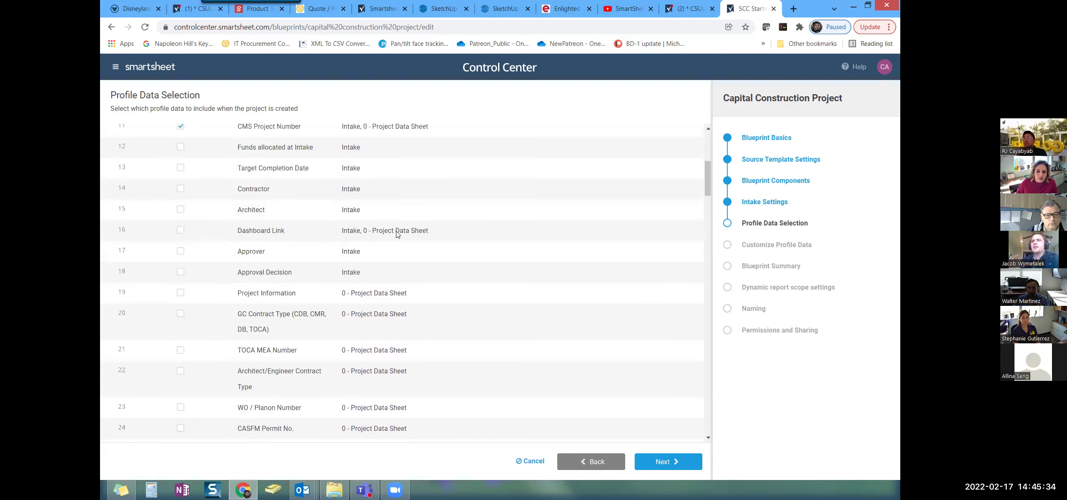
pyautogui.scroll(5, 396, 232)
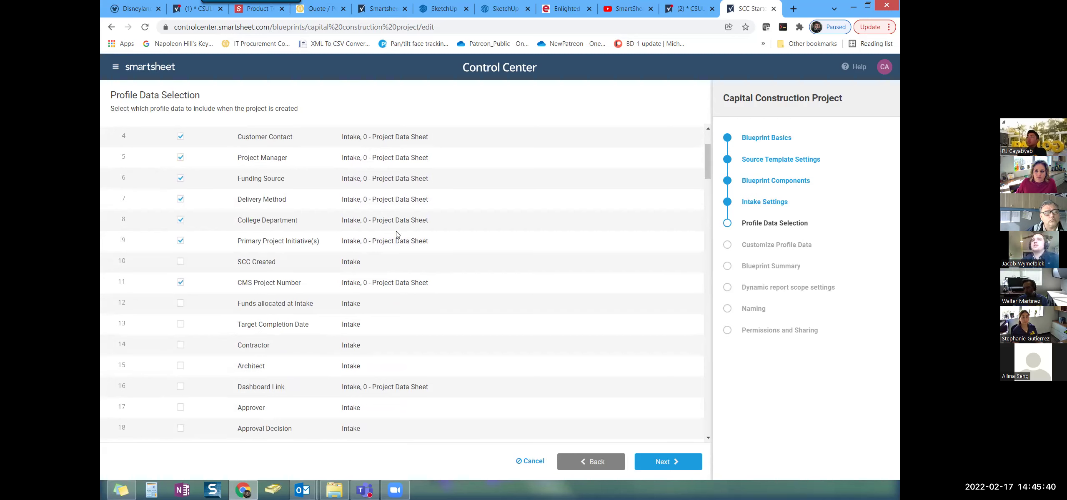
pyautogui.scroll(2, 397, 234)
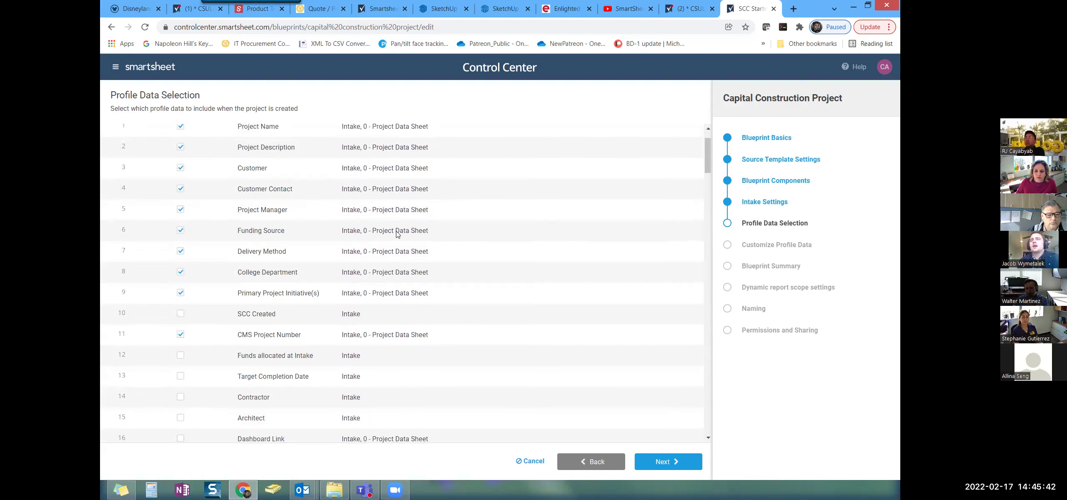
# - In CSULB - Active Projects, open the BH377 DSA Suite Renovation folder and its 0 - Project Data Sheet
pyautogui.click(687, 13)
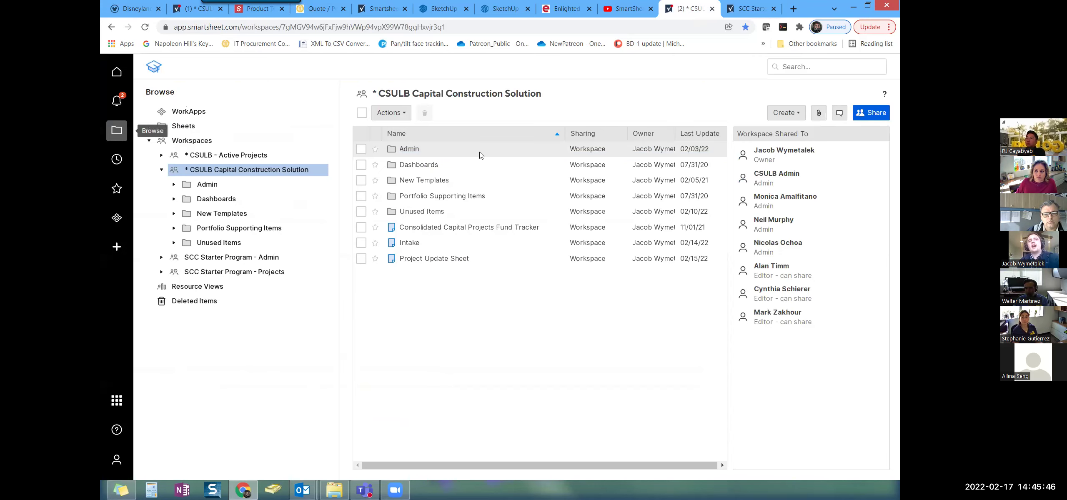
pyautogui.click(388, 153)
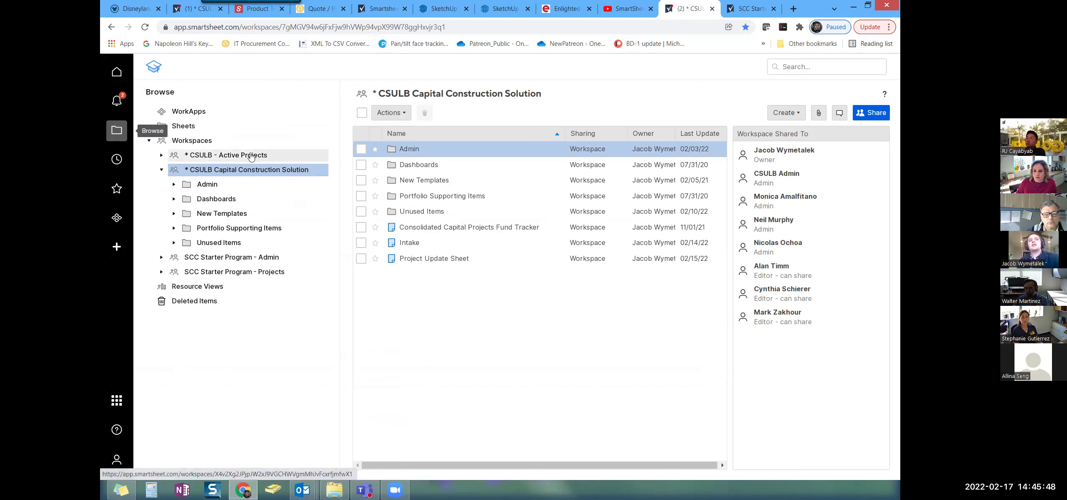
pyautogui.click(236, 157)
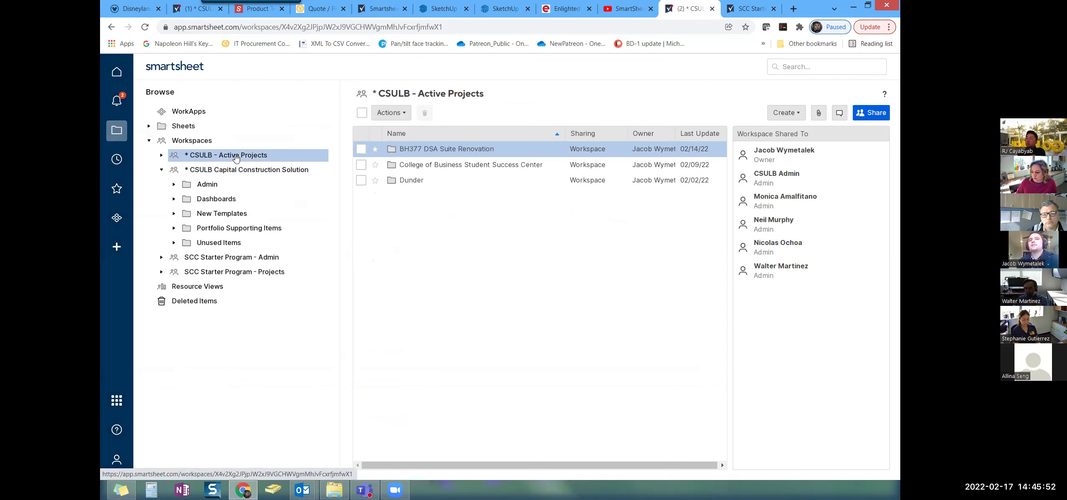
pyautogui.doubleClick(432, 150)
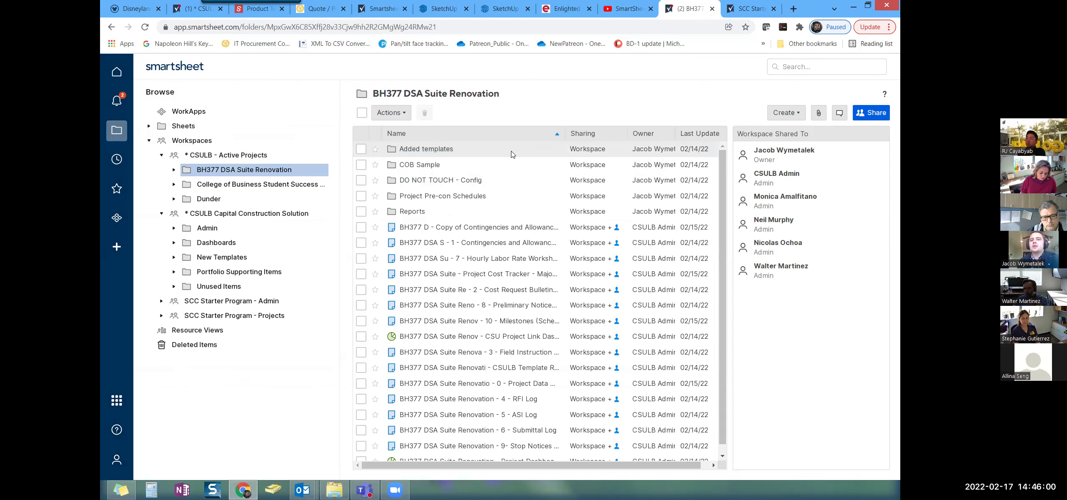
pyautogui.click(511, 156)
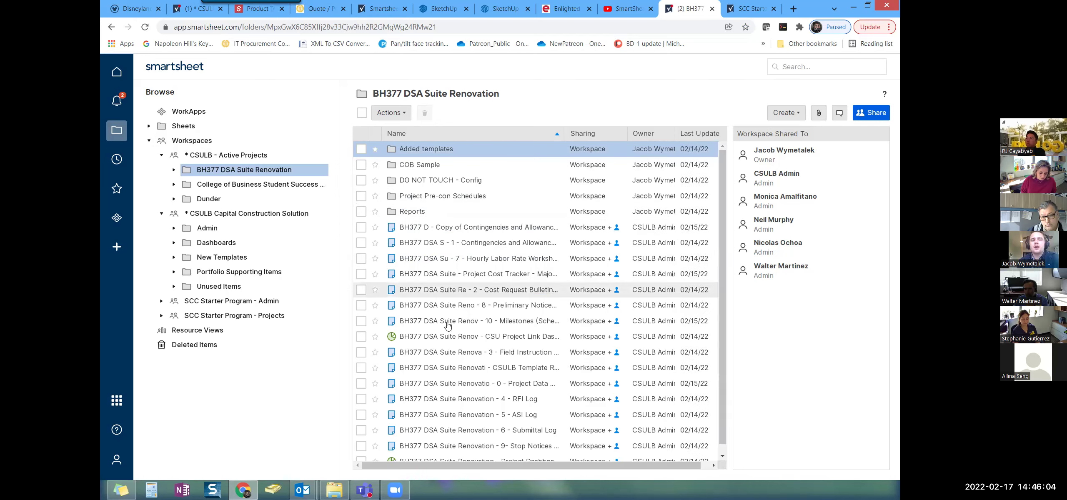
pyautogui.click(458, 382)
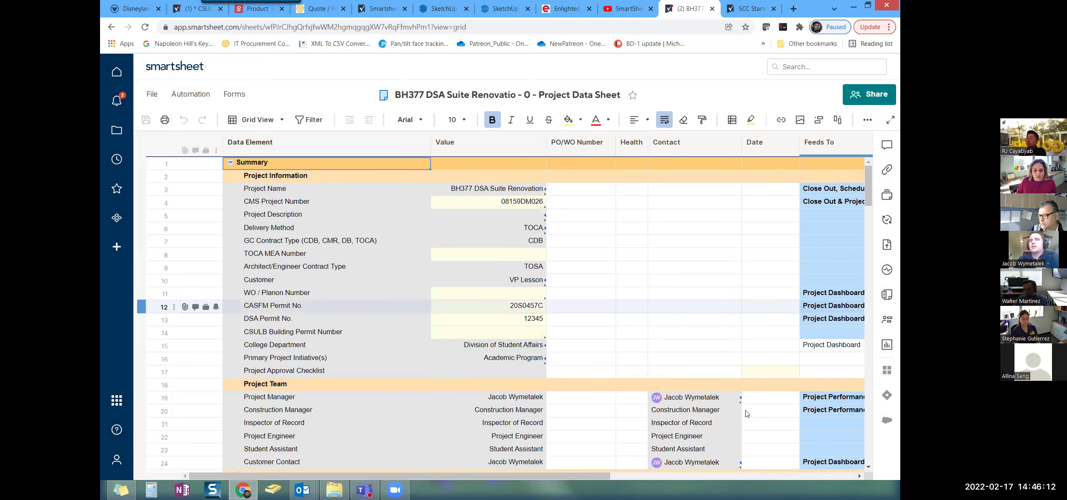
# - Inspect the cell links for the CMS Project Number 08159DM026, Project Description and Delivery Method values
pyautogui.moveTo(595, 478); pyautogui.dragTo(636, 480)
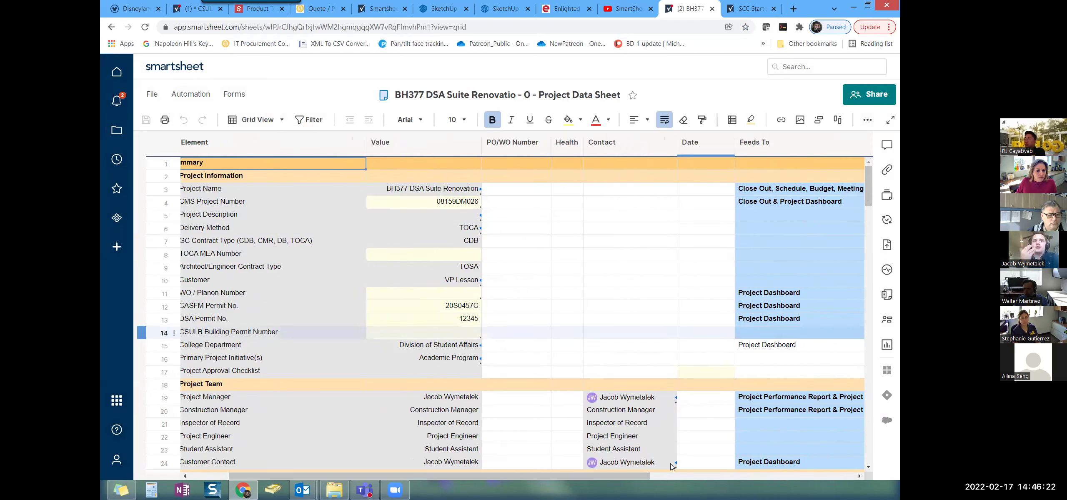
pyautogui.moveTo(623, 477); pyautogui.dragTo(673, 478)
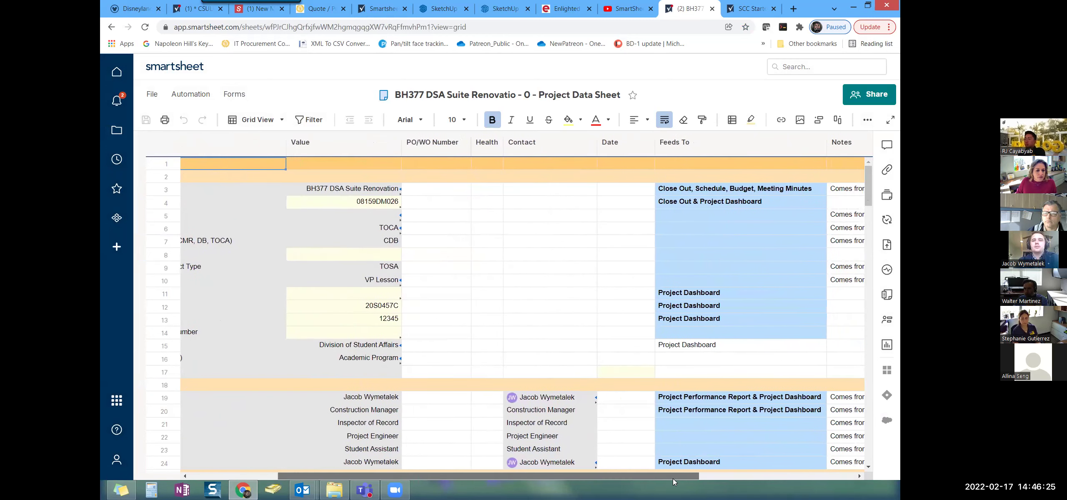
pyautogui.click(688, 202)
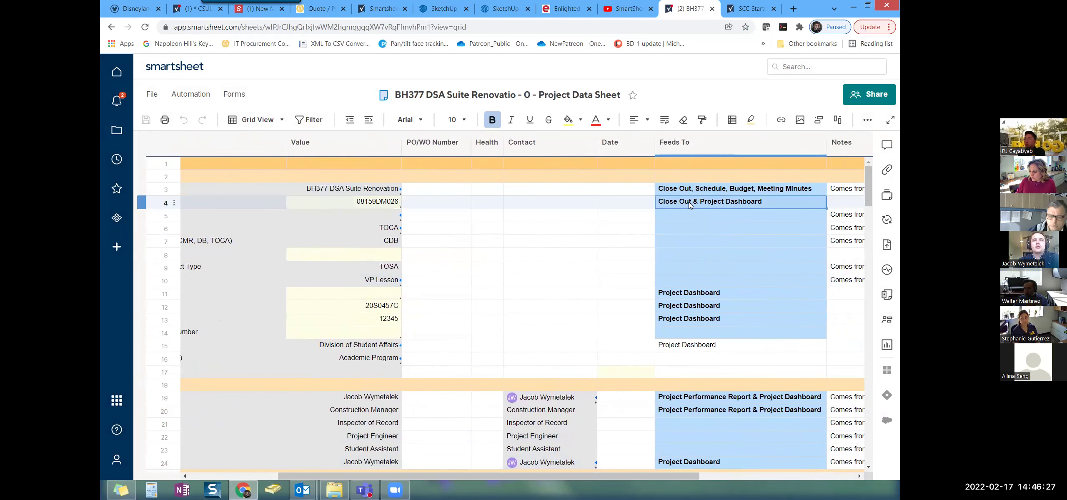
pyautogui.click(399, 218)
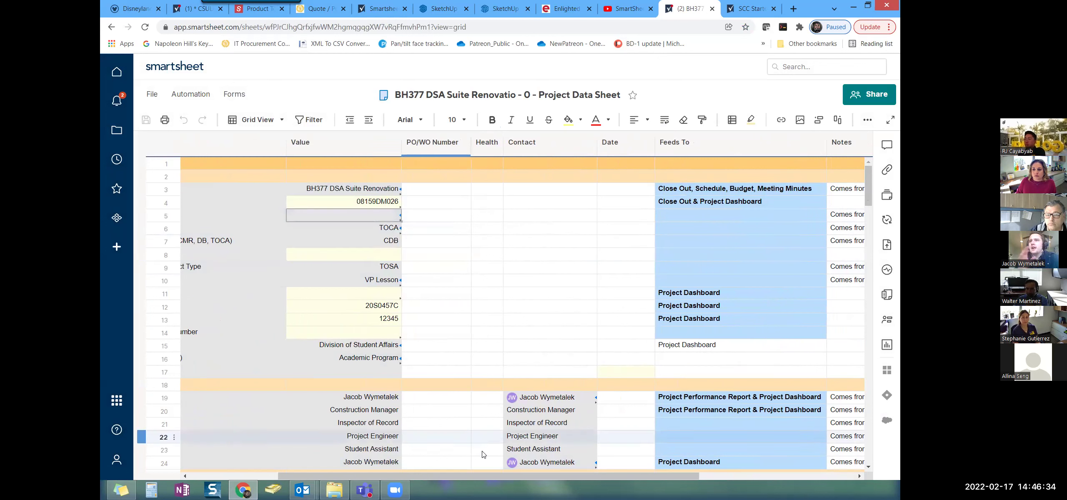
pyautogui.moveTo(465, 473); pyautogui.dragTo(397, 471)
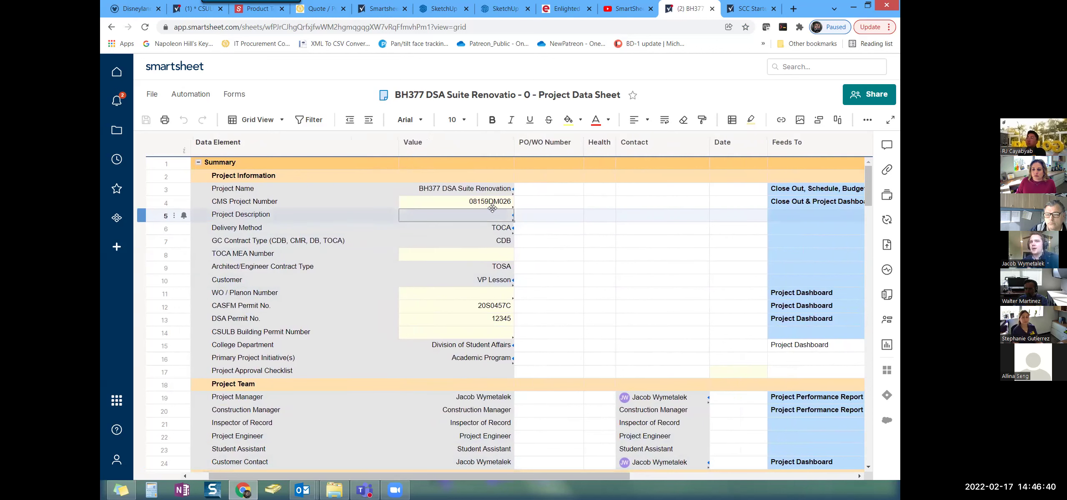
pyautogui.click(512, 207)
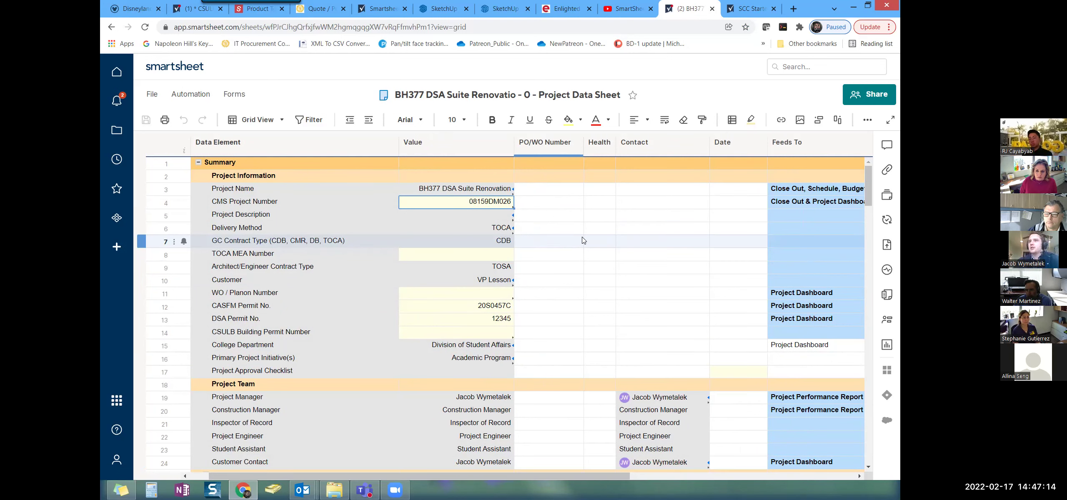
pyautogui.click(514, 230)
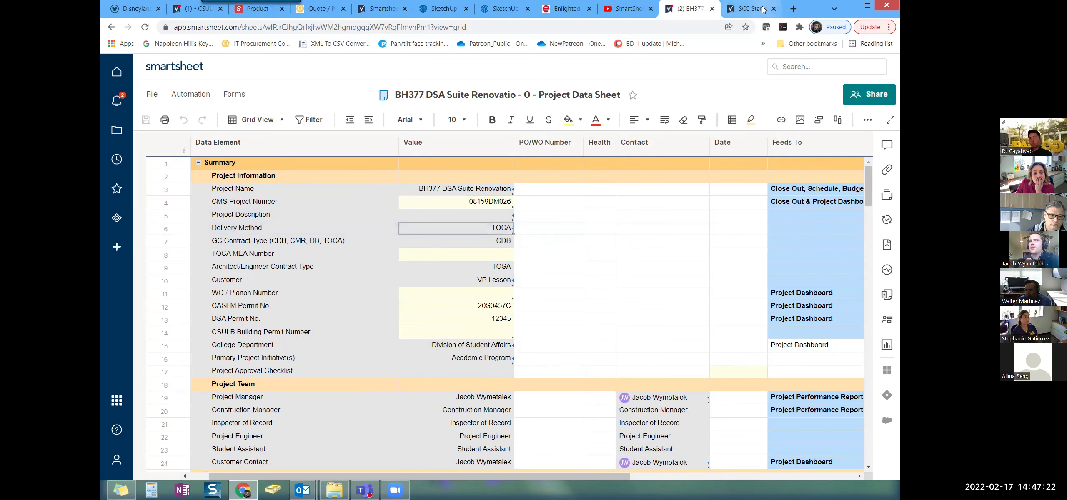
pyautogui.click(748, 12)
pyautogui.click(683, 17)
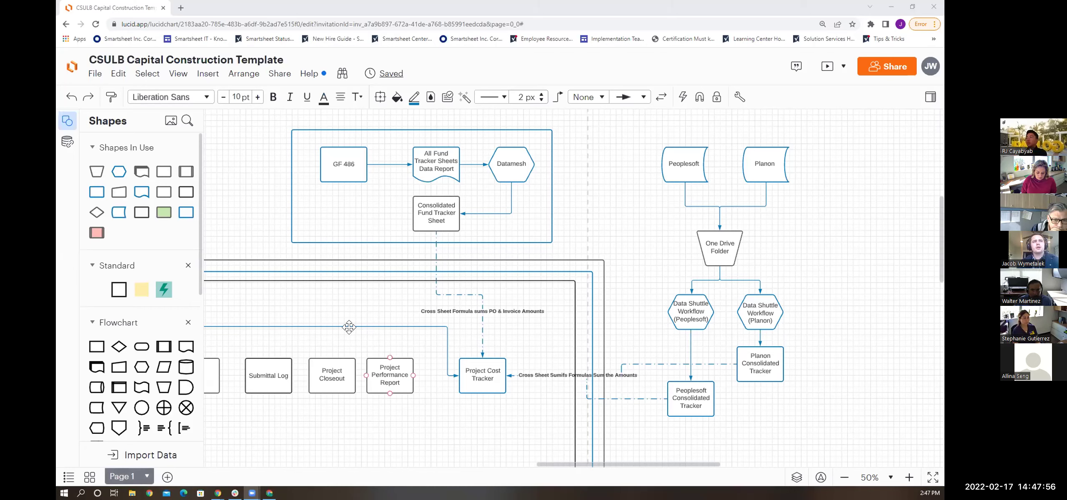
# - Zoom the flowchart out to 33% and select the Provisions Project step
pyautogui.click(844, 478)
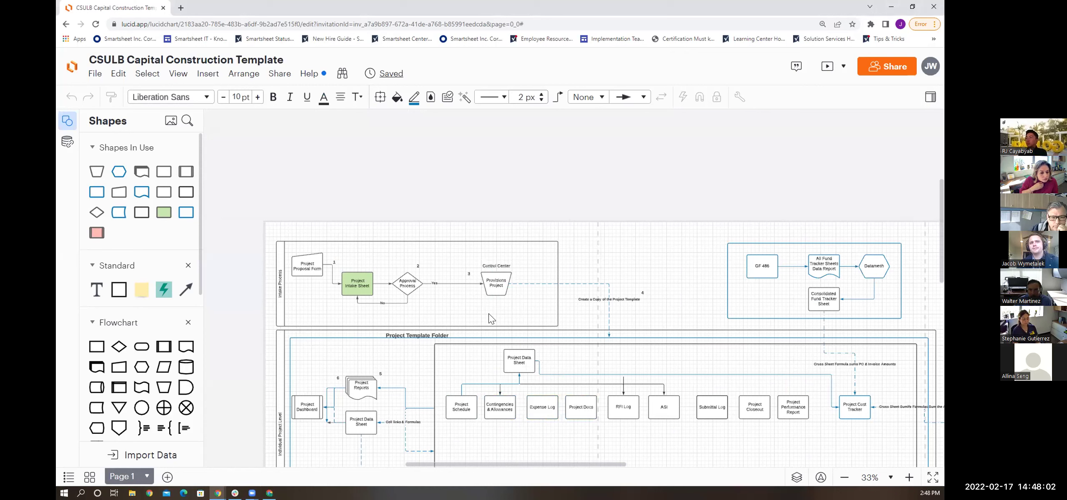
pyautogui.click(496, 285)
# - Give the Provisions Project step a bold white label and dark orange fill, then select Project Intake Sheet
pyautogui.click(273, 98)
pyautogui.click(397, 97)
pyautogui.click(415, 230)
pyautogui.click(397, 249)
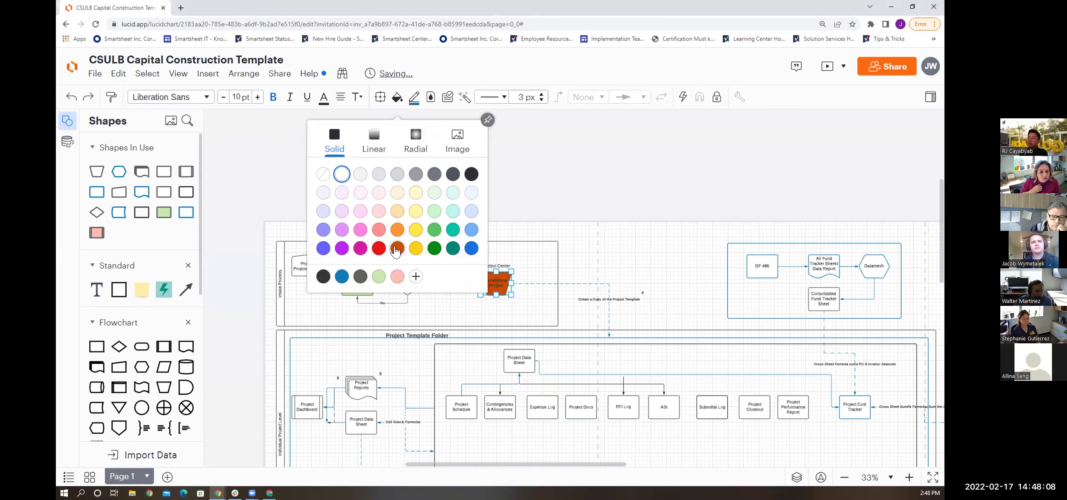
pyautogui.click(324, 96)
pyautogui.click(266, 137)
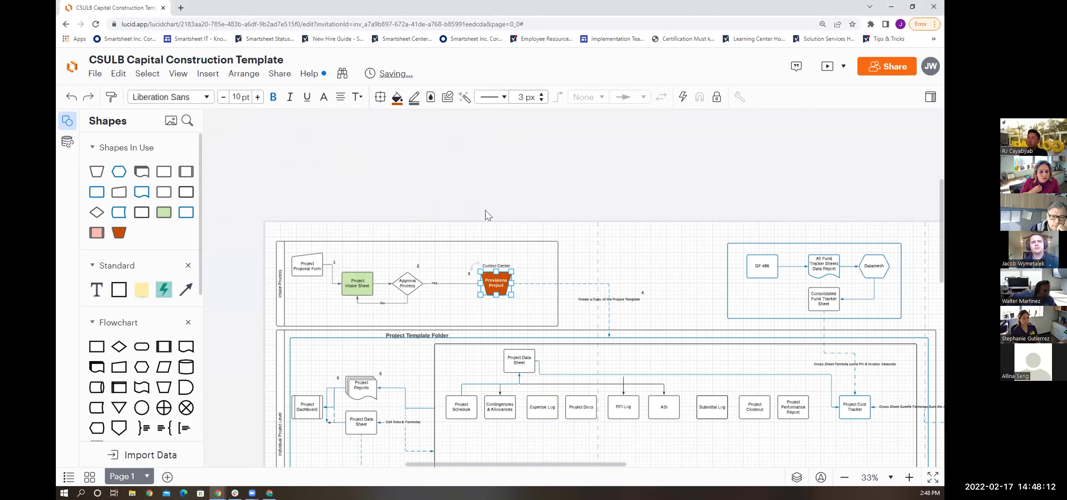
pyautogui.click(536, 229)
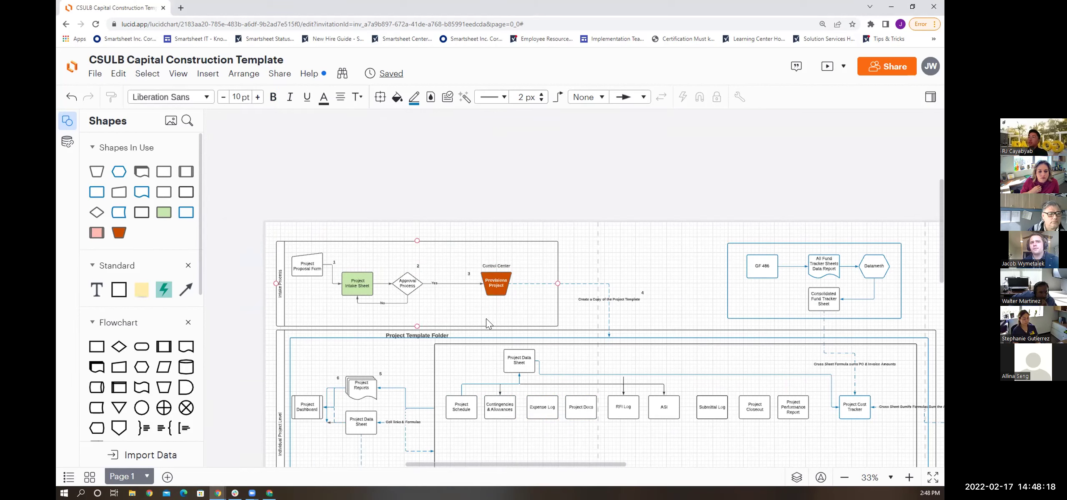
pyautogui.click(359, 283)
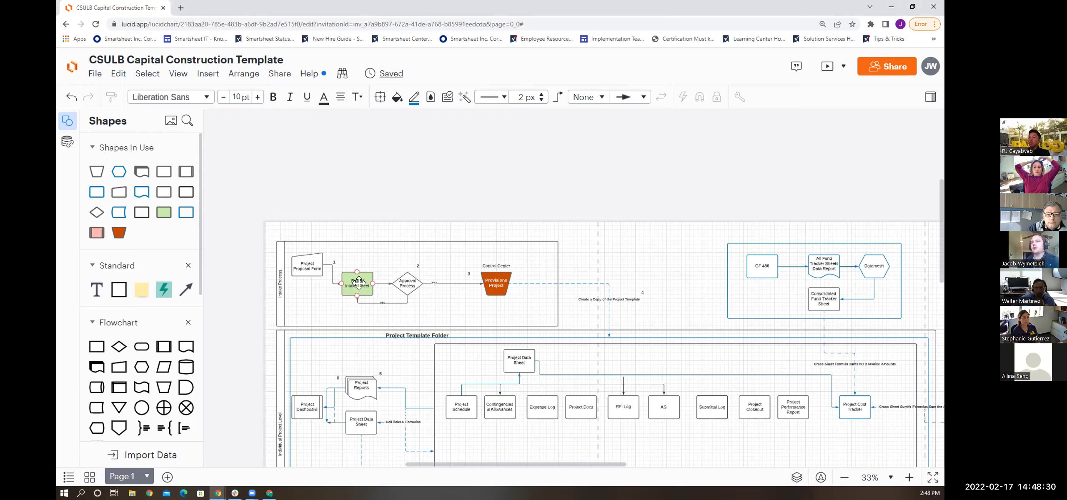
pyautogui.click(380, 238)
pyautogui.scroll(-2, 379, 237)
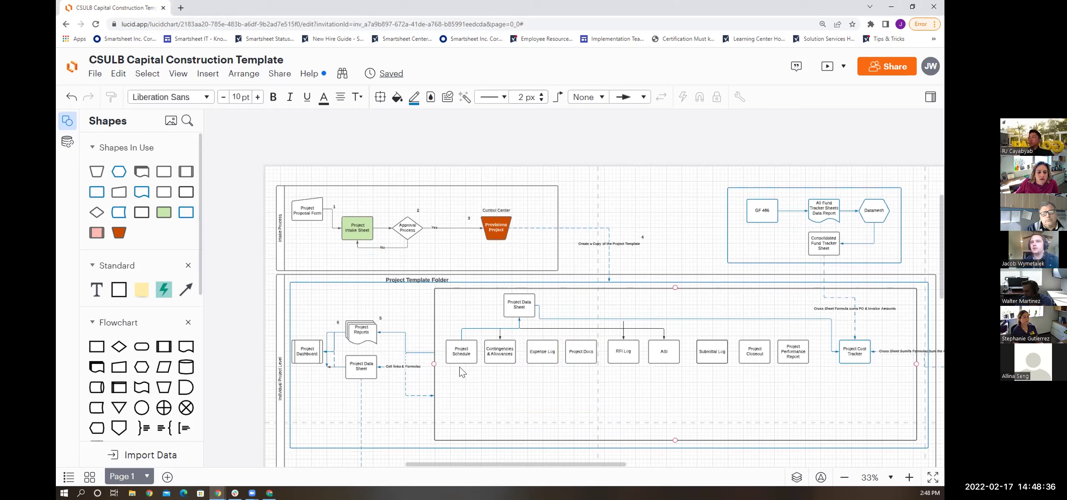
pyautogui.scroll(-1, 566, 325)
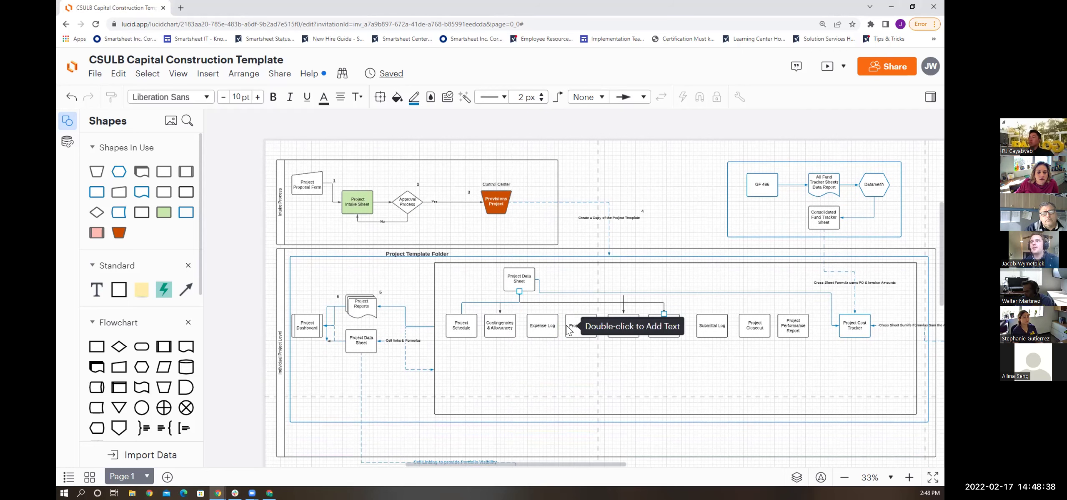
pyautogui.scroll(-5, 566, 327)
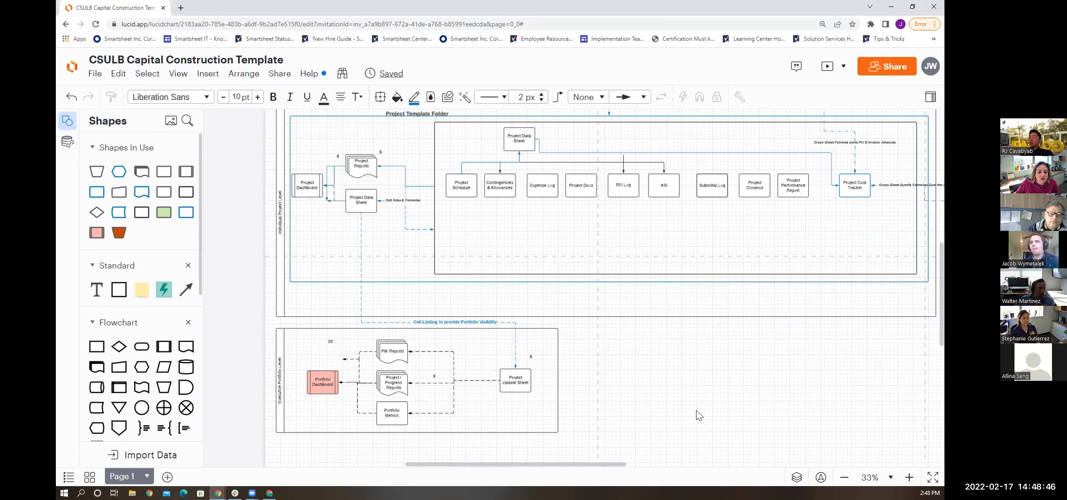
pyautogui.scroll(5, 696, 410)
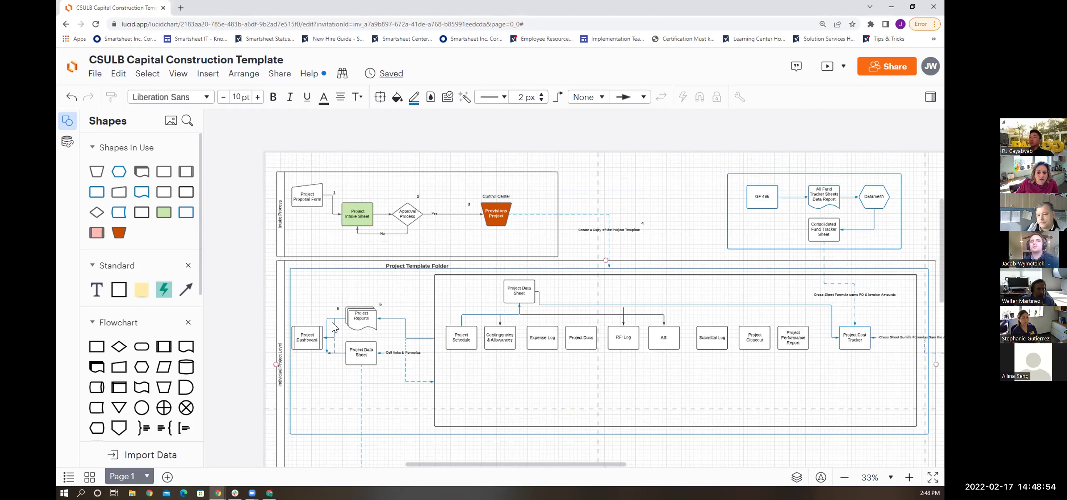
pyautogui.scroll(-6, 348, 326)
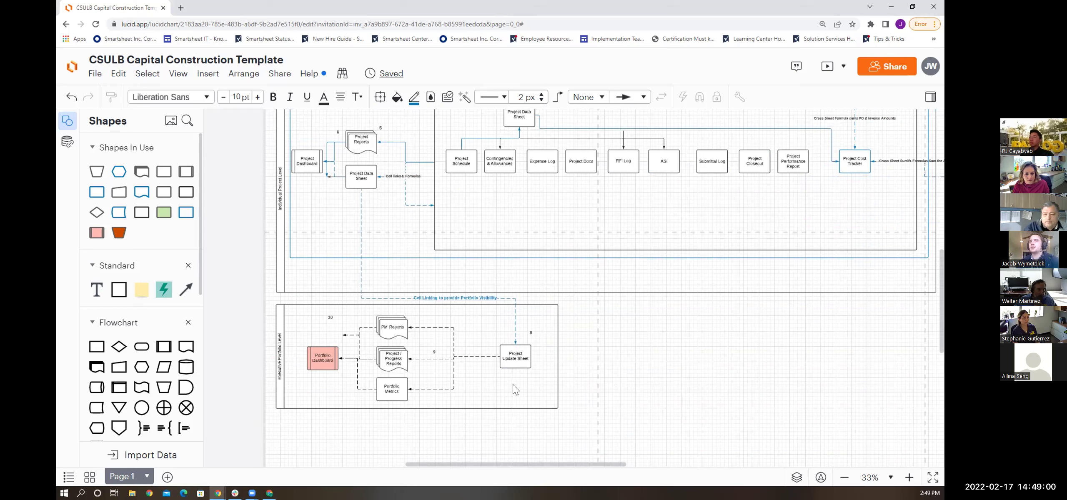
pyautogui.scroll(6, 513, 384)
pyautogui.scroll(-1, 364, 281)
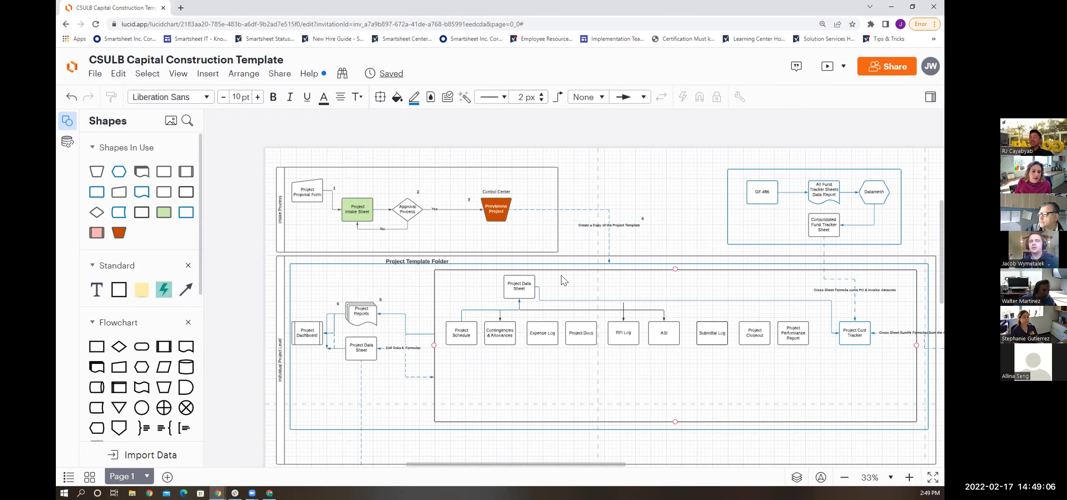
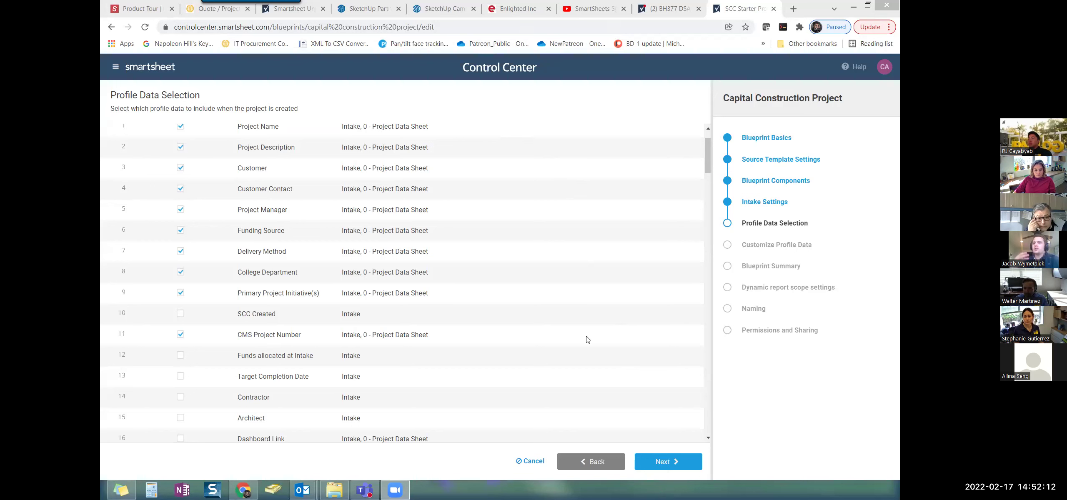
# - Advance the Capital Construction Project blueprint from Profile Data Selection to Customize Profile Data
pyautogui.click(668, 461)
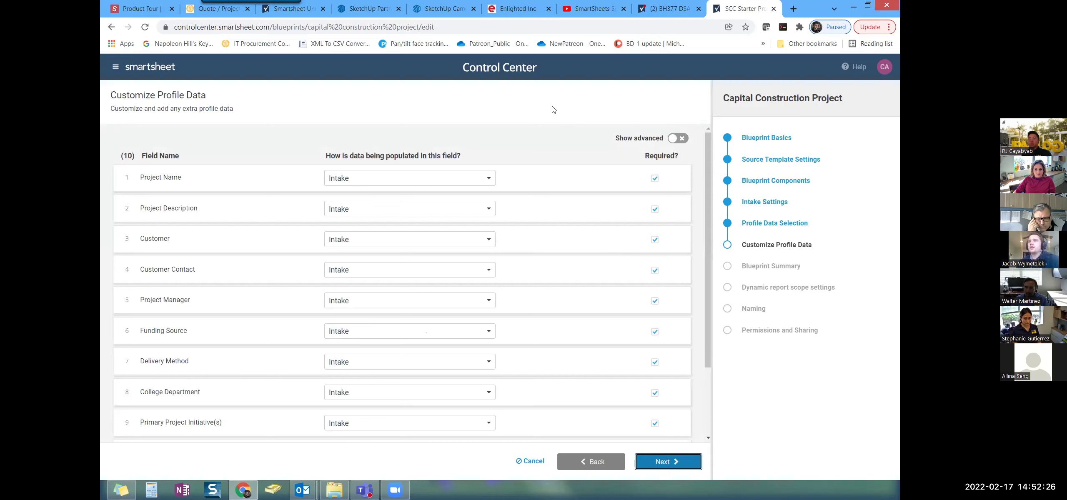
# - Turn on Show advanced so every field shows its templates, approval column and behavior
pyautogui.click(680, 139)
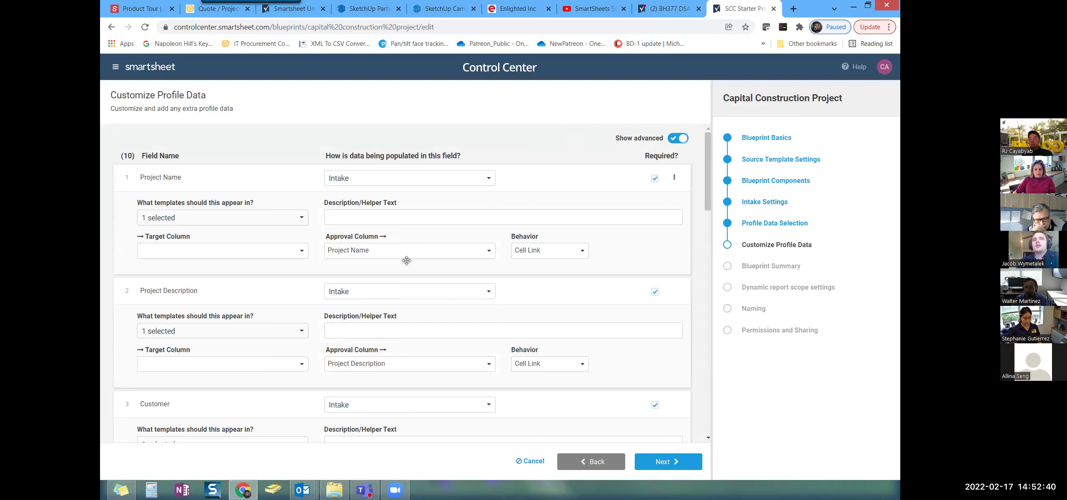
pyautogui.click(489, 180)
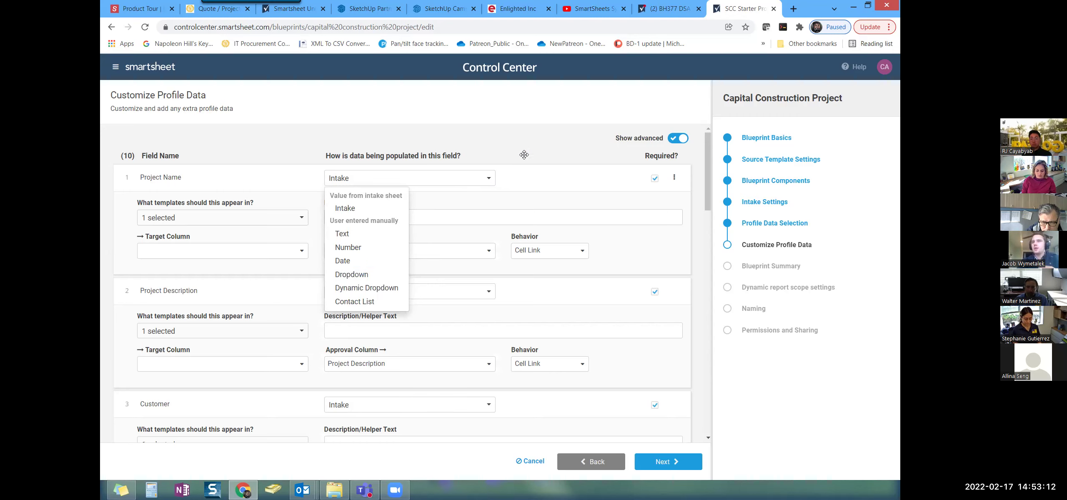
pyautogui.click(507, 137)
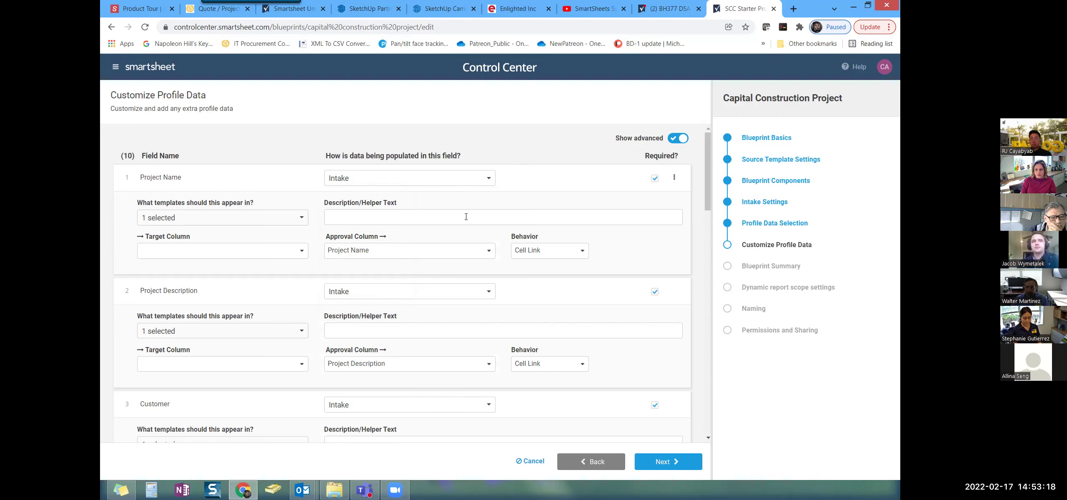
pyautogui.scroll(-1, 466, 217)
pyautogui.scroll(1, 464, 216)
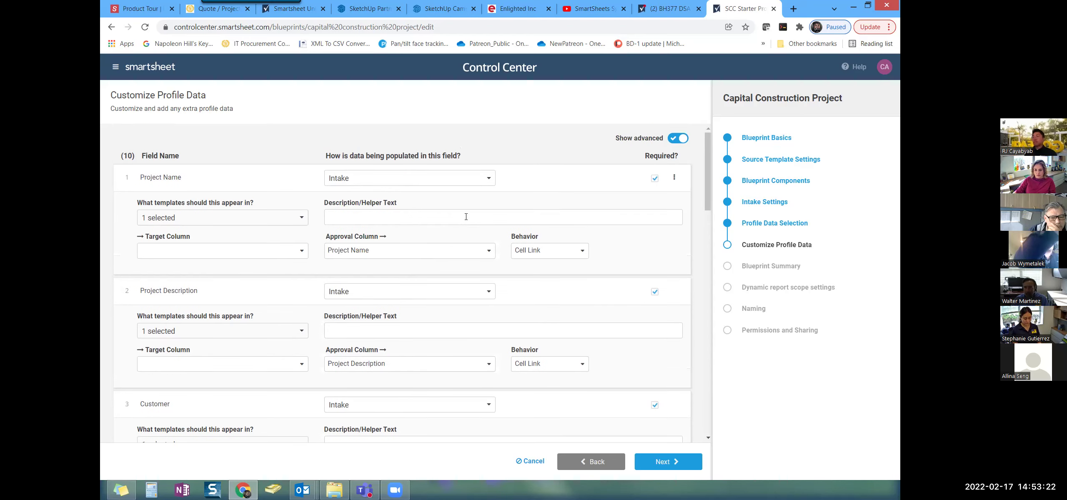
pyautogui.scroll(-1, 465, 217)
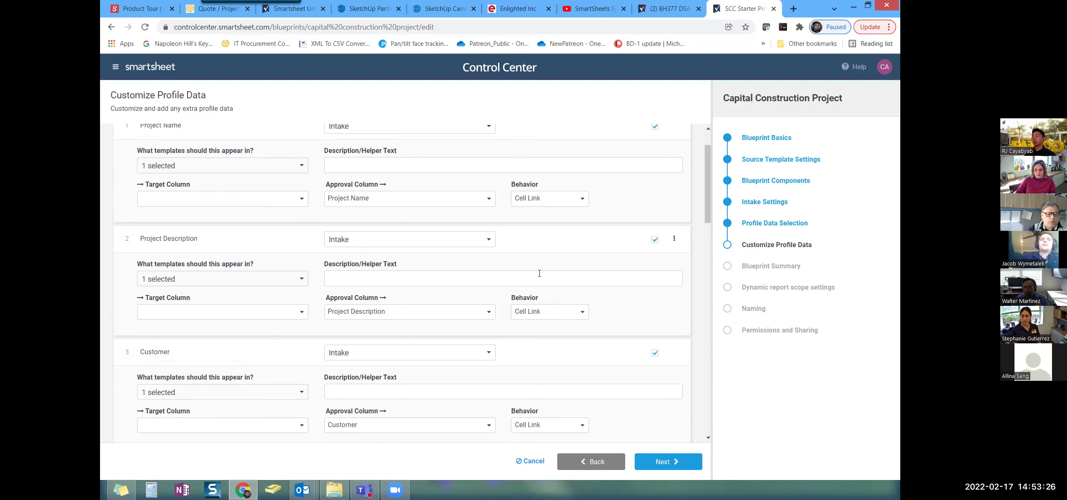
pyautogui.scroll(1, 539, 274)
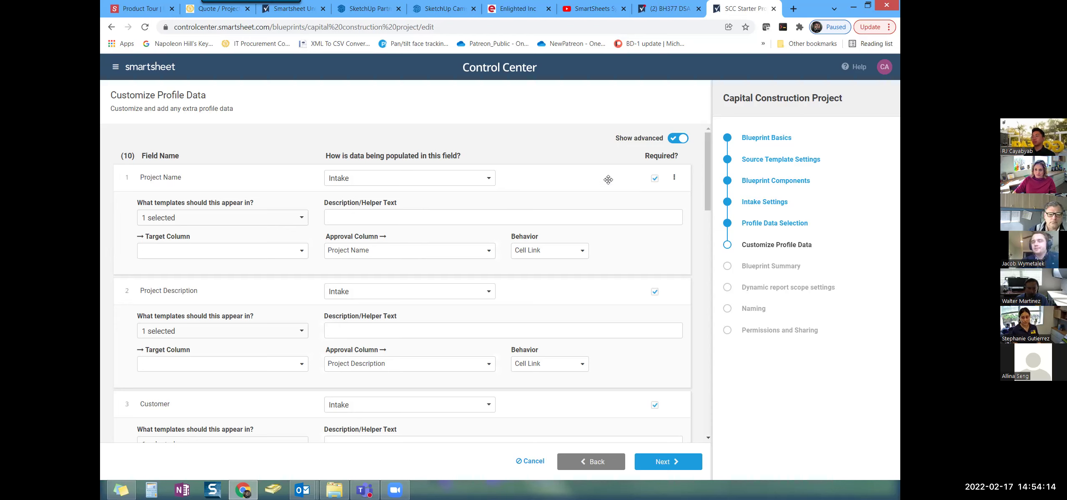
# - Open Project Name's template list, showing only 0 - Project Data Sheet selected
pyautogui.click(305, 221)
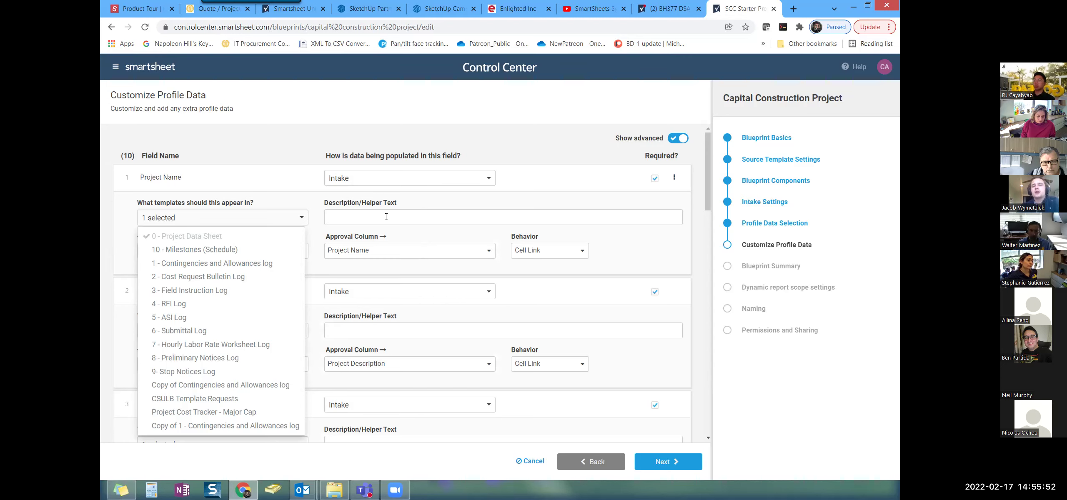
# - Close Project Name's template list and scroll through the profile fields
pyautogui.click(312, 202)
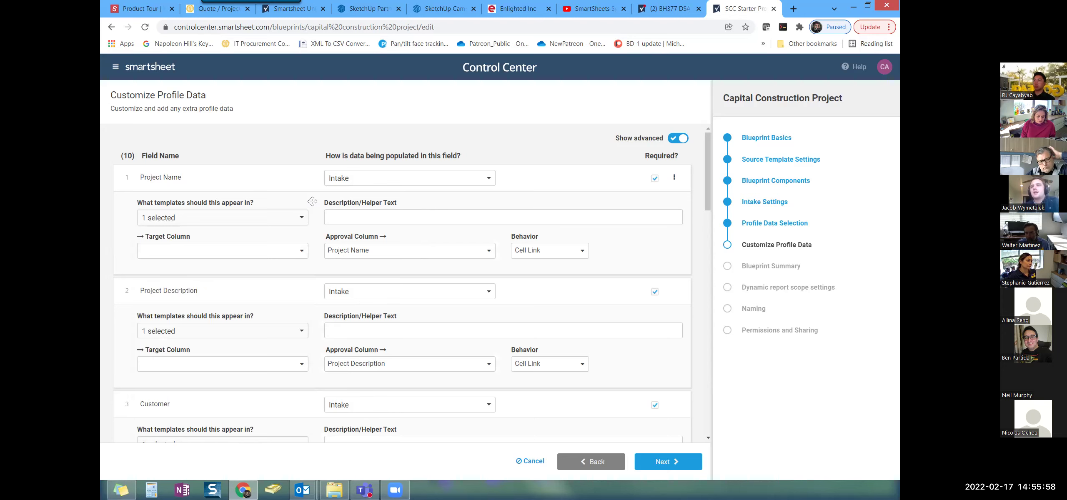
pyautogui.scroll(-3, 308, 313)
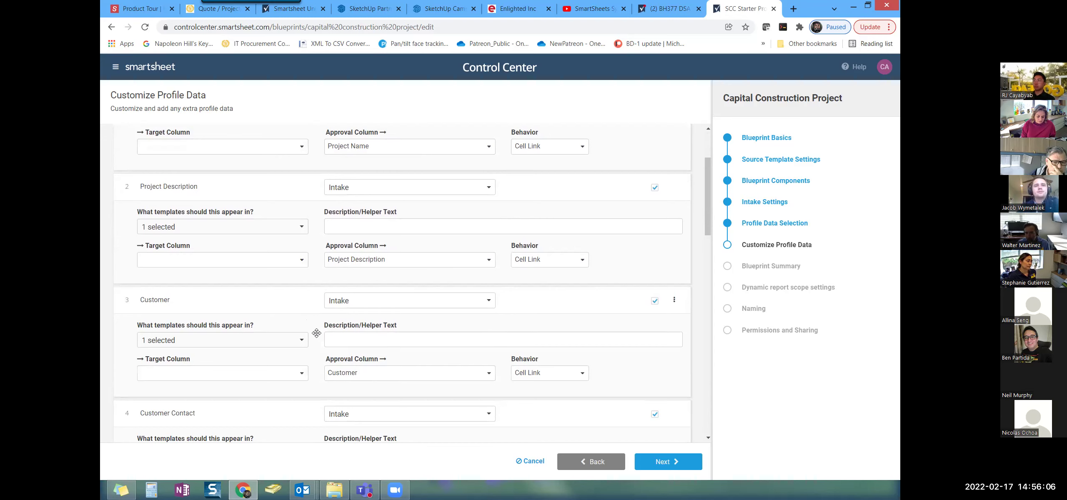
pyautogui.scroll(3, 317, 333)
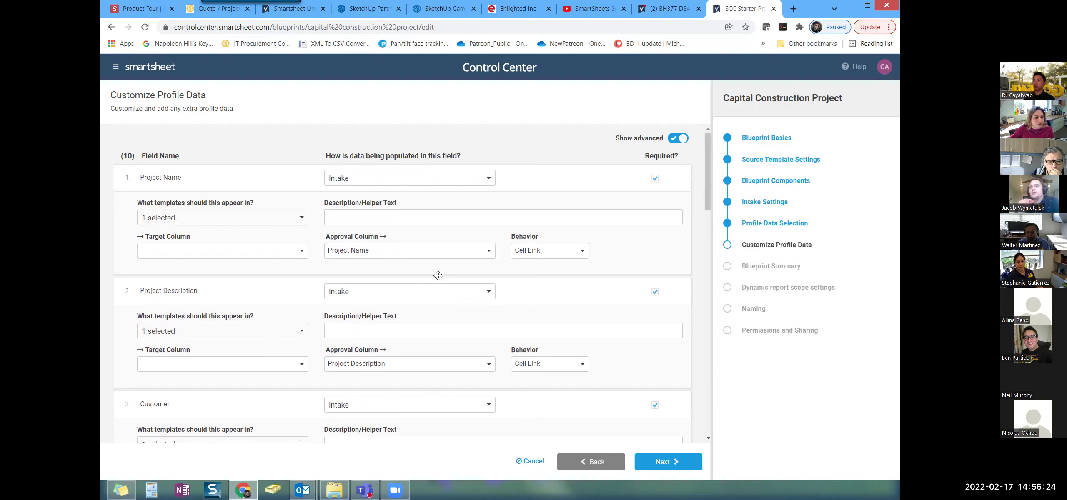
# - Check Project Description's target column options, leave it empty, and switch to the BH377 Project Data Sheet
pyautogui.click(303, 369)
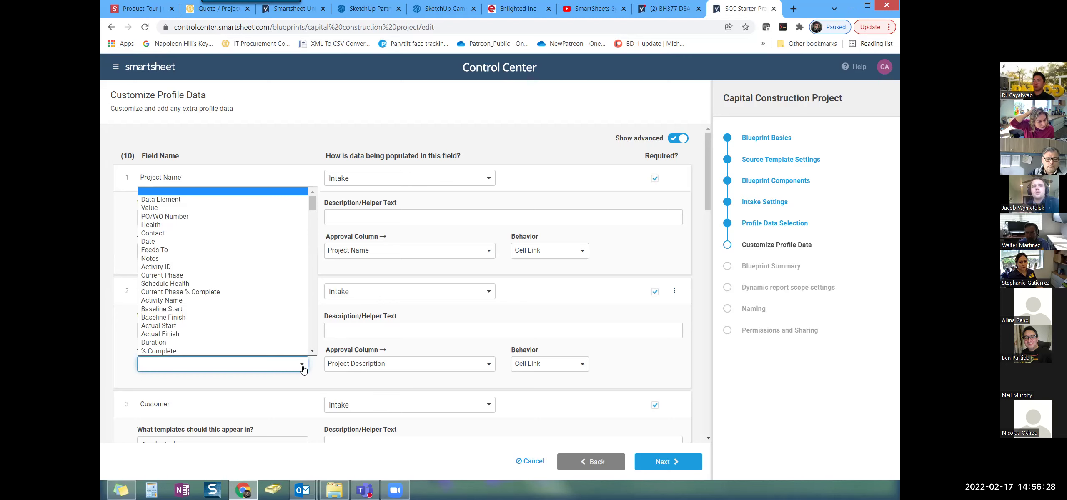
pyautogui.click(303, 369)
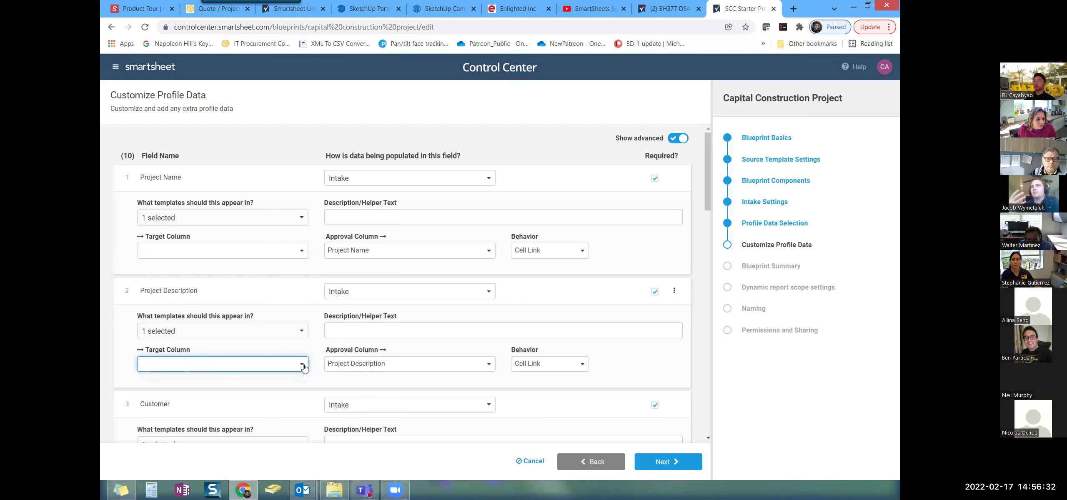
pyautogui.scroll(-1, 304, 367)
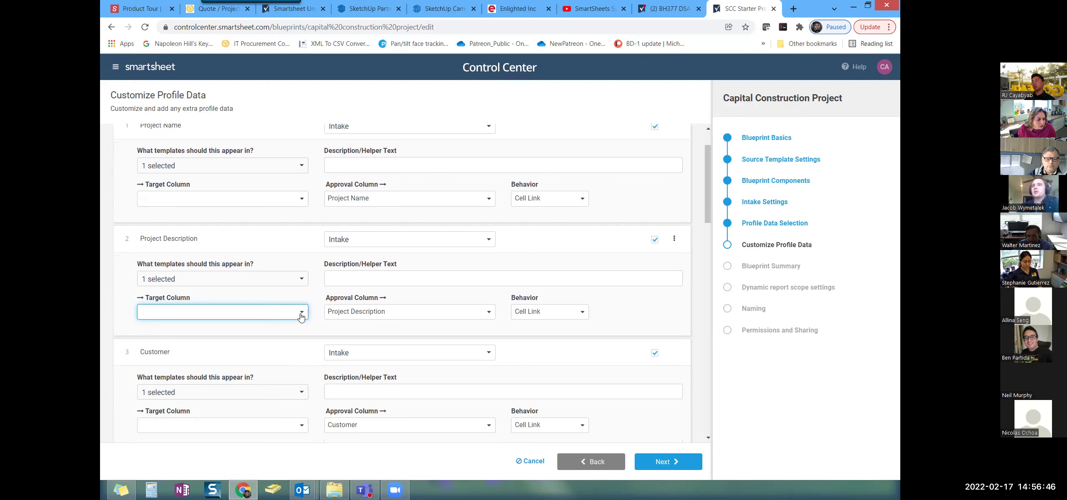
pyautogui.click(669, 9)
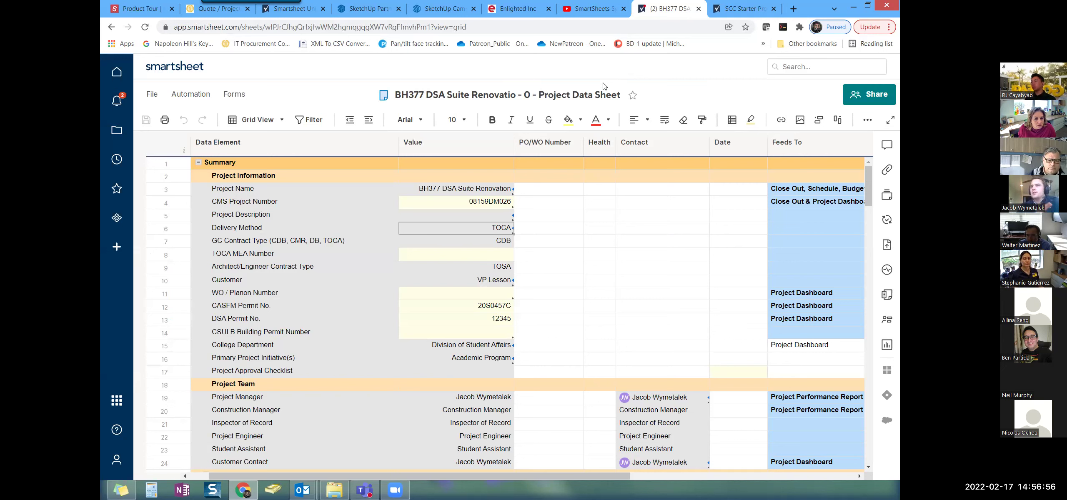
# - Scroll the BH377 sheet sideways, then return to the Control Center profile data settings
pyautogui.moveTo(584, 477); pyautogui.dragTo(593, 476)
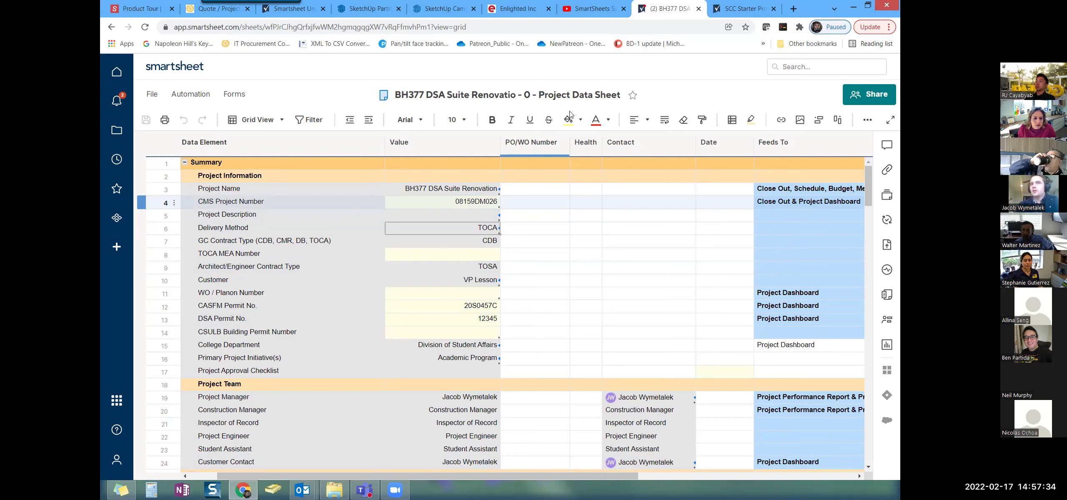
pyautogui.click(728, 12)
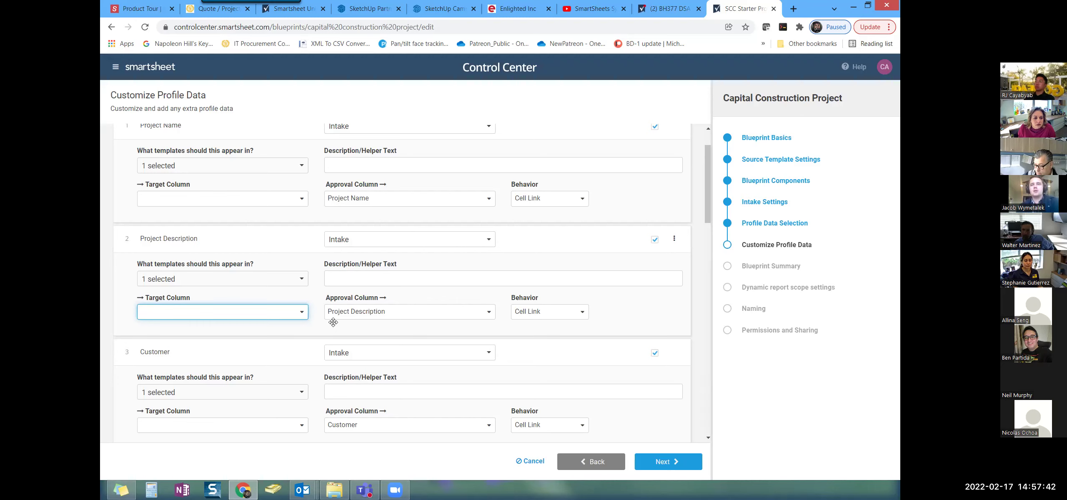
# - Review the contact fields' target columns, then switch back to the BH377 Project Data Sheet
pyautogui.scroll(1, 333, 322)
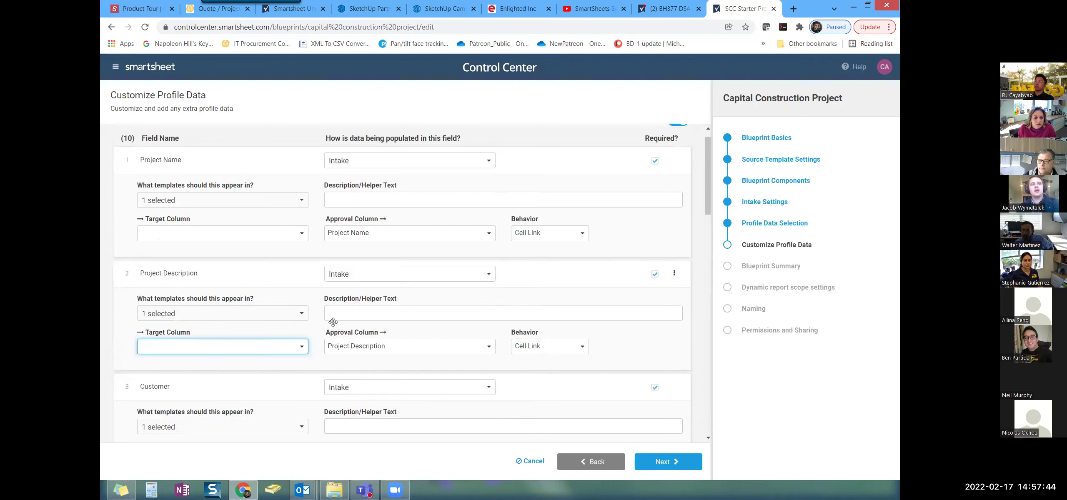
pyautogui.scroll(-1, 335, 322)
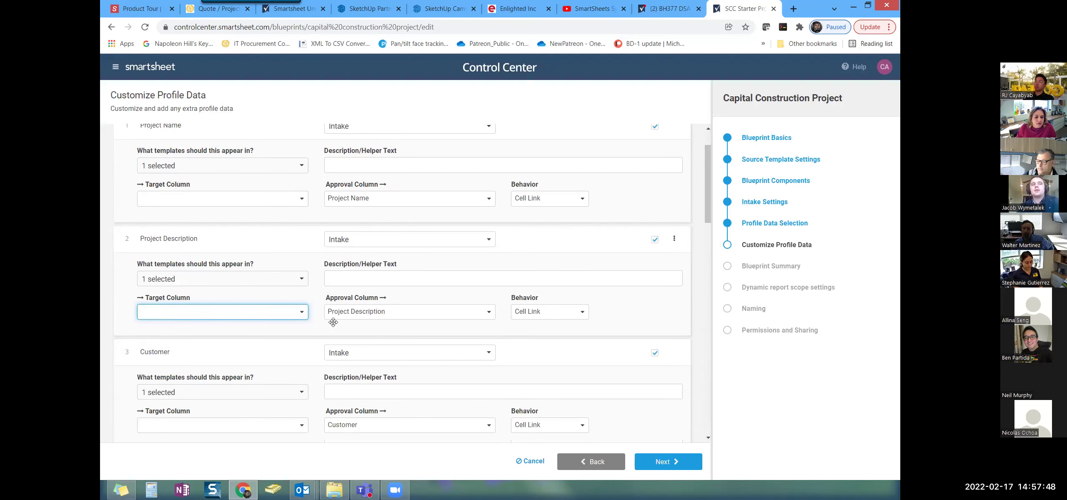
pyautogui.scroll(-2, 333, 323)
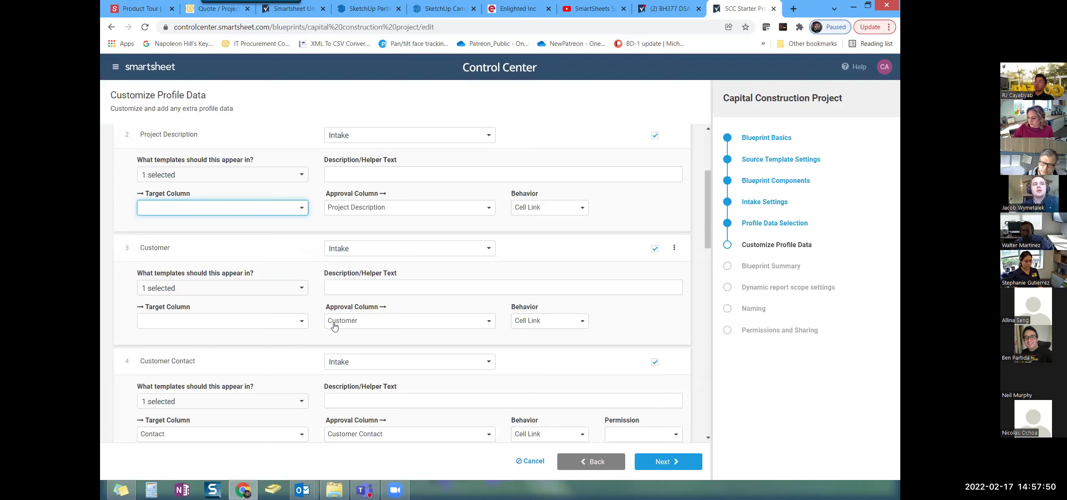
pyautogui.scroll(-4, 334, 326)
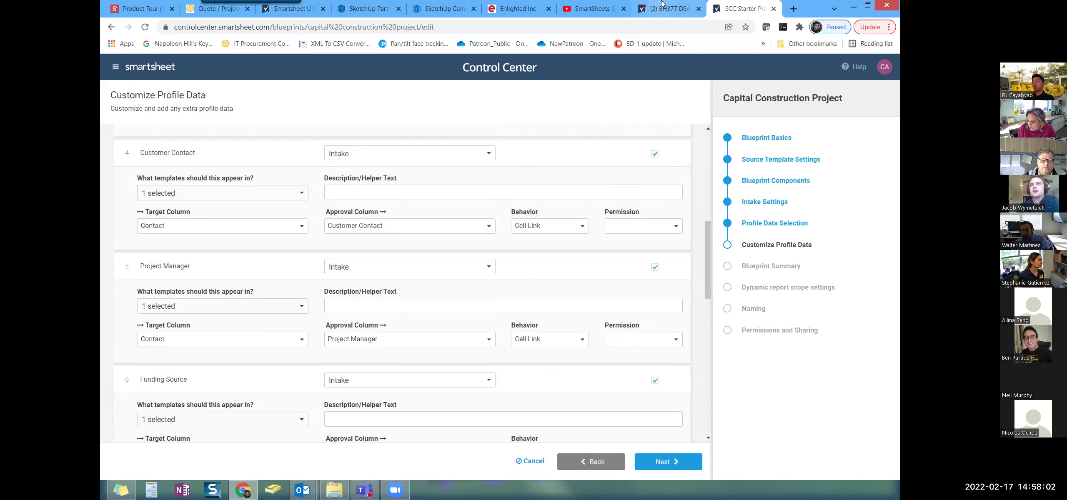
pyautogui.click(652, 9)
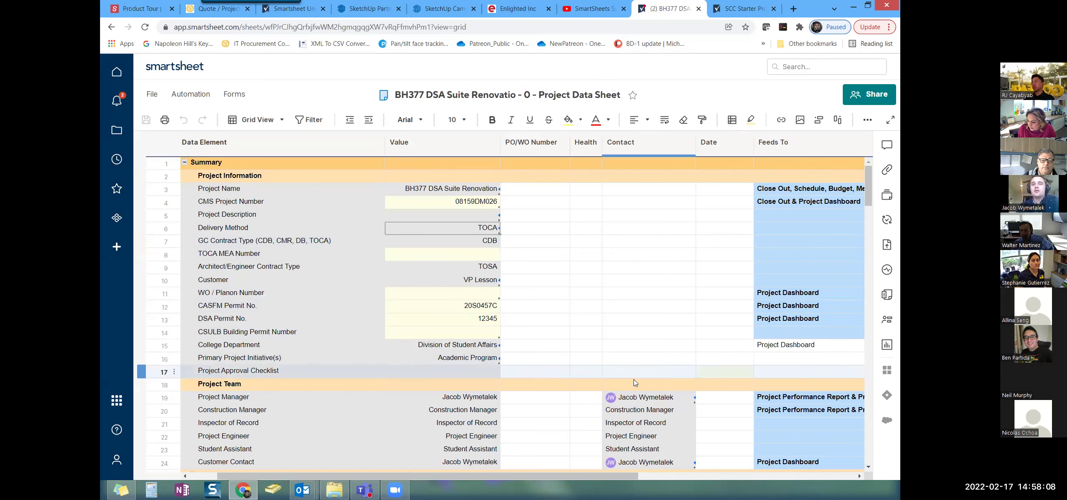
pyautogui.moveTo(639, 404)
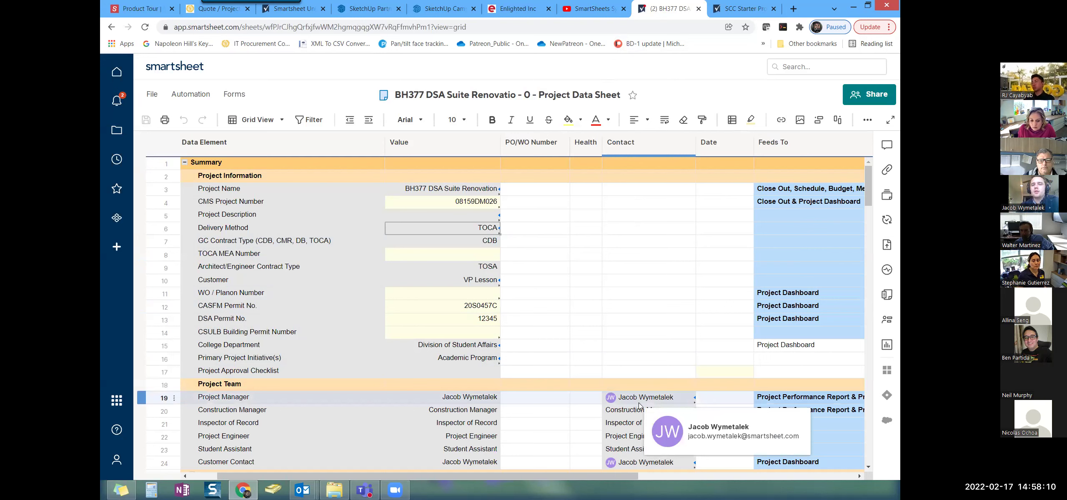
pyautogui.scroll(-1, 640, 405)
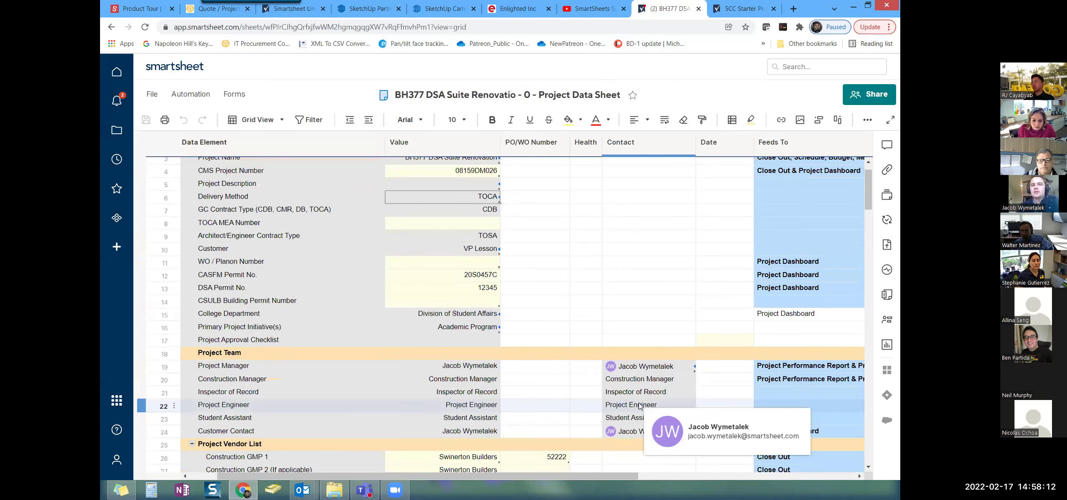
pyautogui.scroll(-1, 640, 407)
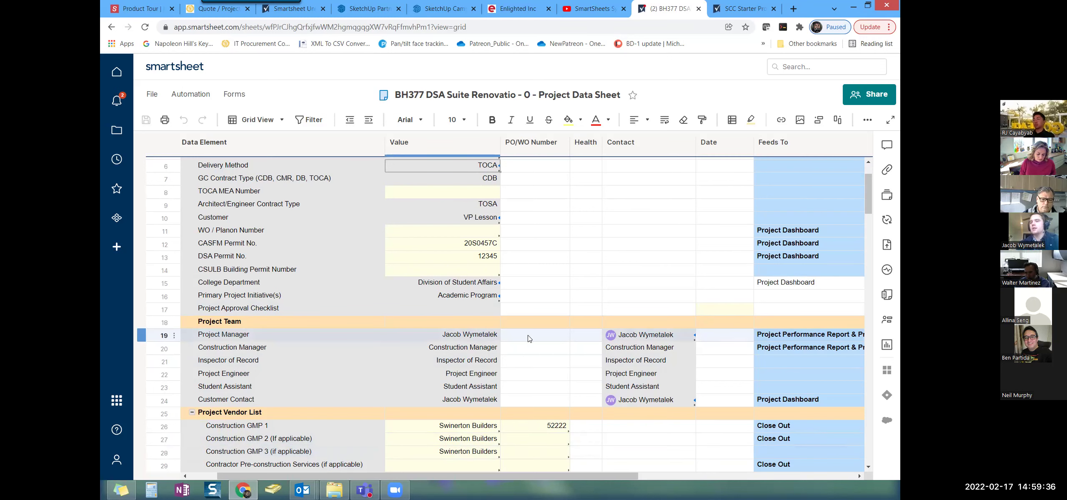
pyautogui.click(694, 336)
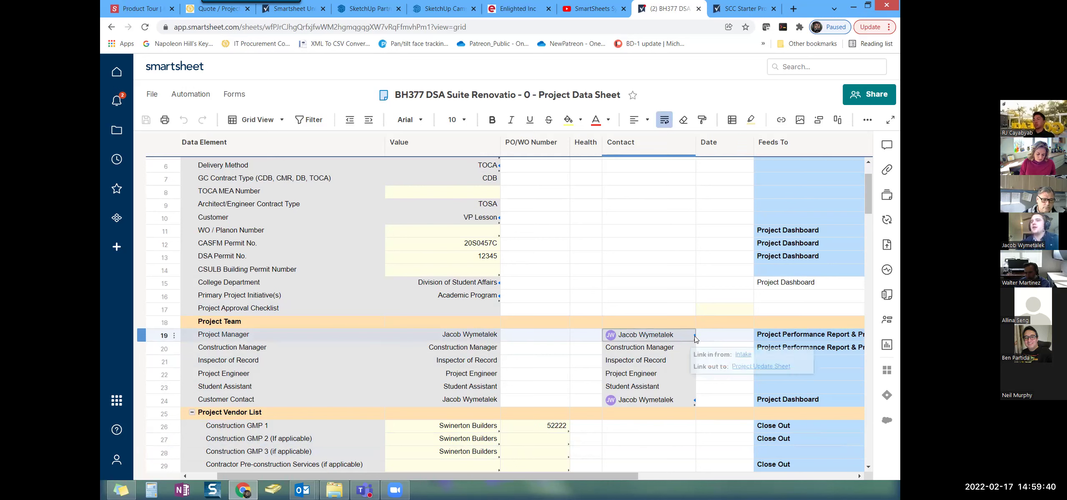
pyautogui.click(704, 336)
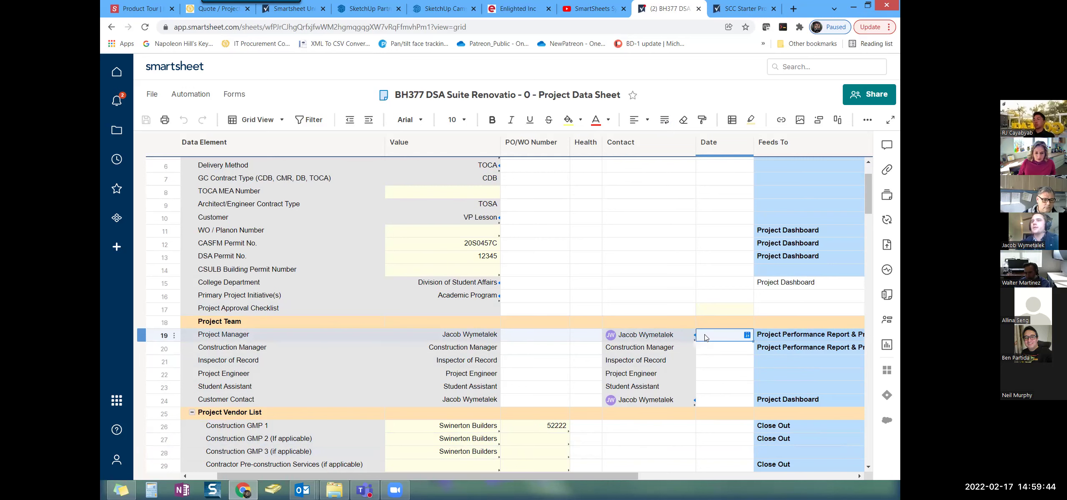
pyautogui.click(704, 348)
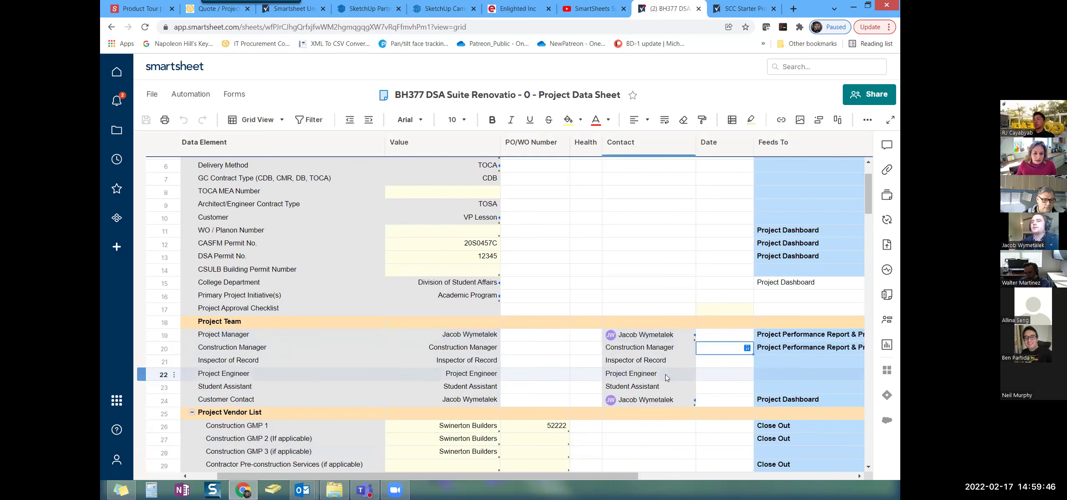
pyautogui.click(675, 336)
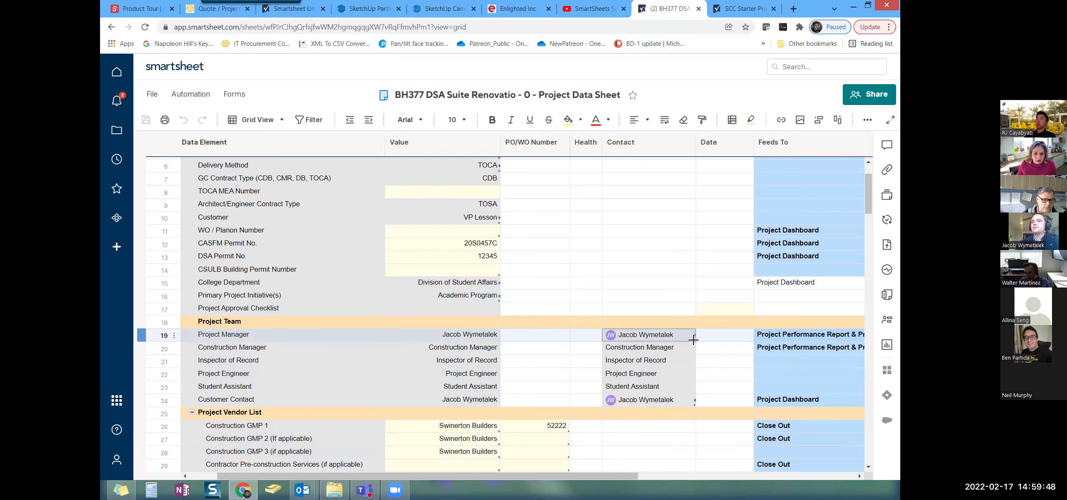
pyautogui.moveTo(693, 339)
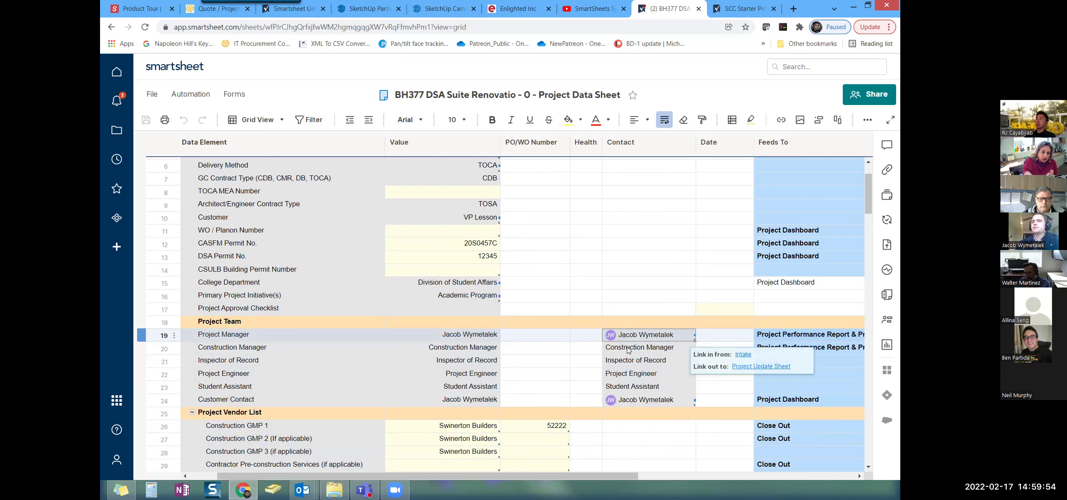
pyautogui.click(576, 333)
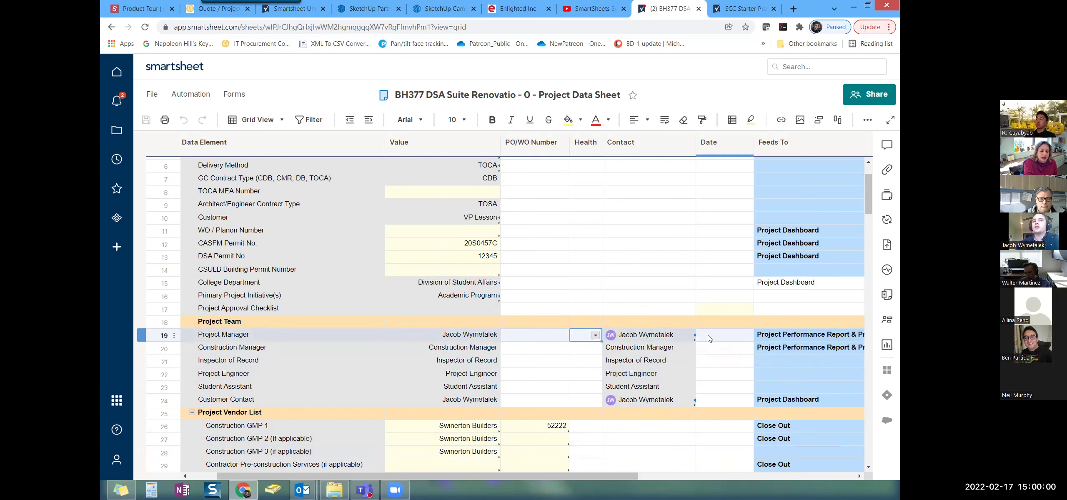
pyautogui.click(682, 337)
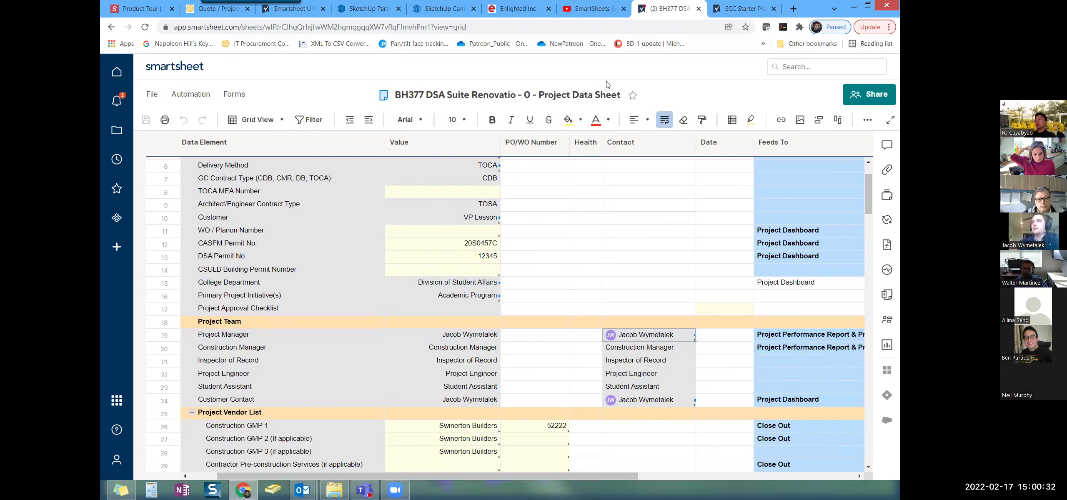
pyautogui.click(725, 12)
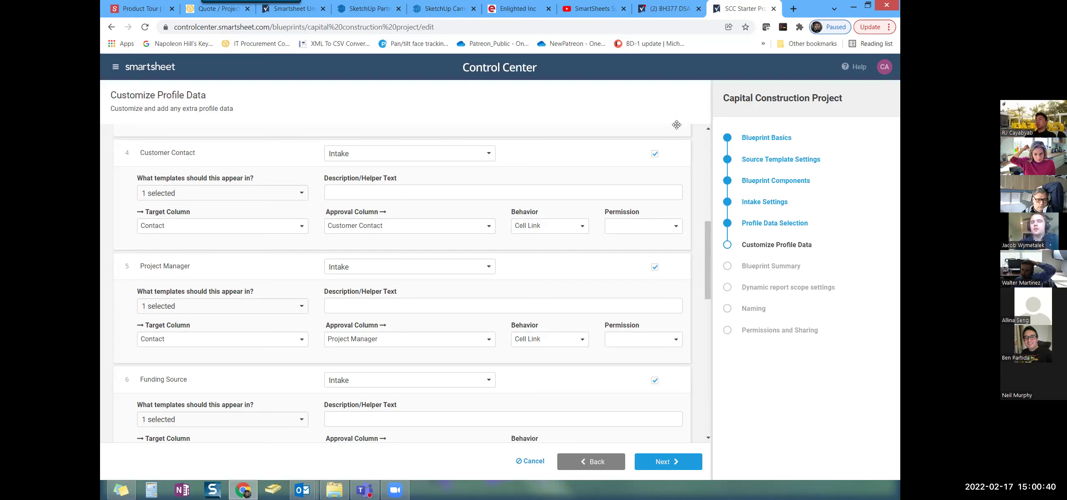
pyautogui.click(490, 228)
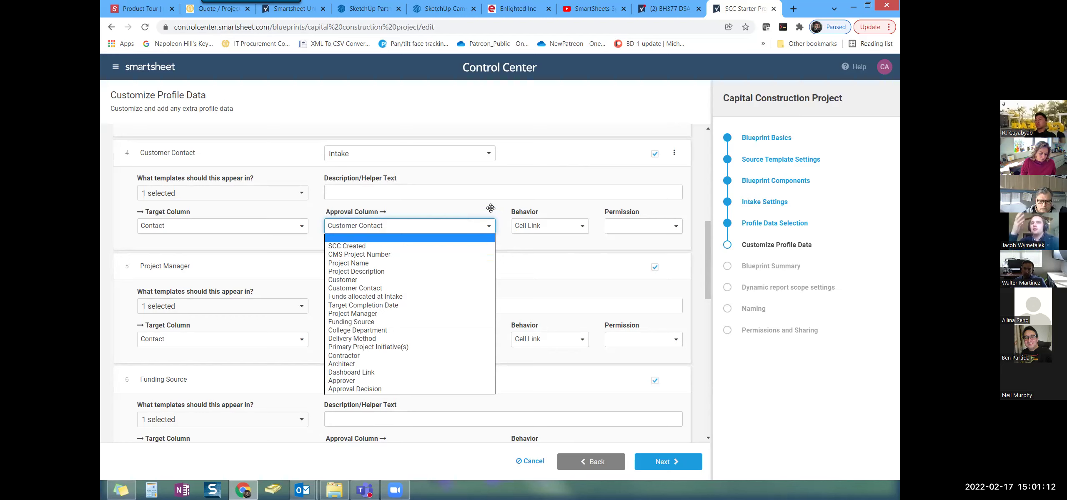
pyautogui.click(490, 208)
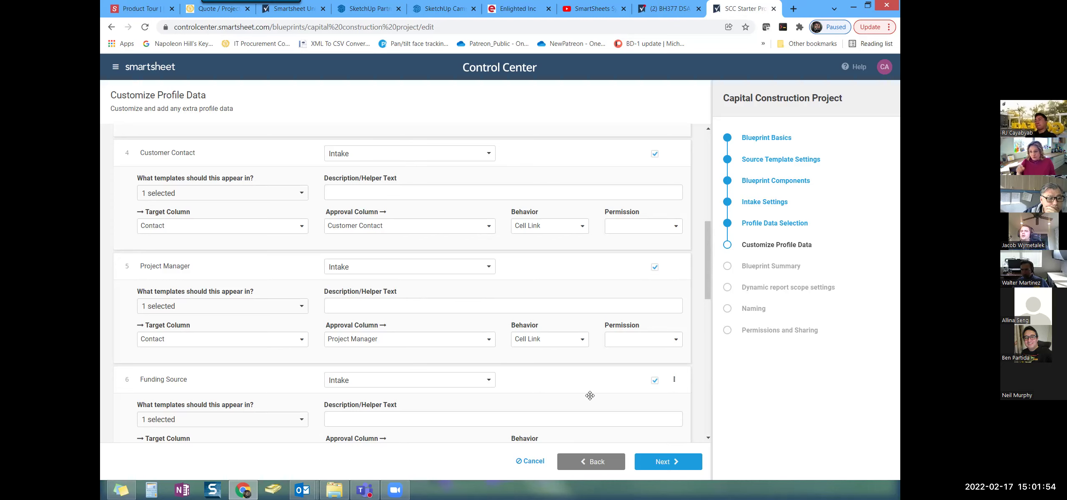
pyautogui.scroll(-1, 590, 396)
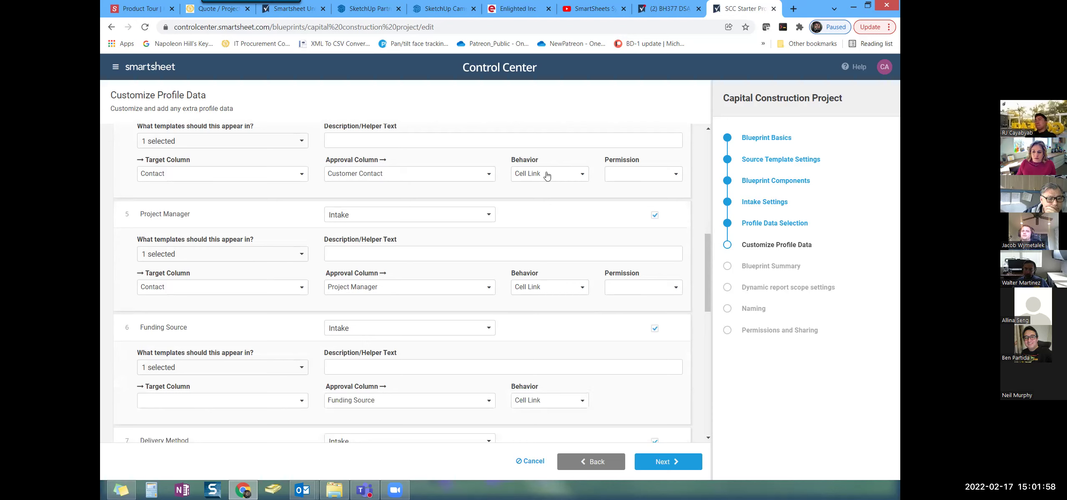
pyautogui.click(582, 178)
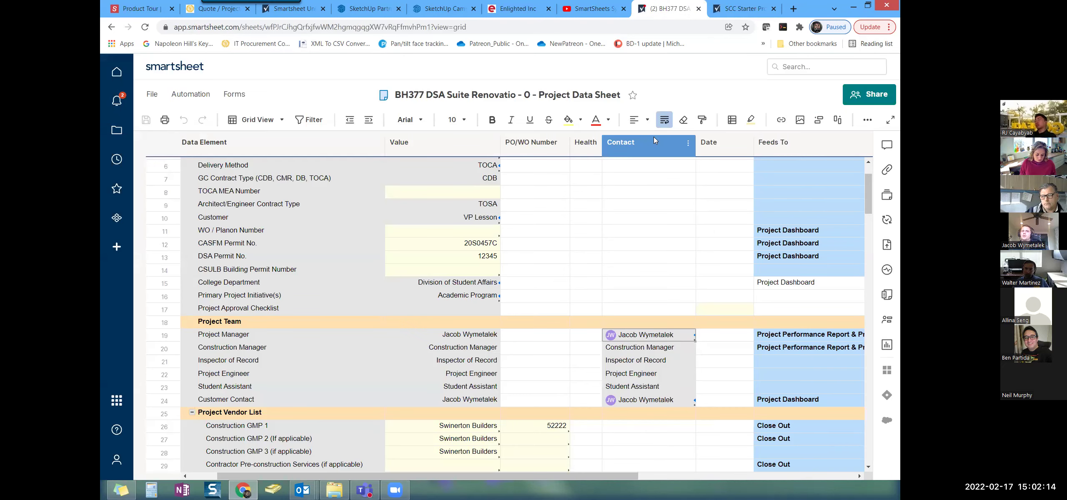
# - Select the Delivery Method value TOCA in row 6 and bring up its cell options
pyautogui.click(516, 169)
pyautogui.click(498, 167)
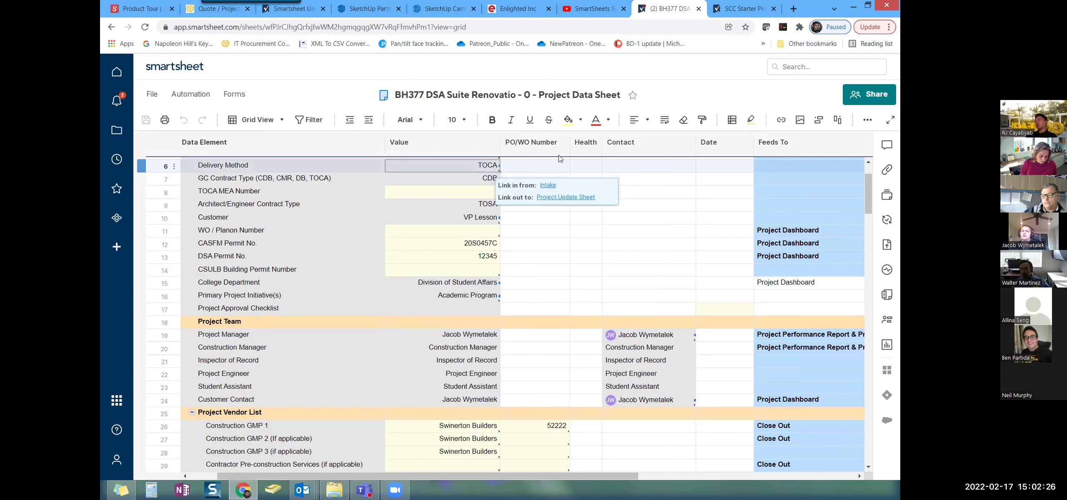
pyautogui.rightClick(496, 169)
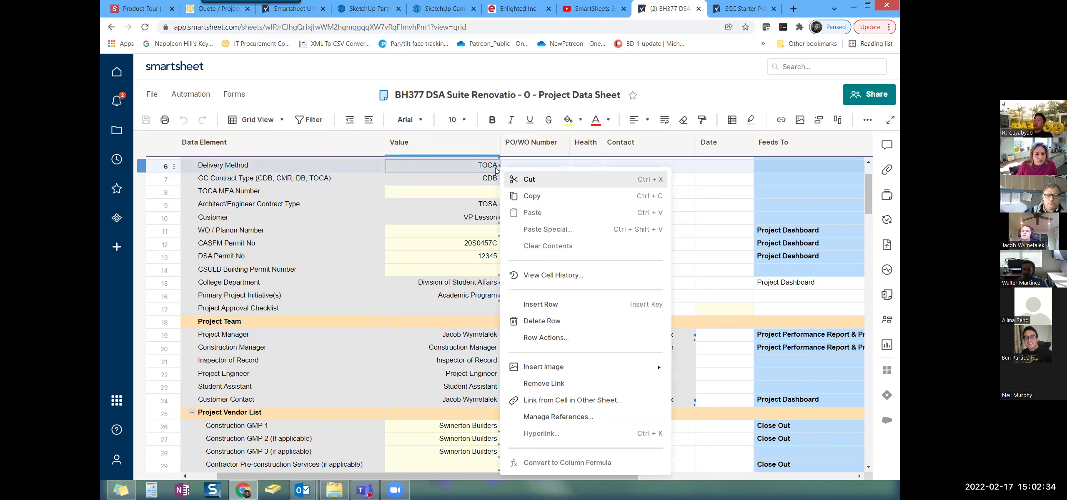
pyautogui.click(479, 167)
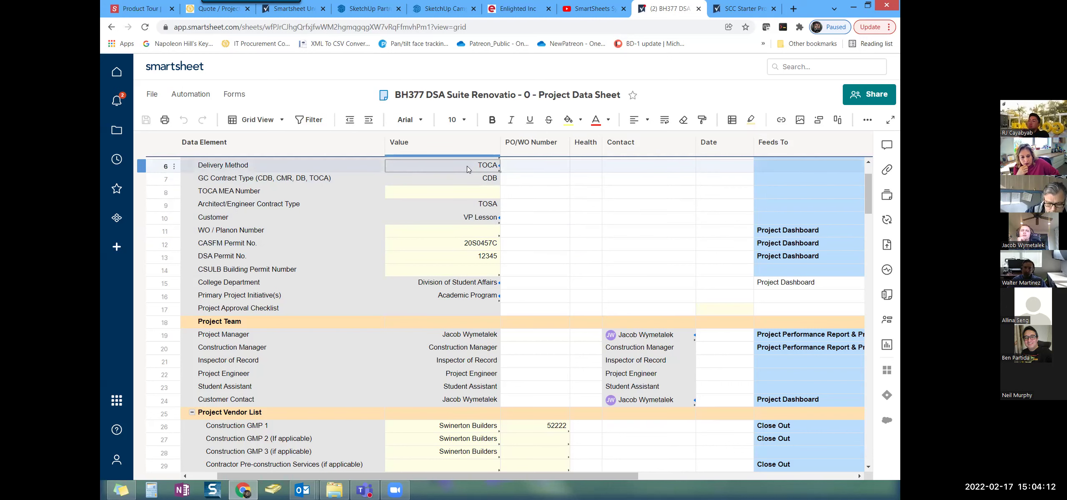
pyautogui.scroll(3, 601, 296)
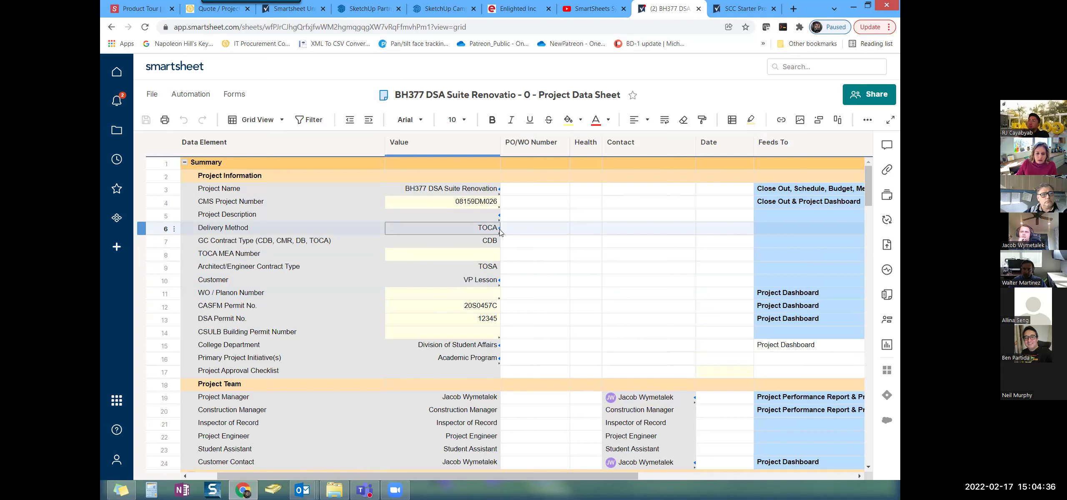
pyautogui.scroll(-1, 499, 230)
pyautogui.scroll(-1, 499, 232)
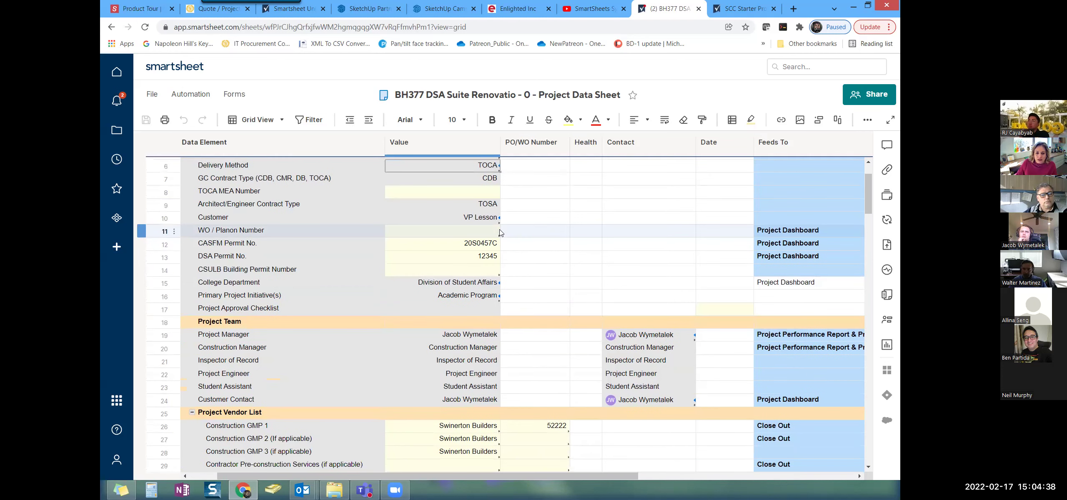
pyautogui.scroll(2, 500, 232)
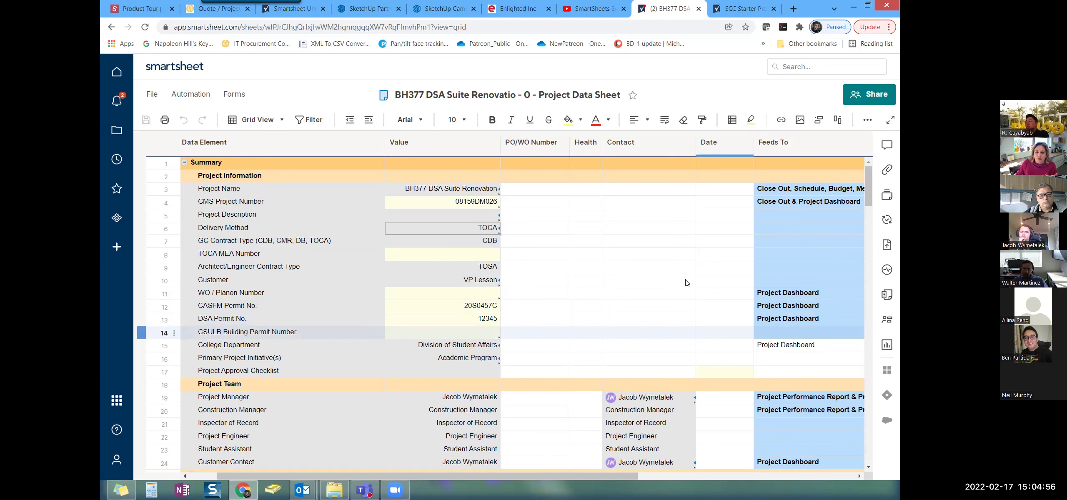
pyautogui.click(637, 230)
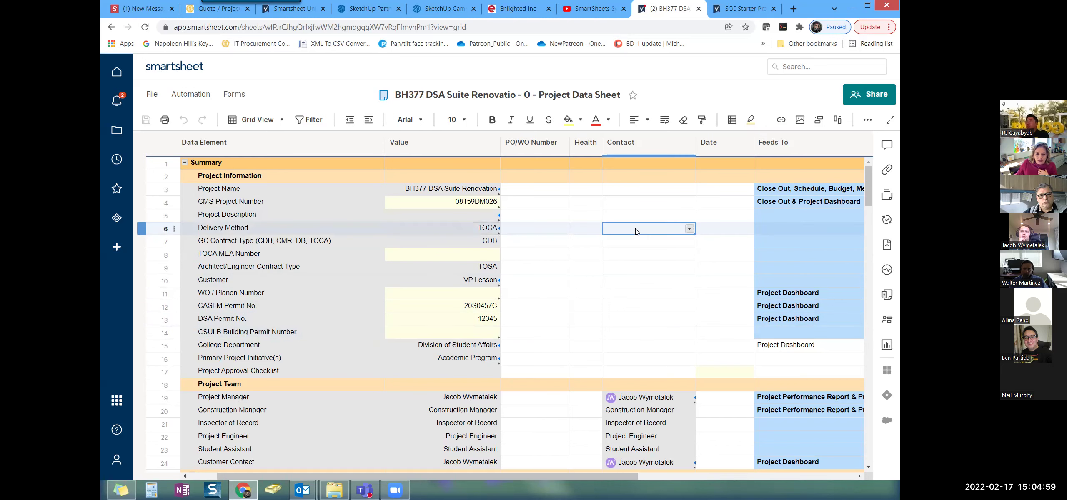
pyautogui.click(691, 229)
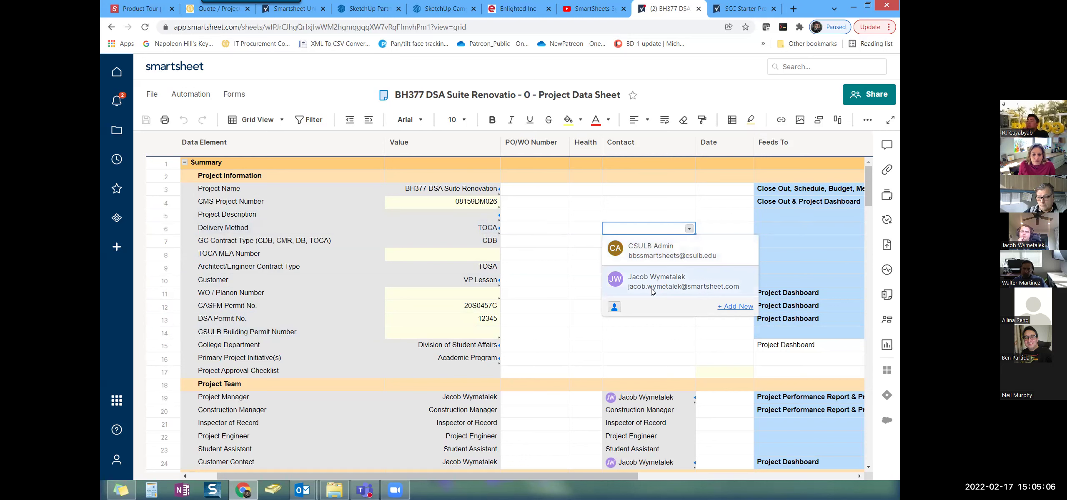
pyautogui.press('Escape')
pyautogui.press('Left')
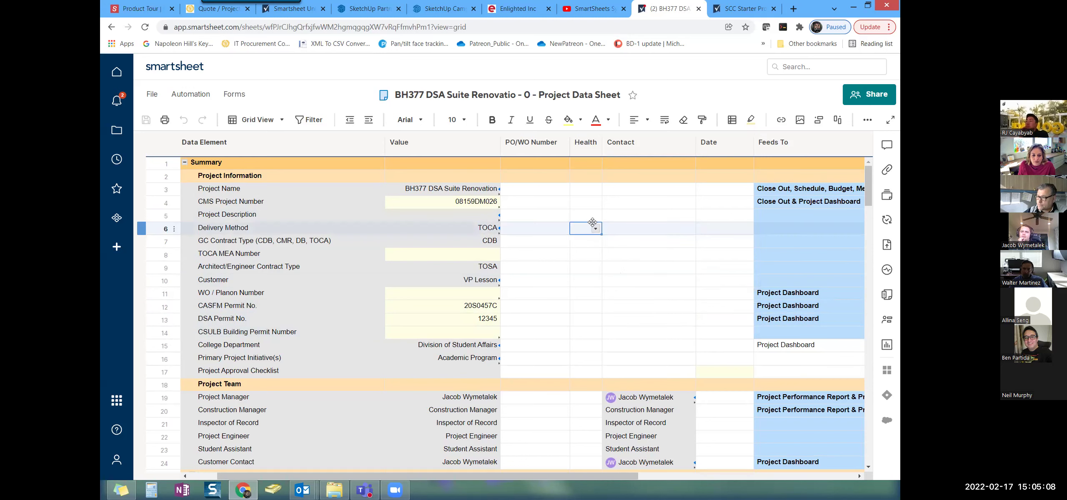
pyautogui.click(661, 229)
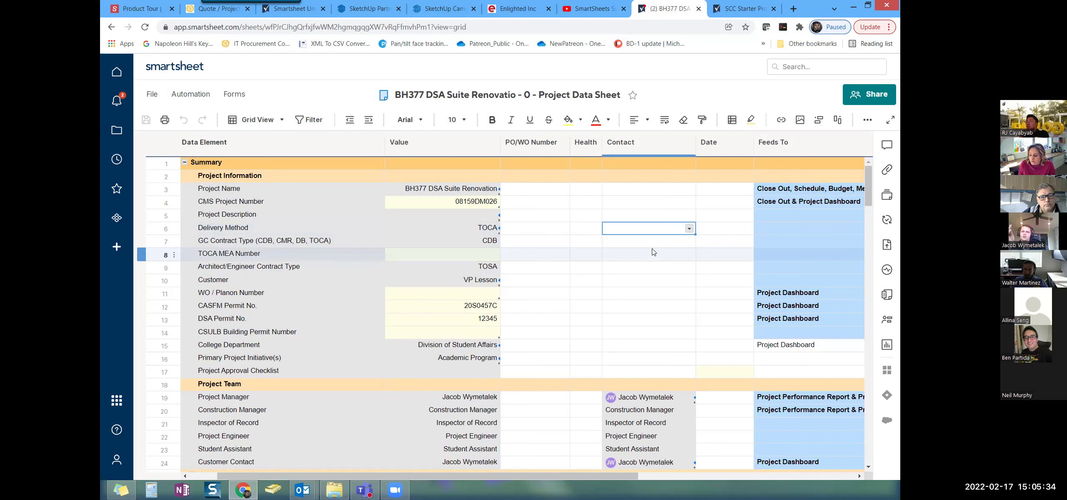
pyautogui.click(730, 9)
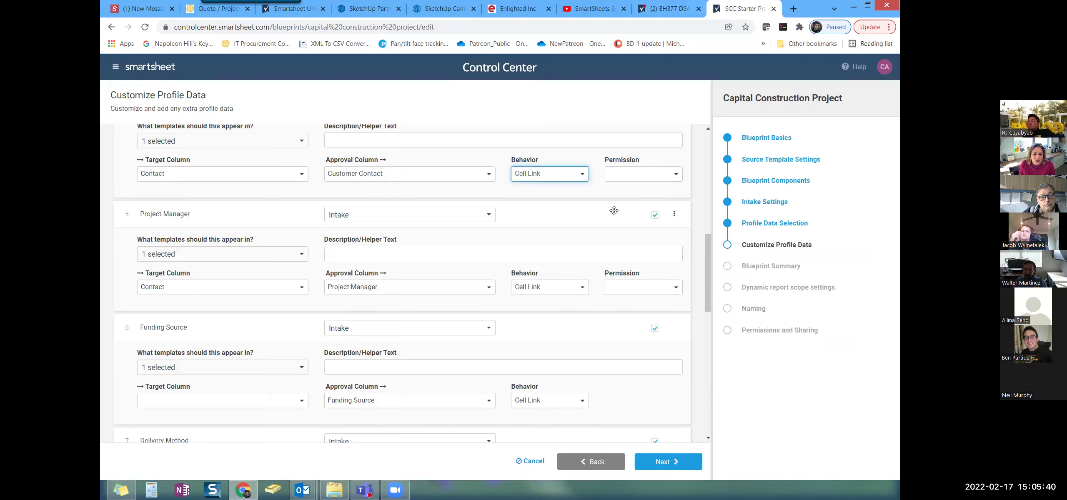
pyautogui.click(583, 176)
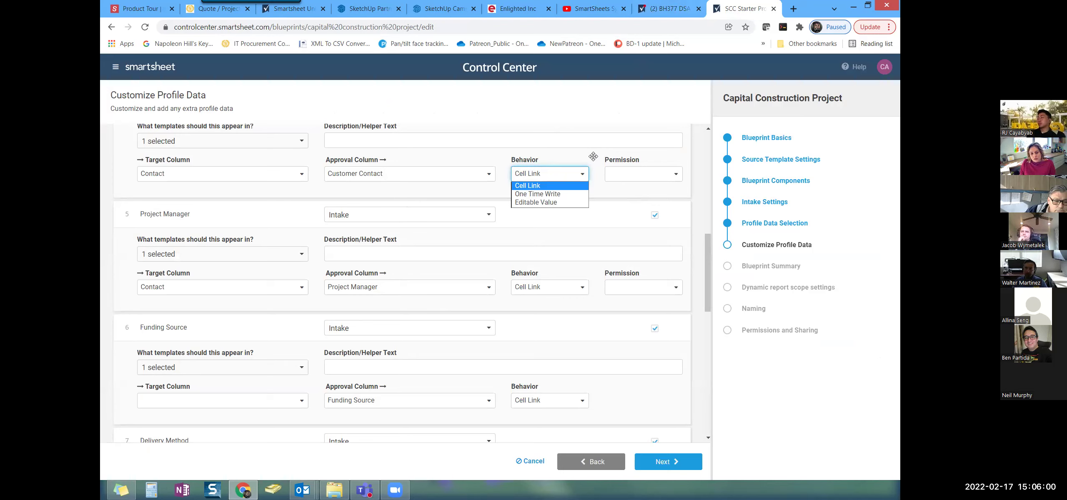
pyautogui.click(593, 156)
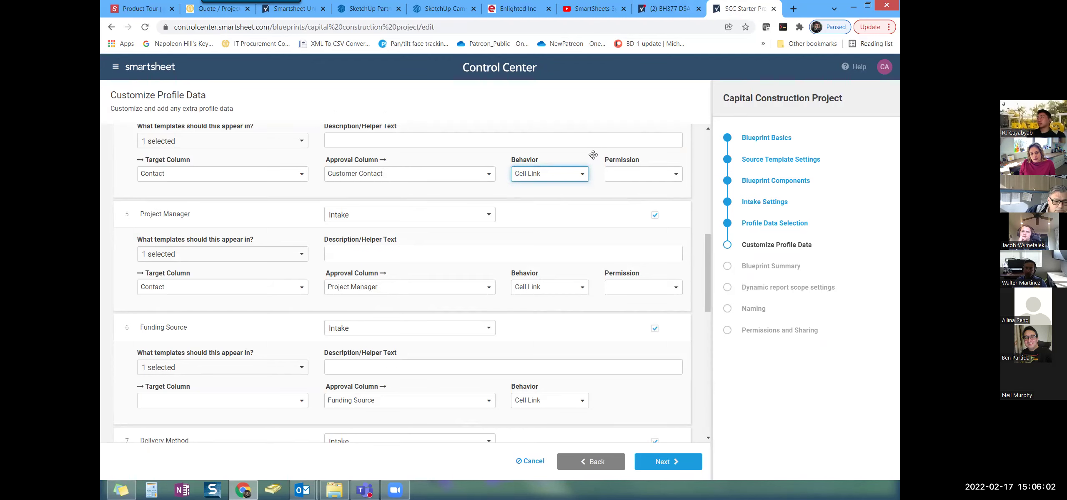
pyautogui.scroll(-2, 588, 162)
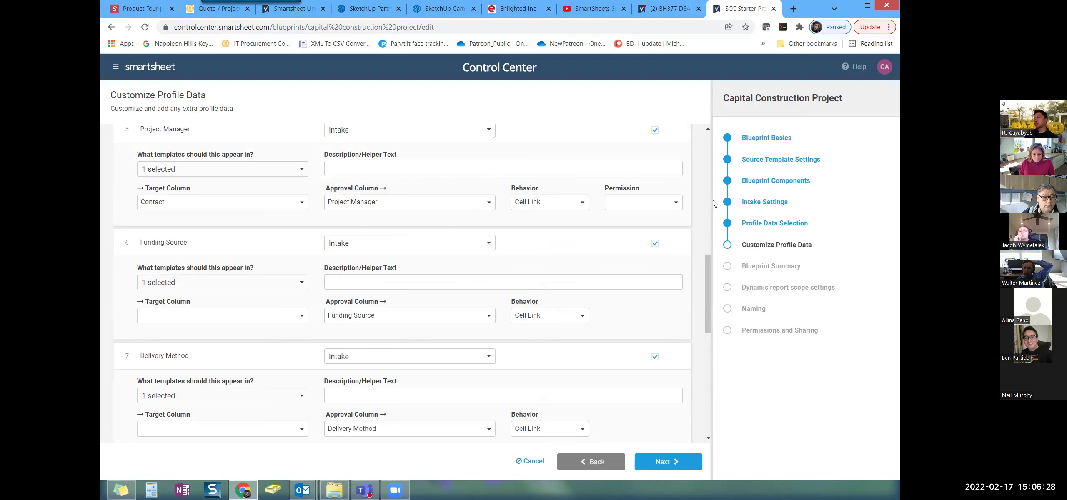
# - Show the ADMIN, EDITOR and VIEWER permission choices for the Project Manager field
pyautogui.click(676, 202)
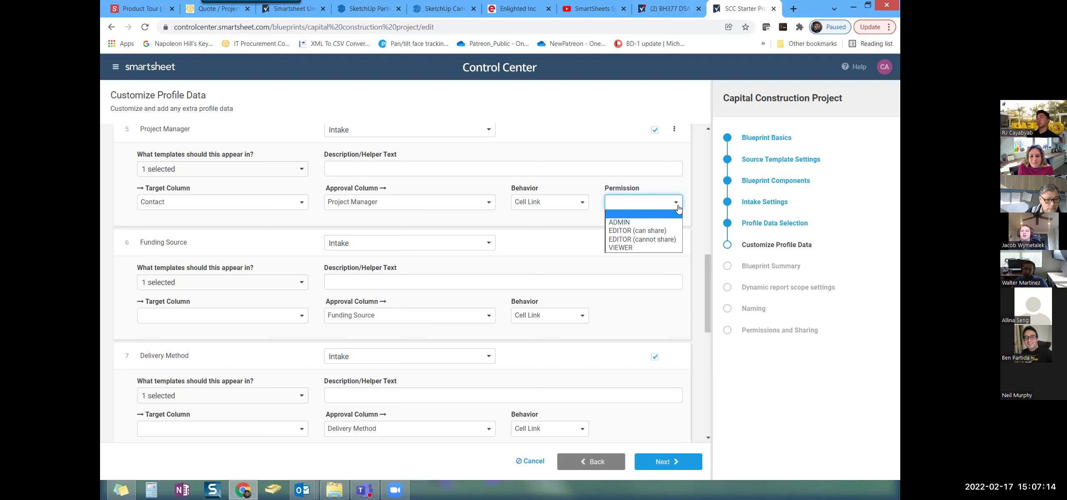
# - Set Project Manager's permission to EDITOR (can share), then scroll down to College Department
pyautogui.click(659, 231)
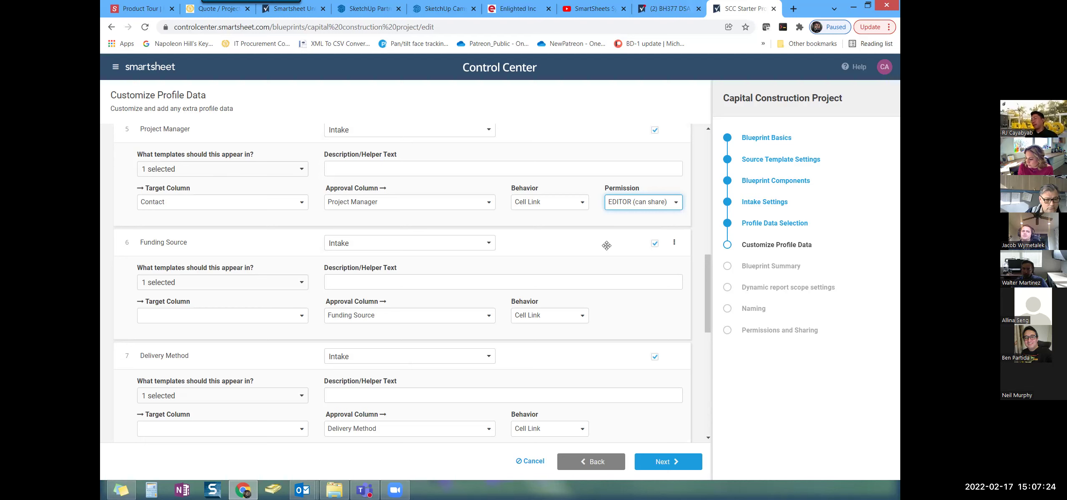
pyautogui.scroll(-1, 607, 245)
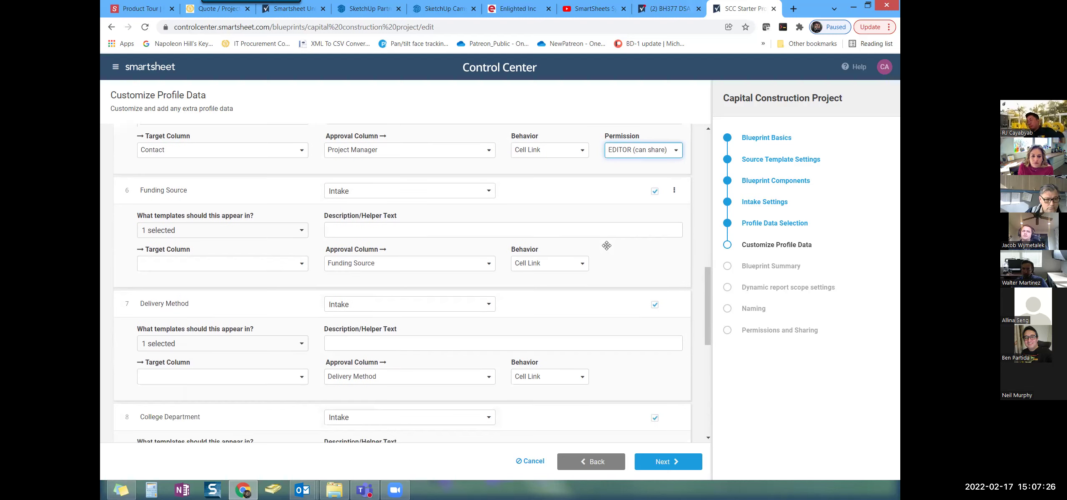
pyautogui.scroll(1, 607, 245)
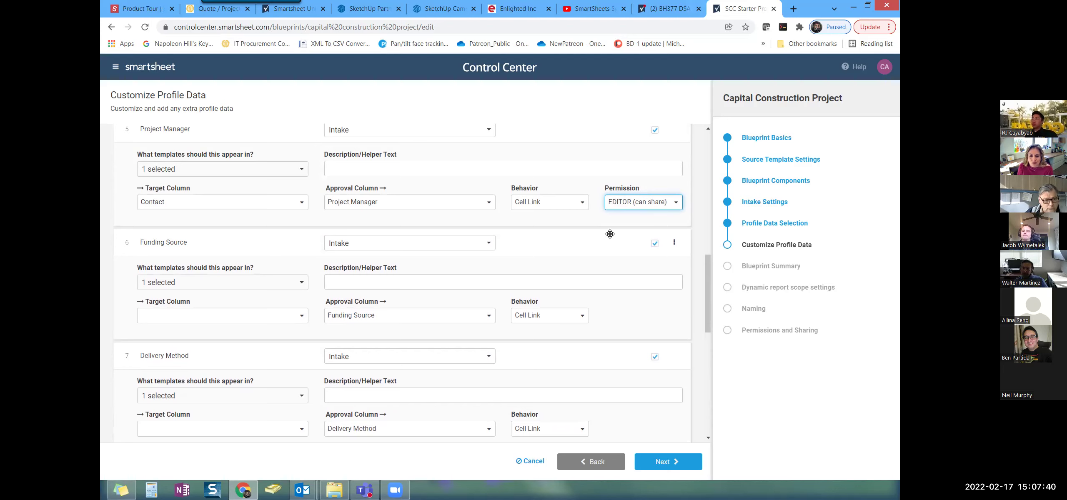
pyautogui.click(676, 205)
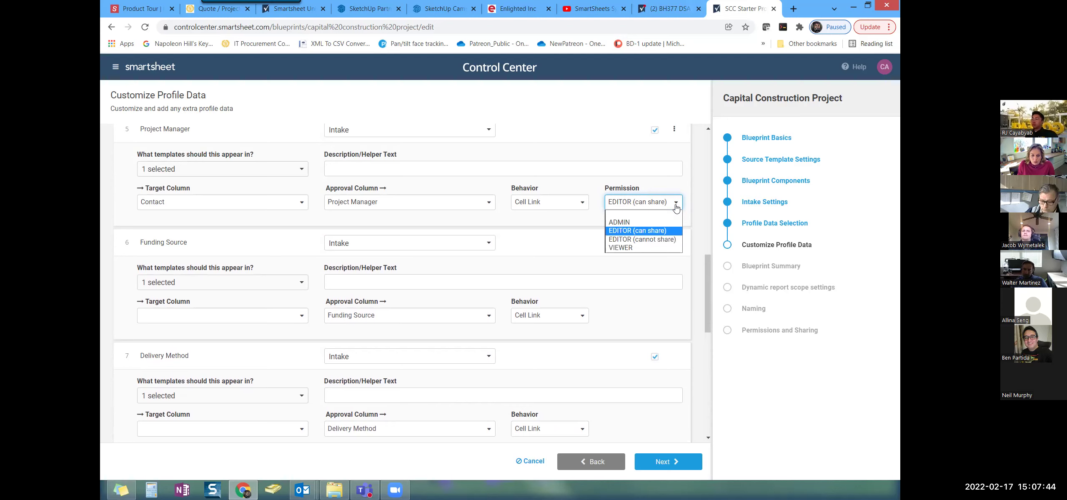
pyautogui.click(675, 207)
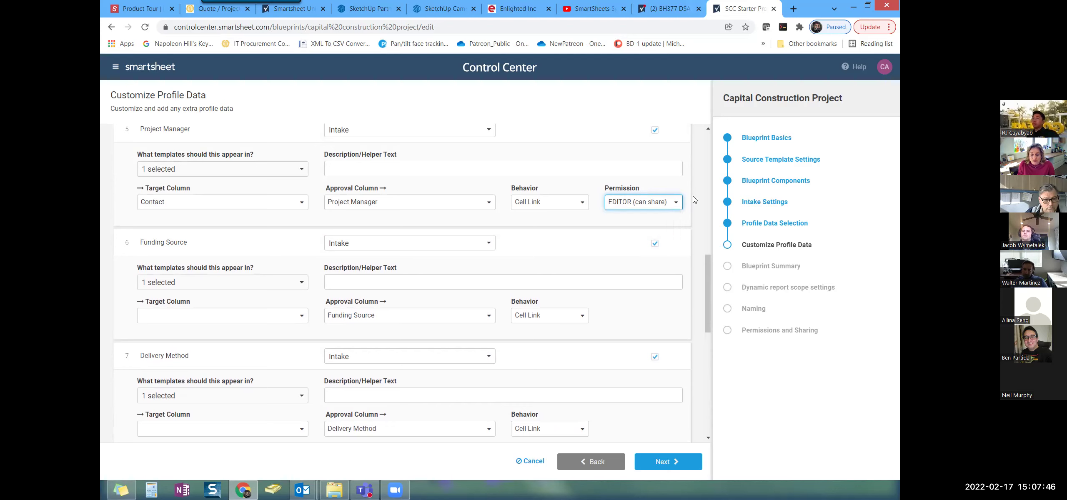
pyautogui.click(694, 195)
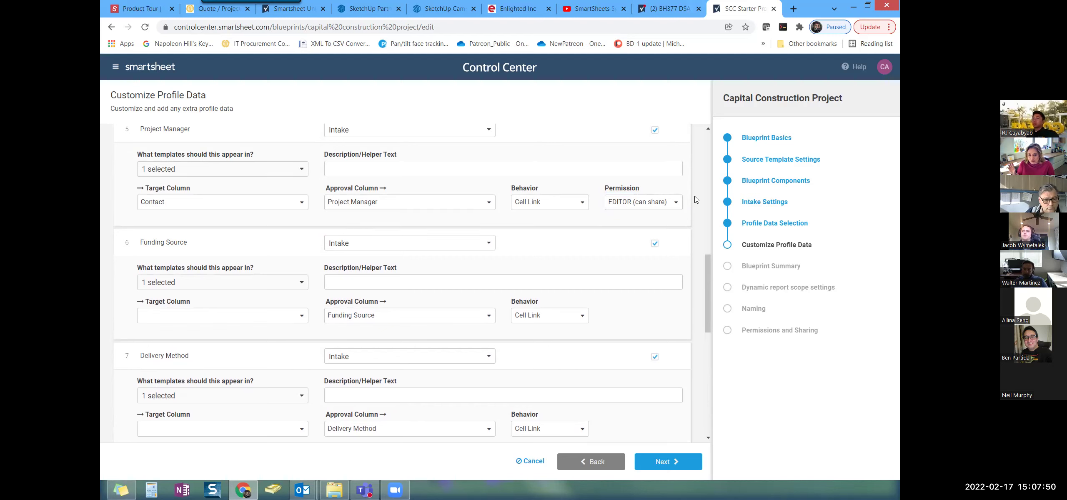
pyautogui.click(673, 205)
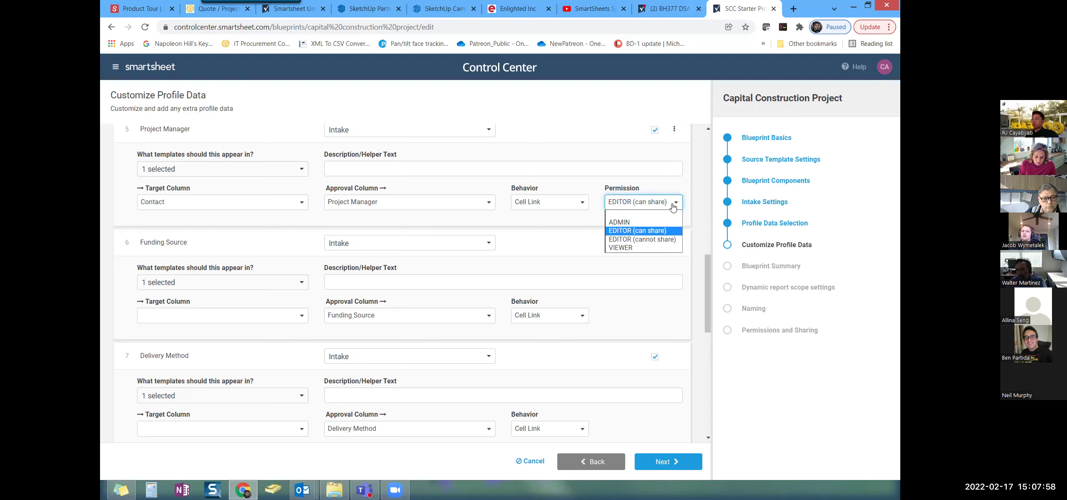
pyautogui.scroll(-6, 702, 190)
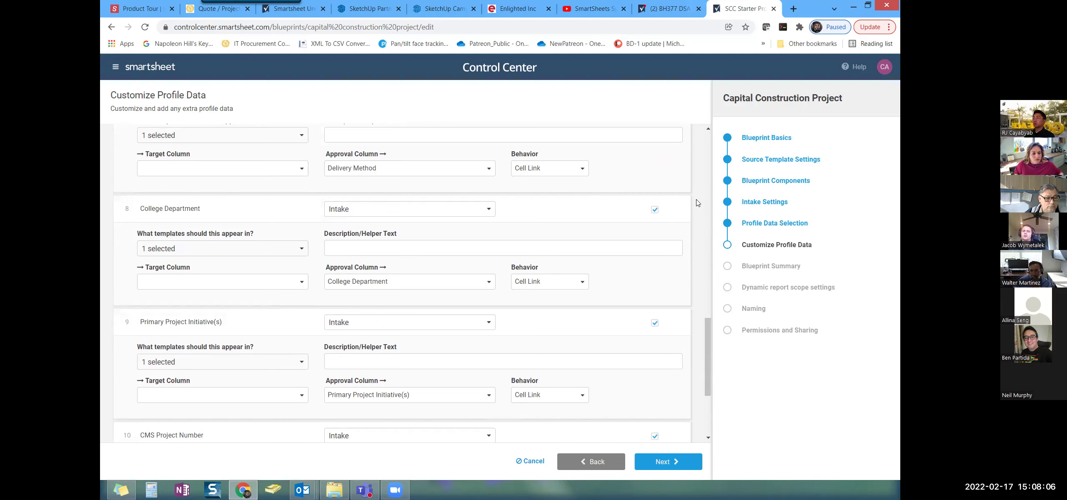
# - Set the CMS Project Number field's behavior to Cell Link and advance the wizard
pyautogui.scroll(-2, 696, 199)
pyautogui.scroll(-3, 696, 200)
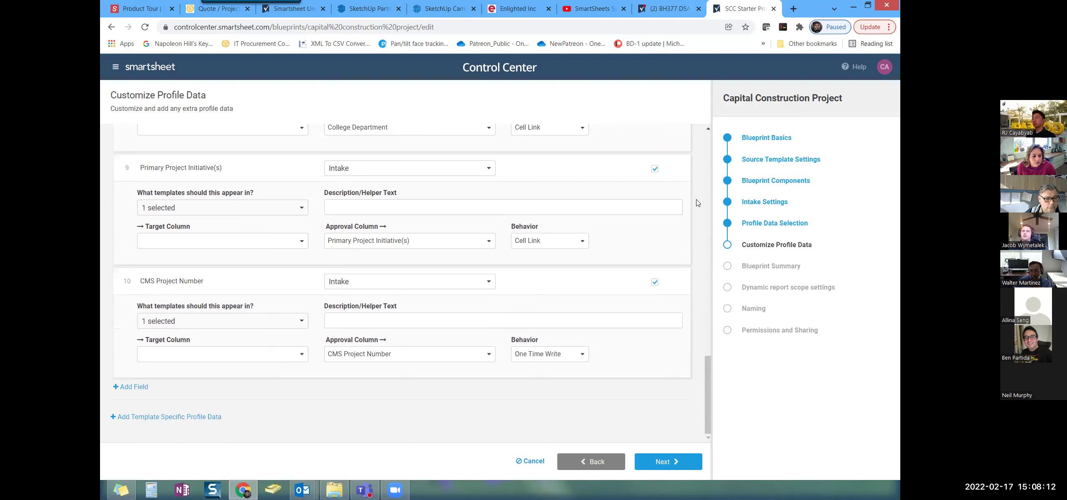
pyautogui.click(674, 281)
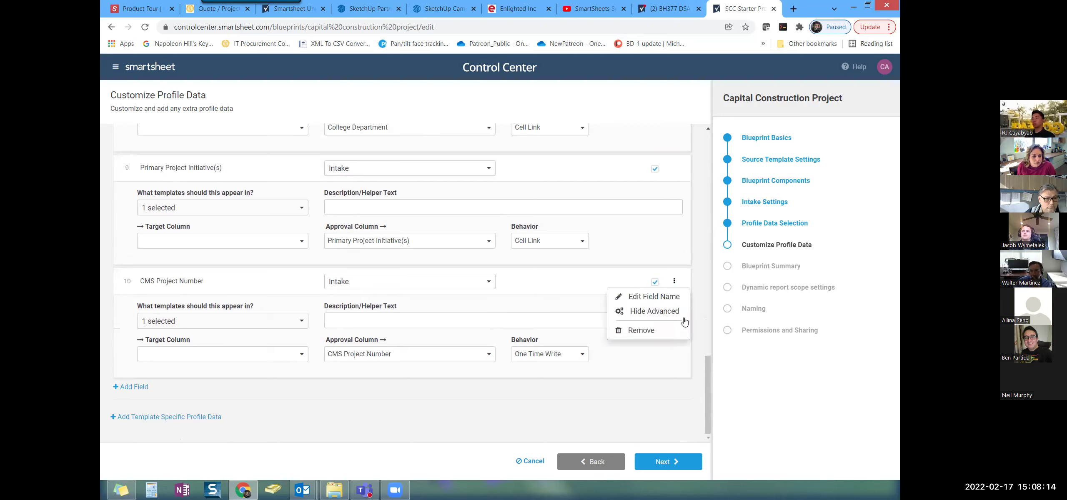
pyautogui.click(582, 357)
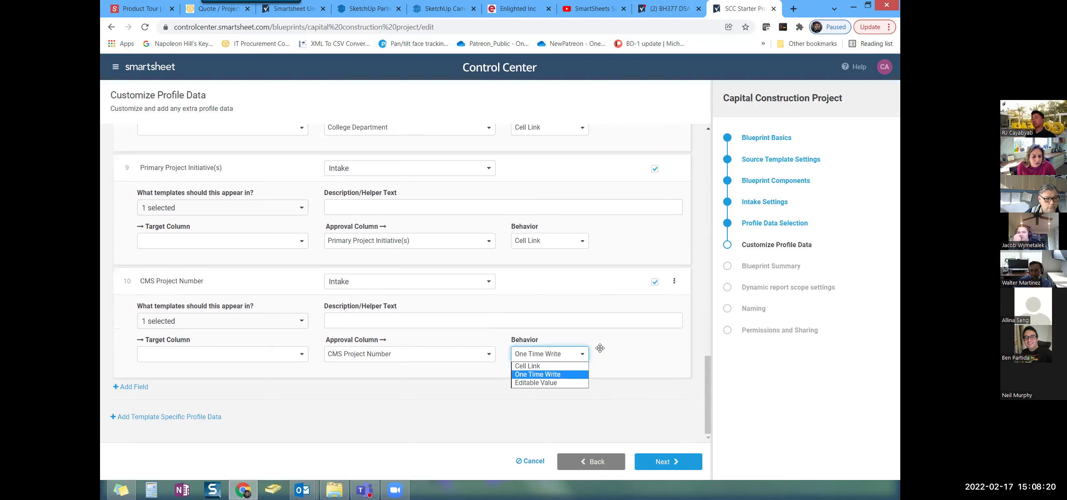
pyautogui.click(558, 366)
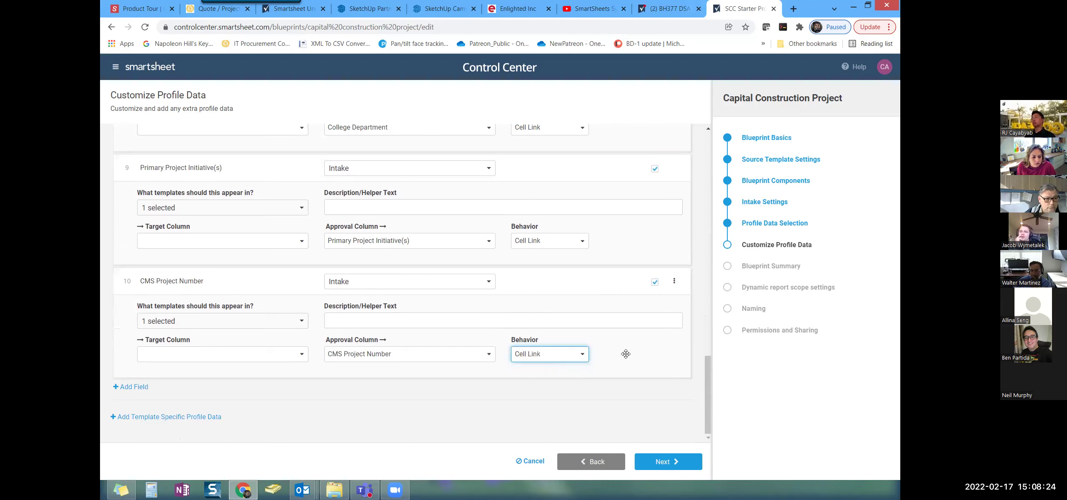
pyautogui.click(676, 459)
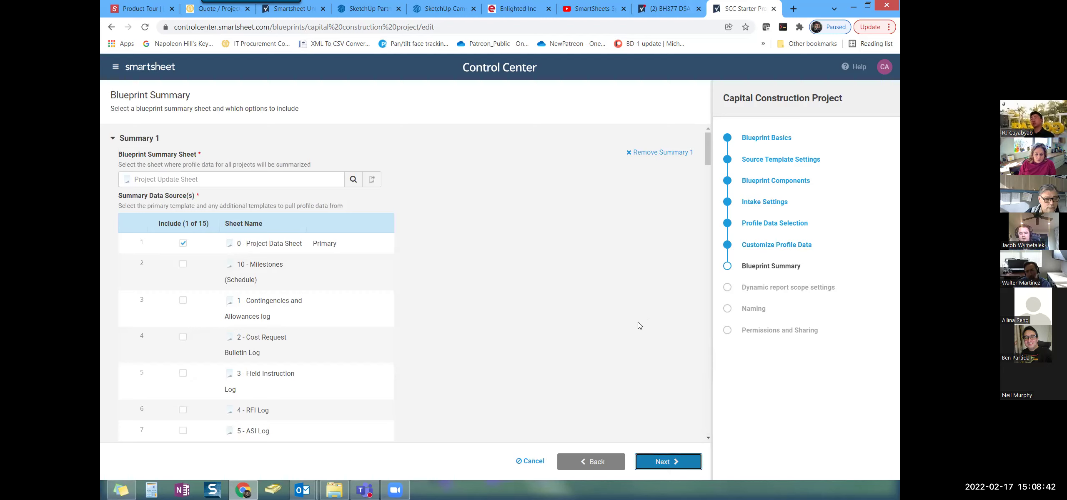
pyautogui.scroll(-1, 637, 321)
pyautogui.scroll(1, 638, 322)
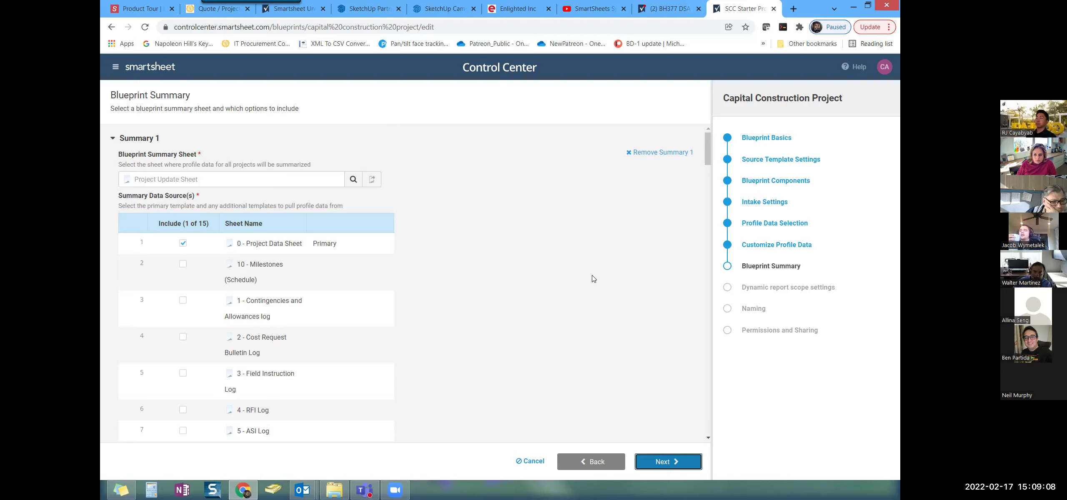
pyautogui.scroll(-2, 574, 276)
pyautogui.scroll(2, 574, 277)
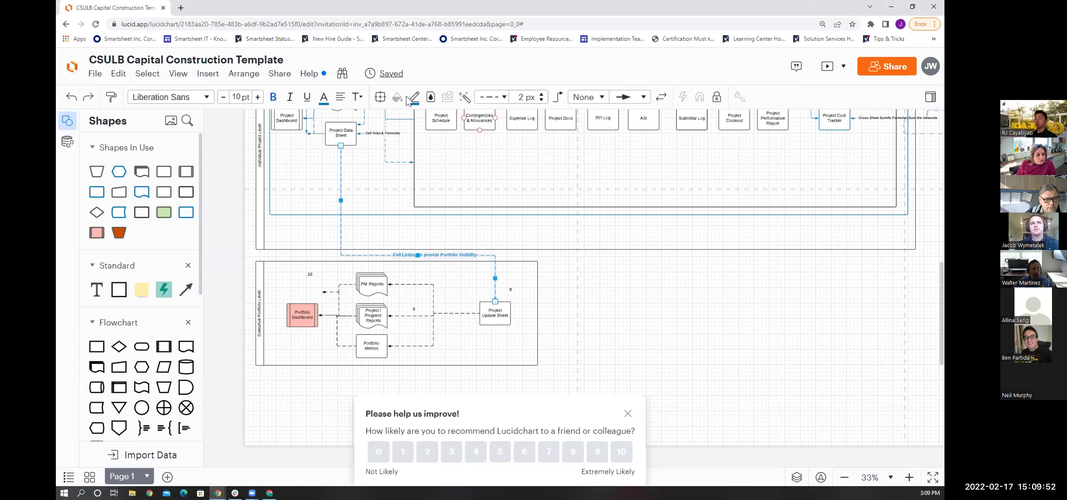
# - Thicken the dashed connector line and scroll through the Capital Construction template diagram
pyautogui.click(541, 94)
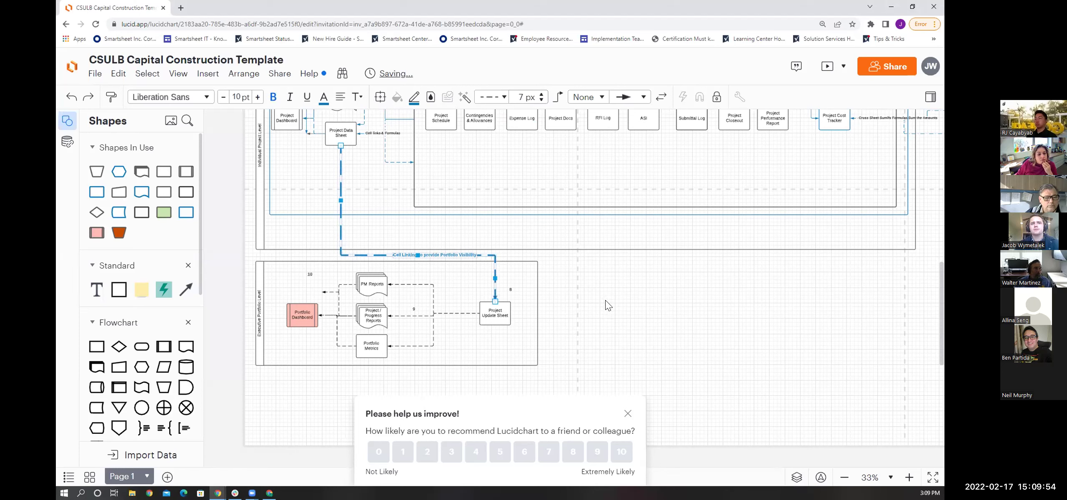
pyautogui.click(451, 249)
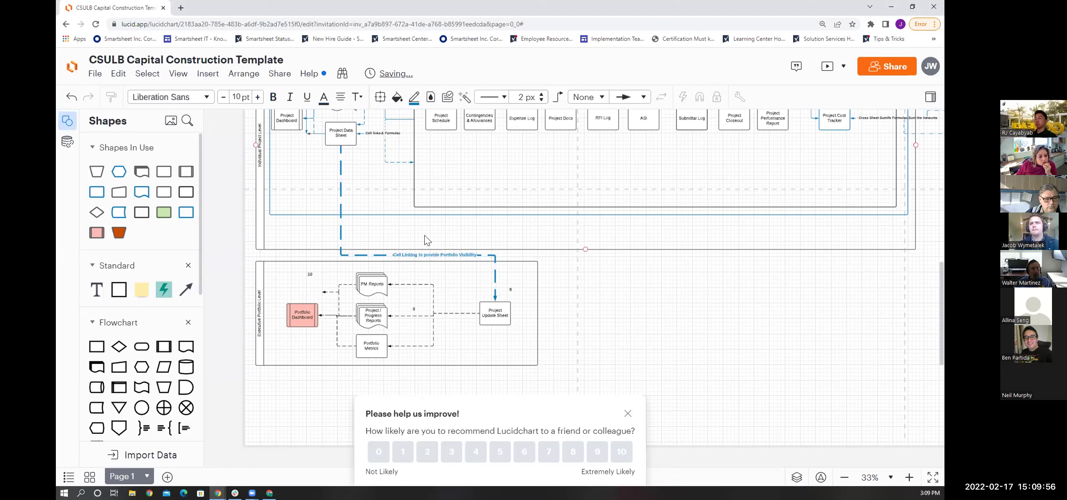
pyautogui.click(341, 191)
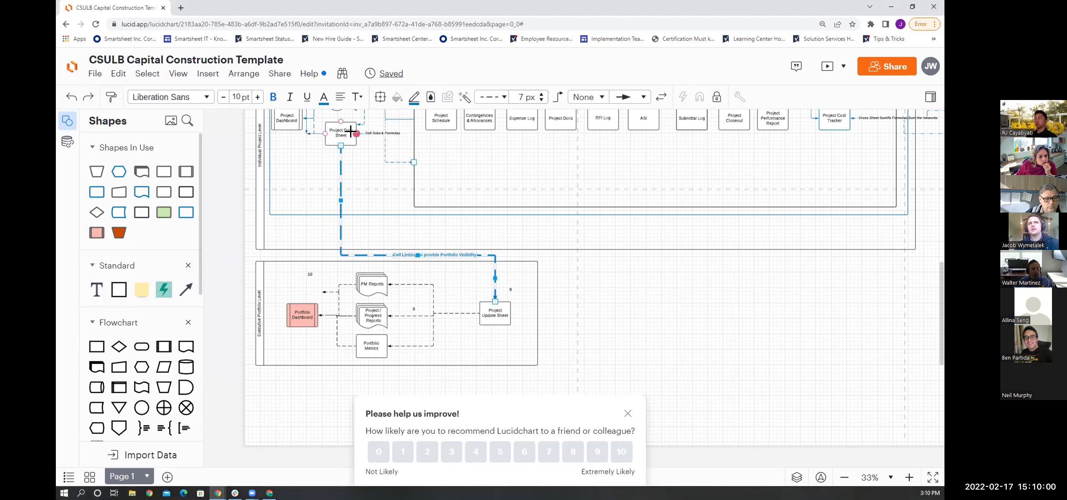
pyautogui.scroll(1, 326, 154)
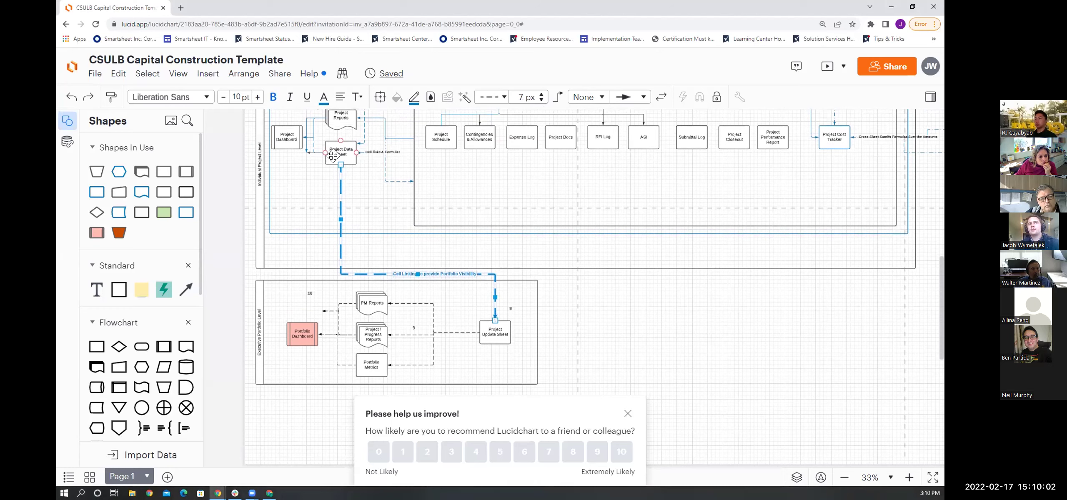
pyautogui.scroll(4, 336, 152)
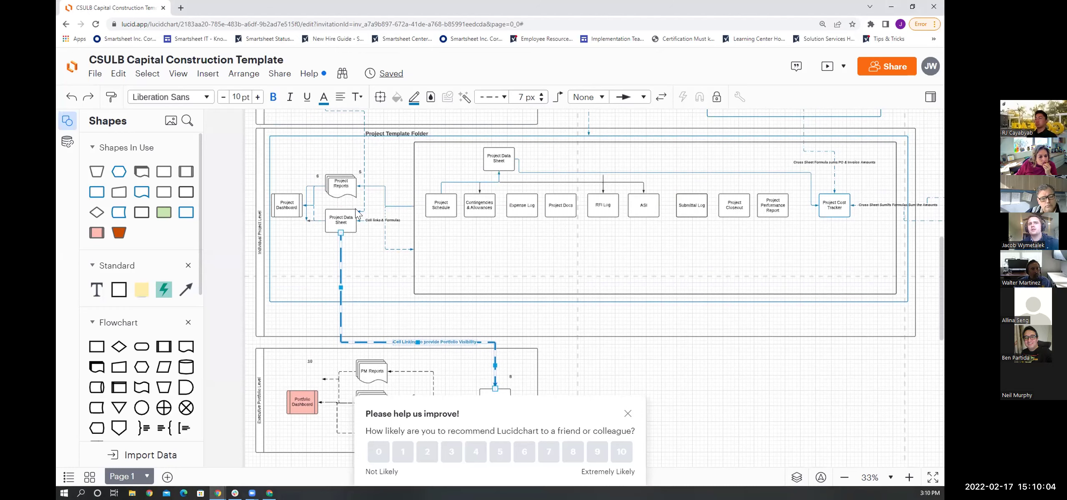
pyautogui.scroll(-3, 336, 221)
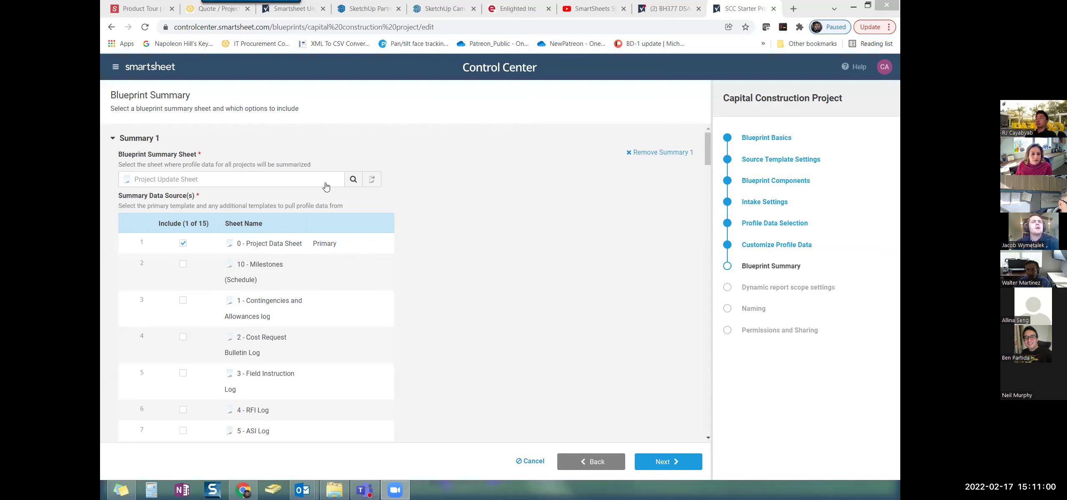
pyautogui.click(354, 180)
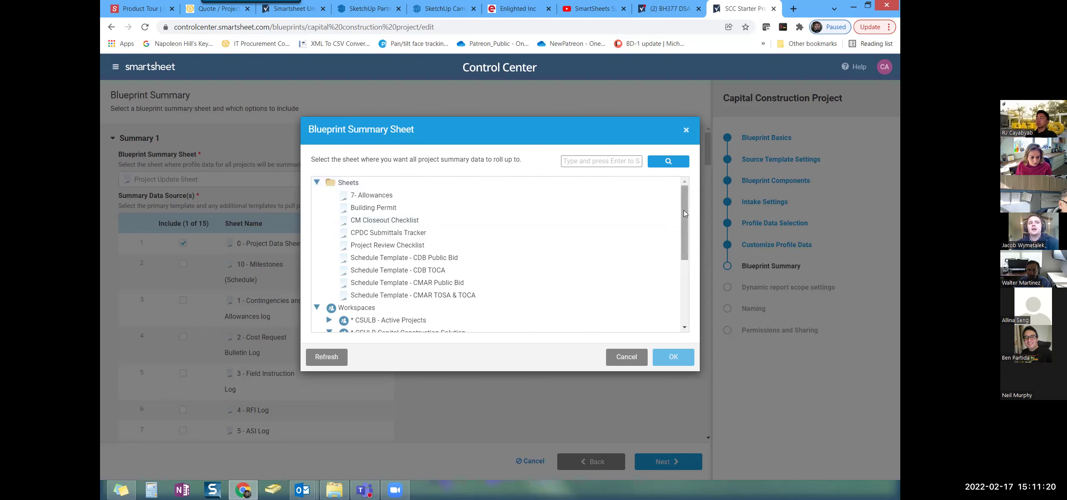
pyautogui.scroll(-2, 686, 236)
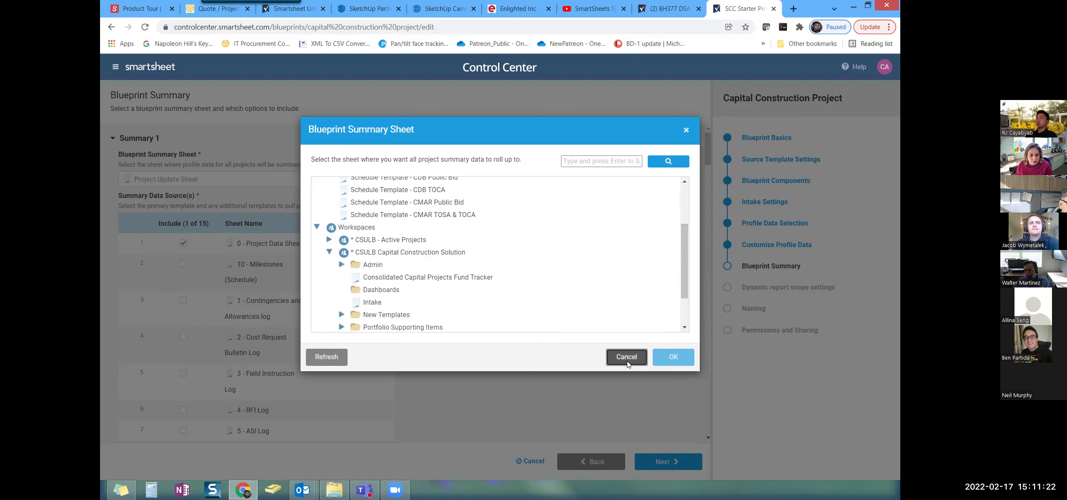
pyautogui.click(626, 358)
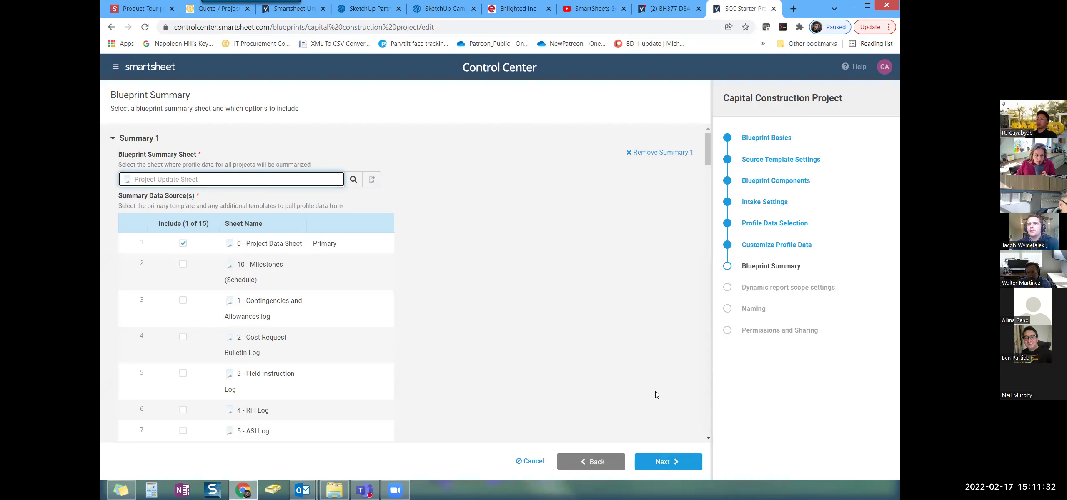
pyautogui.scroll(-2, 655, 392)
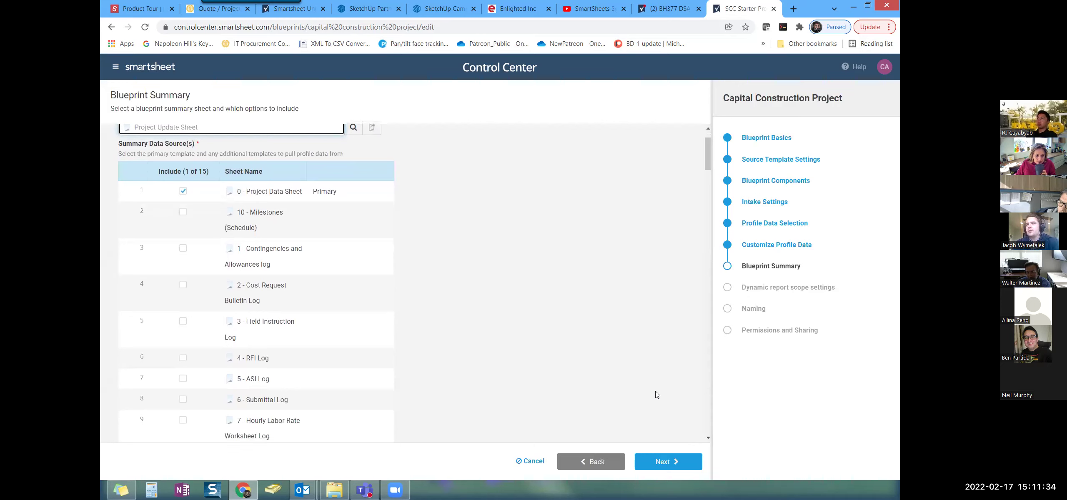
pyautogui.scroll(-5, 655, 392)
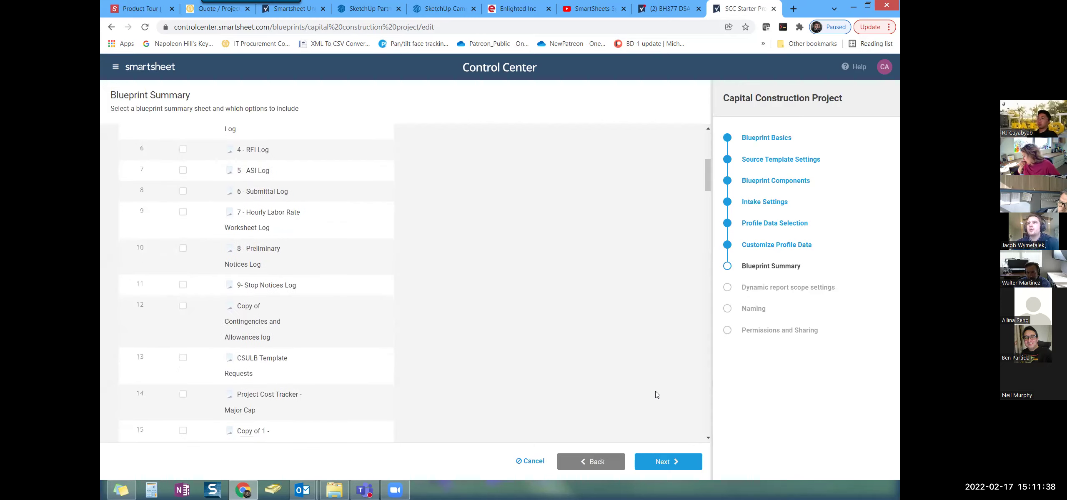
pyautogui.scroll(6, 655, 392)
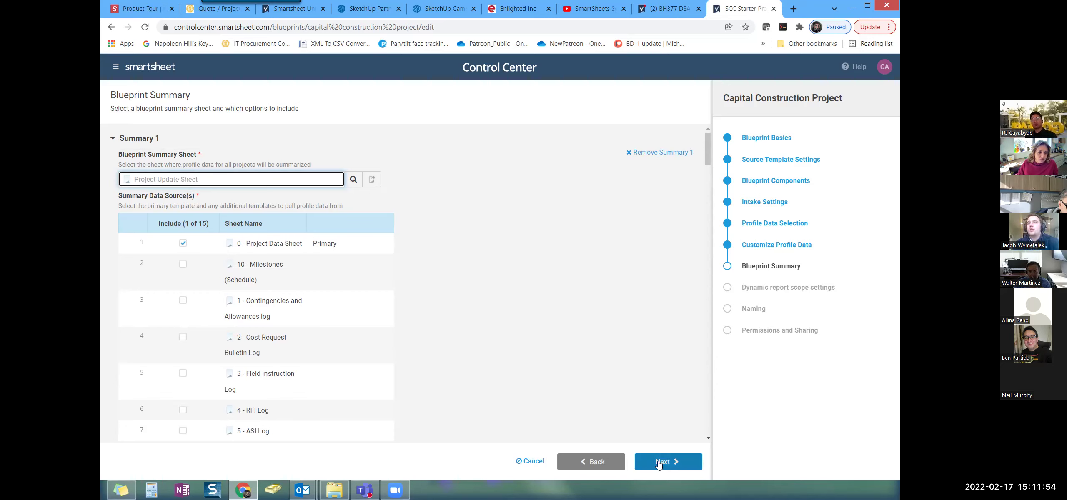
pyautogui.moveTo(298, 265)
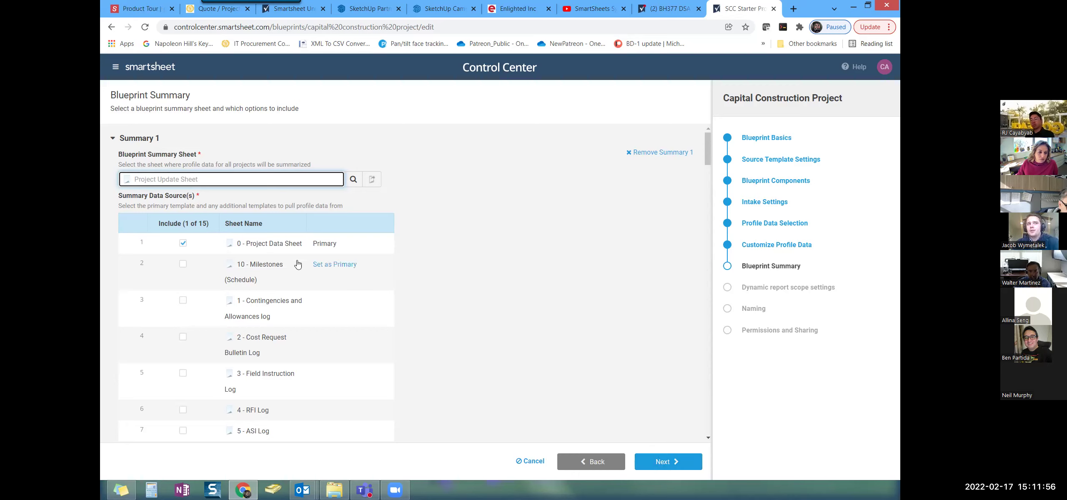
pyautogui.moveTo(332, 306)
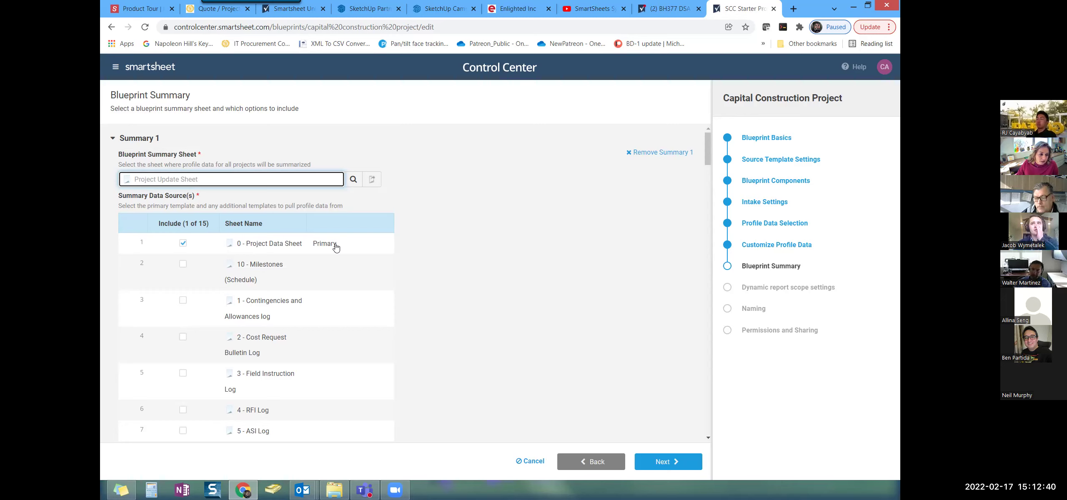
# - Tick row 66, Current Phase % Complete, in the Blueprint Summary field list
pyautogui.scroll(-4, 461, 272)
pyautogui.scroll(-2, 462, 272)
pyautogui.scroll(-2, 462, 271)
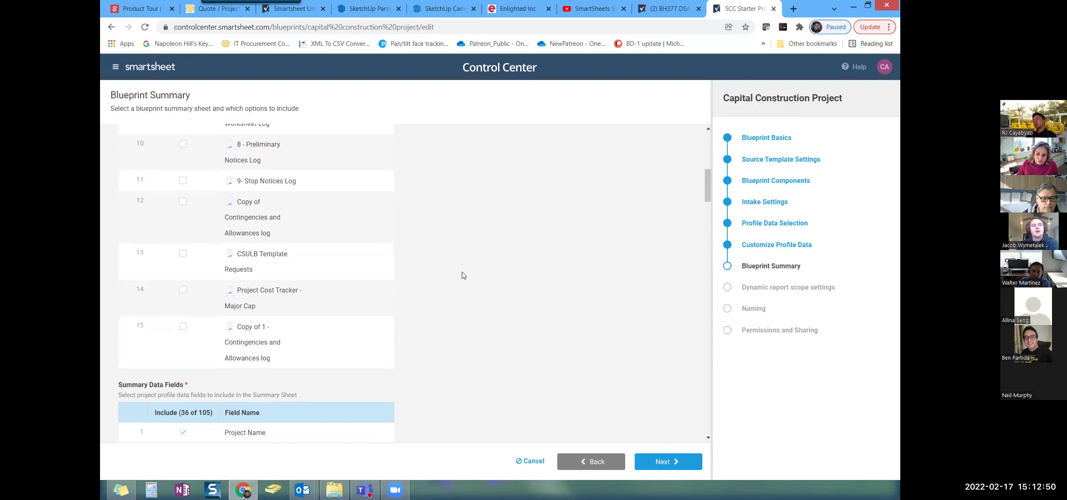
pyautogui.scroll(-4, 461, 272)
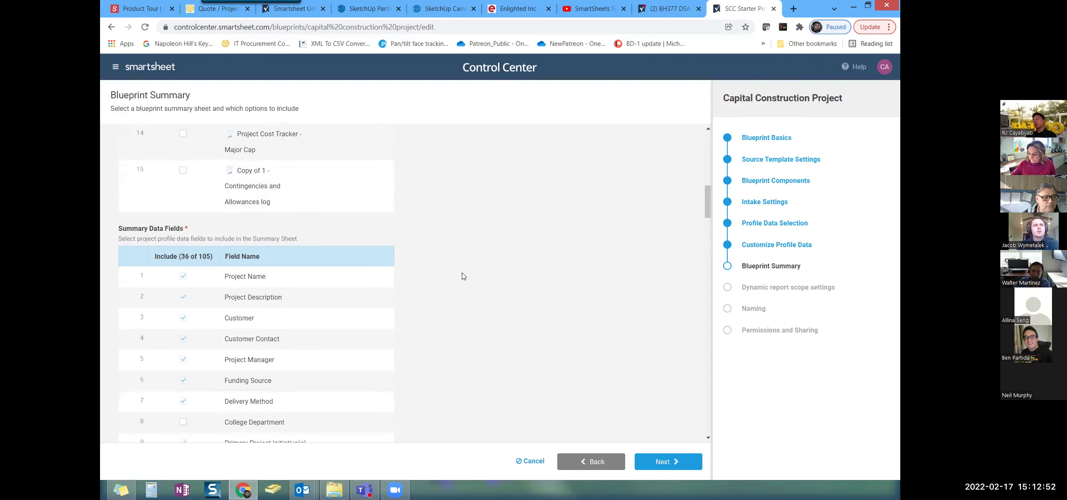
pyautogui.scroll(-4, 462, 273)
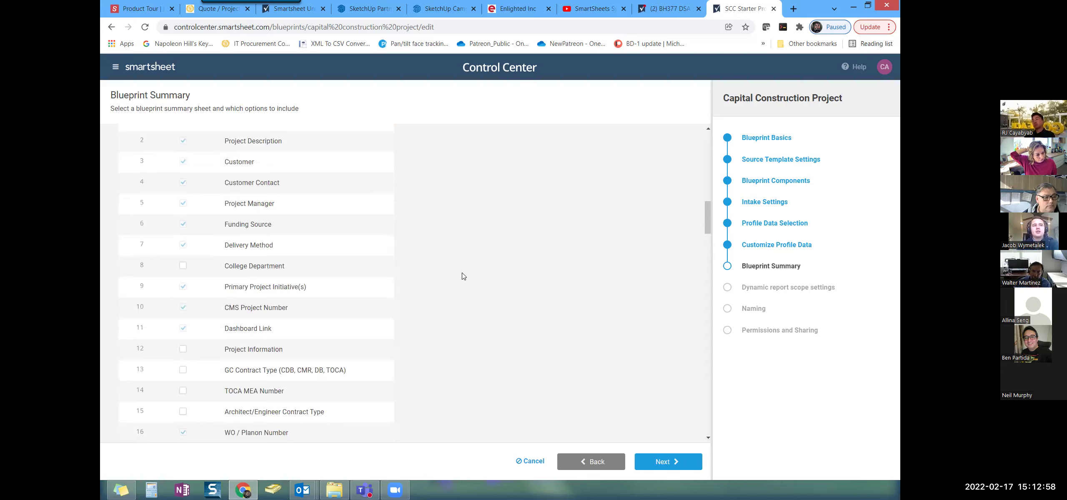
pyautogui.scroll(-3, 461, 276)
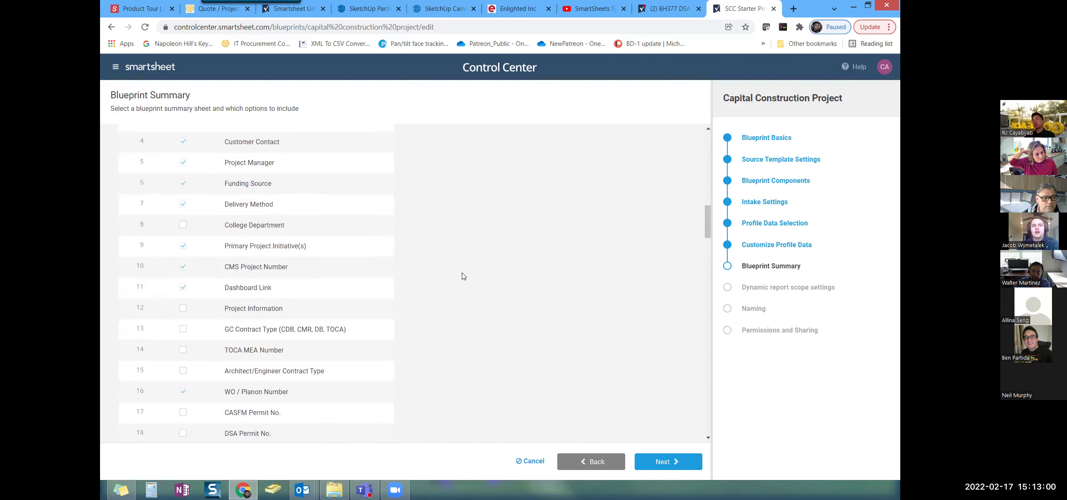
pyautogui.scroll(2, 462, 276)
pyautogui.scroll(-3, 462, 275)
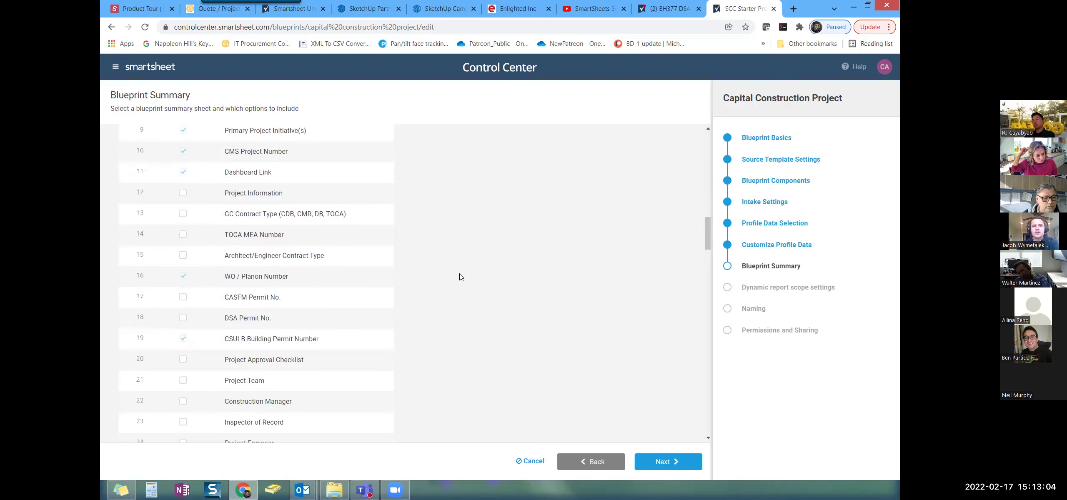
pyautogui.scroll(-3, 393, 291)
pyautogui.scroll(-5, 395, 295)
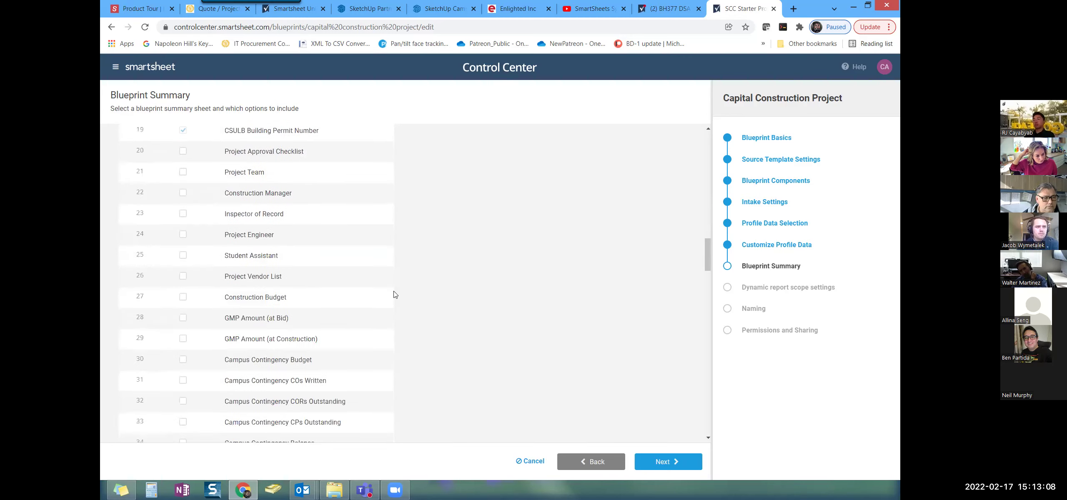
pyautogui.scroll(-8, 395, 295)
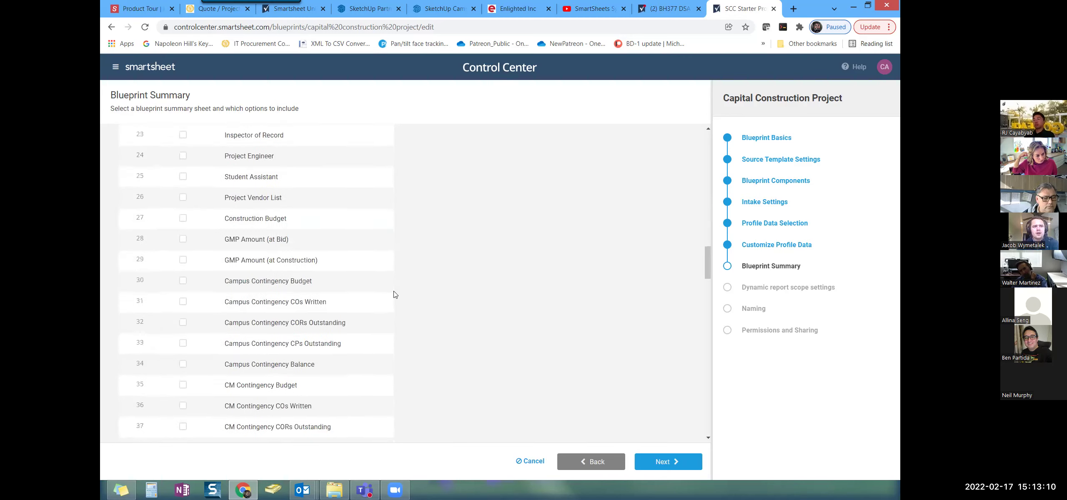
pyautogui.scroll(-5, 395, 294)
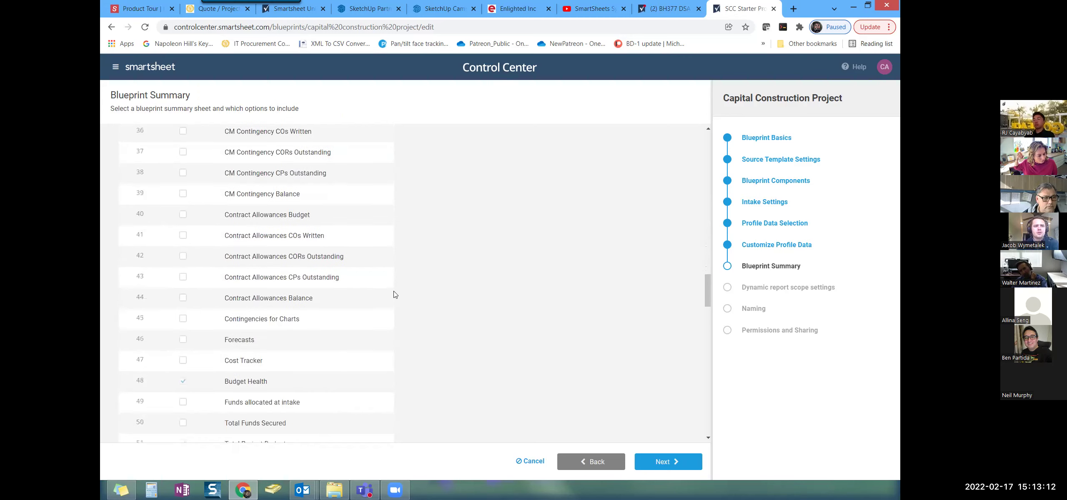
pyautogui.scroll(-2, 395, 294)
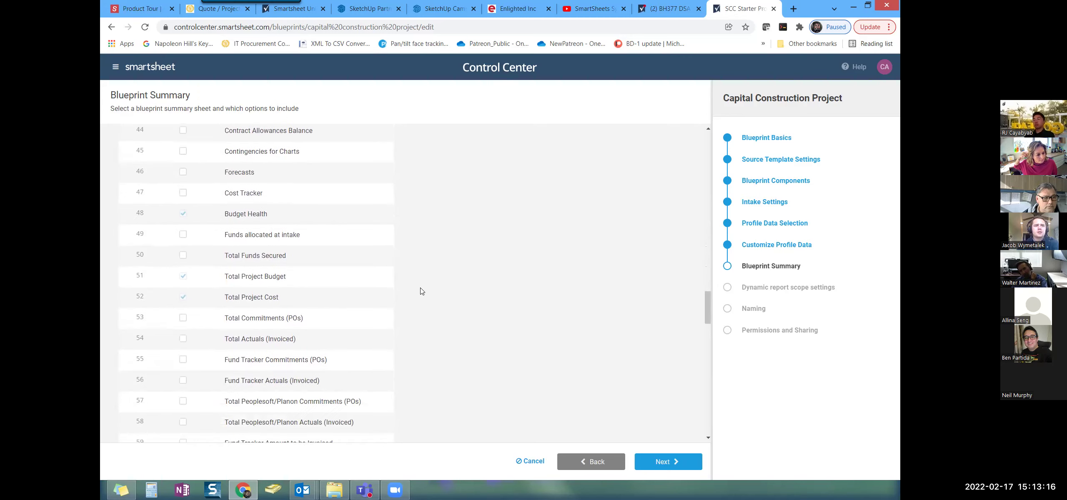
pyautogui.scroll(-6, 421, 291)
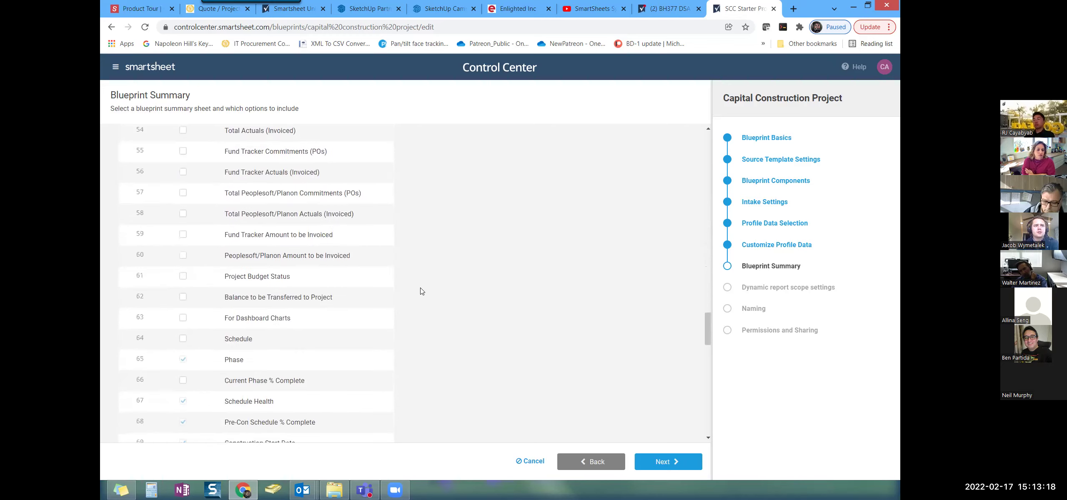
pyautogui.scroll(-5, 421, 291)
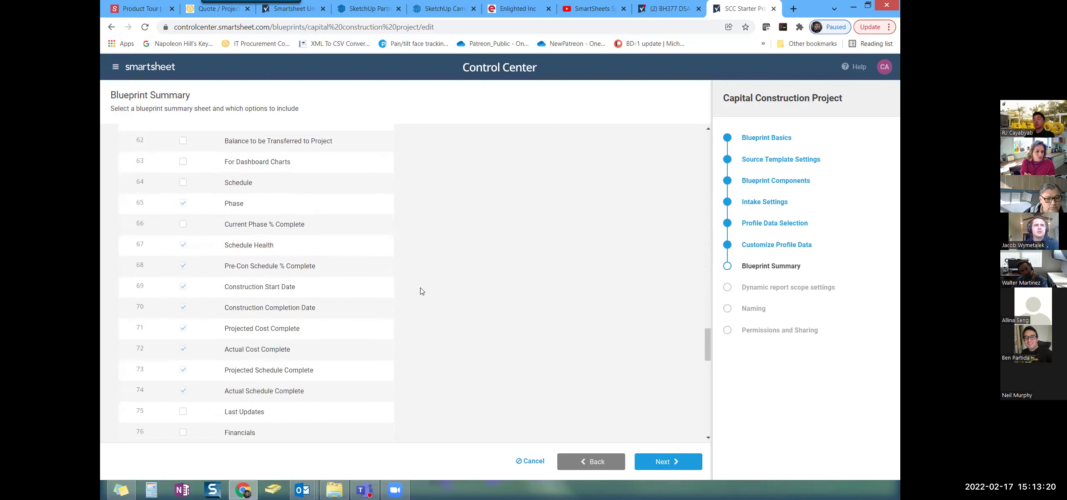
pyautogui.scroll(-2, 420, 287)
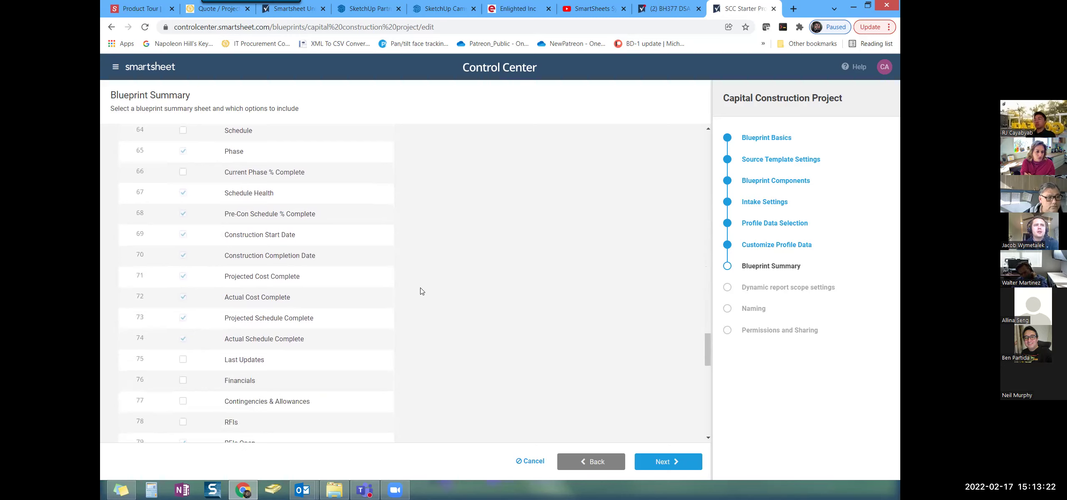
pyautogui.scroll(-5, 420, 288)
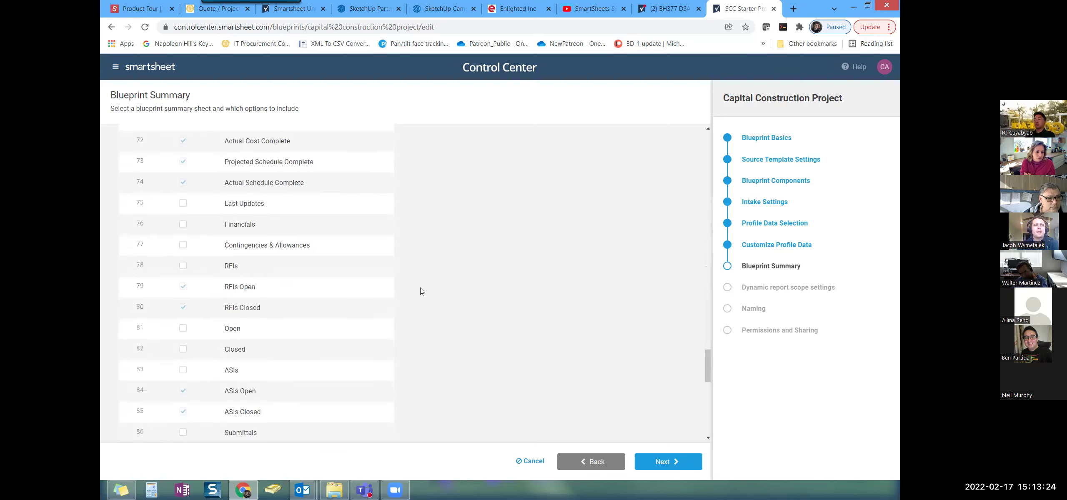
pyautogui.scroll(-3, 420, 287)
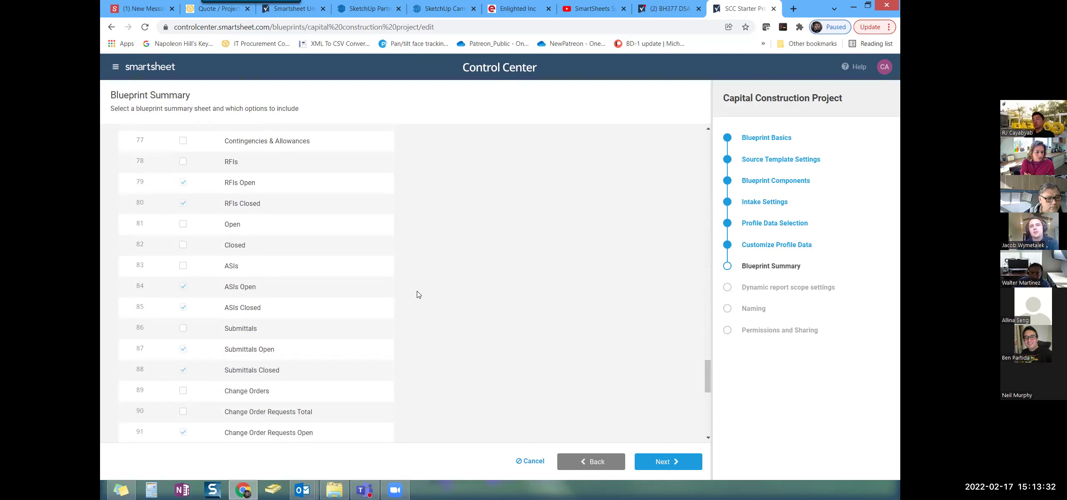
pyautogui.scroll(5, 406, 304)
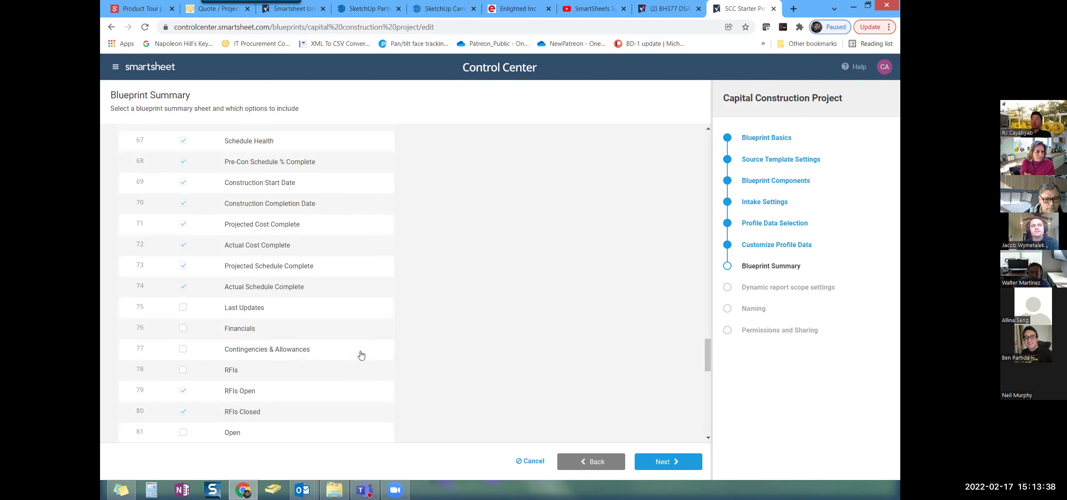
pyautogui.scroll(4, 361, 354)
pyautogui.click(183, 277)
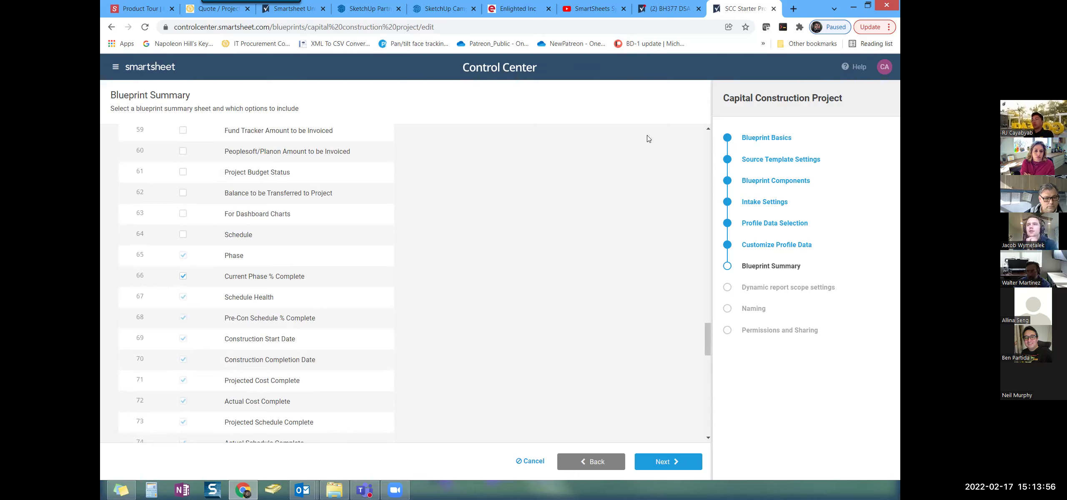
# - Browse to the CSULB Capital Construction Solution workspace and open Project Update Sheet
pyautogui.click(663, 10)
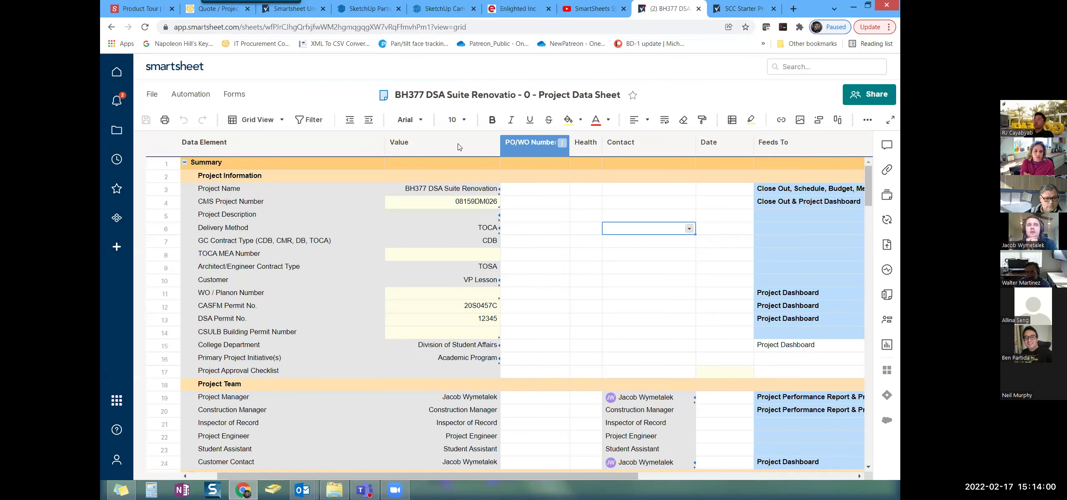
pyautogui.click(117, 132)
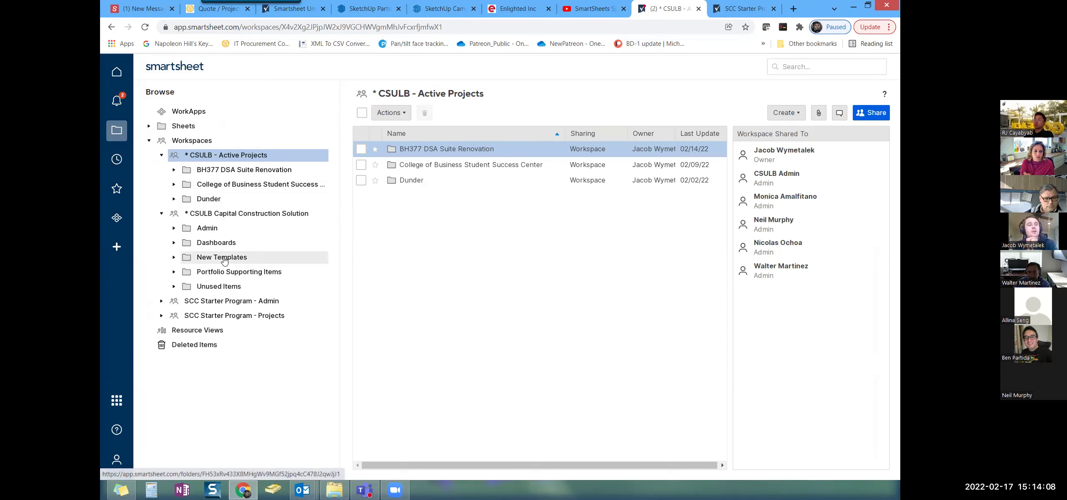
pyautogui.click(256, 213)
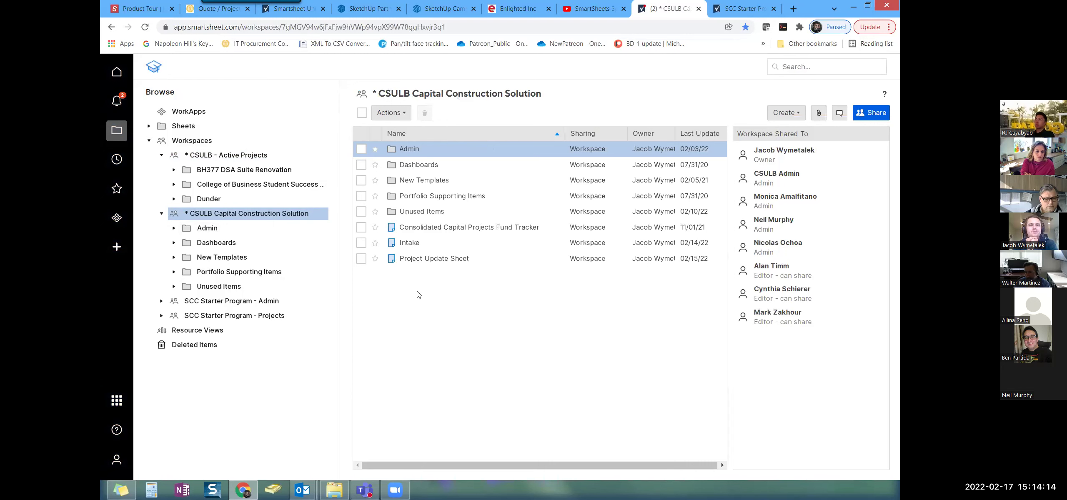
pyautogui.click(430, 258)
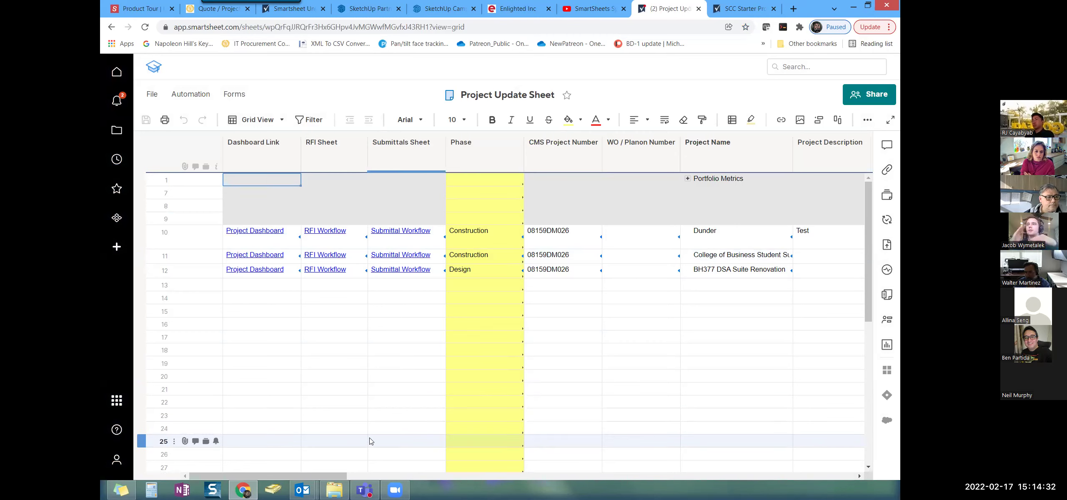
pyautogui.moveTo(336, 476); pyautogui.dragTo(351, 476)
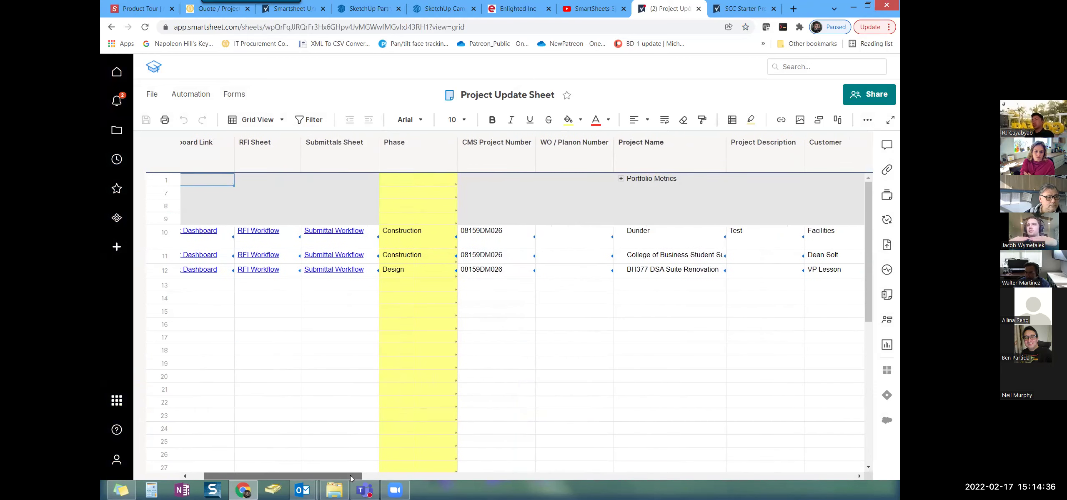
pyautogui.moveTo(350, 478); pyautogui.dragTo(415, 486)
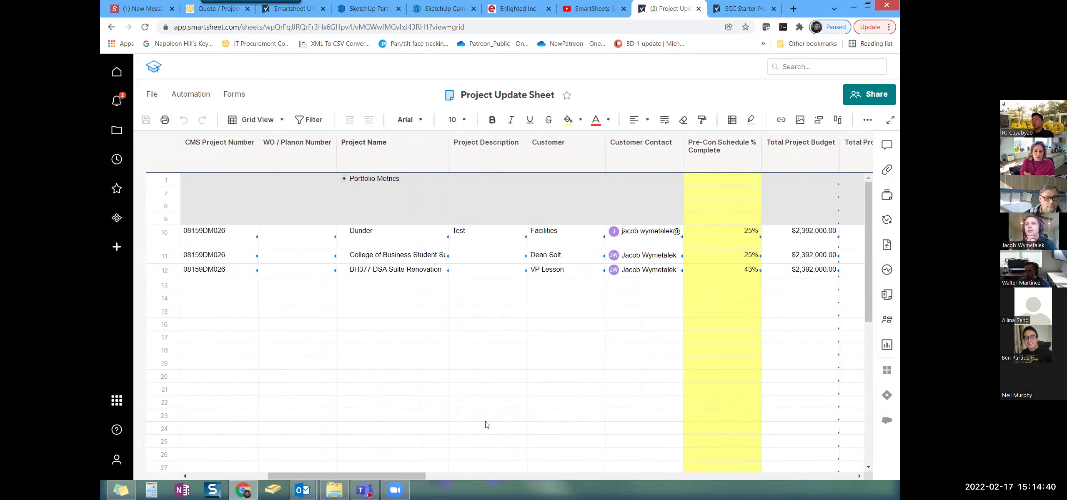
pyautogui.click(713, 148)
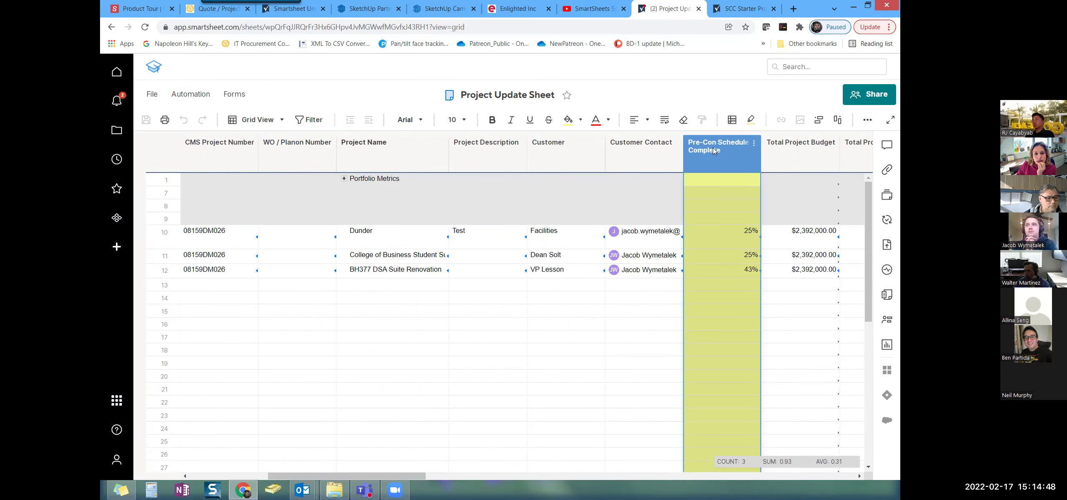
pyautogui.click(726, 12)
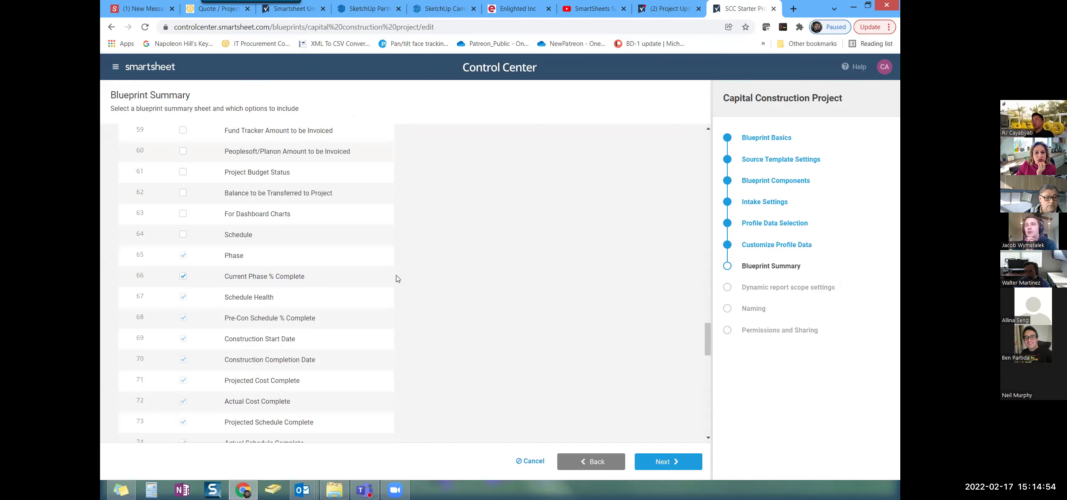
pyautogui.click(667, 12)
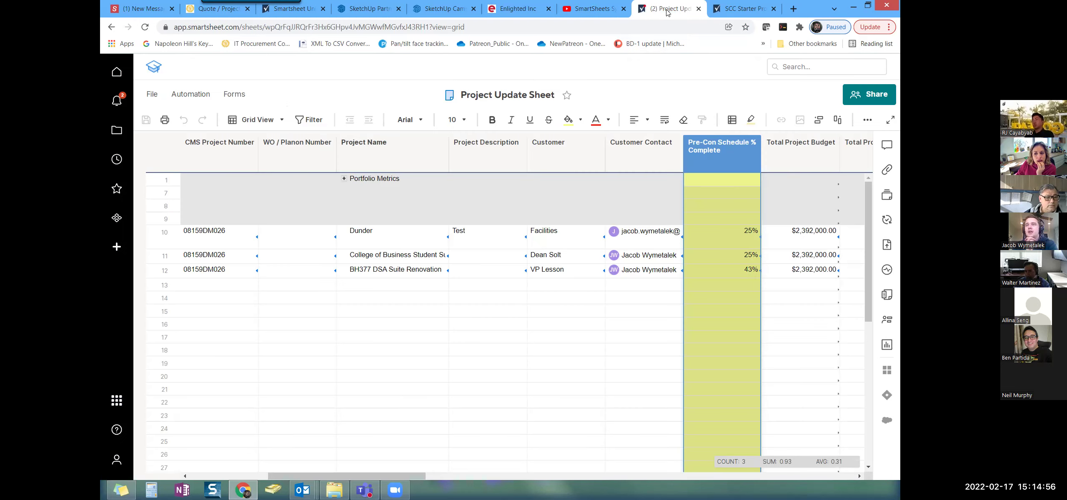
pyautogui.doubleClick(711, 155)
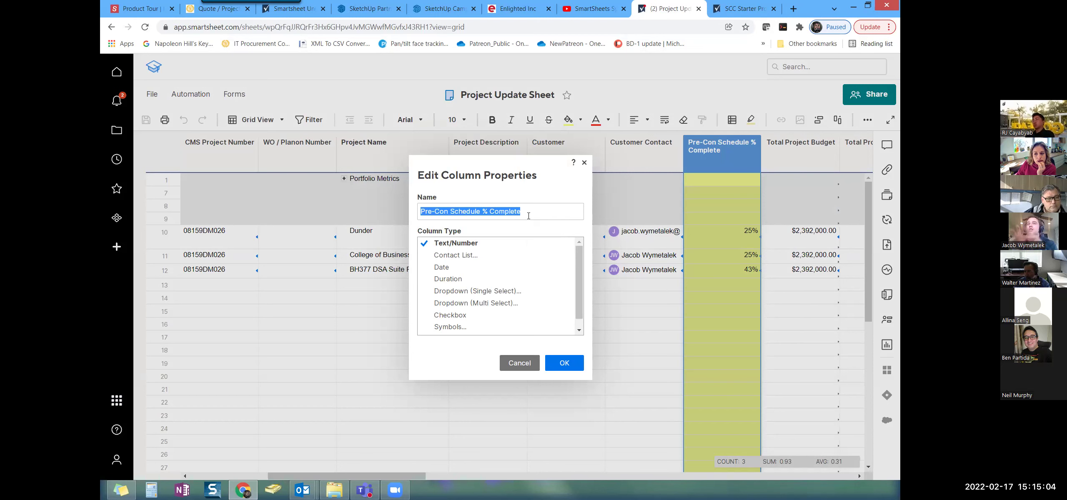
pyautogui.click(521, 363)
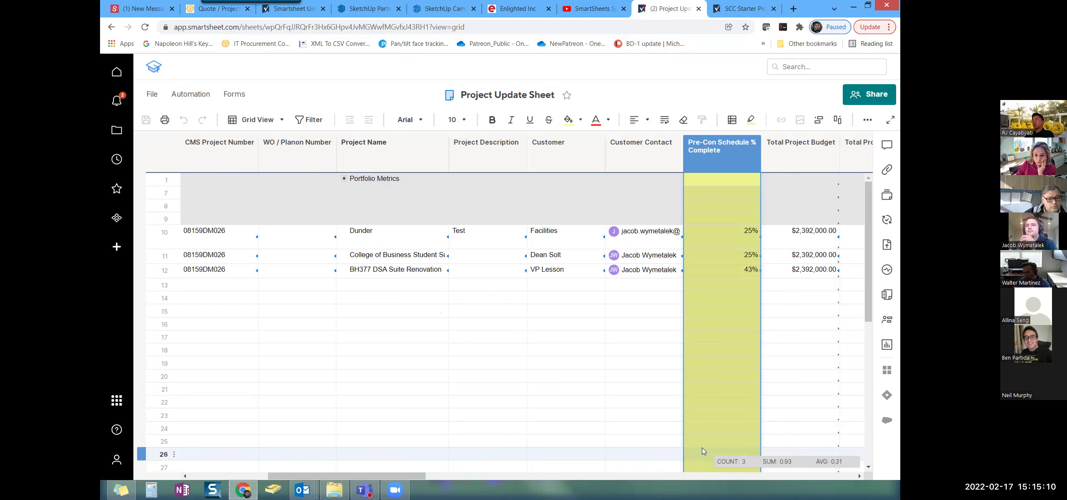
pyautogui.moveTo(421, 475)
pyautogui.mouseDown()
pyautogui.moveTo(462, 476)
pyautogui.moveTo(419, 476)
pyautogui.mouseUp()
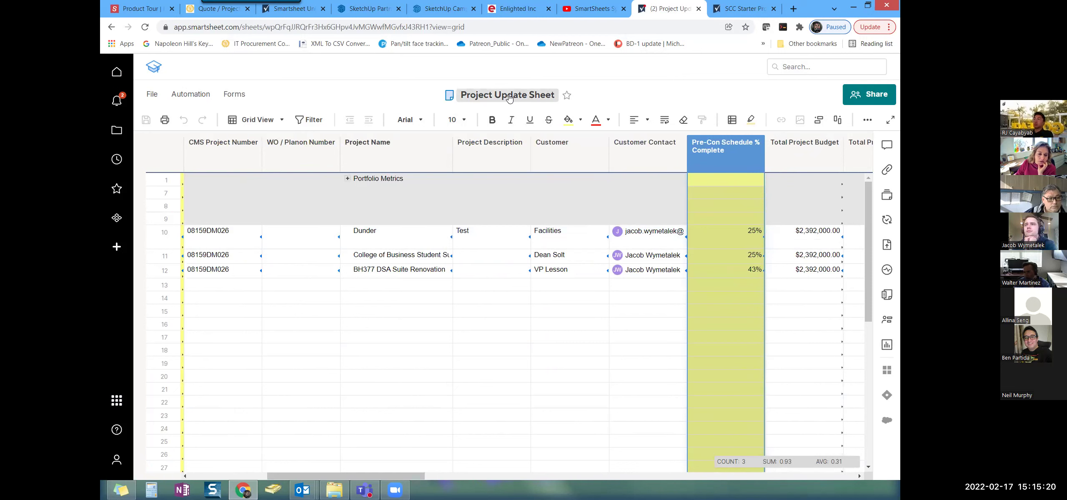
# - Look at the Intake sheet in the workspace, then return to the listing
pyautogui.click(117, 132)
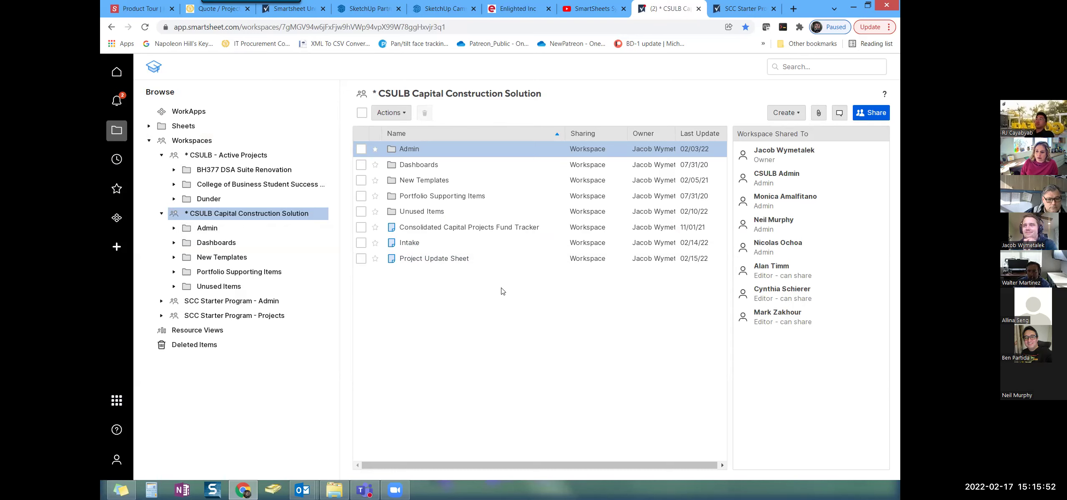
pyautogui.click(413, 243)
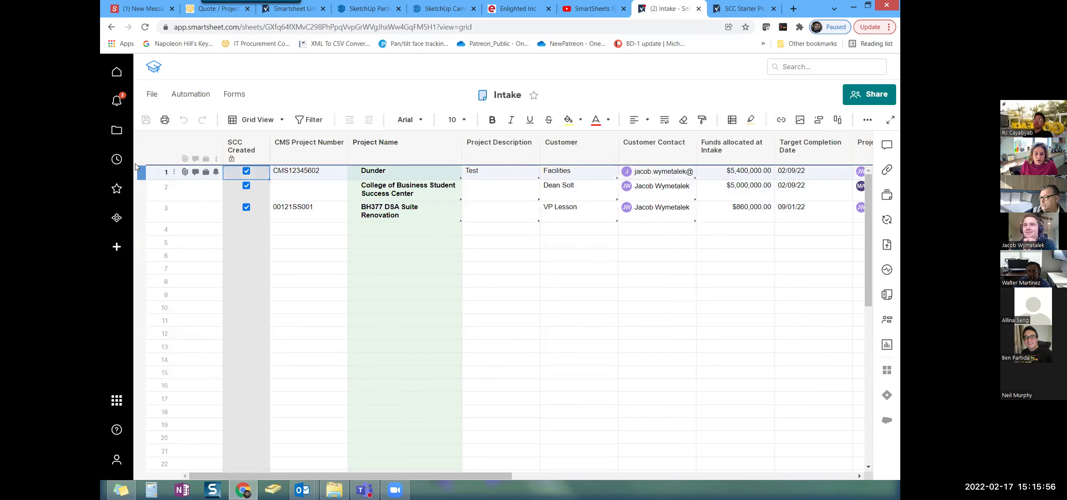
pyautogui.click(116, 131)
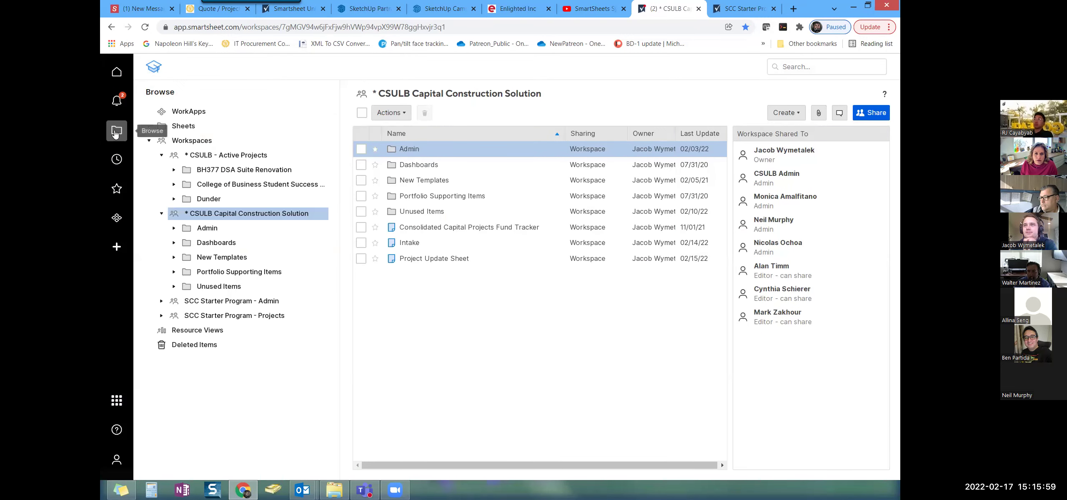
# - Review the Project Update Sheet, then return to the Control Center blueprint setup
pyautogui.click(431, 259)
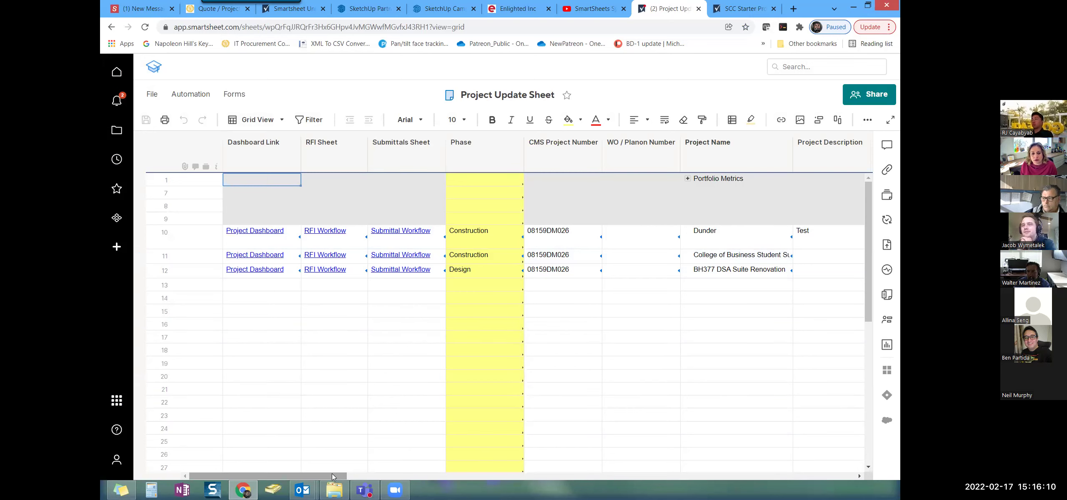
pyautogui.moveTo(334, 476); pyautogui.dragTo(295, 481)
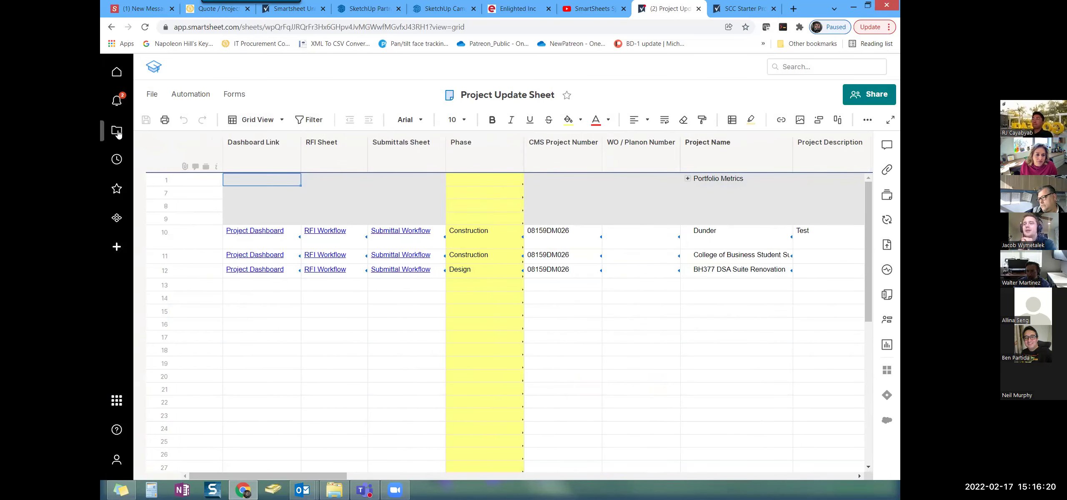
pyautogui.click(117, 132)
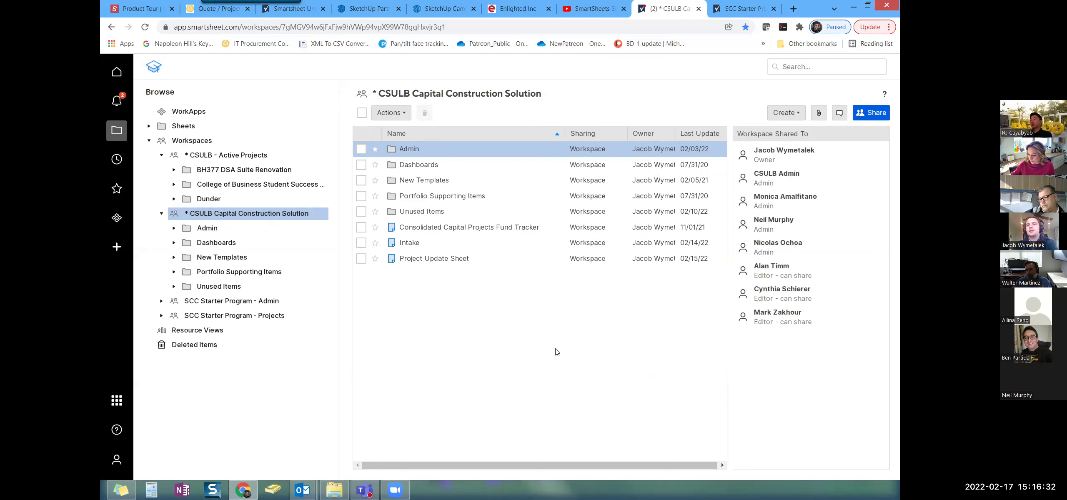
pyautogui.click(738, 13)
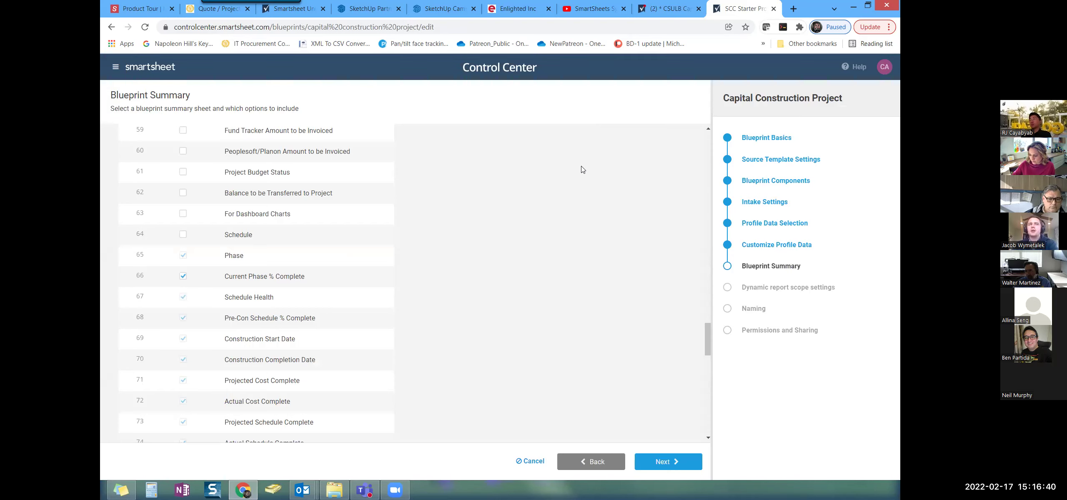
# - Advance past Blueprint Summary to Dynamic report scope, then return to the CSULB workspace
pyautogui.click(659, 462)
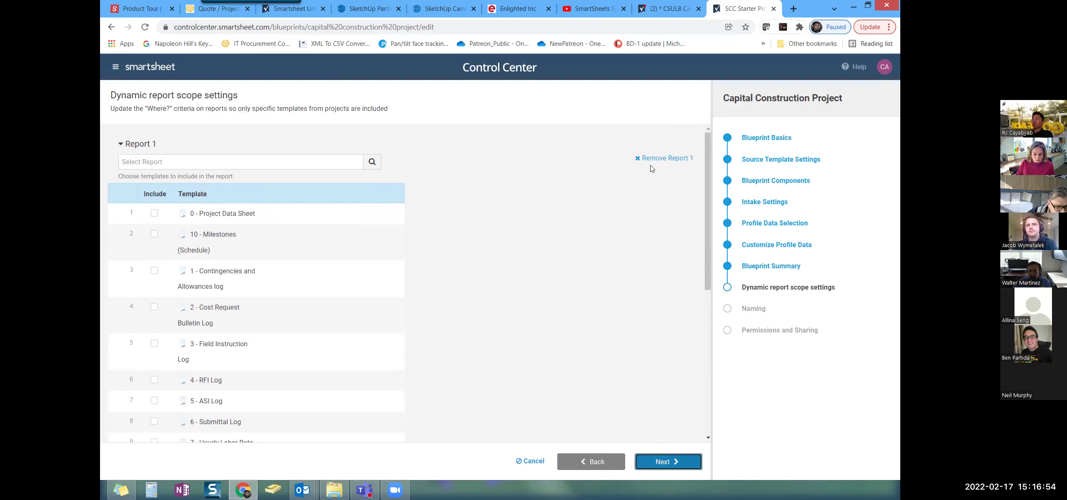
pyautogui.click(656, 10)
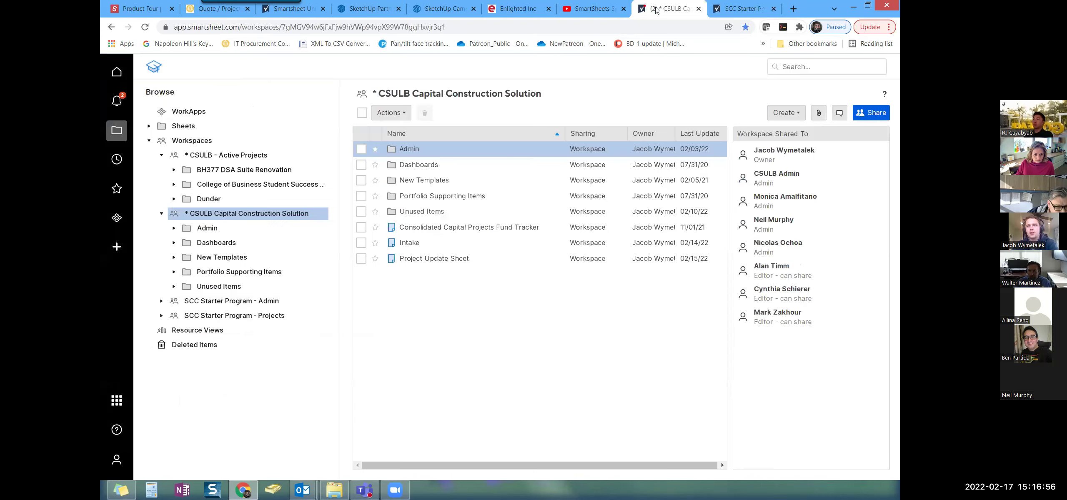
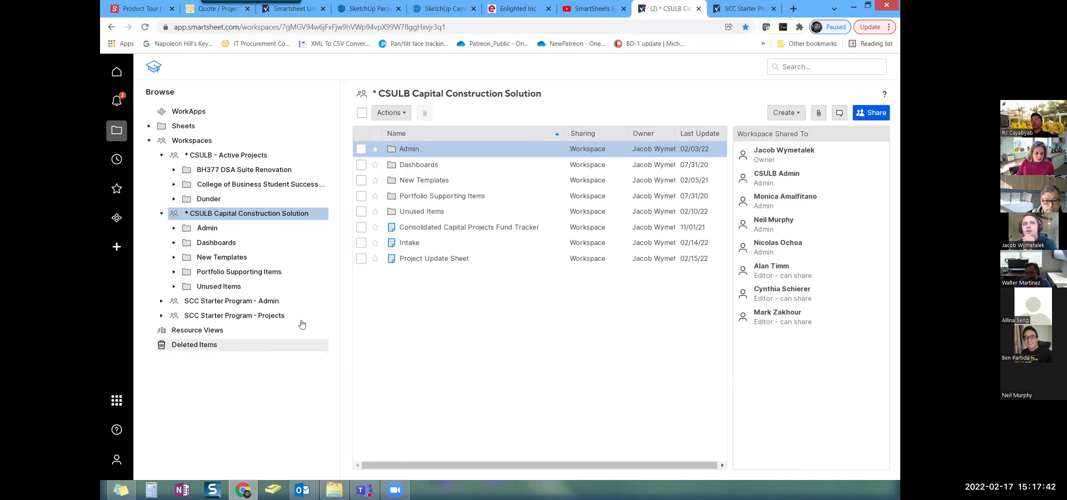
# - Open Portfolio Supporting Items under CSULB Capital Construction Solution to list its sheets and reports
pyautogui.click(430, 195)
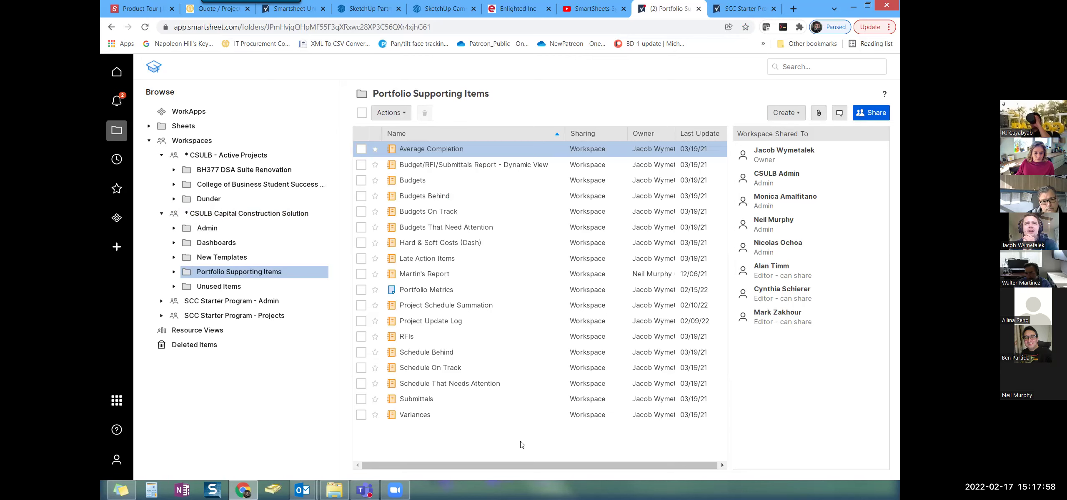
# - Open the RFIs report and replace its Project Update Sheet source with the CSULB - Active Projects workspace
pyautogui.click(408, 335)
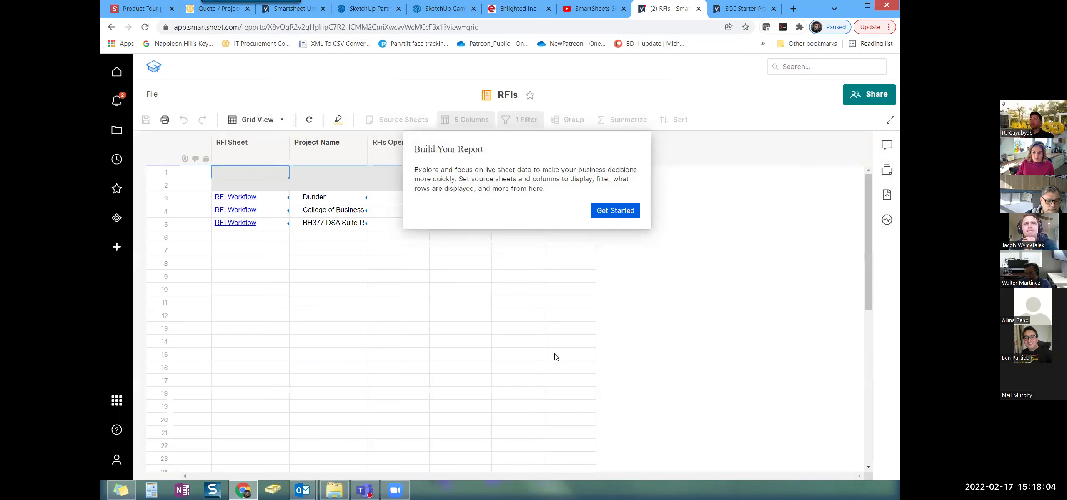
pyautogui.click(614, 211)
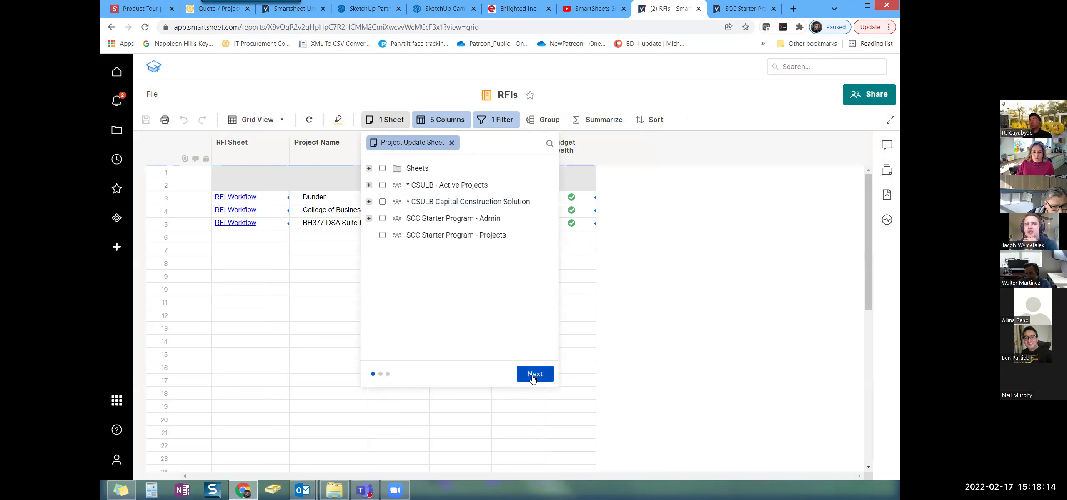
pyautogui.click(451, 143)
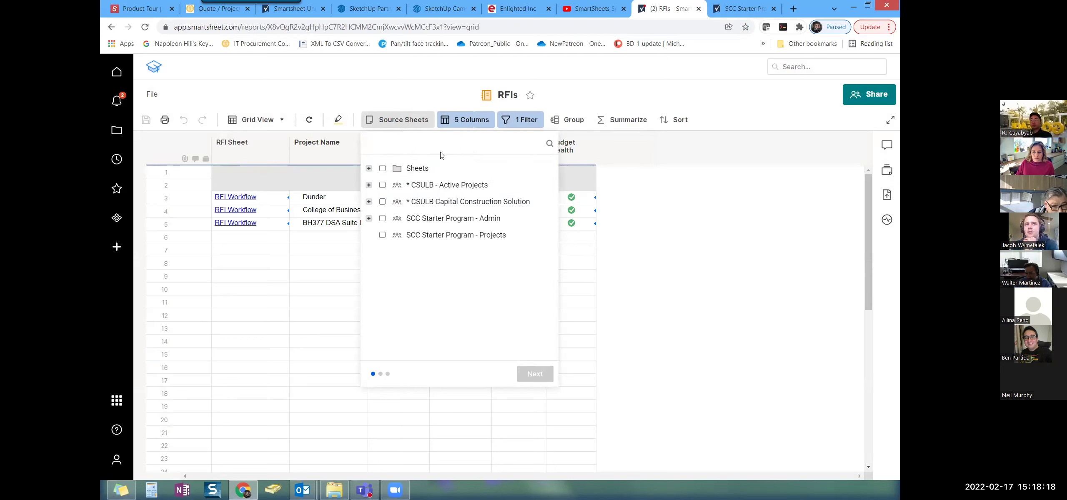
pyautogui.click(383, 184)
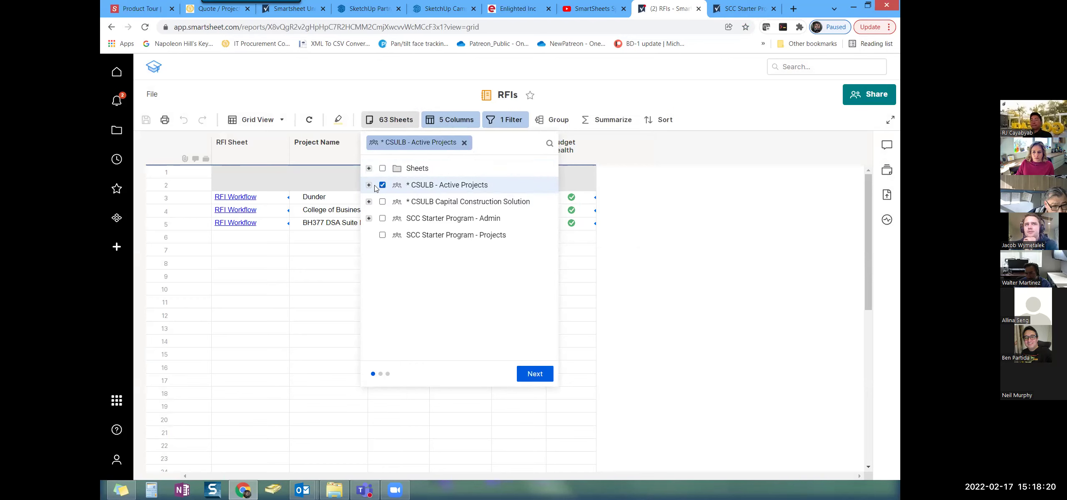
pyautogui.click(368, 185)
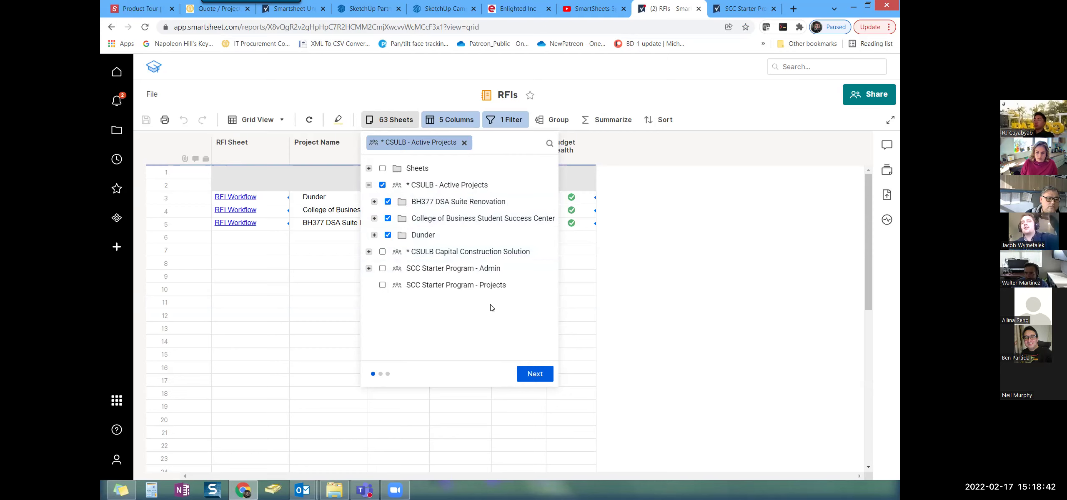
# - Move on to the RFIs report's column choices and scroll through them
pyautogui.click(537, 375)
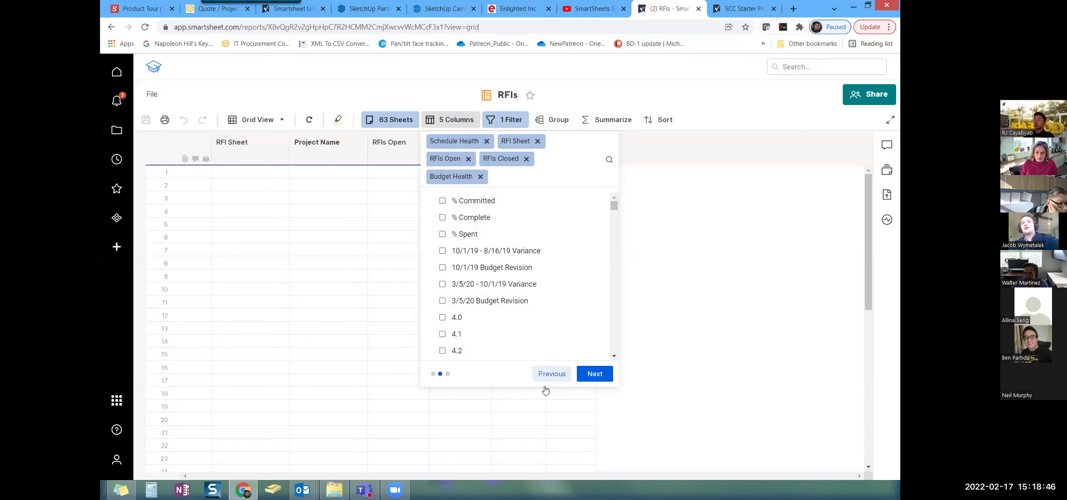
pyautogui.scroll(-1, 613, 208)
pyautogui.moveTo(614, 208); pyautogui.dragTo(614, 223)
pyautogui.moveTo(614, 225); pyautogui.dragTo(615, 312)
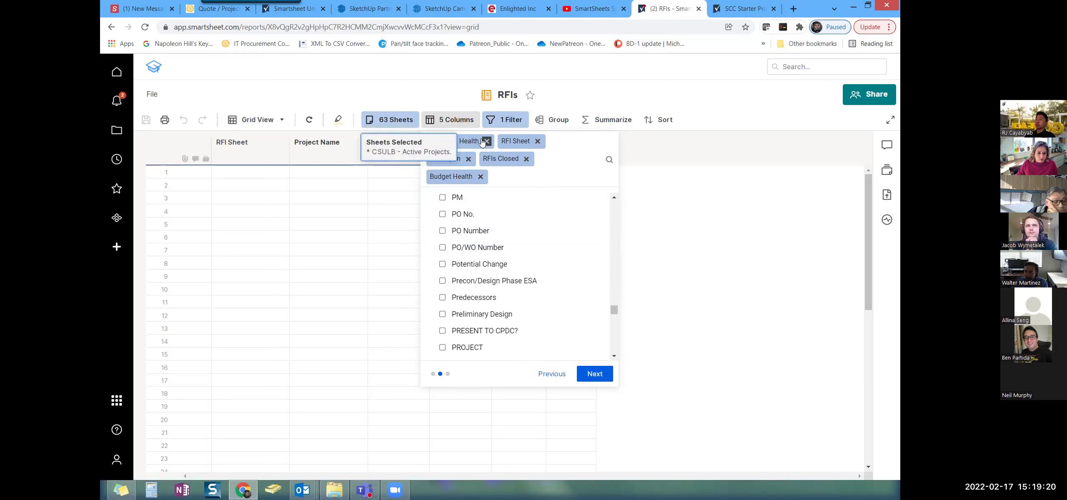
# - Reopen the 63 Sheets source picker, remove CSULB - Active Projects, and cancel
pyautogui.click(383, 122)
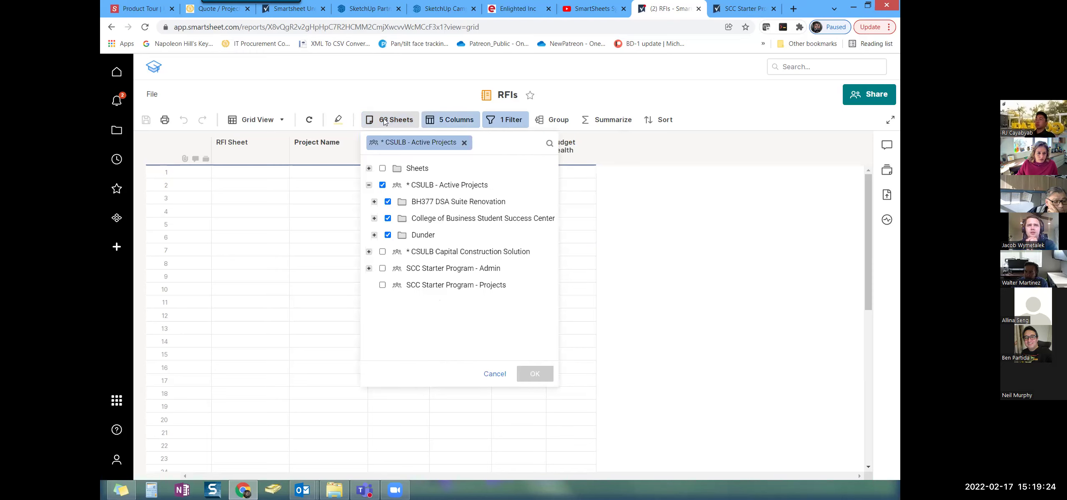
pyautogui.click(464, 143)
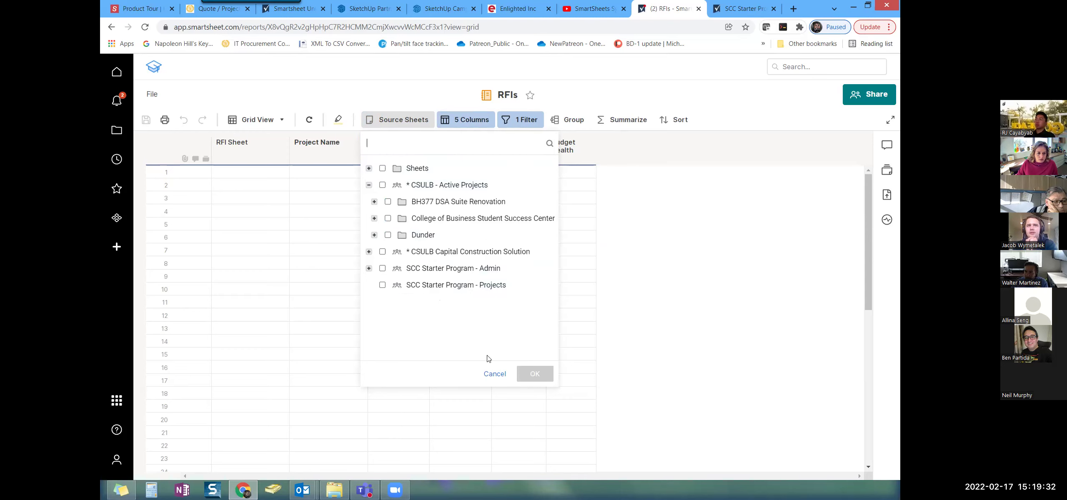
pyautogui.click(491, 374)
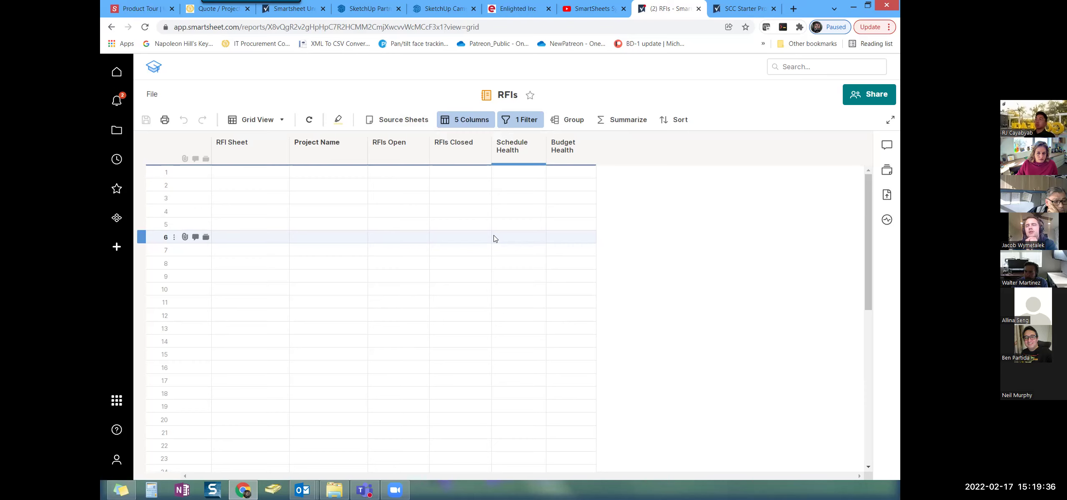
# - In Control Center, select the RFIs report from Portfolio Supporting Items as Report 1
pyautogui.click(738, 9)
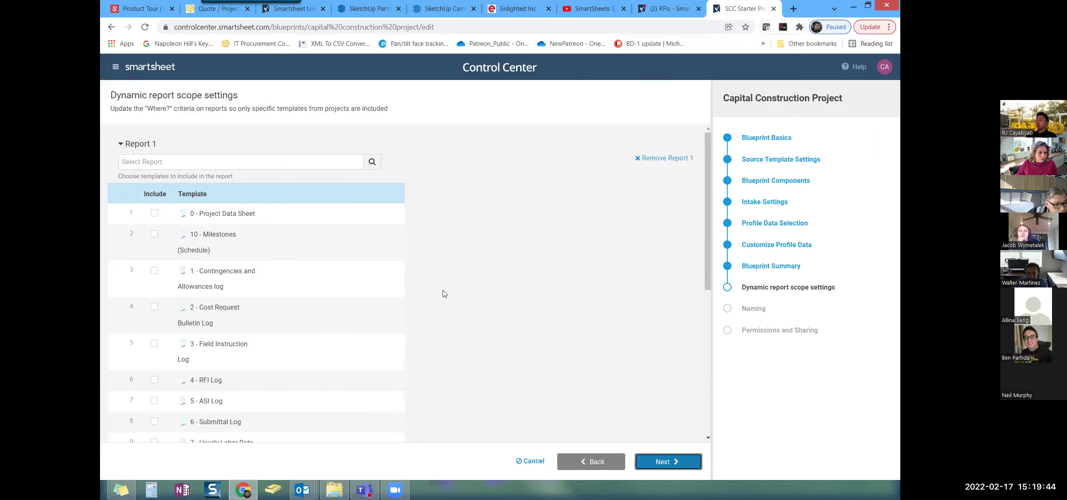
pyautogui.click(373, 163)
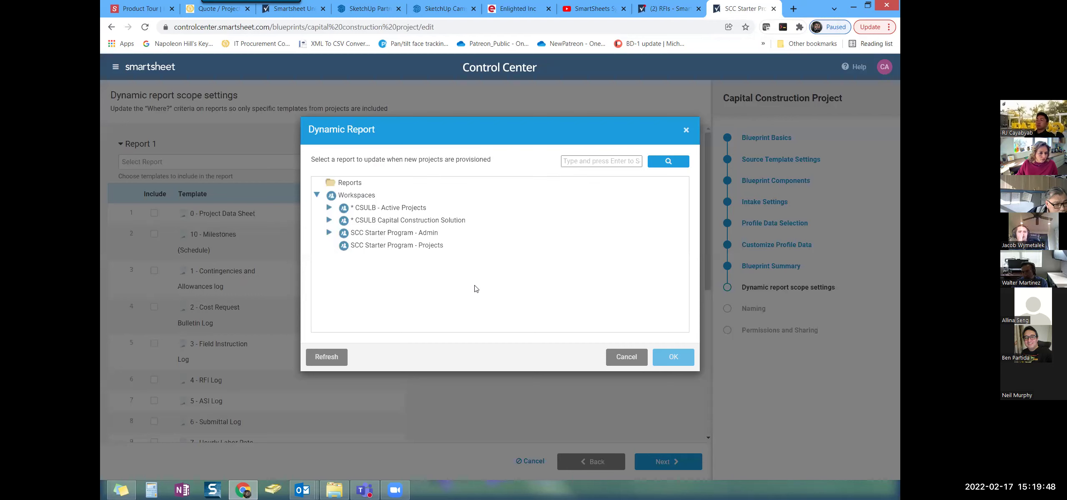
pyautogui.click(329, 221)
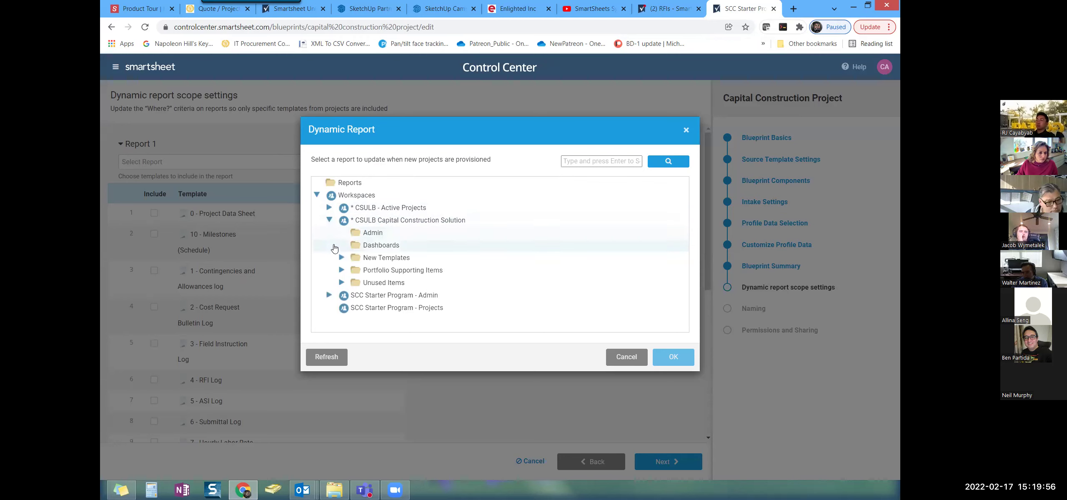
pyautogui.click(341, 270)
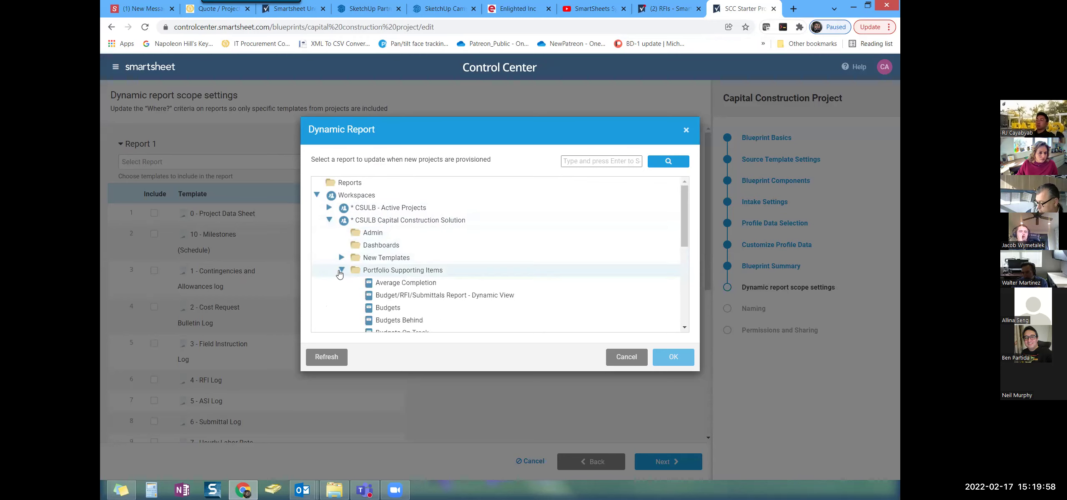
pyautogui.scroll(-3, 340, 280)
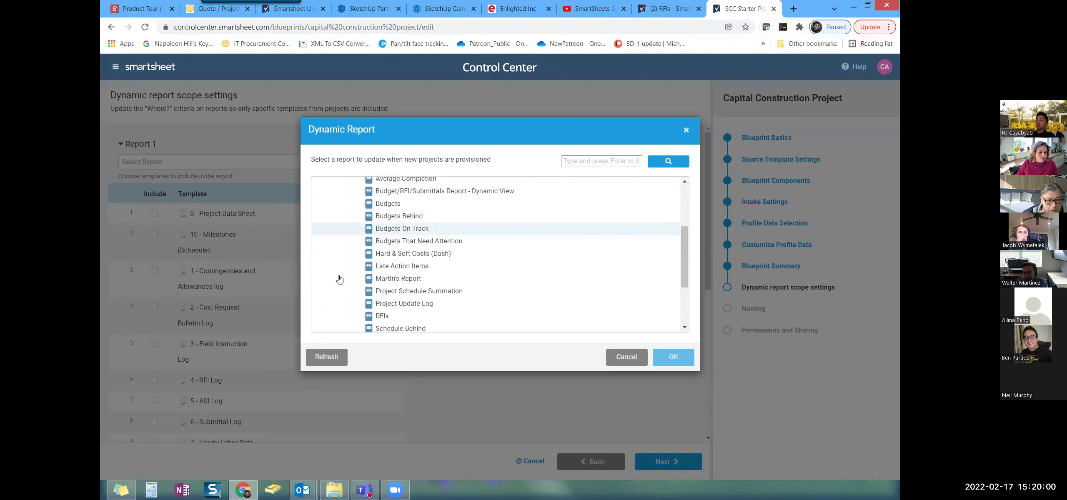
pyautogui.scroll(-1, 340, 280)
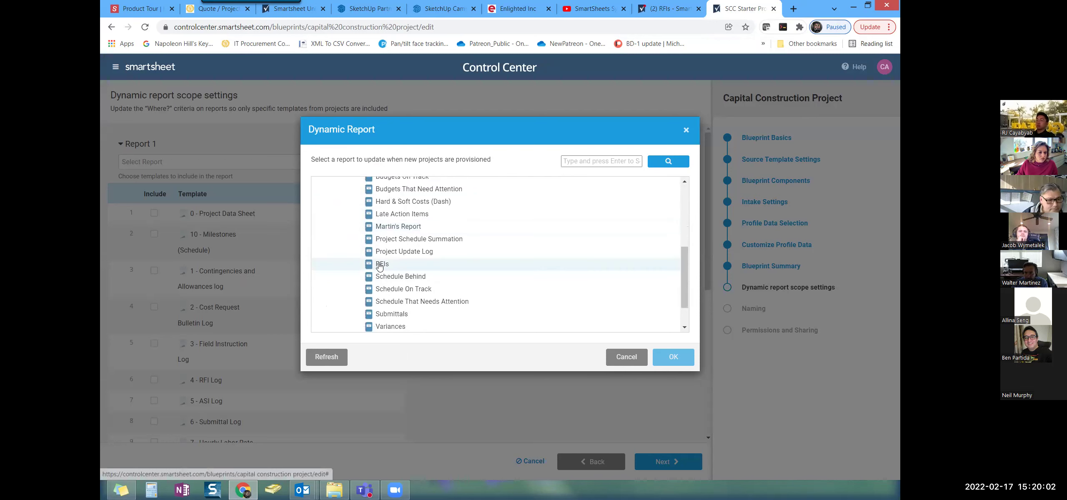
pyautogui.click(339, 263)
pyautogui.click(672, 357)
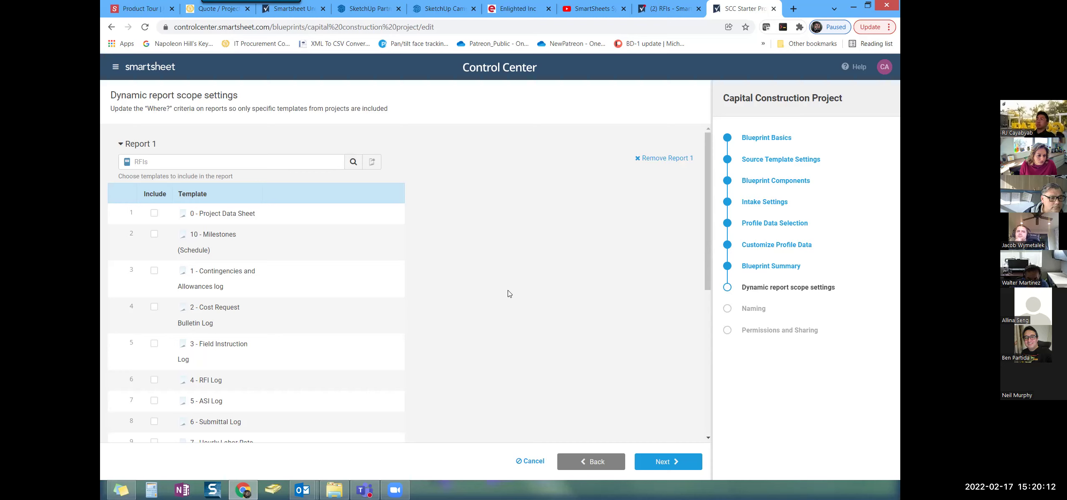
# - Include only the 4 - RFI Log template in the report scope and advance to Naming
pyautogui.click(155, 382)
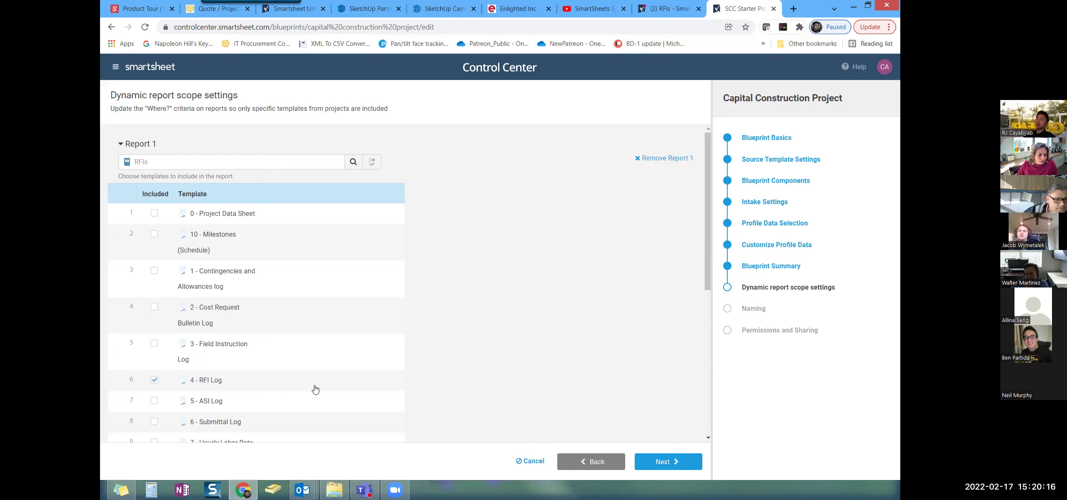
pyautogui.scroll(-1, 315, 388)
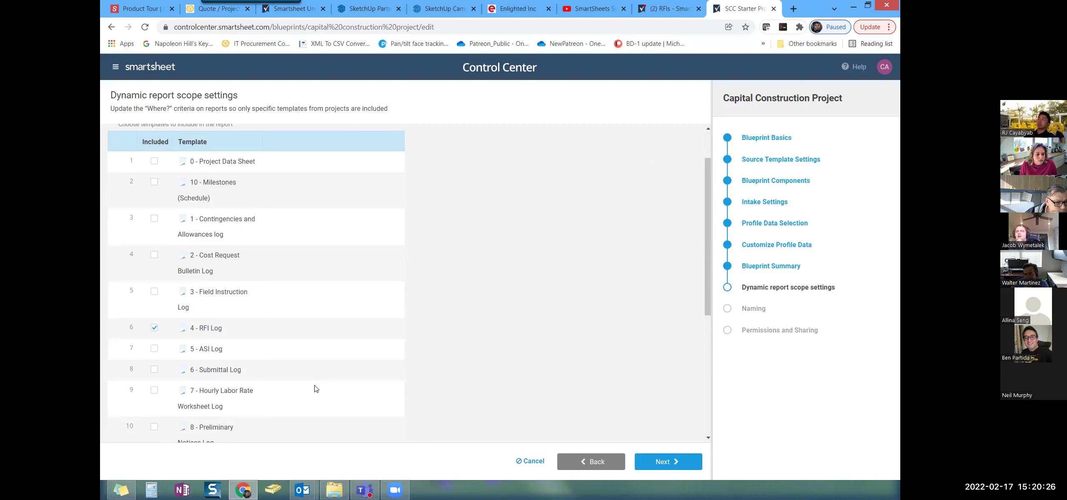
pyautogui.scroll(2, 317, 388)
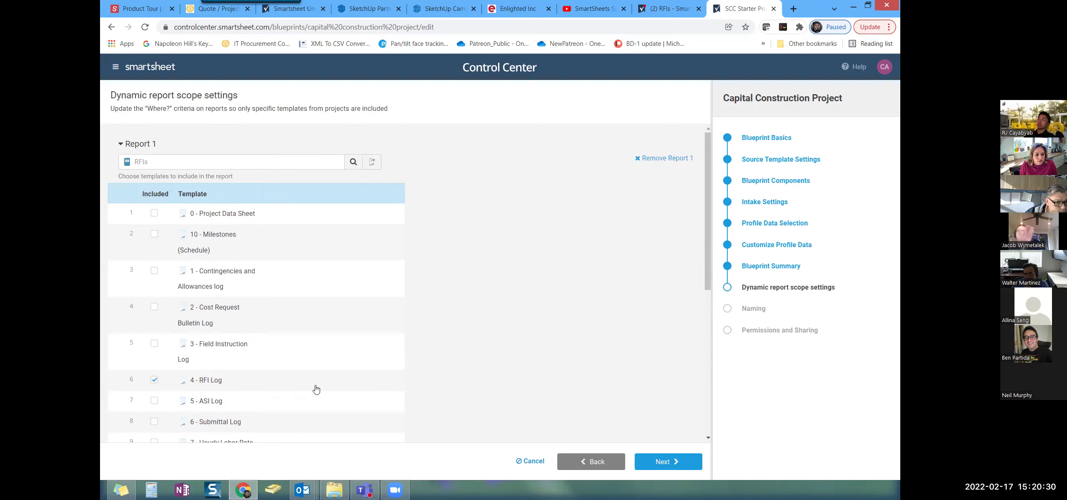
pyautogui.scroll(-2, 316, 389)
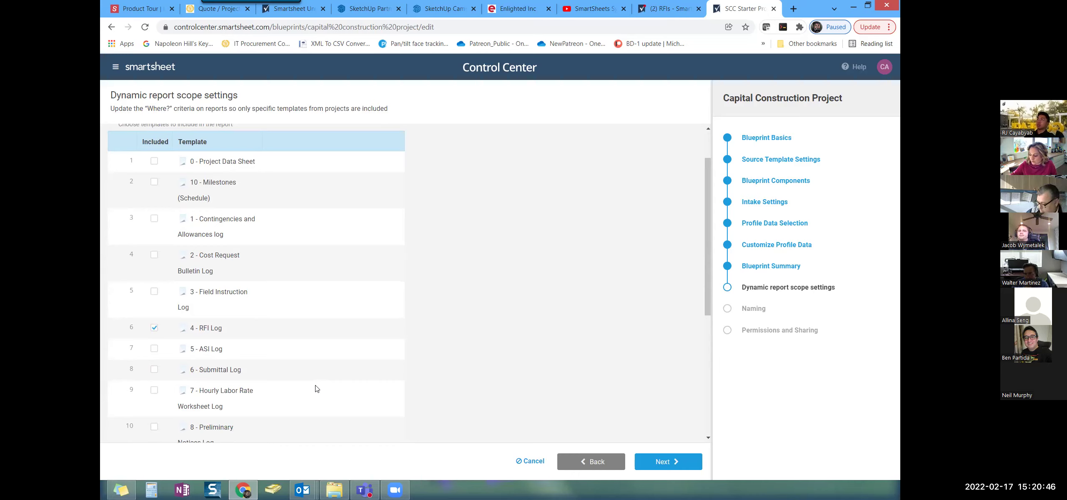
pyautogui.scroll(-3, 317, 388)
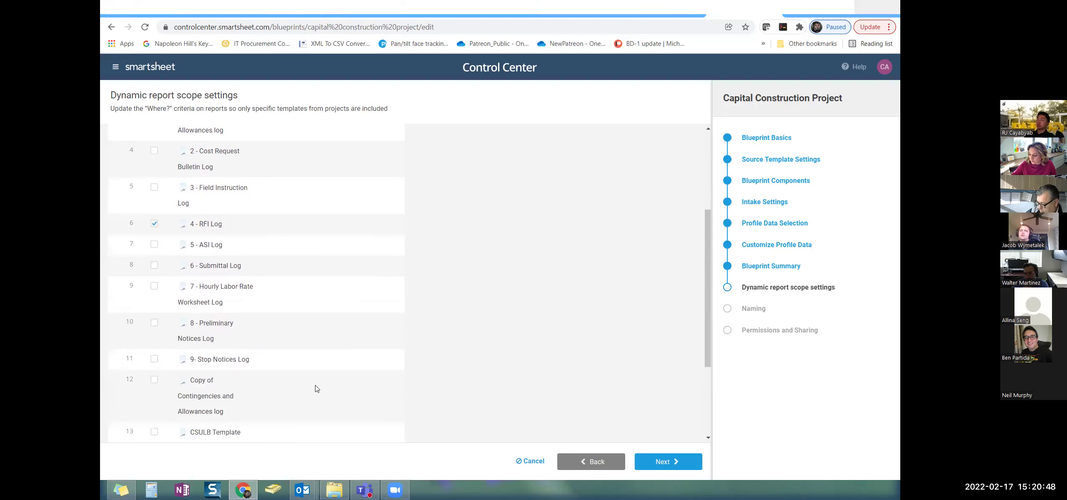
pyautogui.click(668, 464)
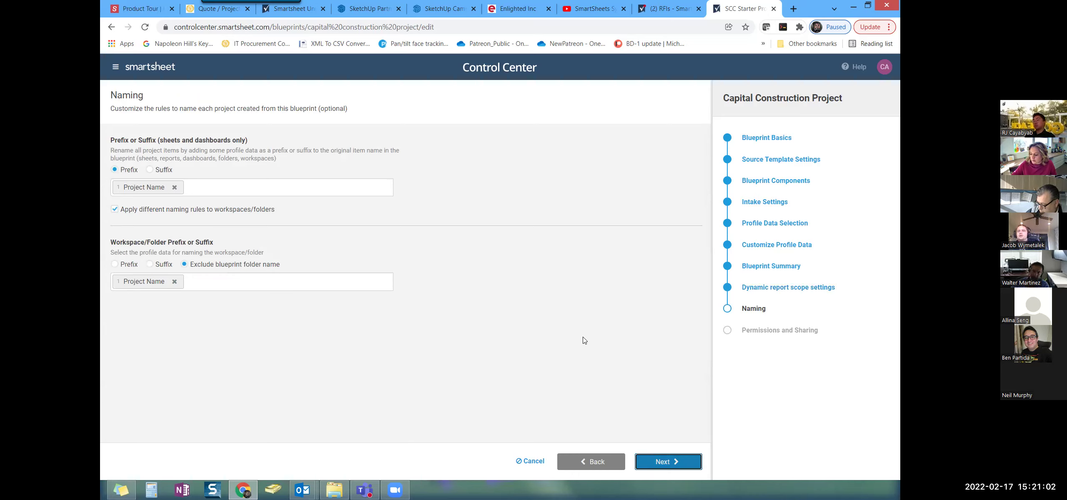
# - Go back to the empty RFIs report with its six columns, RFI Sheet to Budget Health
pyautogui.click(654, 9)
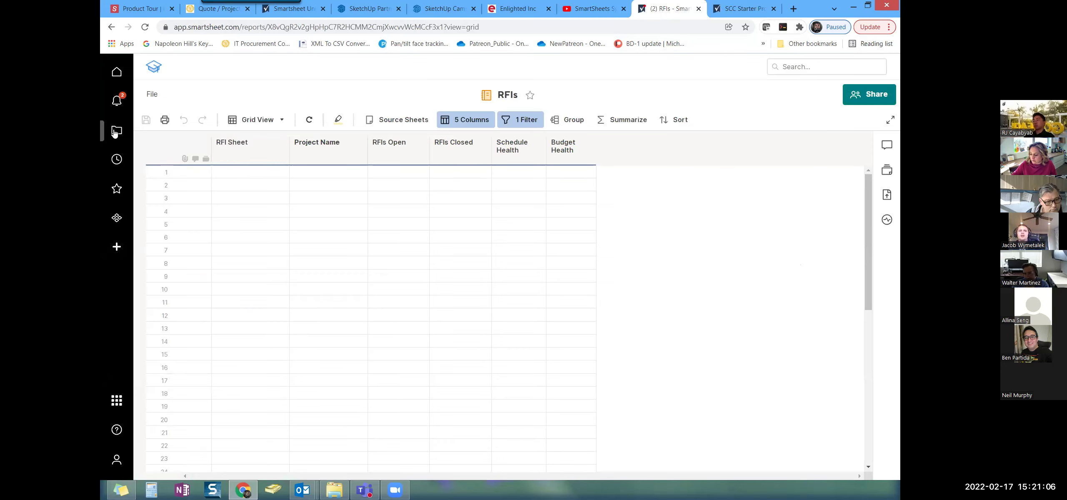
# - Browse CSULB - Active Projects and open the BH377 DSA Suite Renovation folder
pyautogui.click(116, 132)
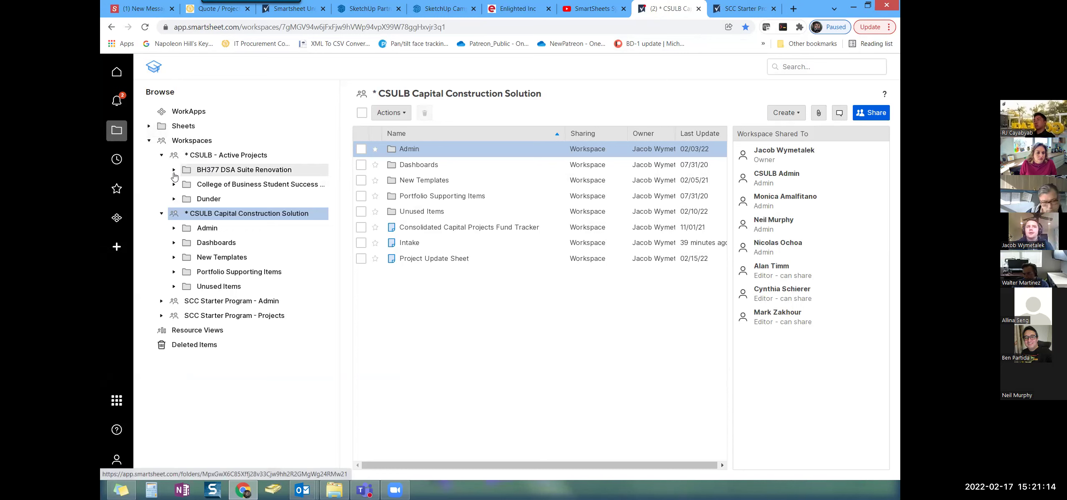
pyautogui.click(174, 170)
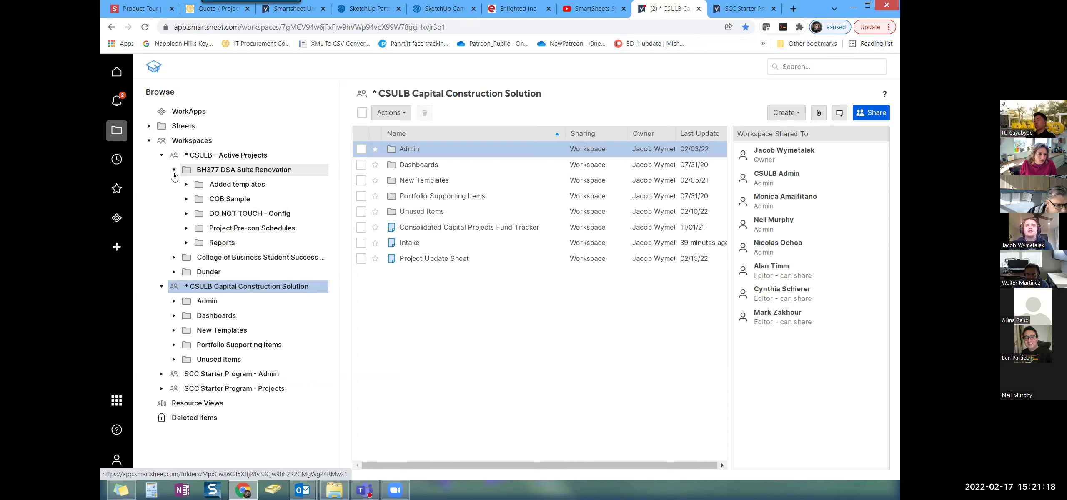
pyautogui.click(202, 172)
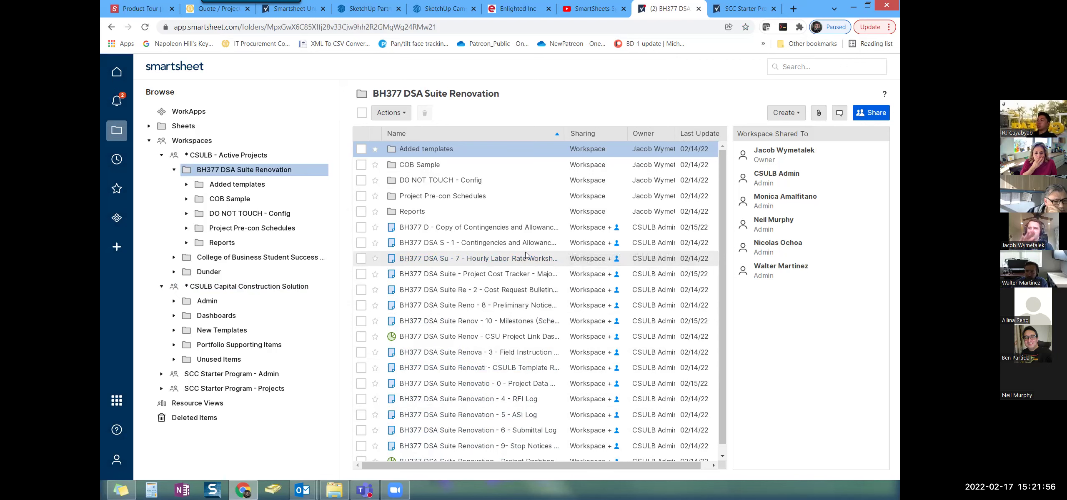
# - Check the folder's Actions menu, then return to the blueprint's Naming step in Control Center
pyautogui.scroll(-1, 526, 253)
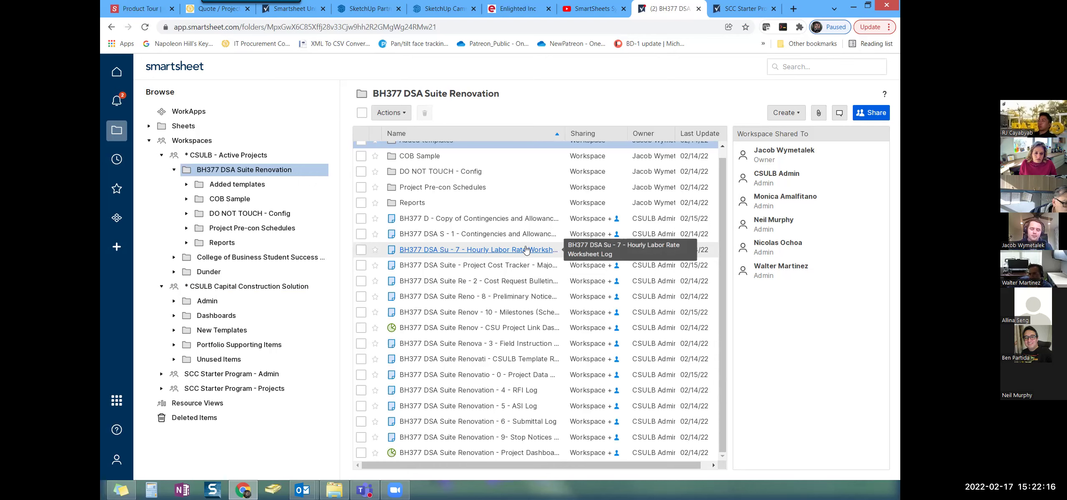
pyautogui.scroll(1, 458, 188)
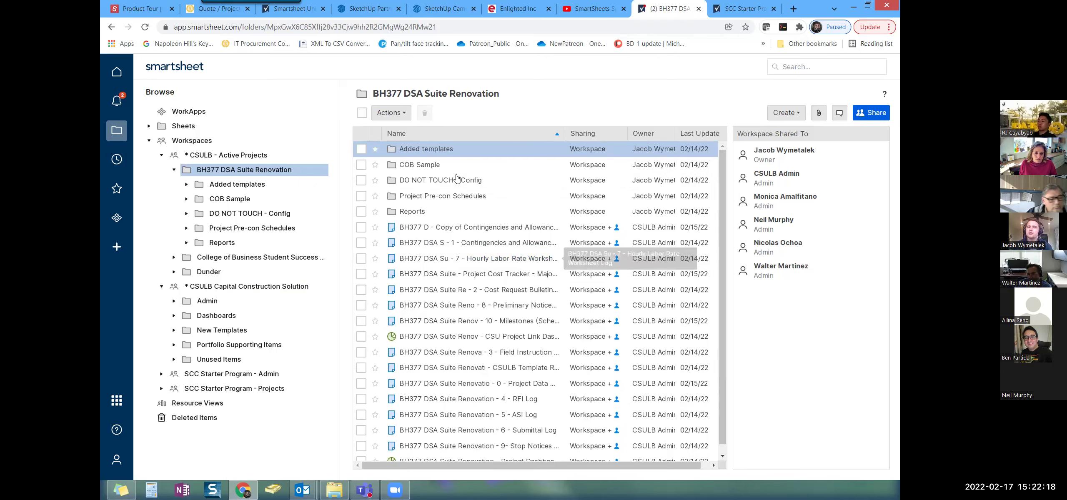
pyautogui.click(407, 117)
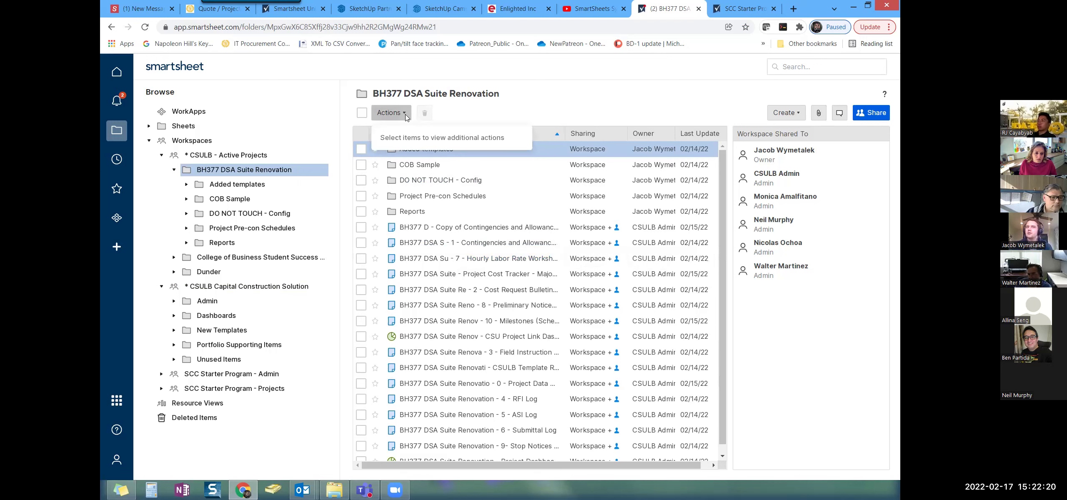
pyautogui.click(523, 116)
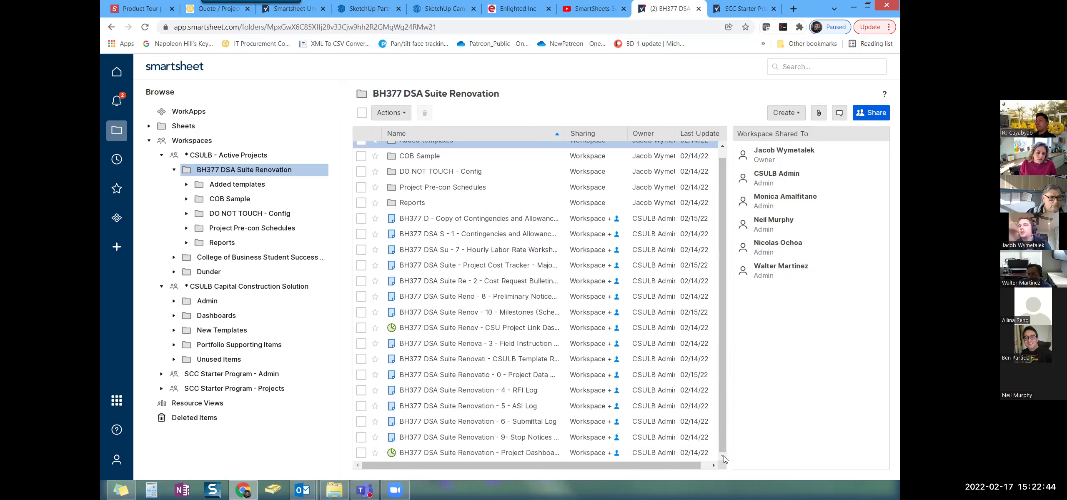
pyautogui.scroll(1, 401, 379)
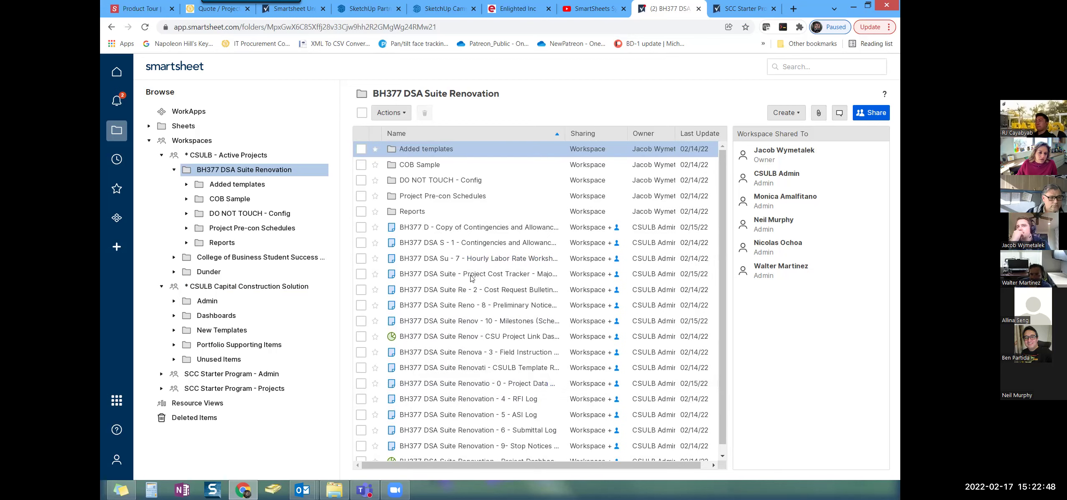
pyautogui.click(733, 14)
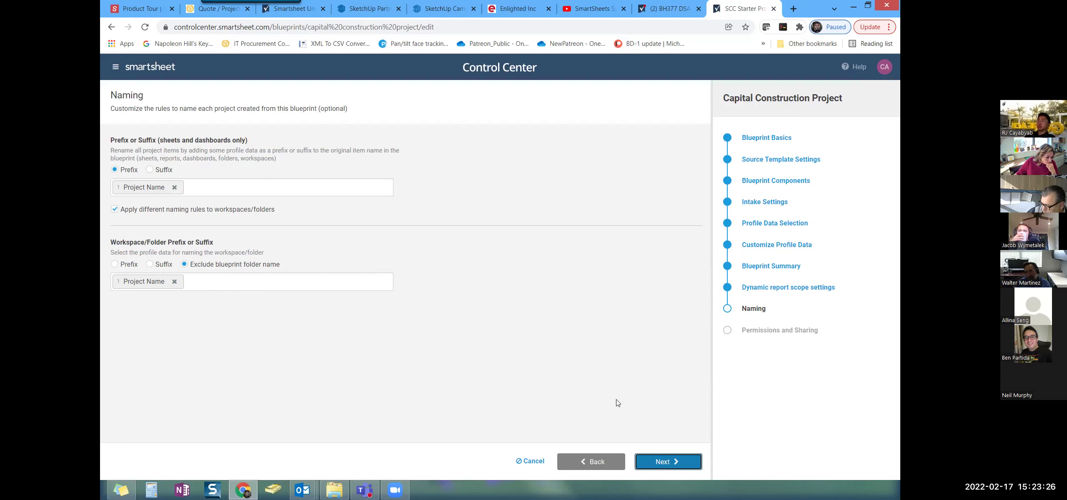
# - Advance the Capital Construction Project blueprint from Naming to Permissions and Sharing
pyautogui.click(657, 460)
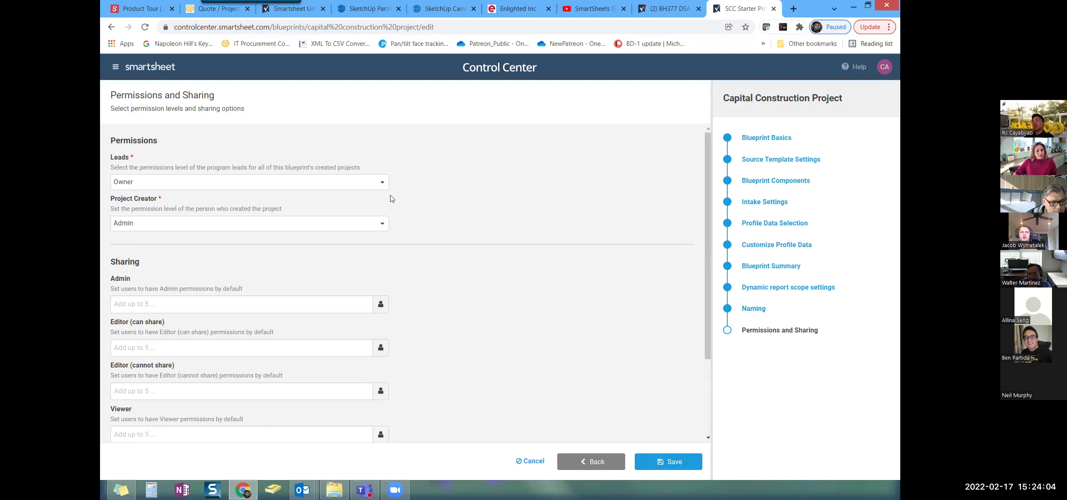
pyautogui.click(382, 184)
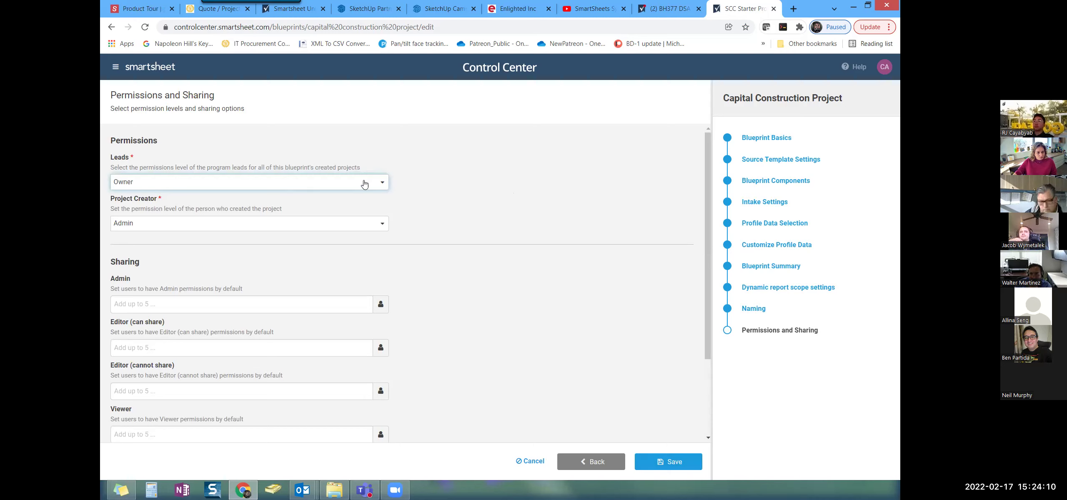
pyautogui.click(378, 183)
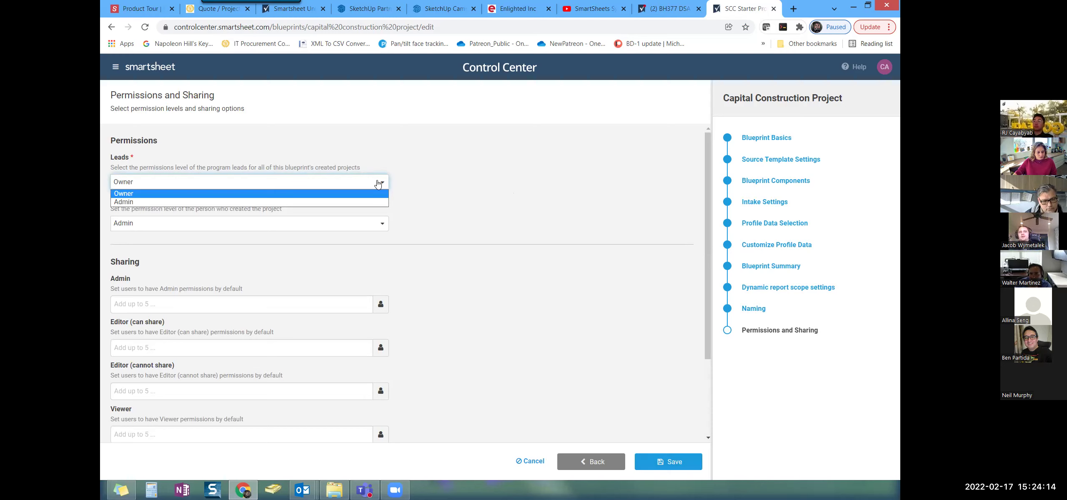
pyautogui.click(406, 135)
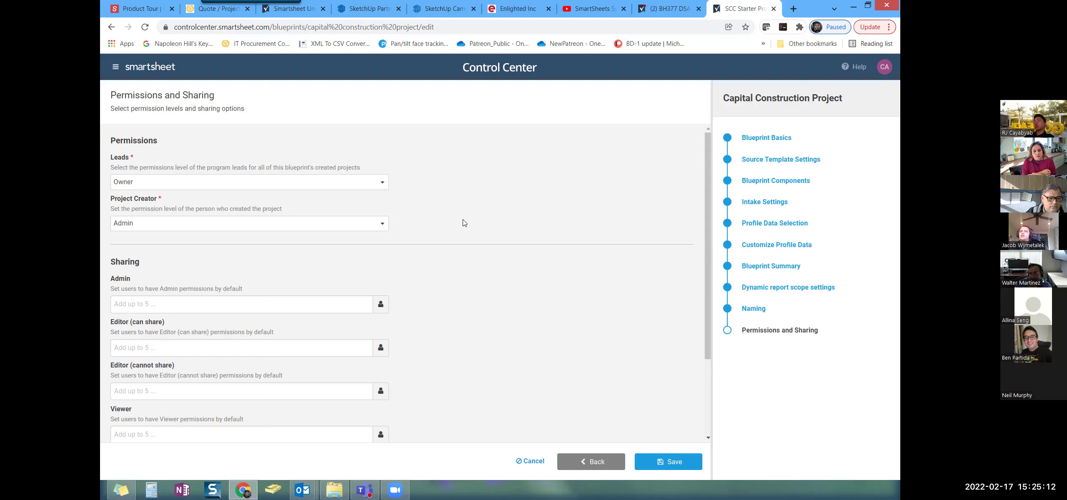
pyautogui.scroll(-1, 462, 219)
pyautogui.scroll(-1, 463, 223)
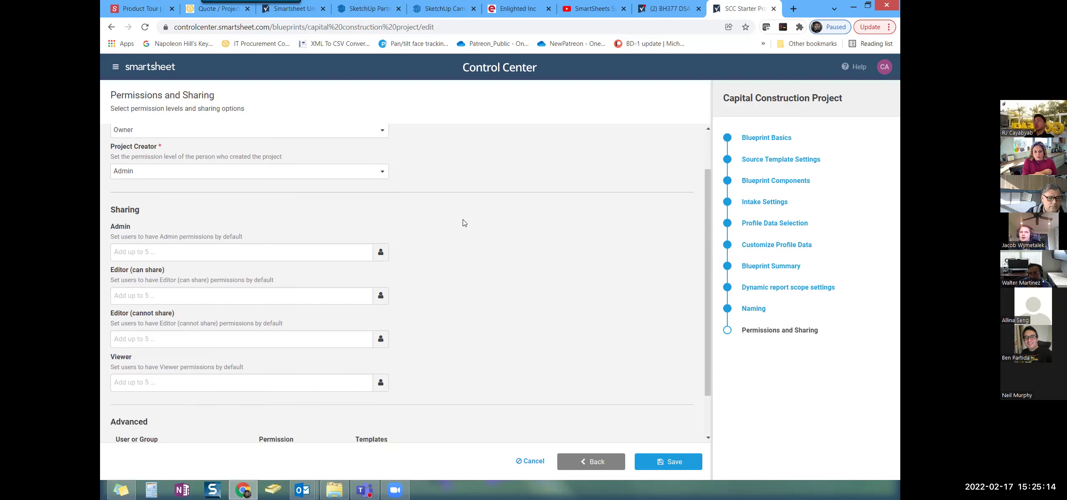
pyautogui.scroll(-1, 462, 223)
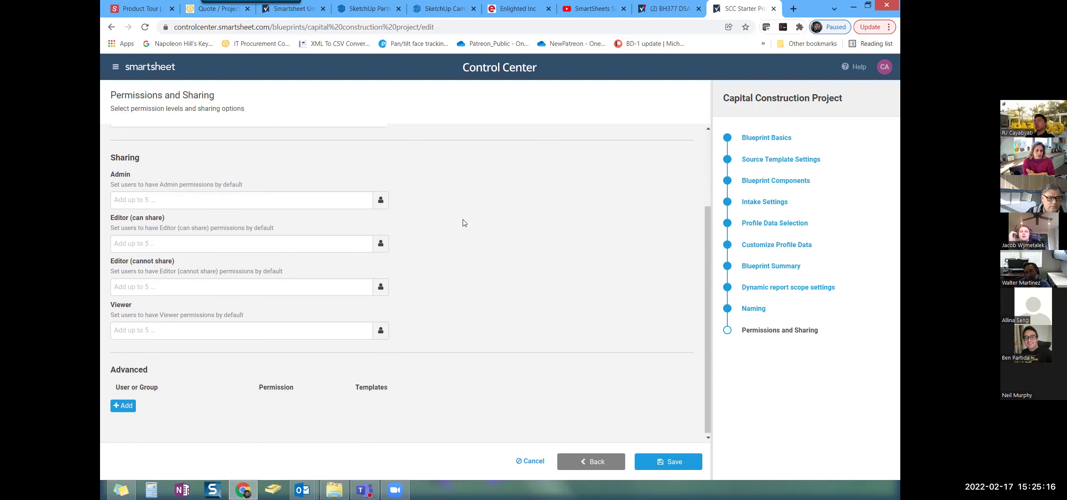
pyautogui.scroll(1, 464, 222)
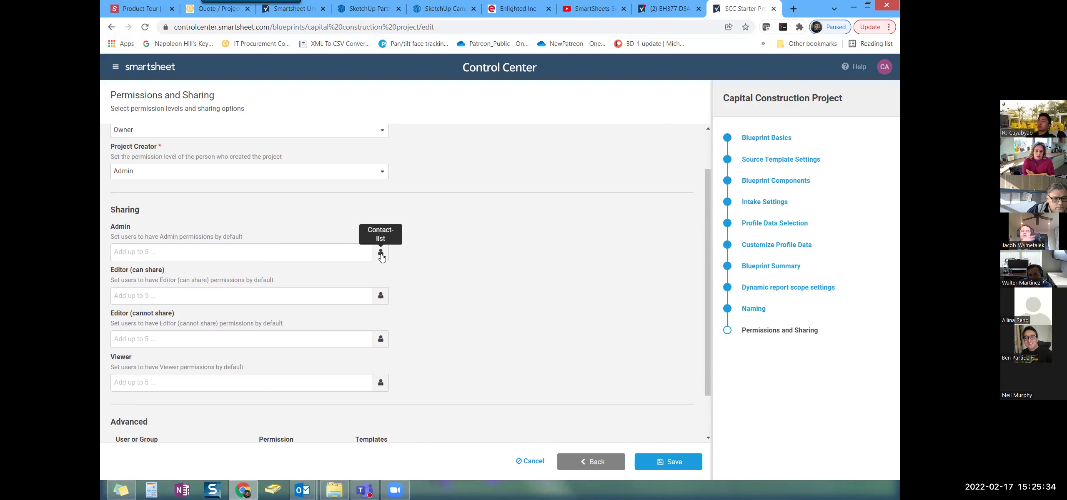
pyautogui.click(241, 255)
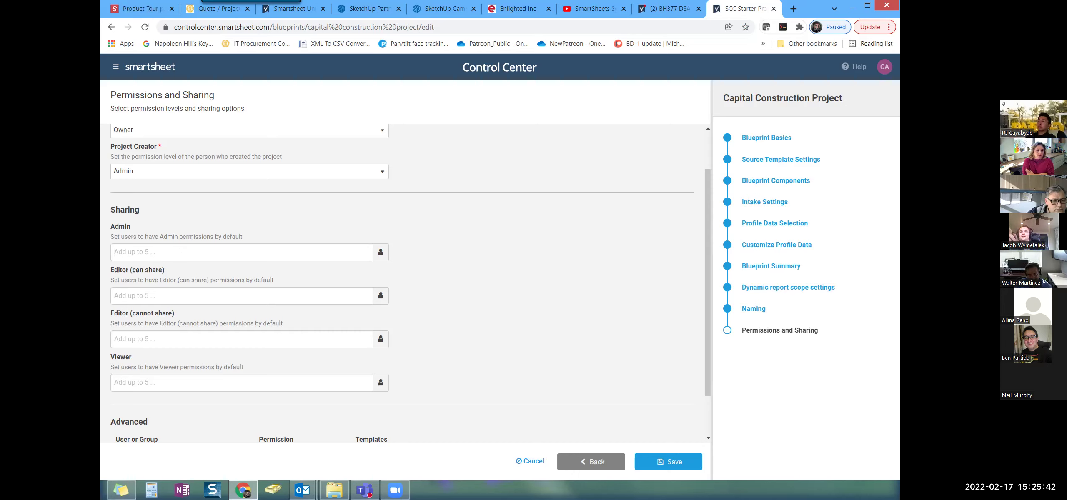
pyautogui.write('grou')
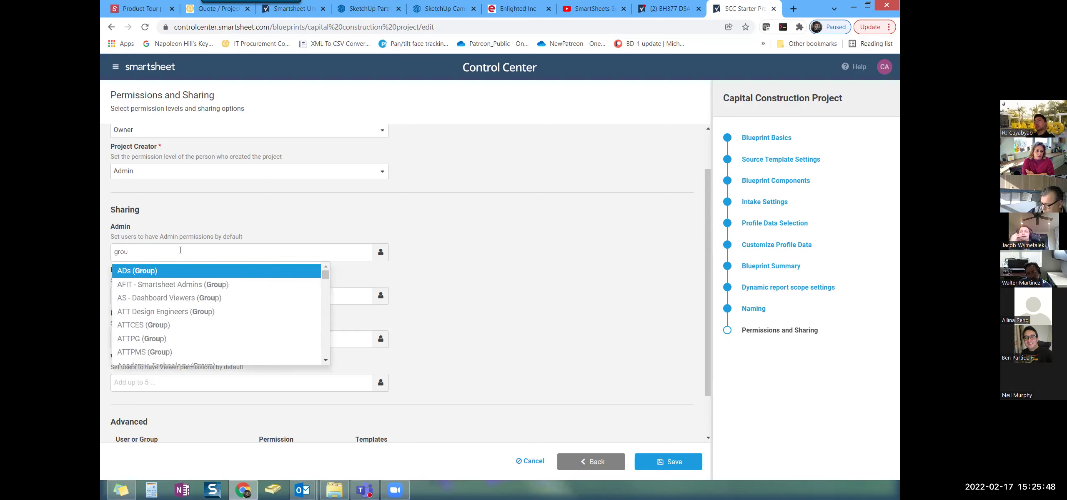
pyautogui.press('BackSpace')
pyautogui.press('BackSpace')
pyautogui.press('BackSpace')
pyautogui.press('BackSpace')
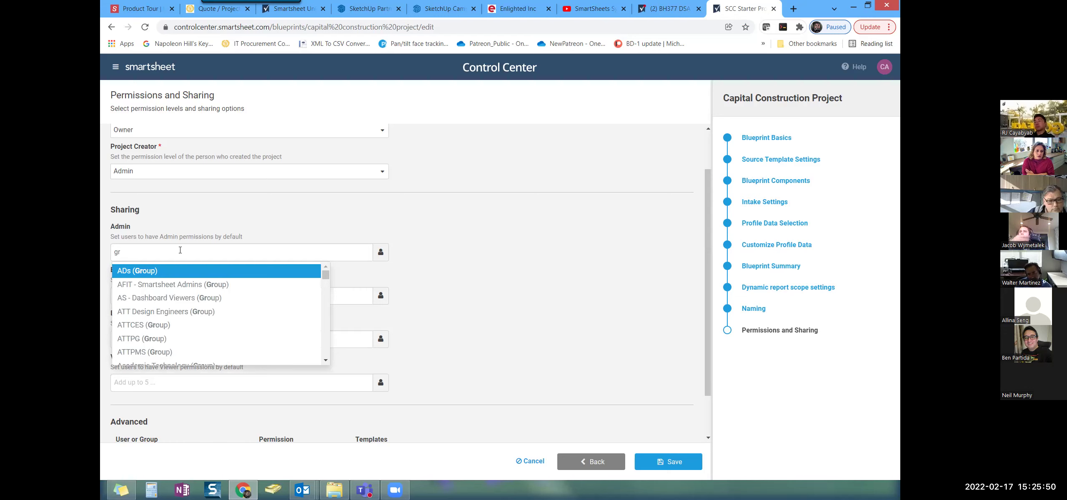
pyautogui.write('cs')
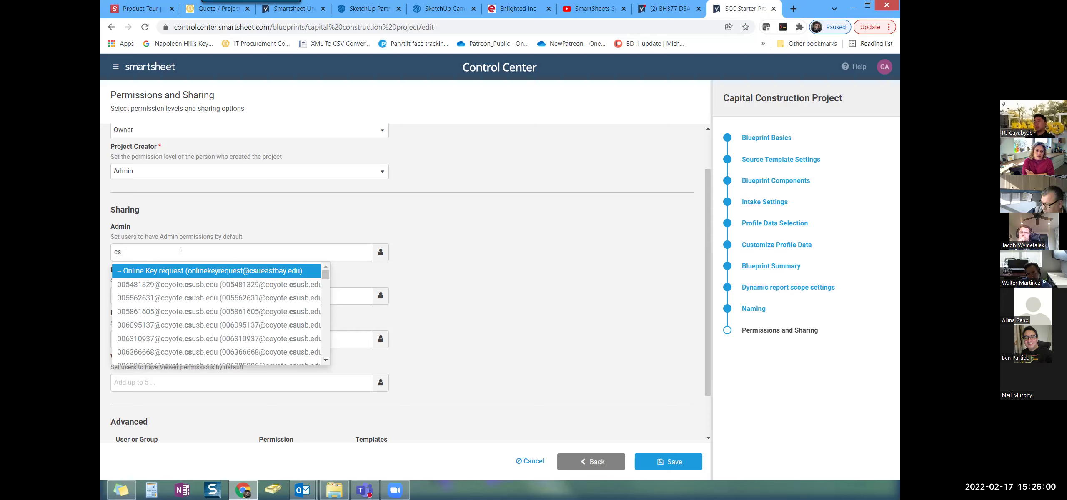
pyautogui.press('BackSpace')
pyautogui.press('BackSpace')
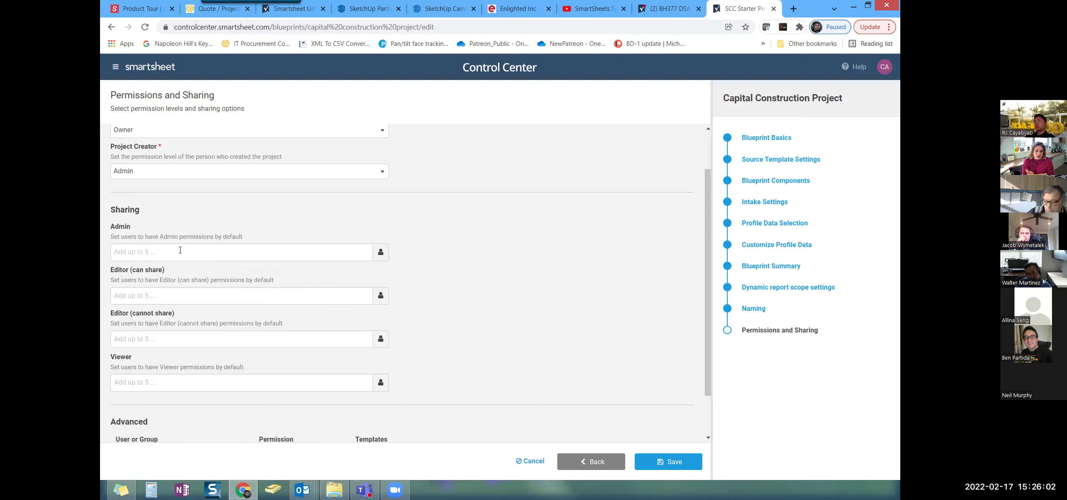
pyautogui.write('CSULB')
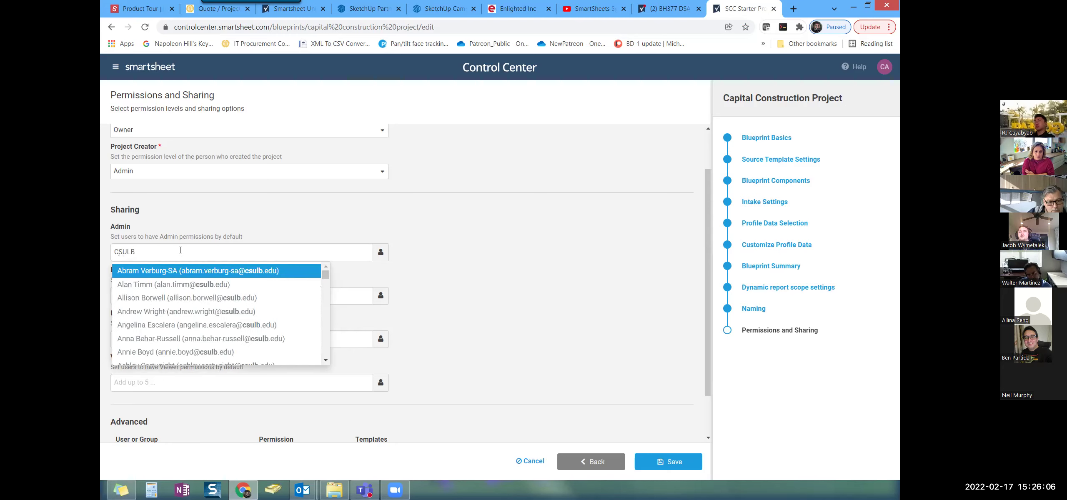
pyautogui.moveTo(325, 275)
pyautogui.mouseDown()
pyautogui.moveTo(329, 364)
pyautogui.moveTo(326, 280)
pyautogui.mouseUp()
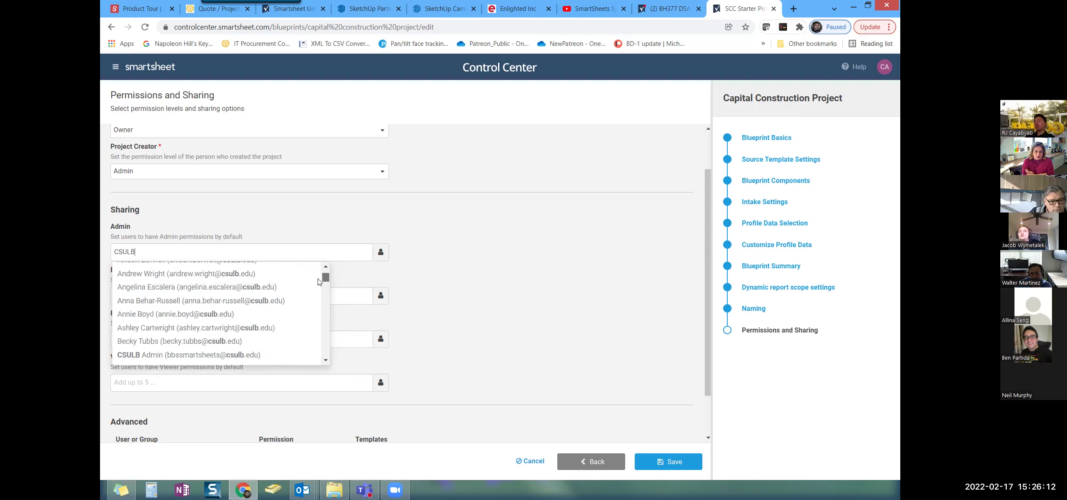
pyautogui.click(329, 229)
pyautogui.moveTo(157, 254); pyautogui.dragTo(112, 253)
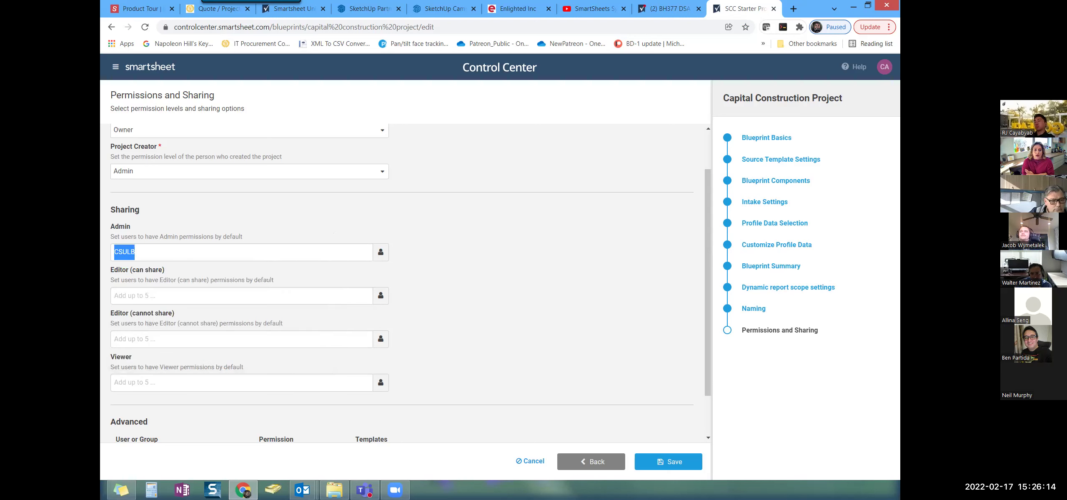
pyautogui.press('BackSpace')
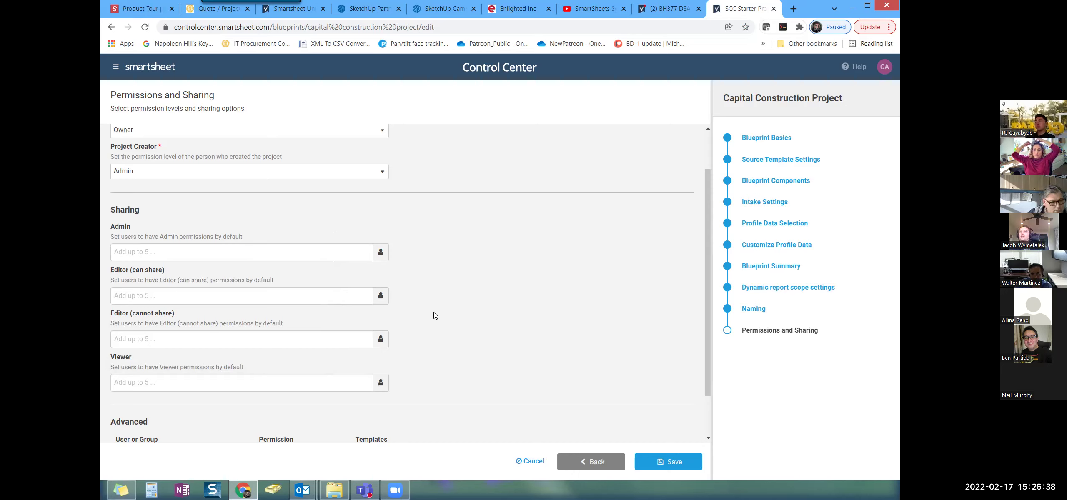
# - Search 'bbs' in the Admin field and add the CSULB Admin account as default Admin
pyautogui.click(280, 255)
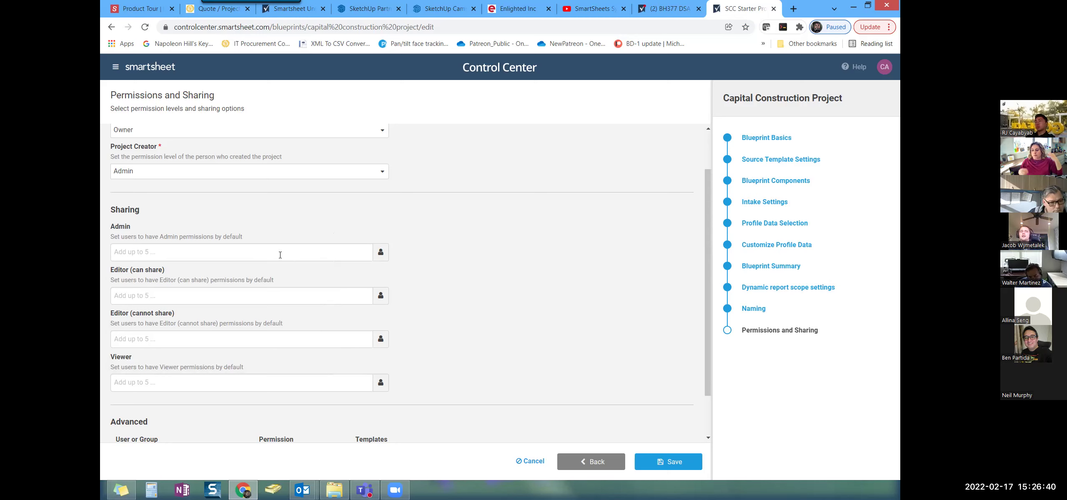
pyautogui.write('bbs')
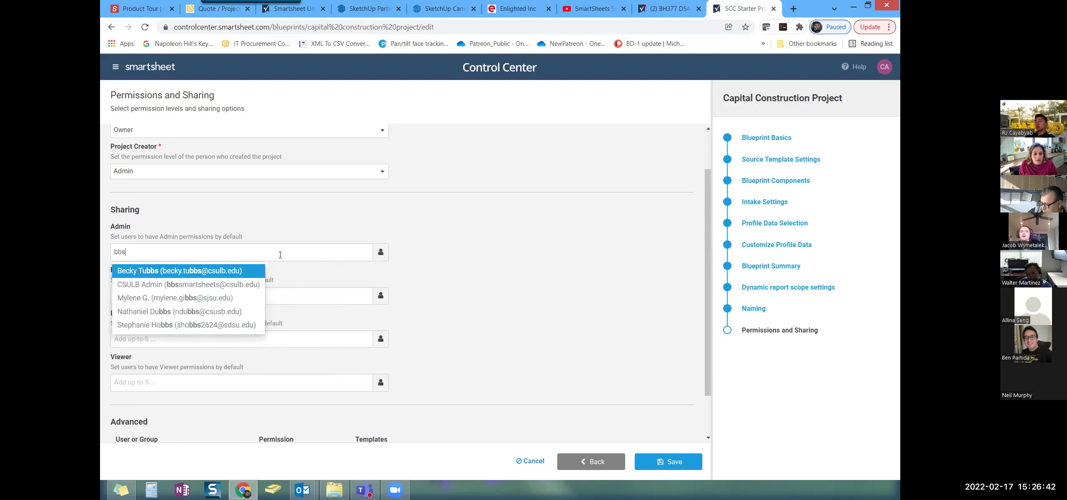
pyautogui.click(235, 285)
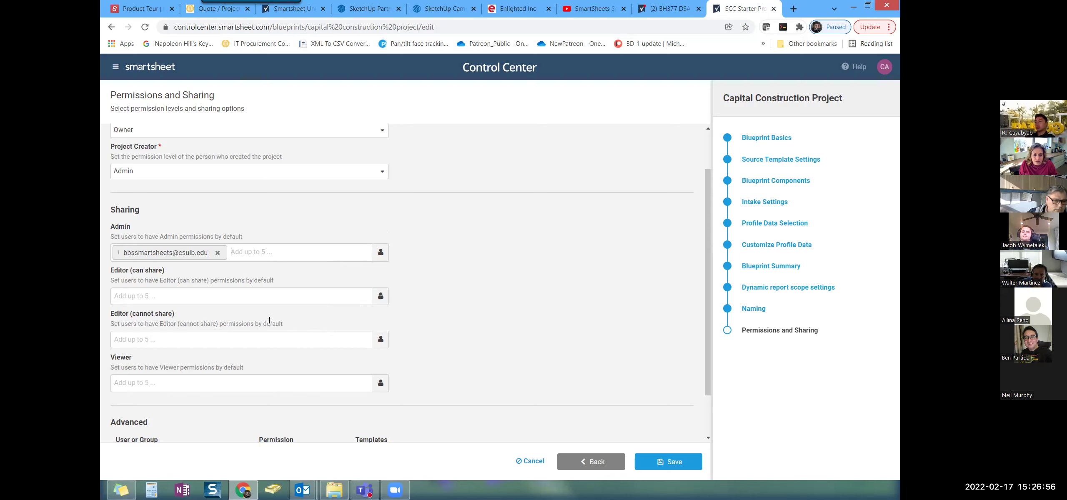
pyautogui.scroll(-2, 269, 320)
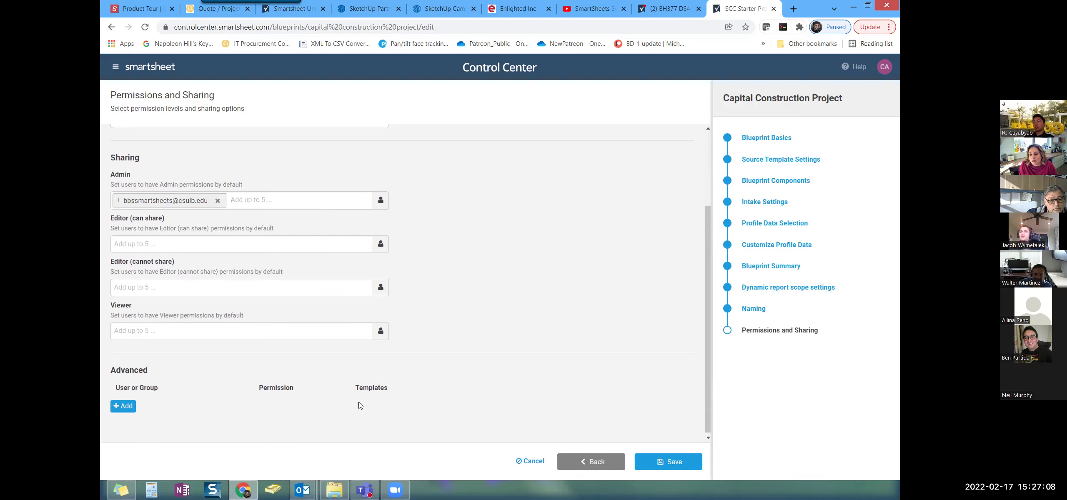
# - Scroll through the sharing defaults: one Admin account, with Editor, Viewer and Advanced empty
pyautogui.scroll(1, 466, 354)
pyautogui.scroll(3, 466, 351)
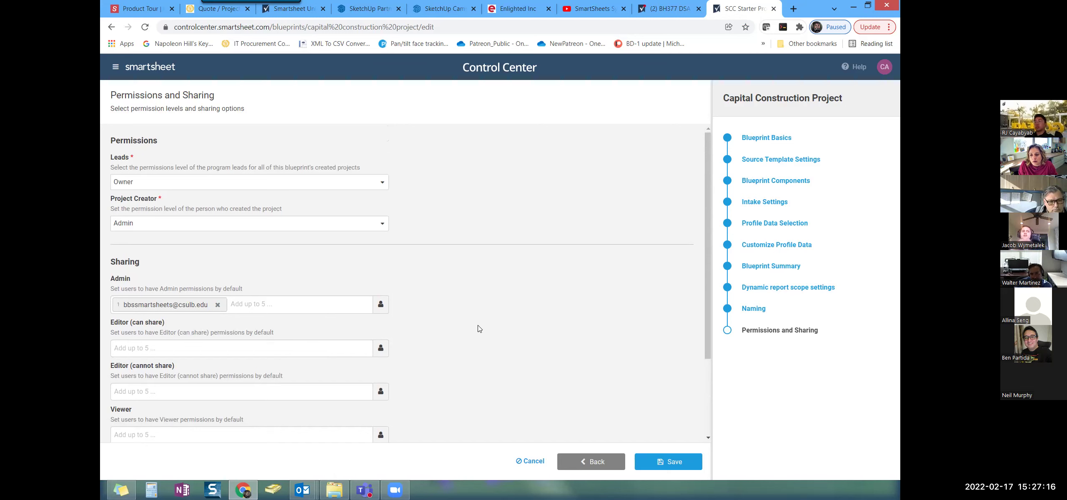
pyautogui.scroll(-1, 478, 326)
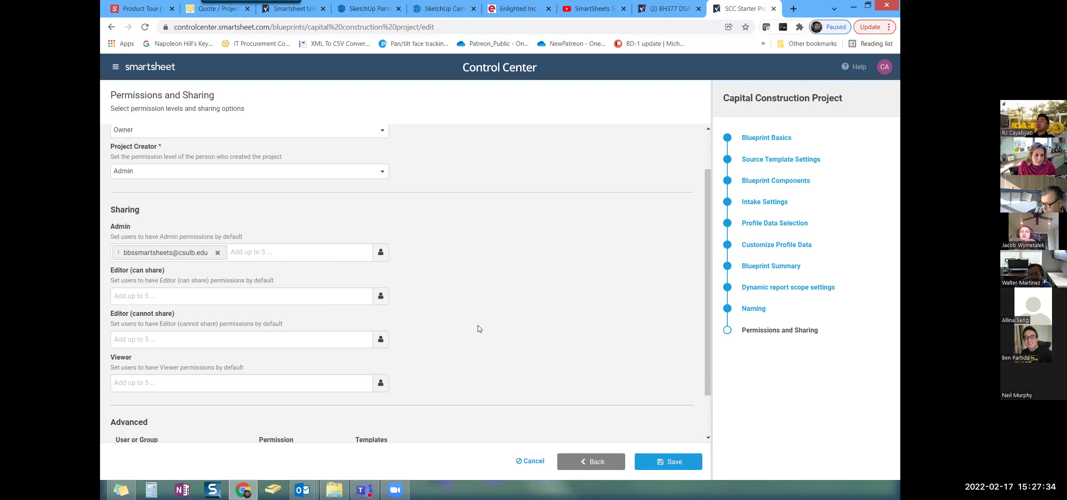
pyautogui.scroll(-2, 528, 325)
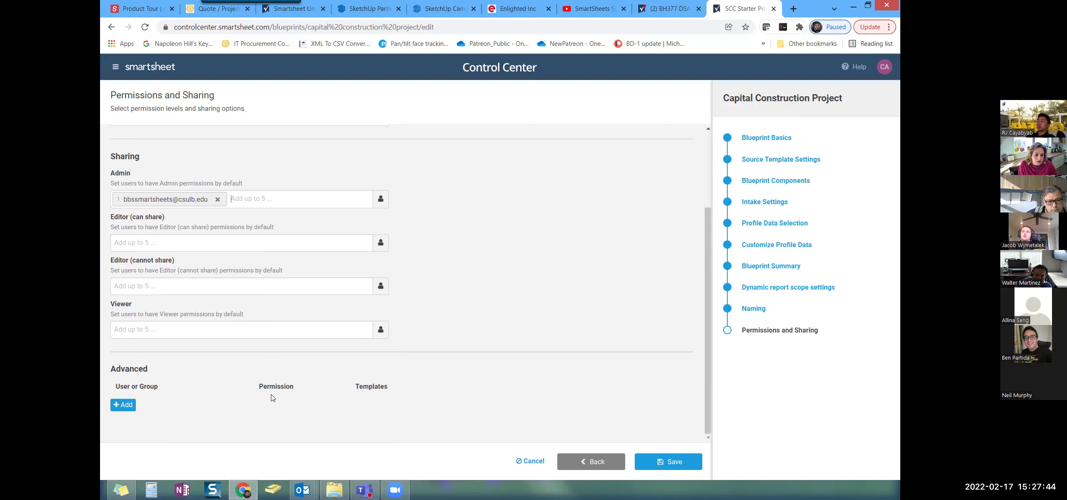
pyautogui.scroll(1, 270, 394)
pyautogui.scroll(-1, 270, 395)
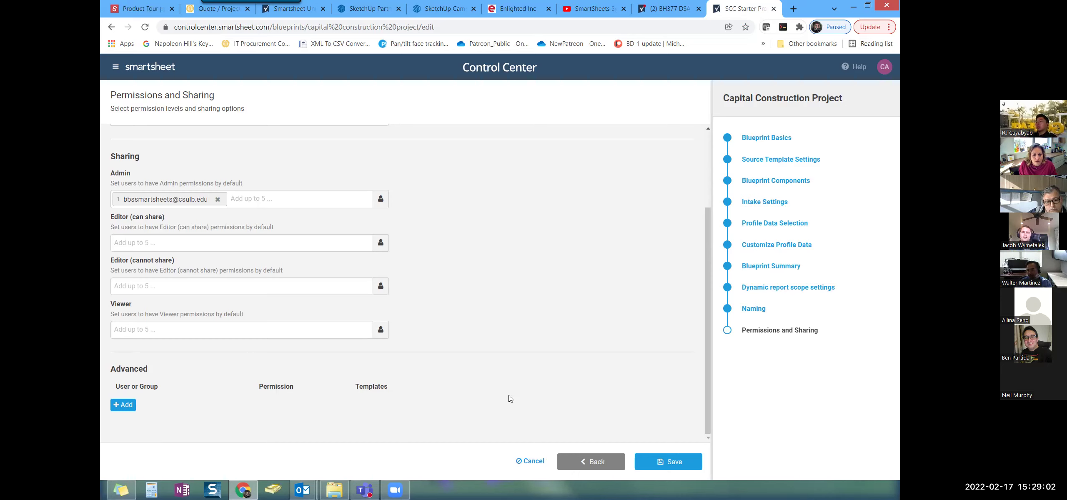
# - Save the Capital Construction Project blueprint, then return to the BH377 DSA Suite Renovation folder tab
pyautogui.click(659, 461)
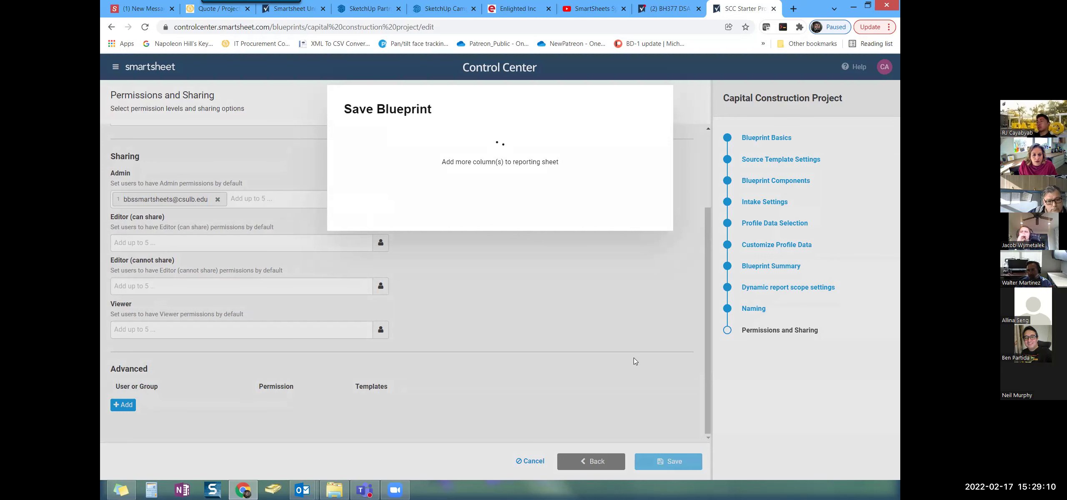
pyautogui.click(667, 8)
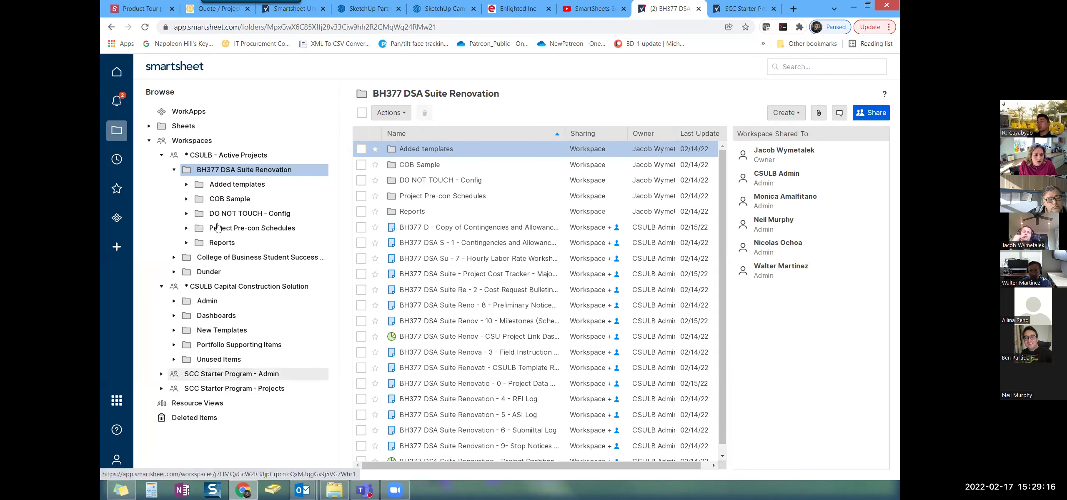
# - Open User Management in the Admin Center from the Account menu
pyautogui.click(118, 459)
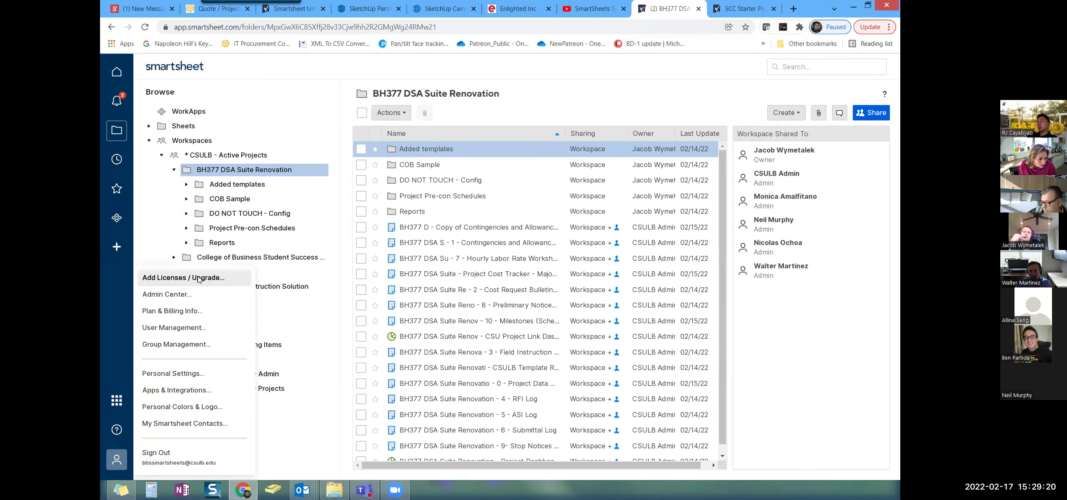
pyautogui.click(171, 327)
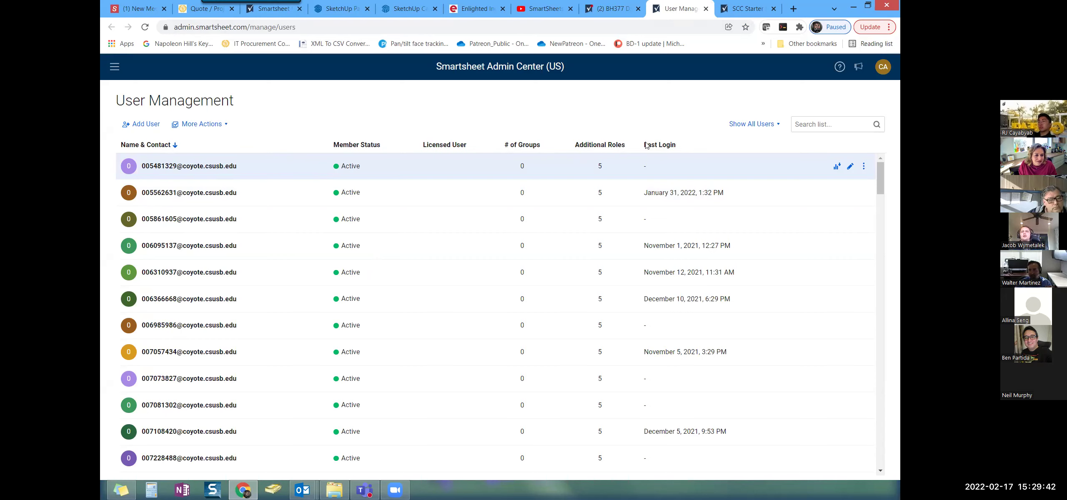
# - Search the user list for 'csulb' and scroll through the matching CSULB accounts
pyautogui.write('csulb')
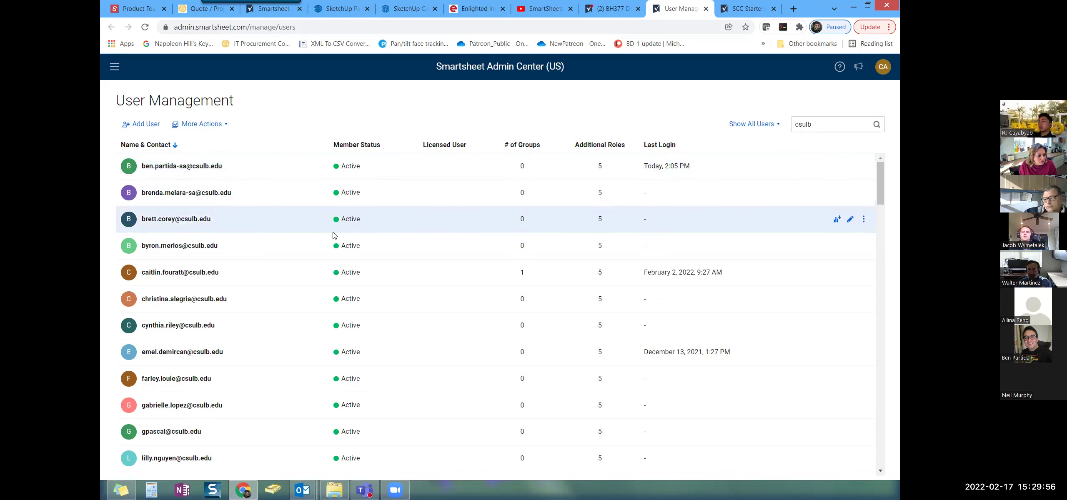
pyautogui.scroll(-1, 328, 244)
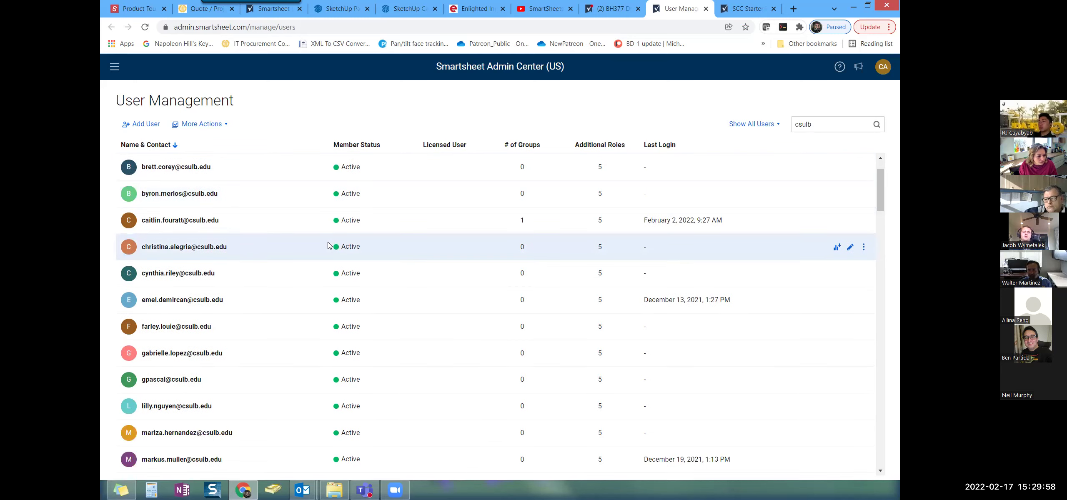
pyautogui.scroll(1, 328, 245)
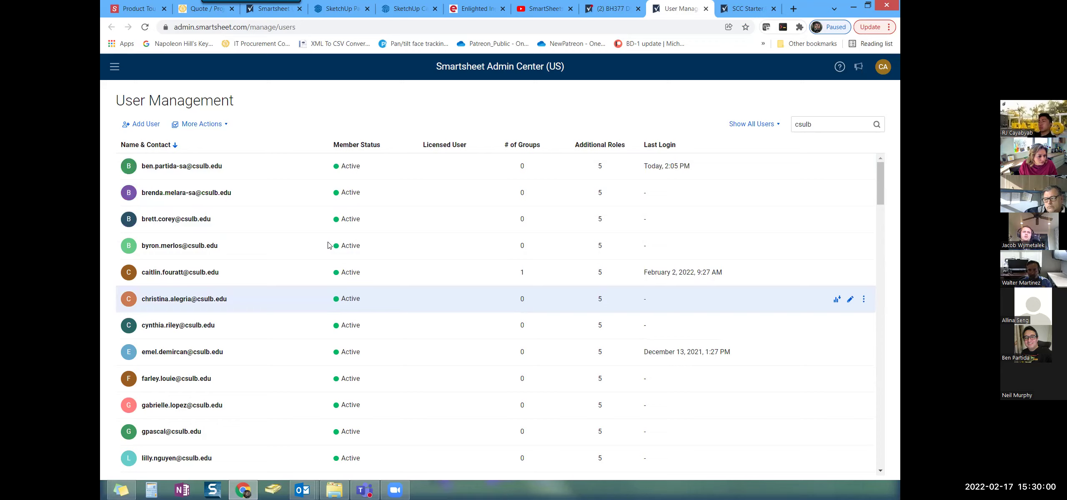
pyautogui.scroll(-3, 328, 245)
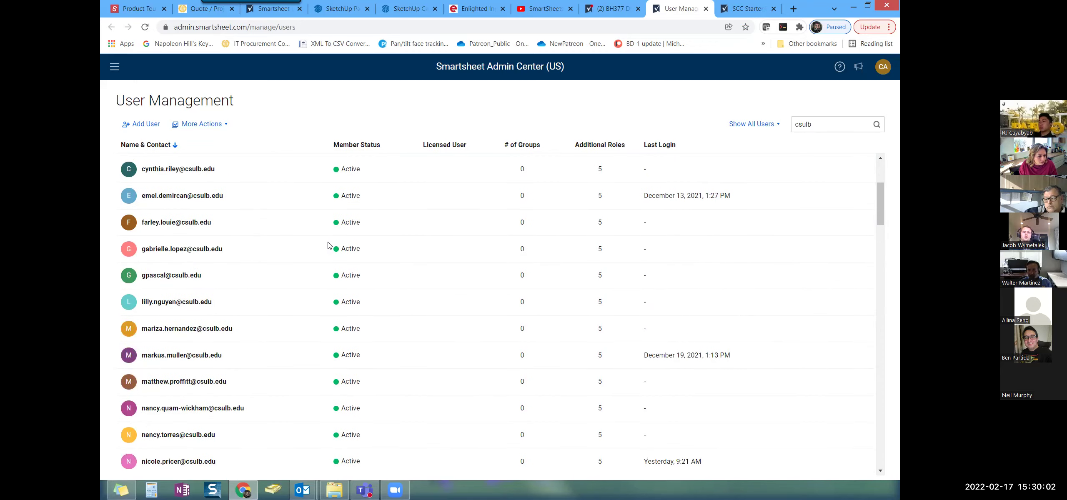
pyautogui.scroll(-2, 328, 245)
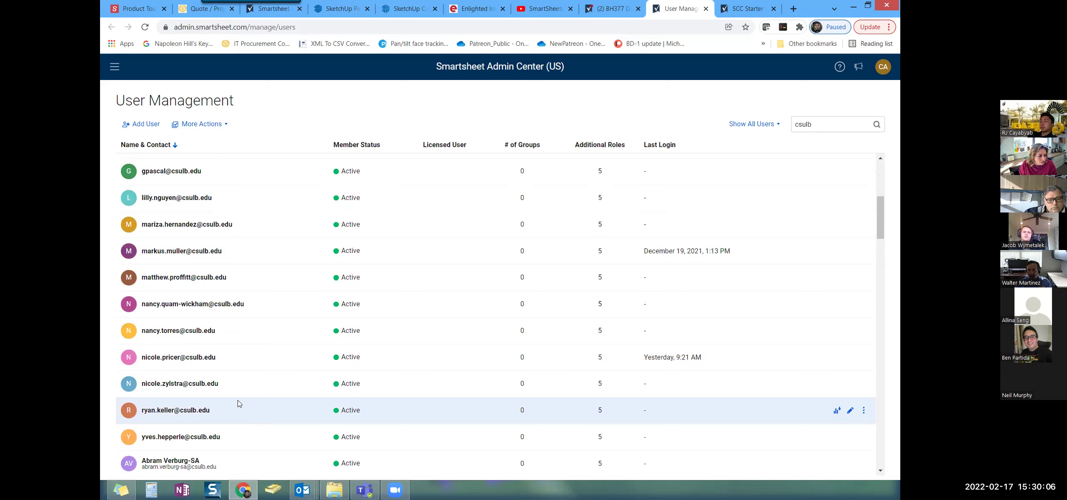
pyautogui.scroll(-2, 305, 350)
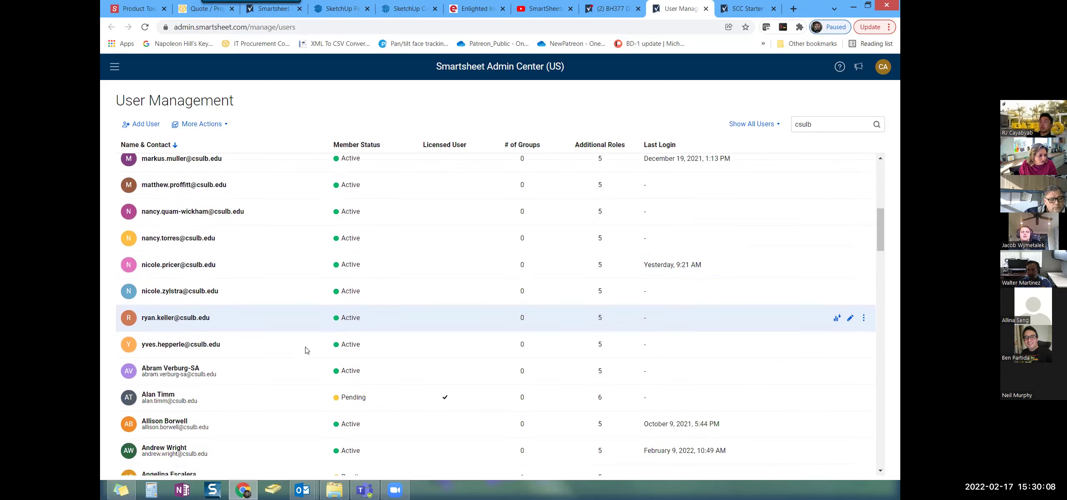
pyautogui.scroll(-3, 305, 348)
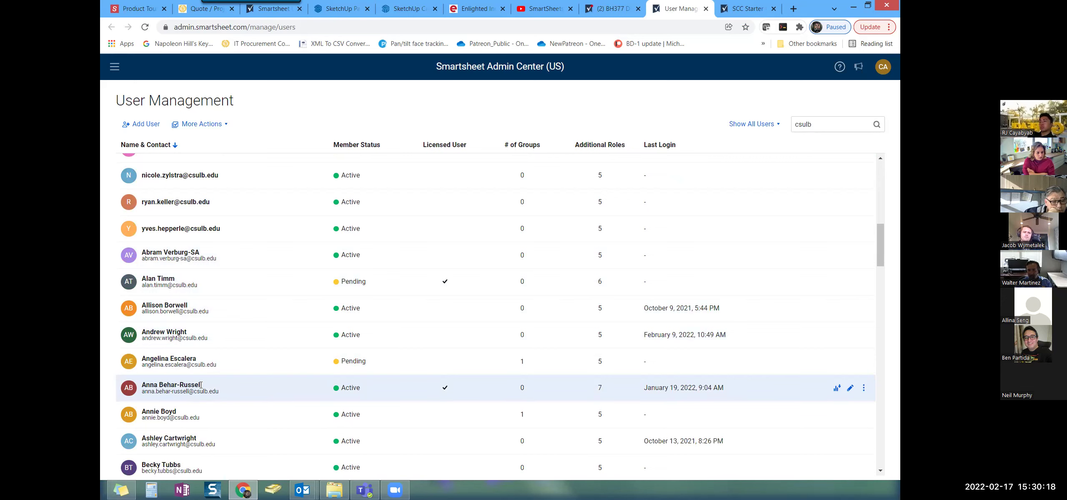
pyautogui.scroll(-1, 200, 385)
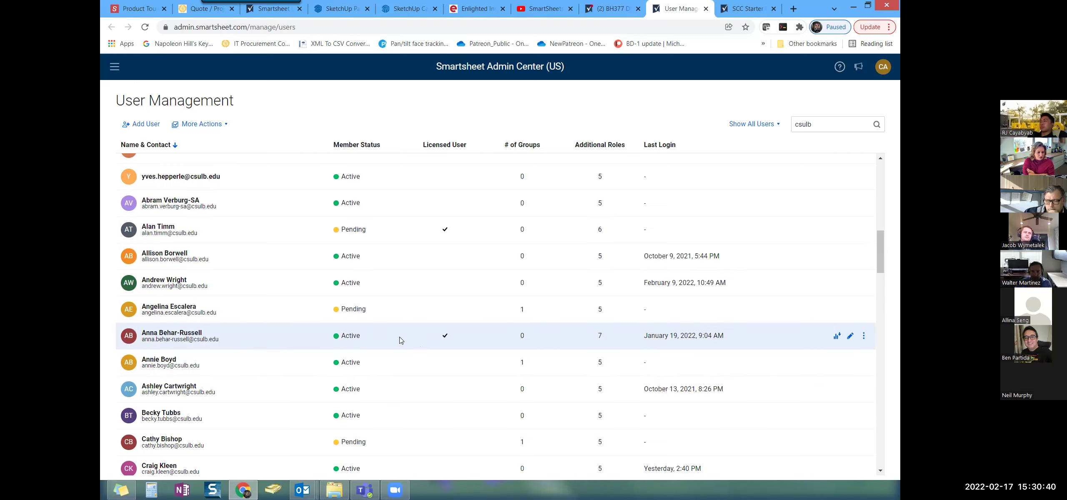
pyautogui.scroll(-4, 399, 337)
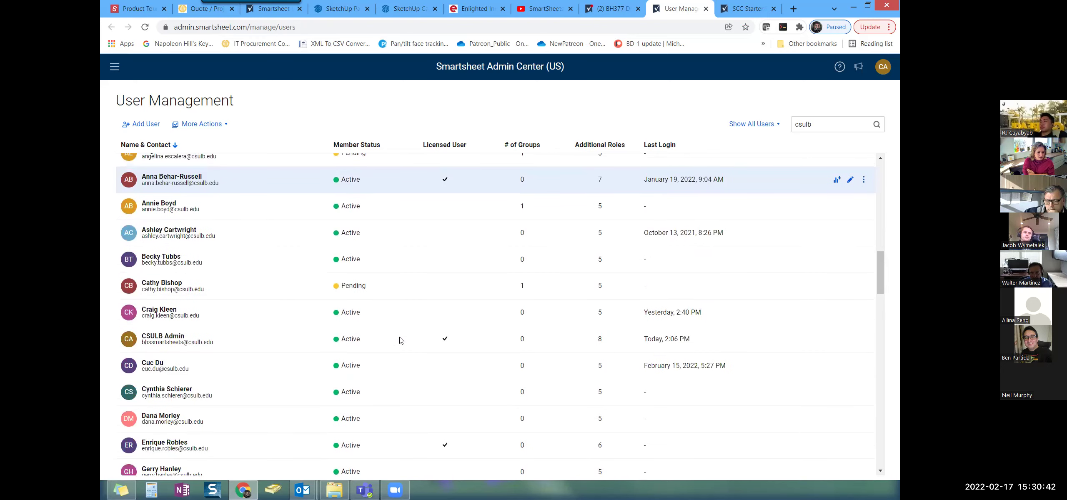
pyautogui.scroll(1, 400, 340)
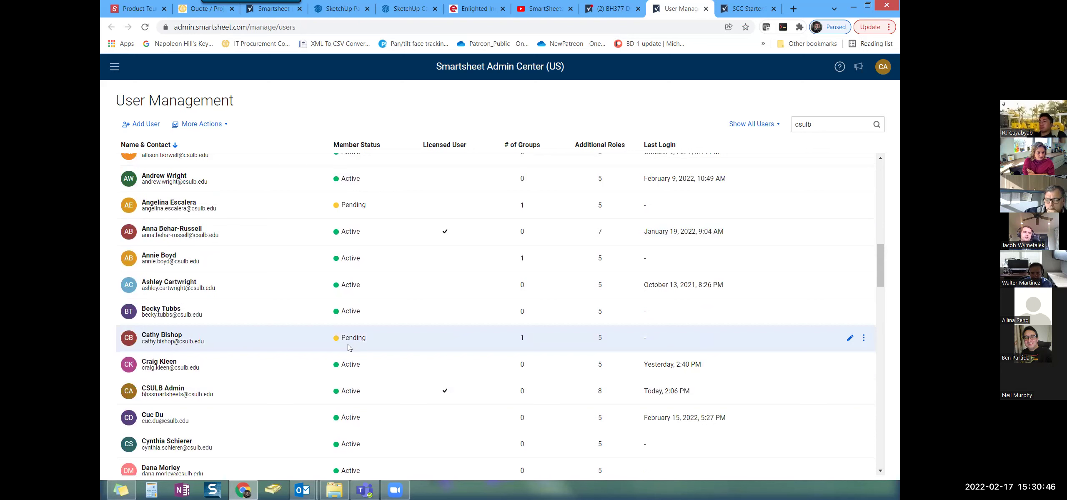
pyautogui.scroll(-2, 350, 347)
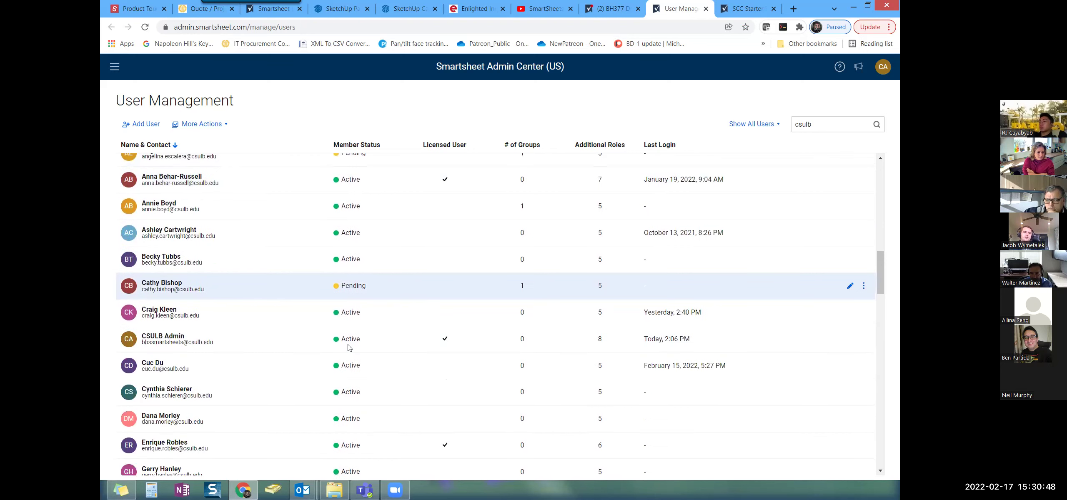
pyautogui.scroll(-1, 349, 348)
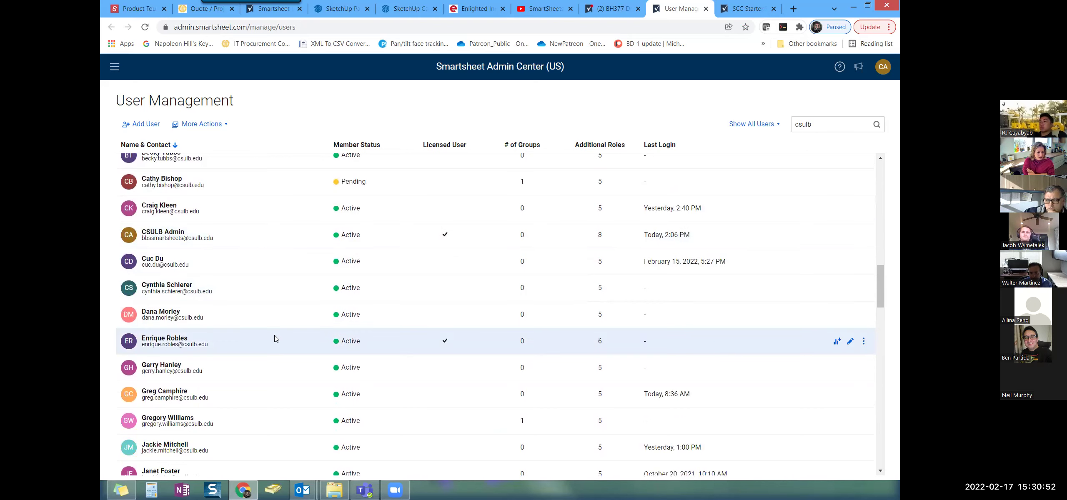
pyautogui.scroll(-2, 274, 337)
pyautogui.scroll(-1, 274, 338)
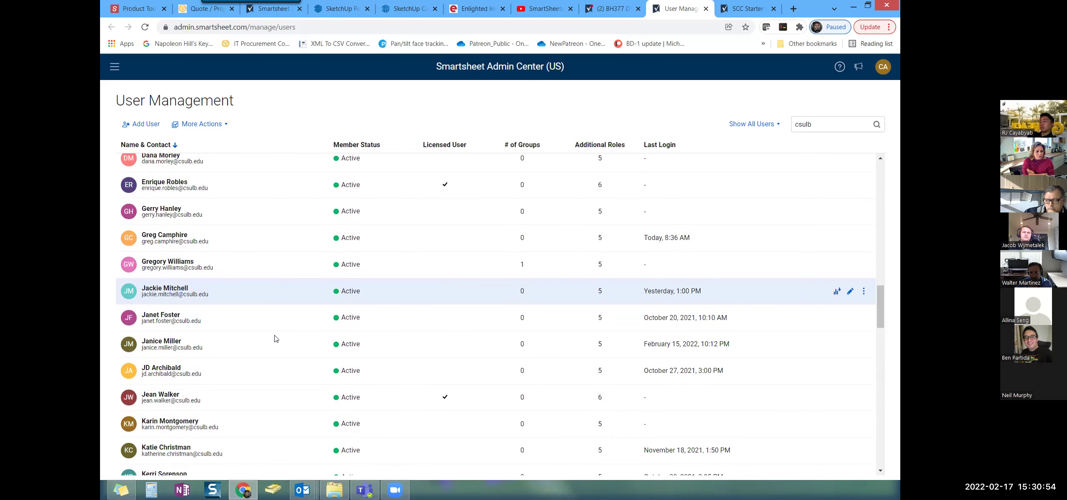
pyautogui.scroll(-2, 274, 338)
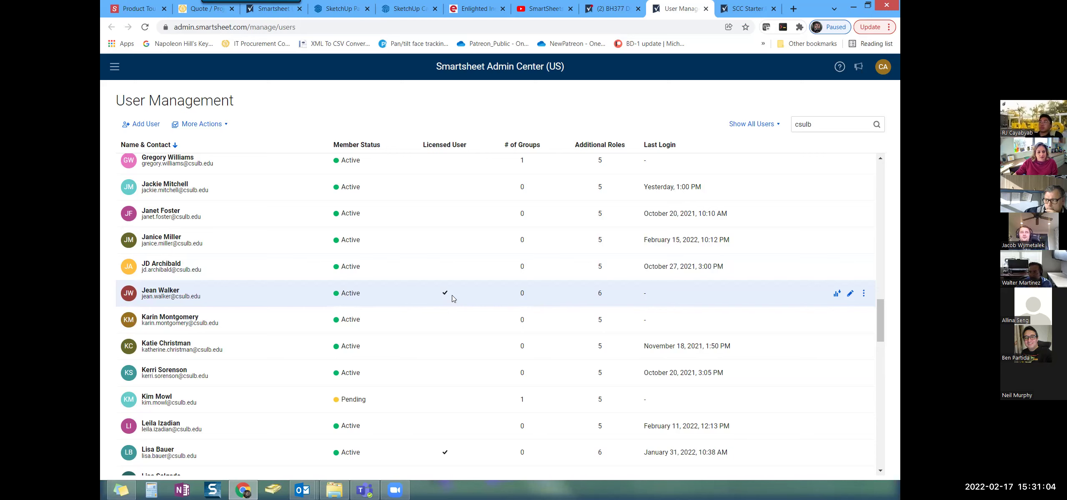
pyautogui.click(850, 294)
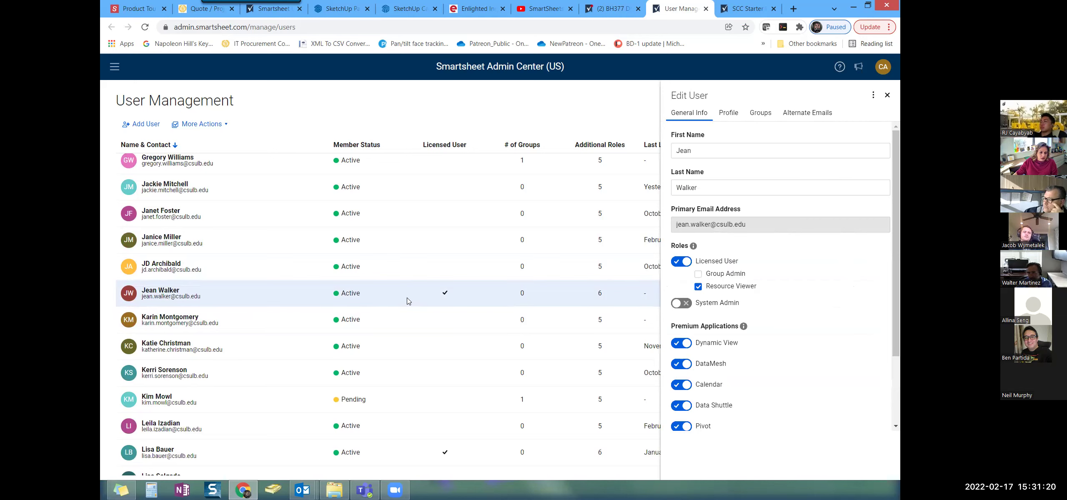
pyautogui.click(380, 295)
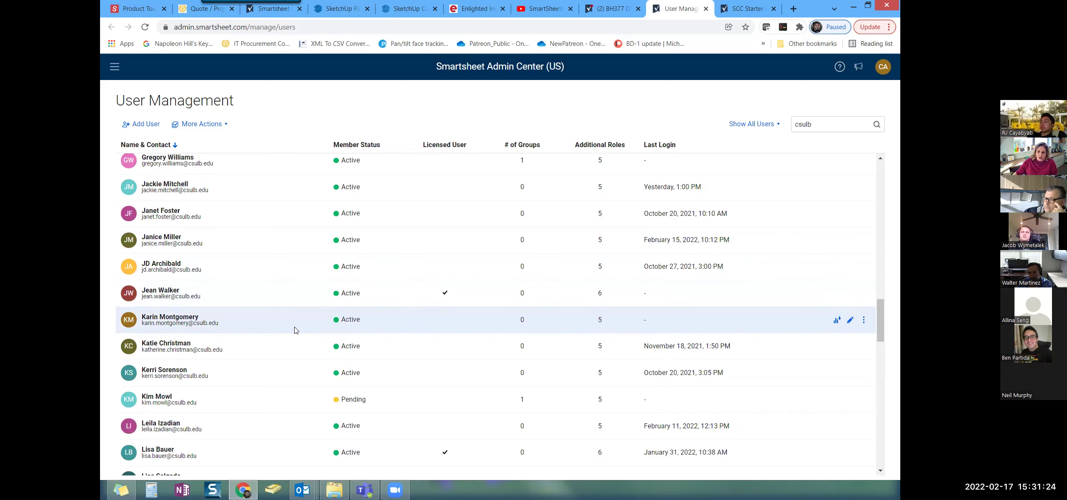
pyautogui.scroll(-1, 307, 325)
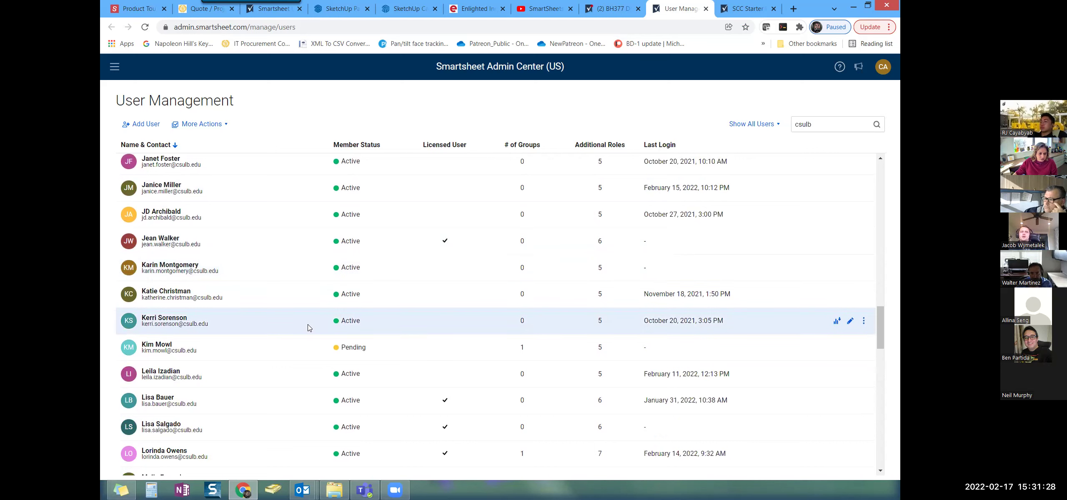
pyautogui.scroll(-1, 308, 324)
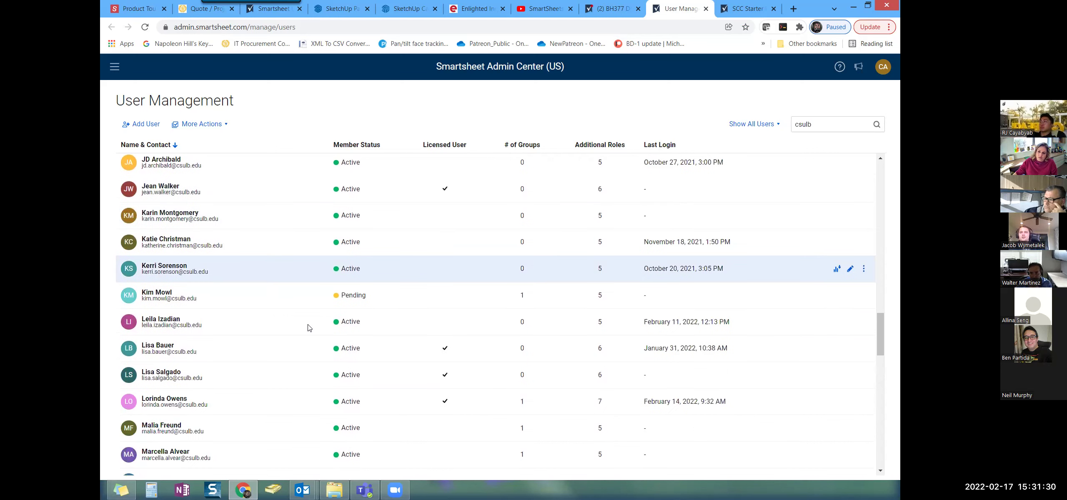
pyautogui.scroll(-1, 309, 327)
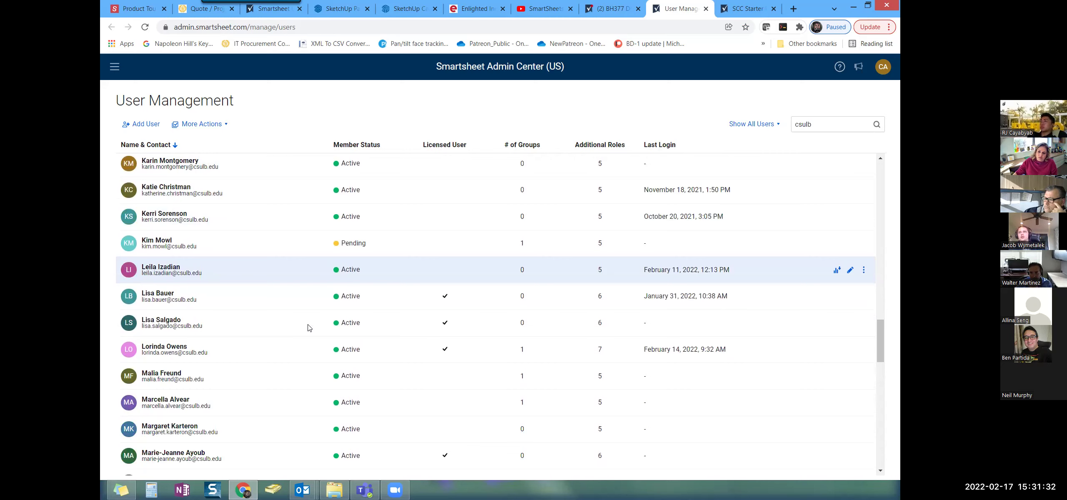
pyautogui.scroll(-1, 309, 327)
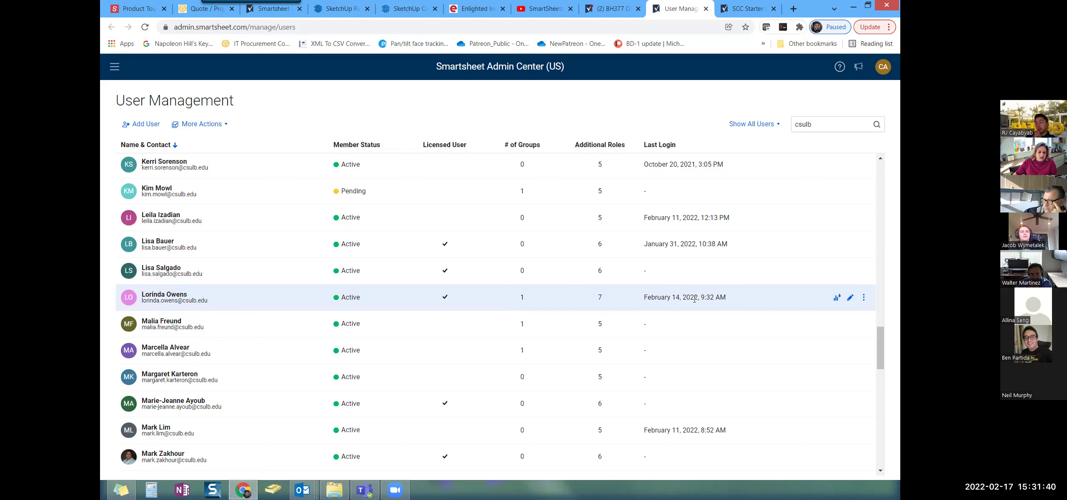
pyautogui.scroll(-3, 694, 299)
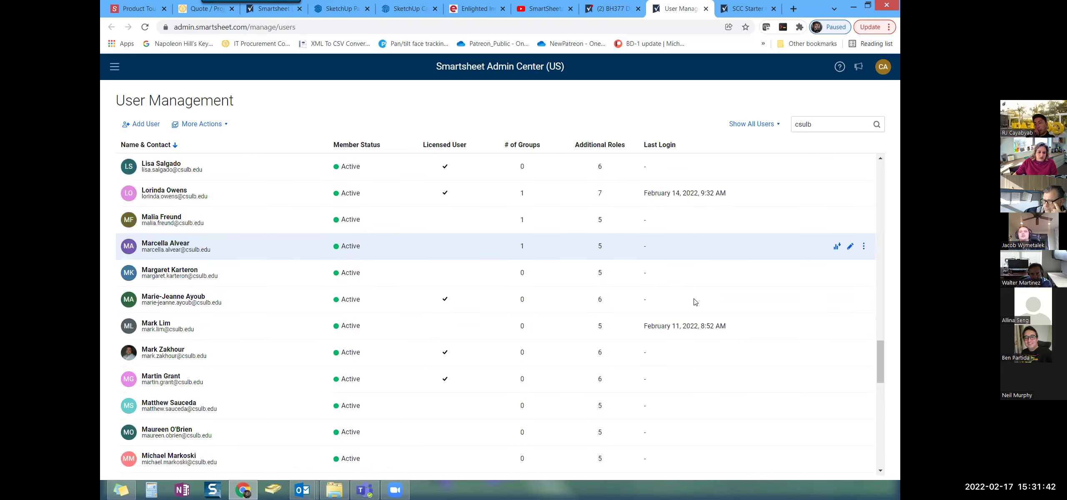
pyautogui.scroll(-1, 694, 302)
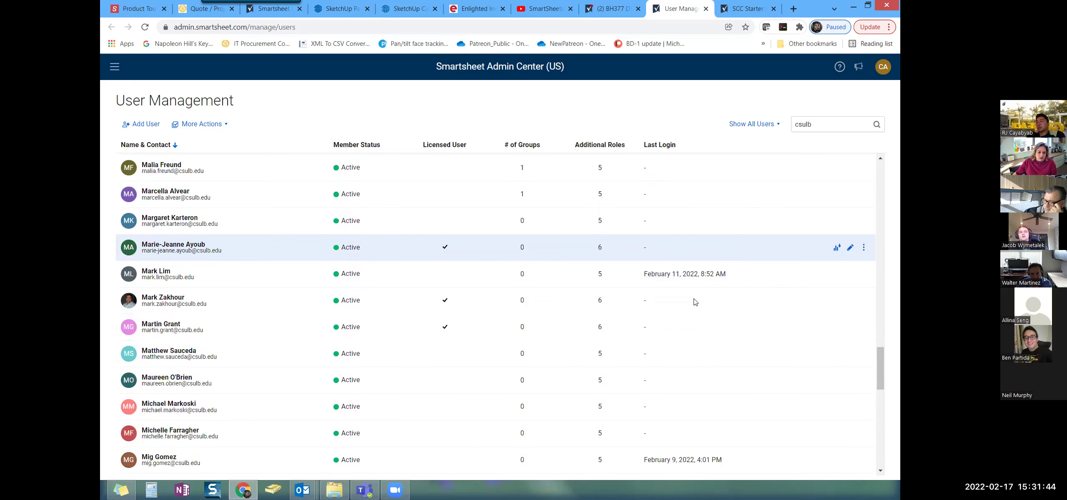
pyautogui.scroll(-3, 694, 302)
pyautogui.scroll(-3, 695, 301)
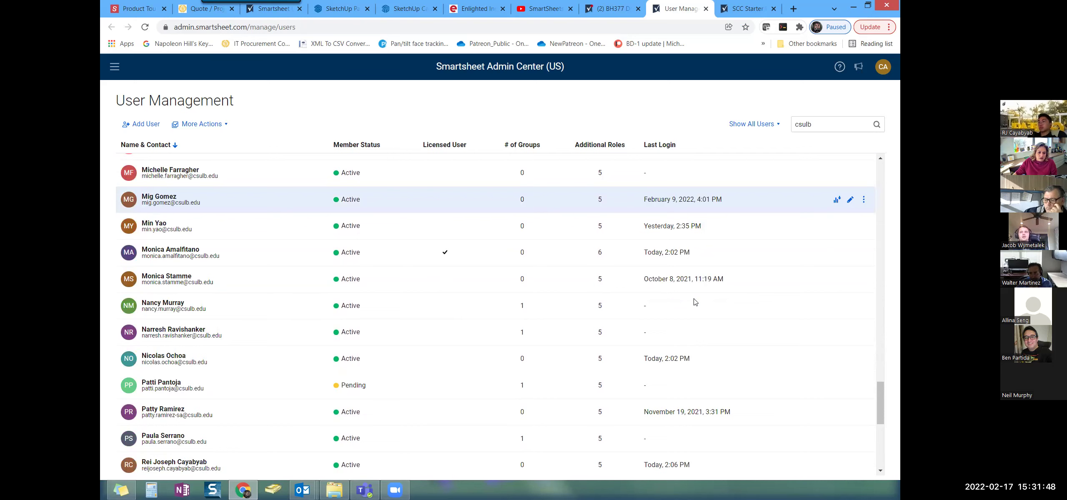
pyautogui.scroll(-4, 694, 302)
pyautogui.scroll(-2, 694, 302)
pyautogui.scroll(-2, 695, 301)
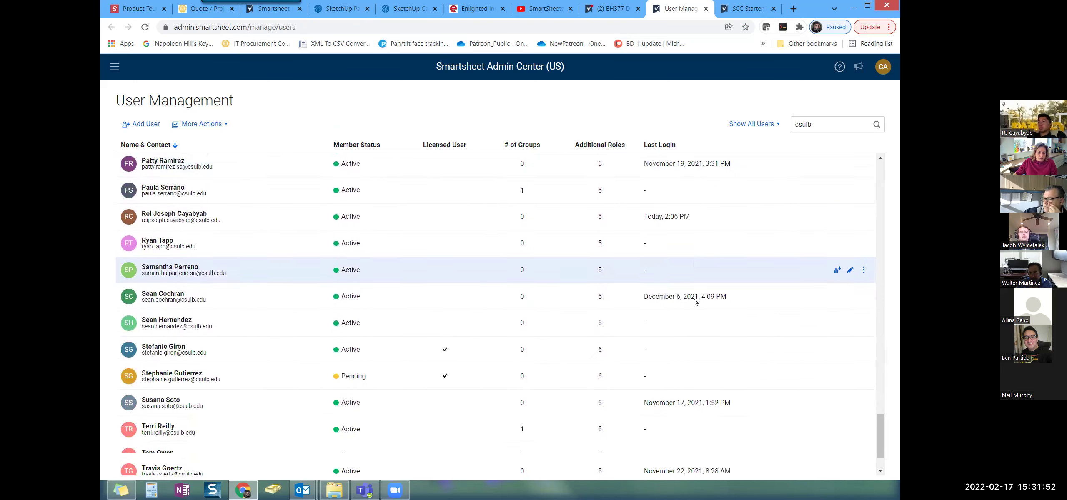
pyautogui.scroll(-2, 695, 301)
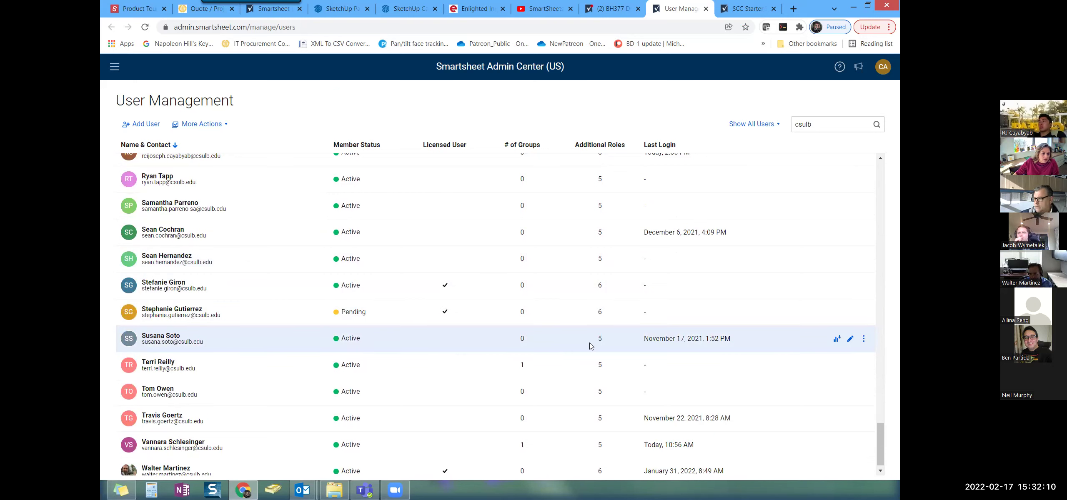
pyautogui.scroll(-1, 590, 346)
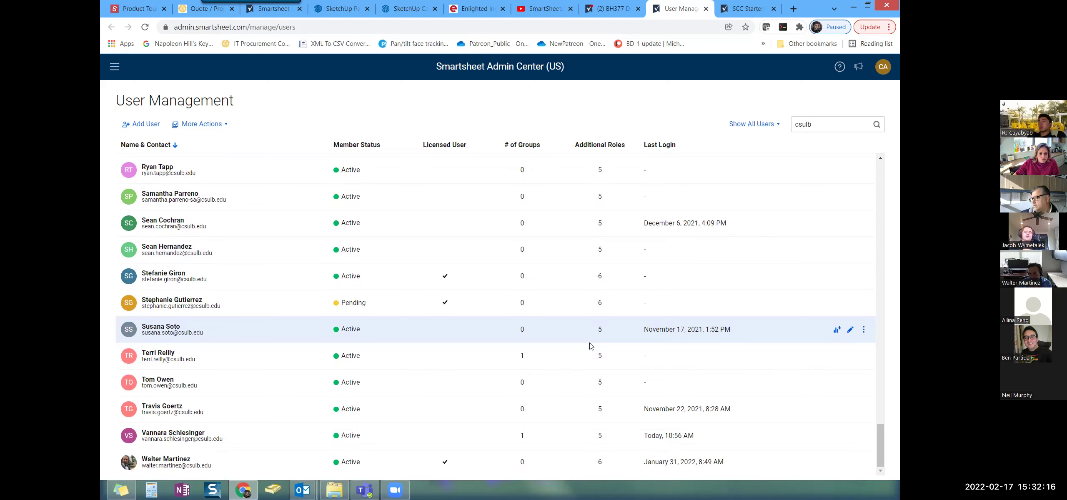
pyautogui.scroll(15, 590, 346)
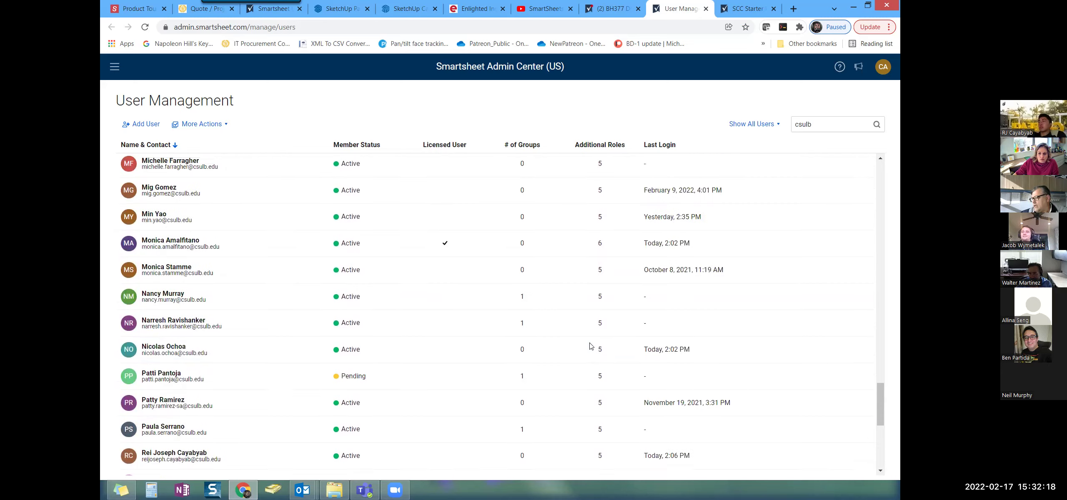
pyautogui.scroll(15, 590, 346)
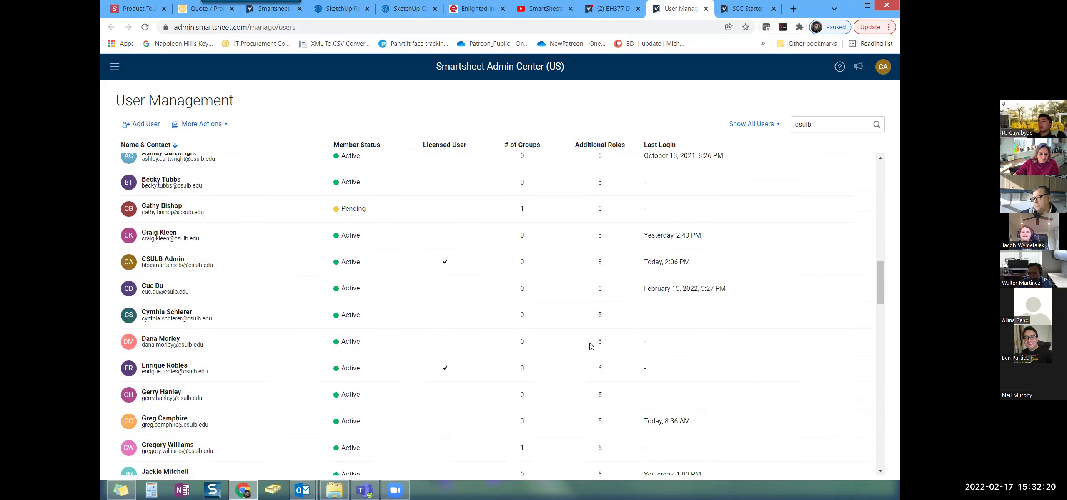
pyautogui.scroll(5, 590, 345)
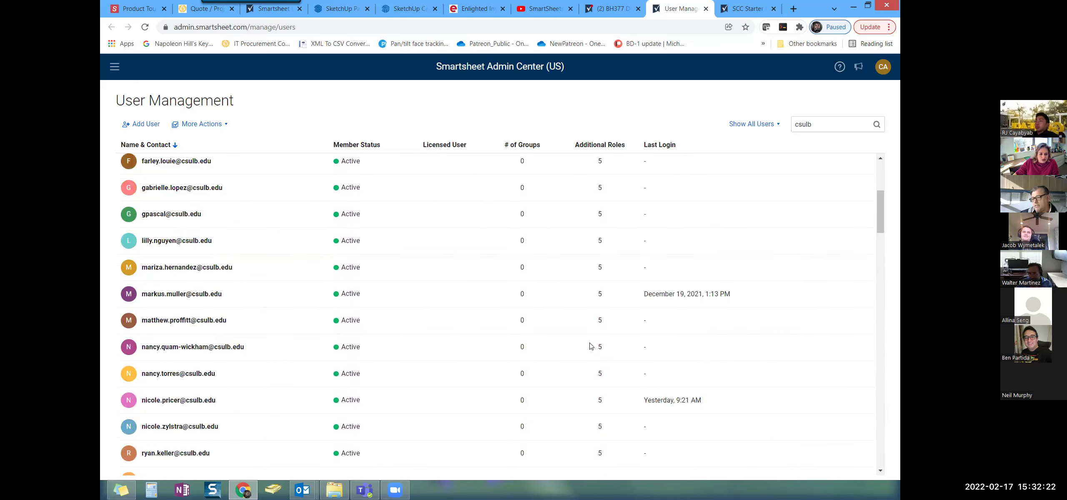
pyautogui.scroll(-1, 590, 346)
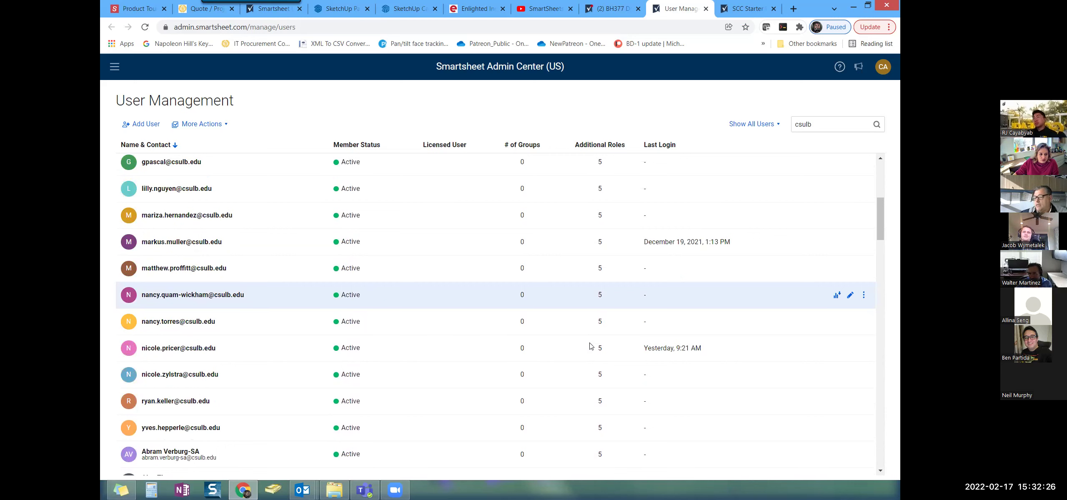
pyautogui.scroll(4, 590, 346)
pyautogui.scroll(3, 590, 346)
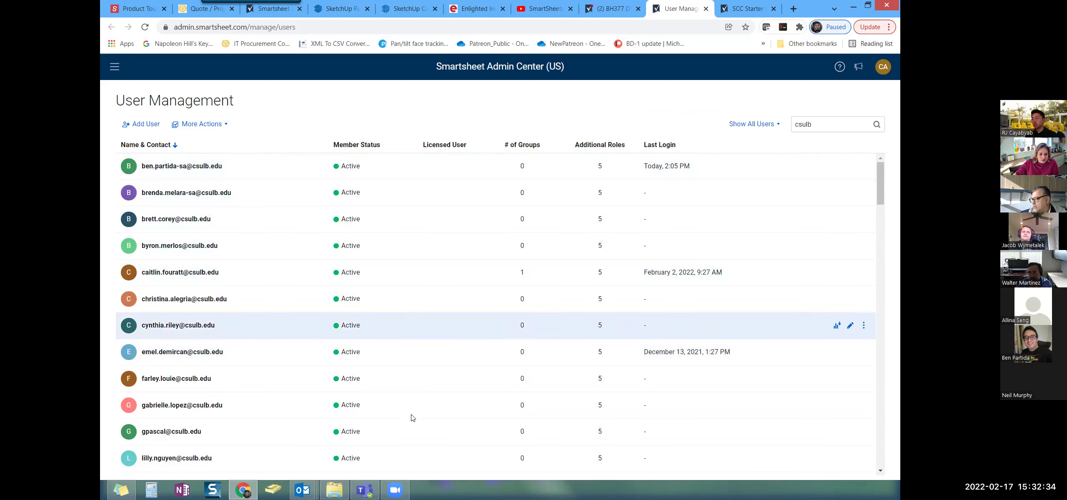
pyautogui.scroll(-1, 445, 226)
pyautogui.scroll(-15, 445, 227)
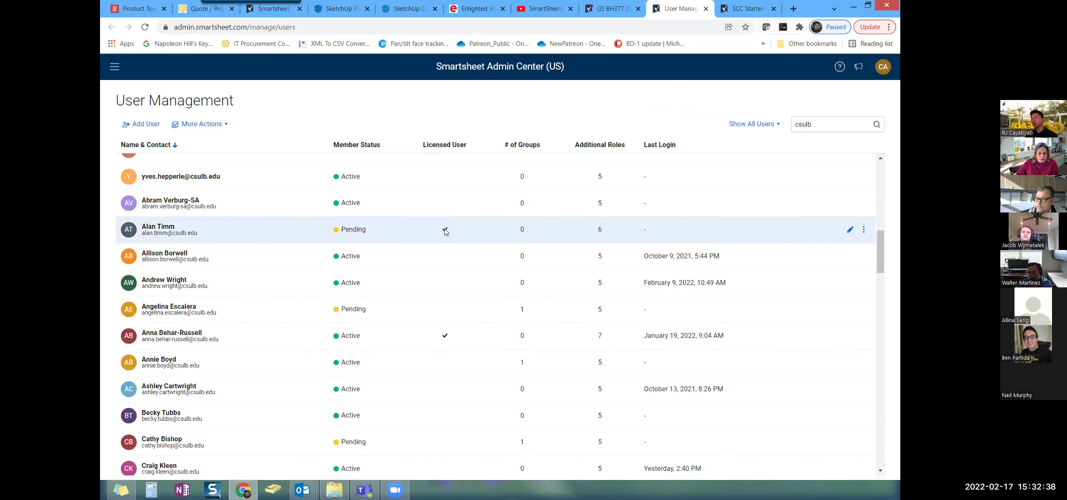
pyautogui.click(445, 232)
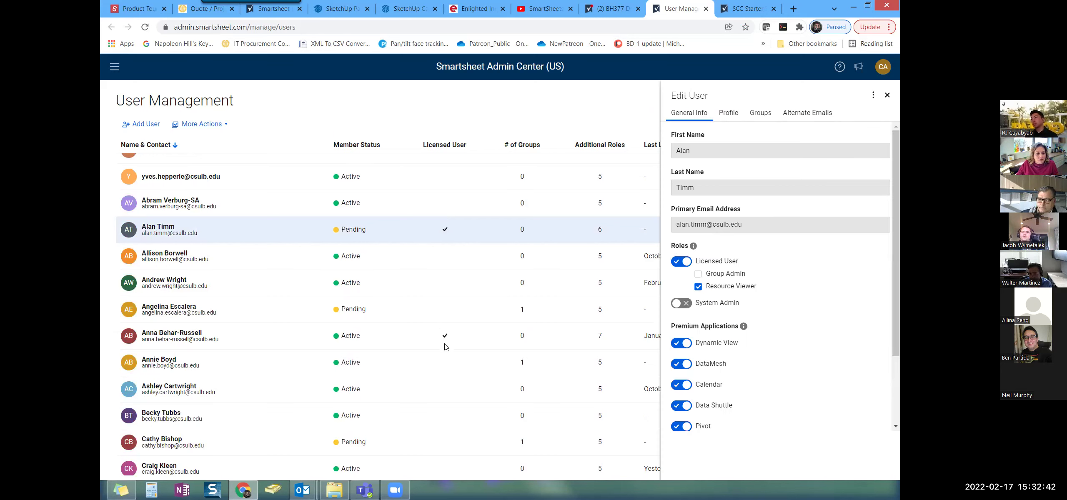
pyautogui.press('Escape')
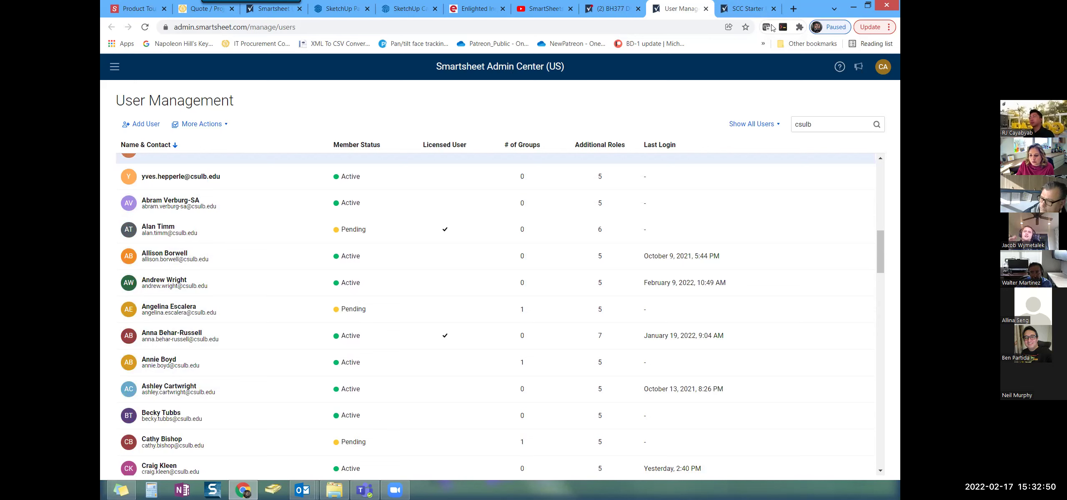
pyautogui.click(746, 9)
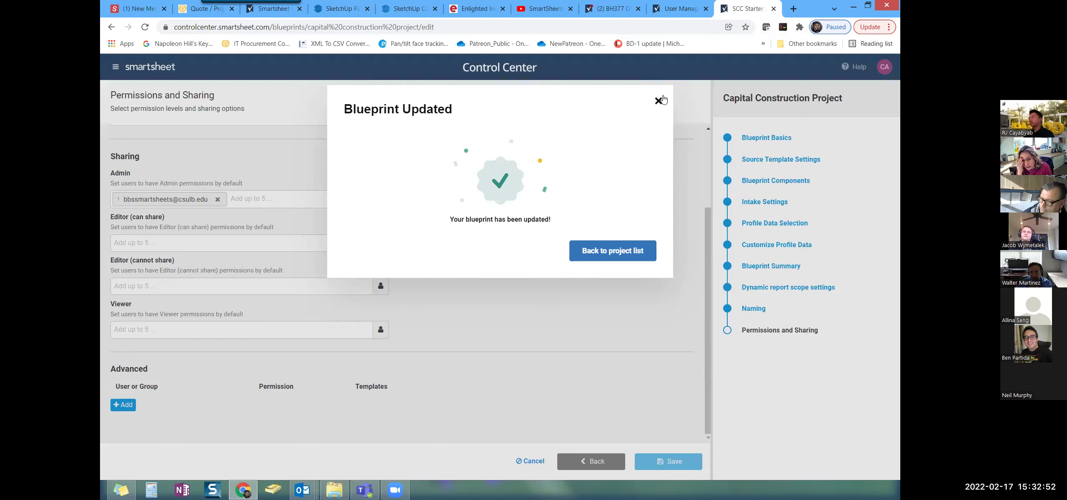
pyautogui.click(671, 12)
pyautogui.scroll(4, 353, 350)
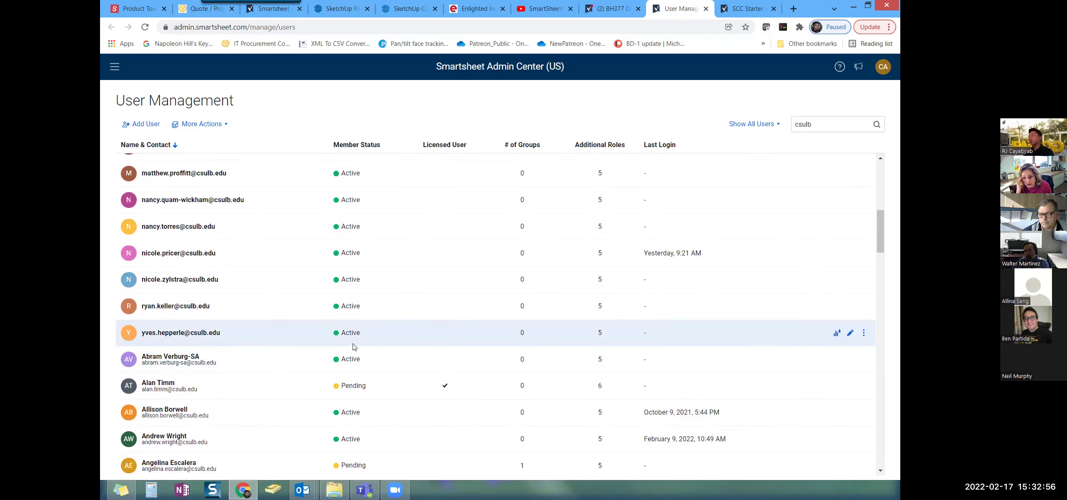
pyautogui.scroll(-3, 353, 347)
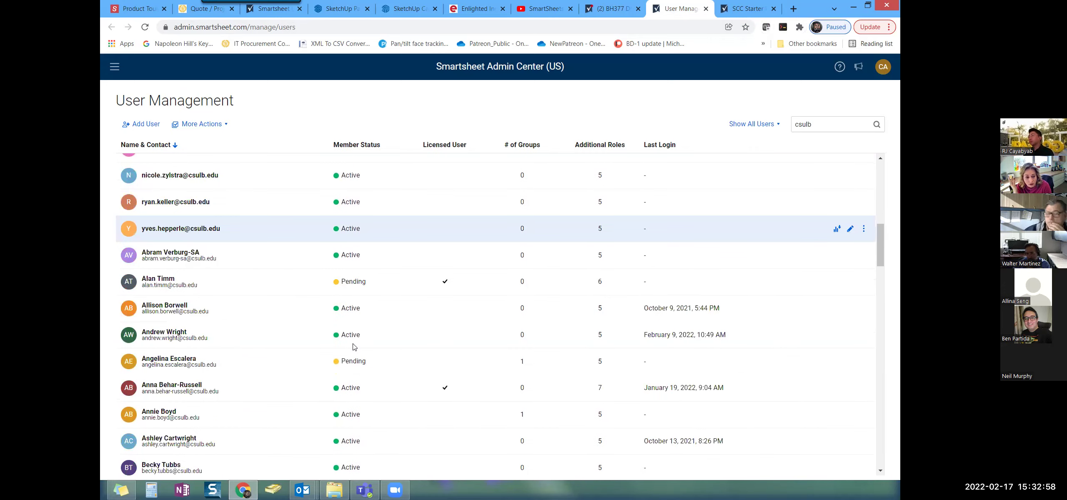
pyautogui.scroll(-5, 353, 347)
pyautogui.scroll(-1, 353, 346)
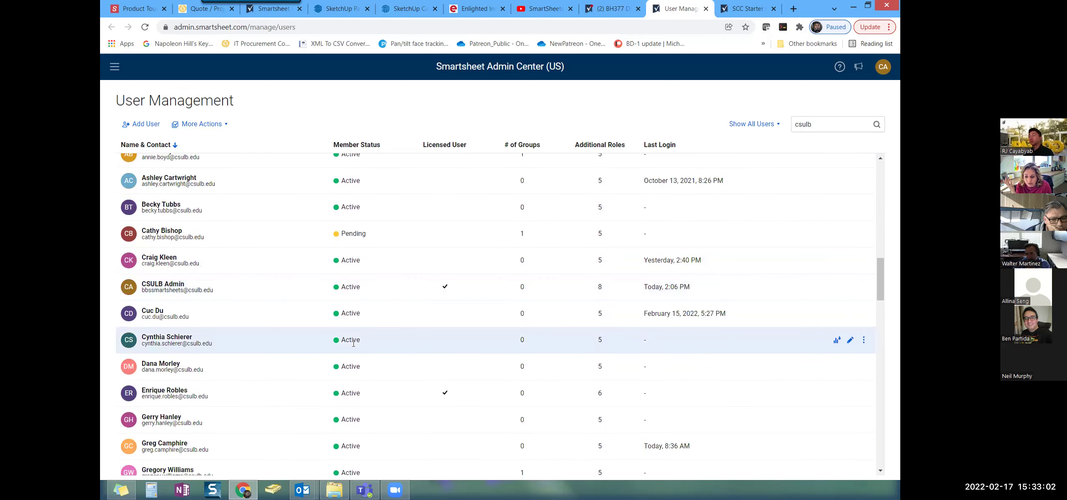
pyautogui.scroll(-1, 354, 346)
pyautogui.scroll(-3, 354, 344)
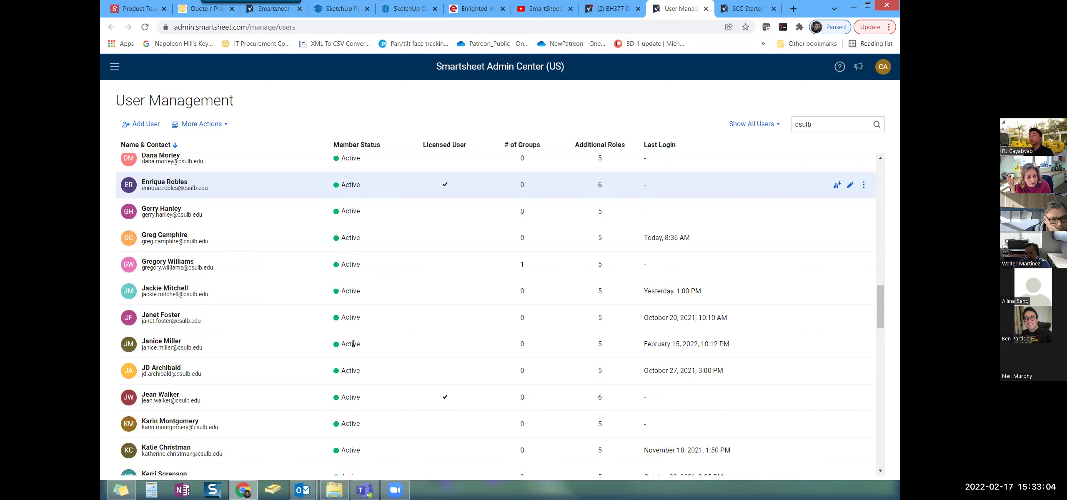
pyautogui.scroll(-2, 353, 344)
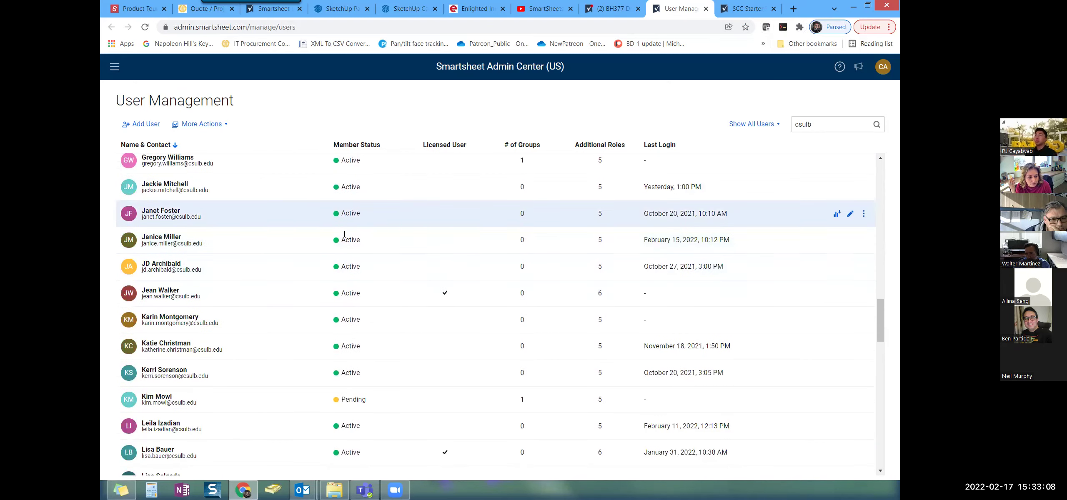
pyautogui.click(420, 319)
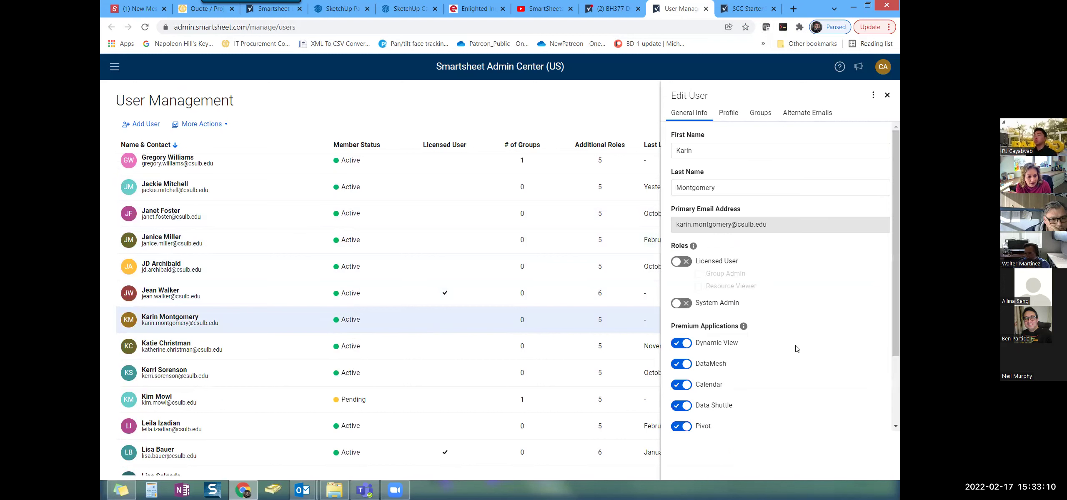
pyautogui.scroll(-2, 834, 330)
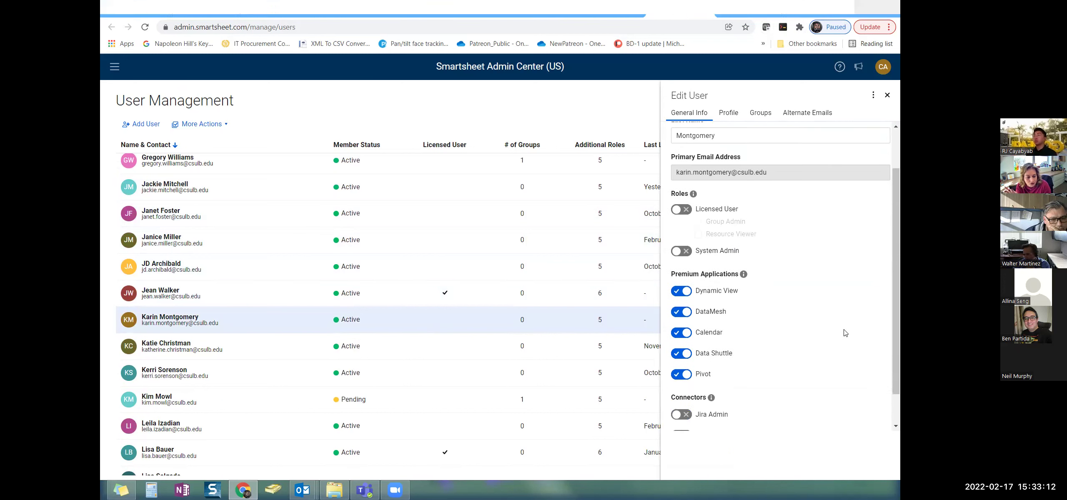
pyautogui.scroll(2, 846, 329)
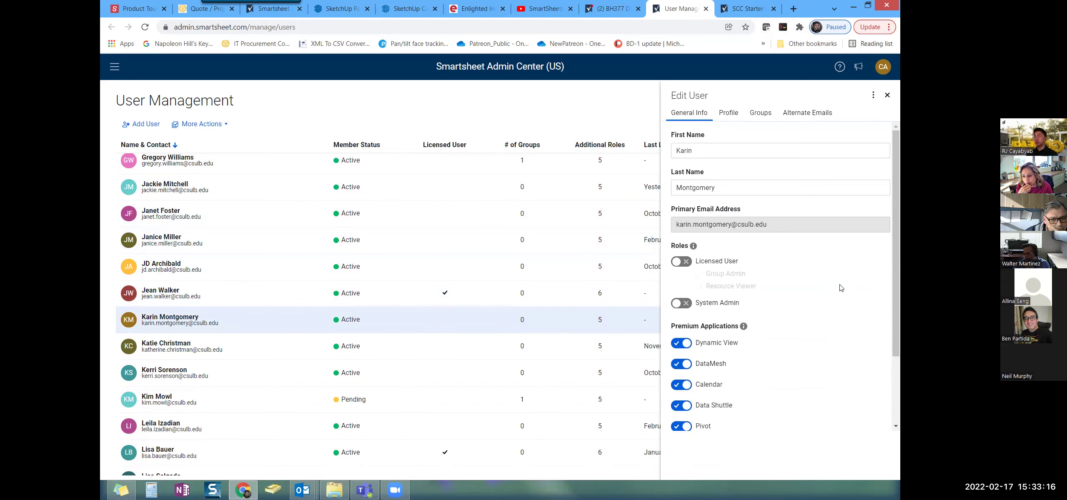
pyautogui.tripleClick(737, 224)
pyautogui.click(764, 215)
pyautogui.click(728, 113)
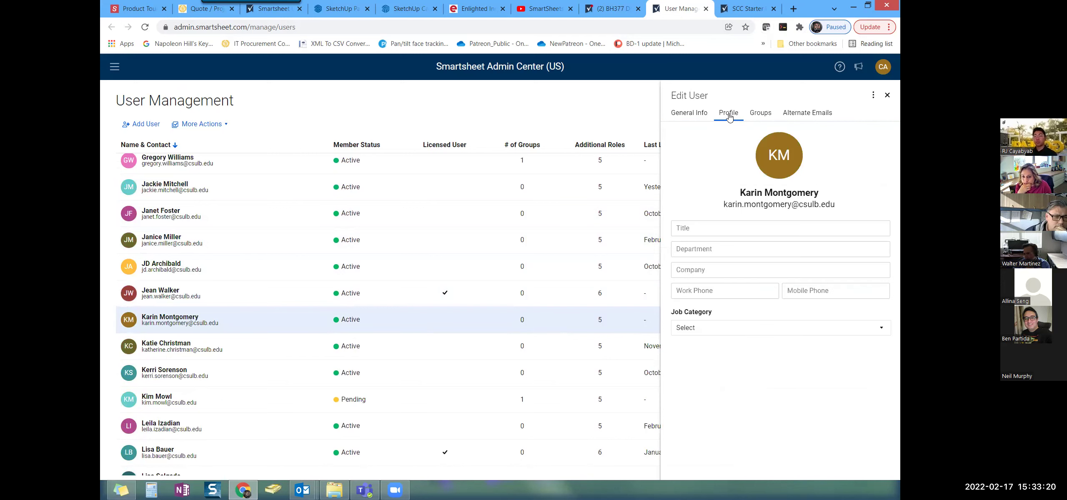
pyautogui.click(690, 116)
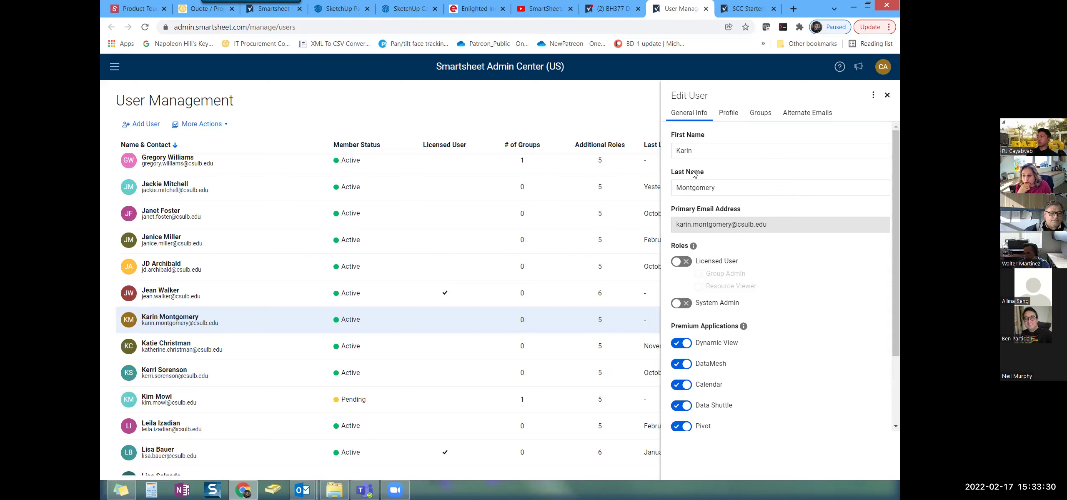
pyautogui.click(872, 98)
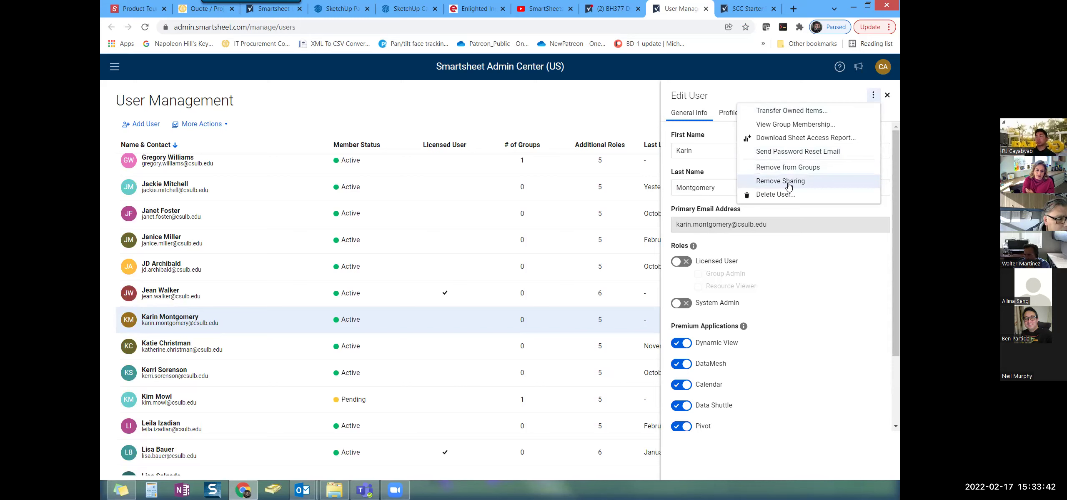
pyautogui.click(887, 97)
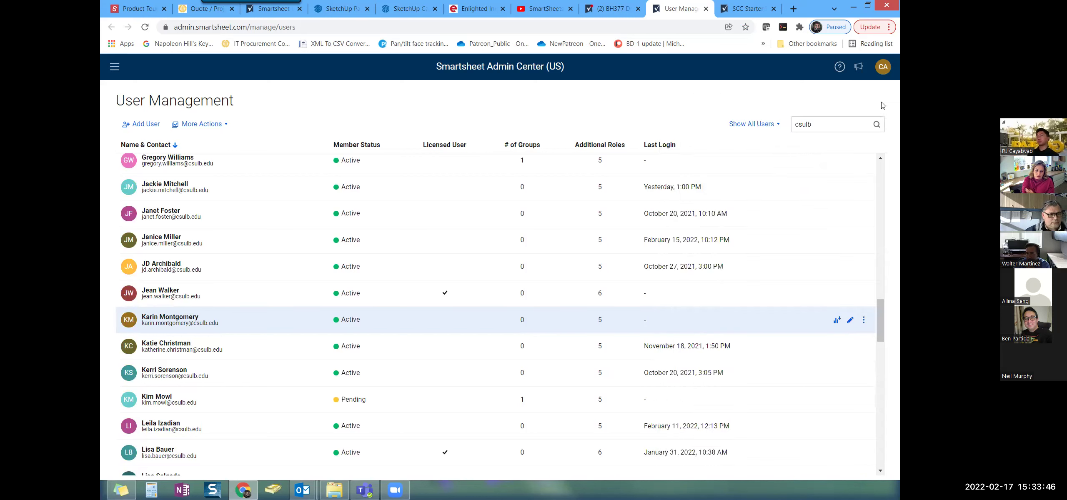
pyautogui.click(223, 125)
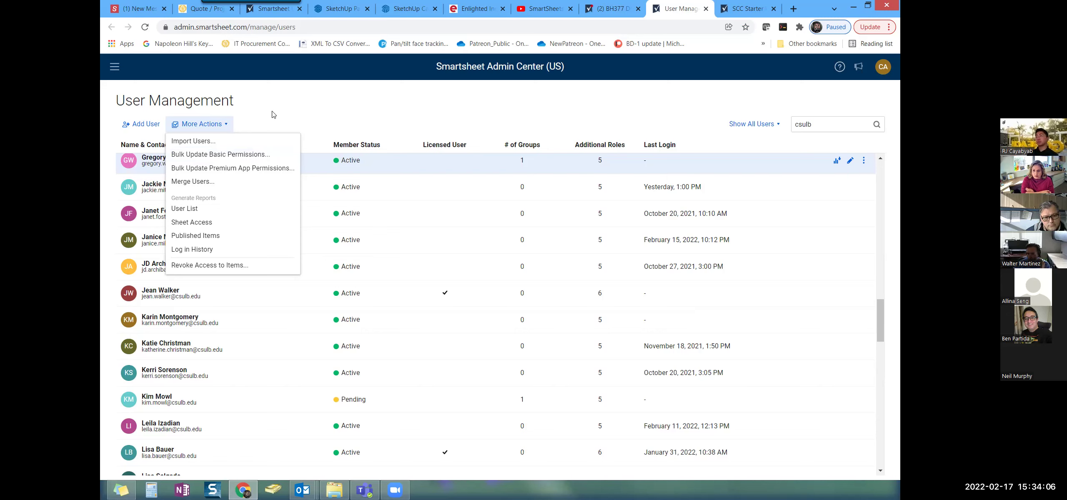
pyautogui.click(398, 118)
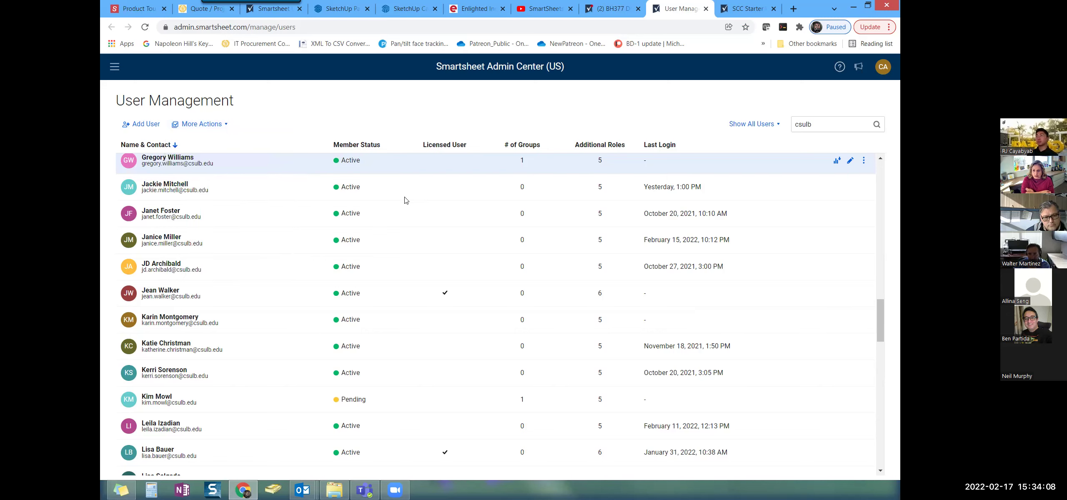
pyautogui.scroll(-3, 361, 267)
pyautogui.scroll(-3, 361, 274)
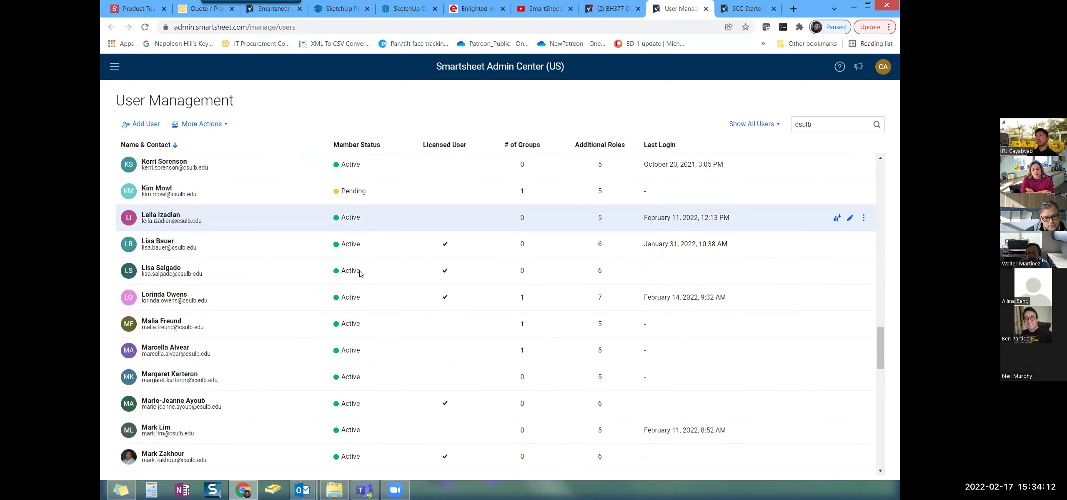
pyautogui.scroll(3, 360, 273)
pyautogui.scroll(3, 361, 274)
pyautogui.scroll(4, 361, 276)
pyautogui.scroll(5, 361, 276)
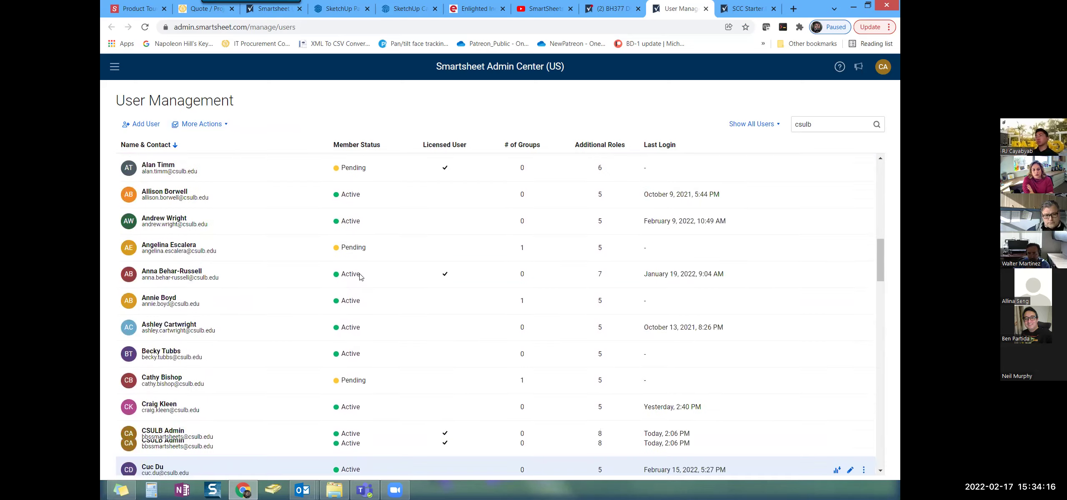
pyautogui.scroll(3, 361, 276)
pyautogui.scroll(1, 361, 276)
pyautogui.scroll(-1, 360, 277)
pyautogui.scroll(-2, 361, 277)
pyautogui.scroll(4, 361, 277)
pyautogui.scroll(-3, 361, 276)
pyautogui.scroll(-1, 361, 276)
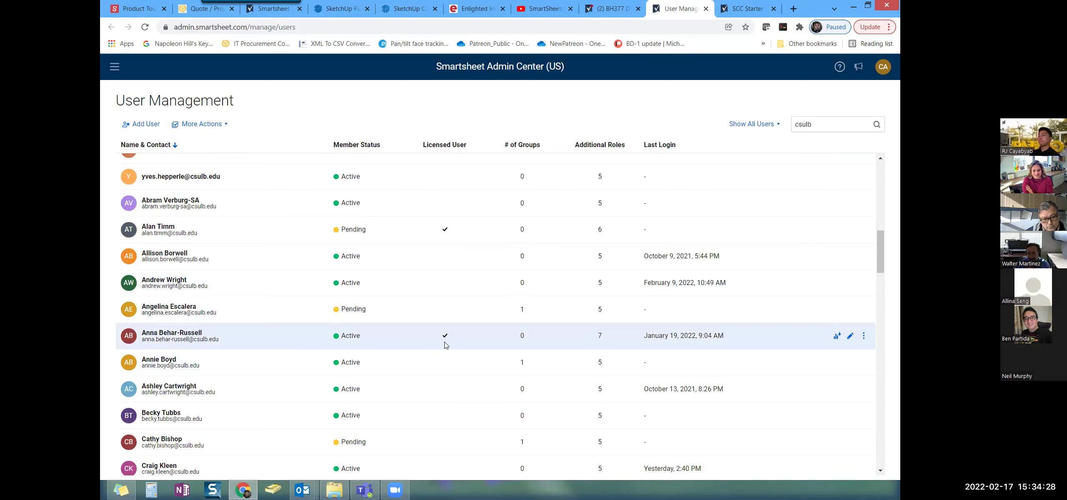
pyautogui.scroll(-6, 445, 345)
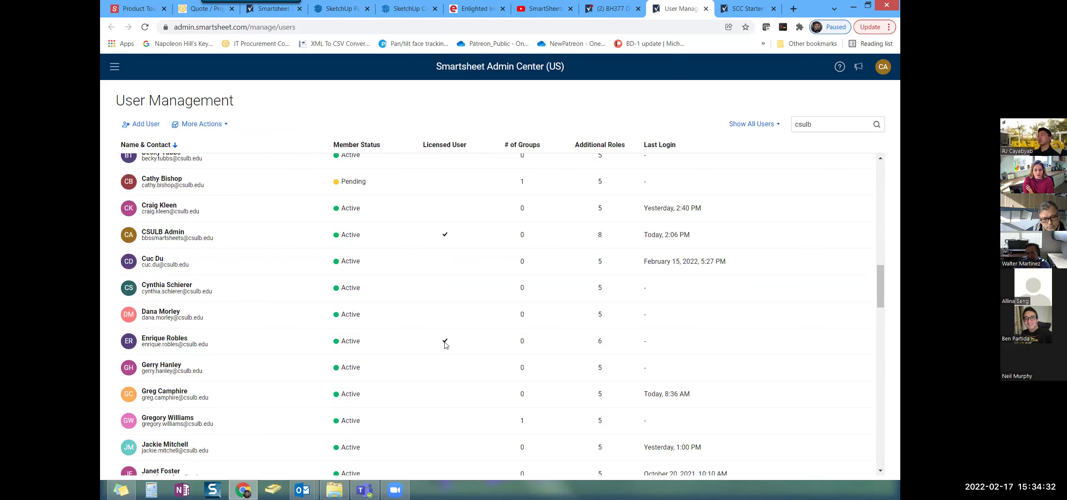
pyautogui.scroll(-4, 445, 345)
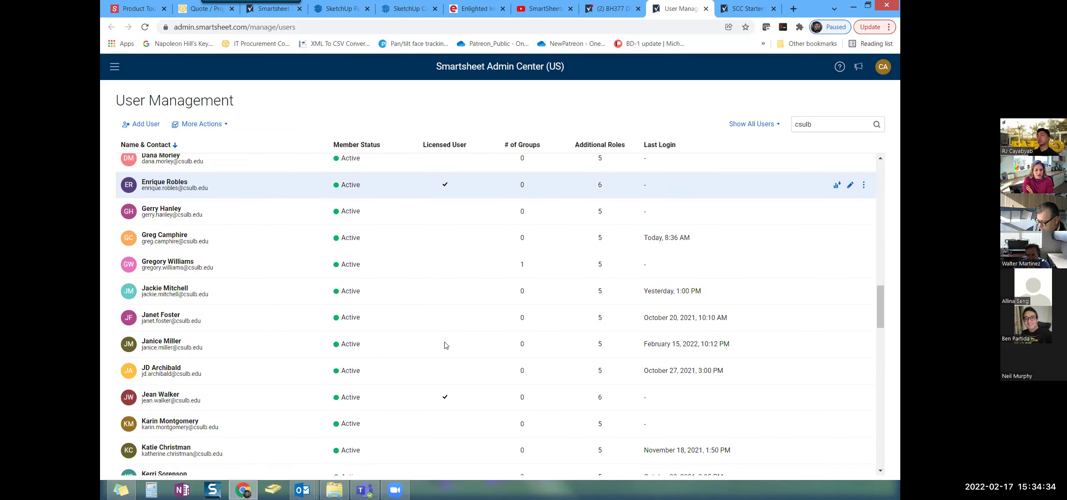
pyautogui.scroll(-2, 444, 342)
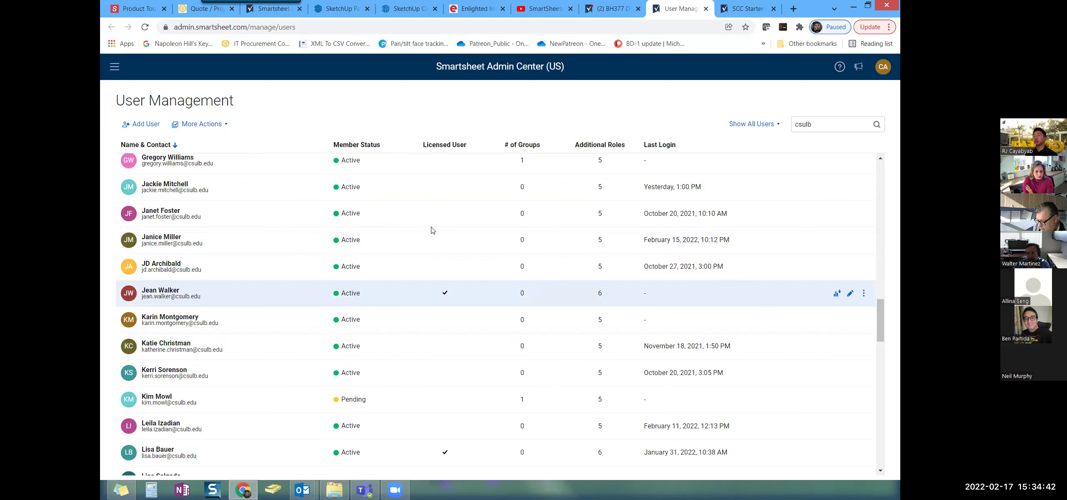
# - Open the Add User form, then close it without adding anyone
pyautogui.click(146, 124)
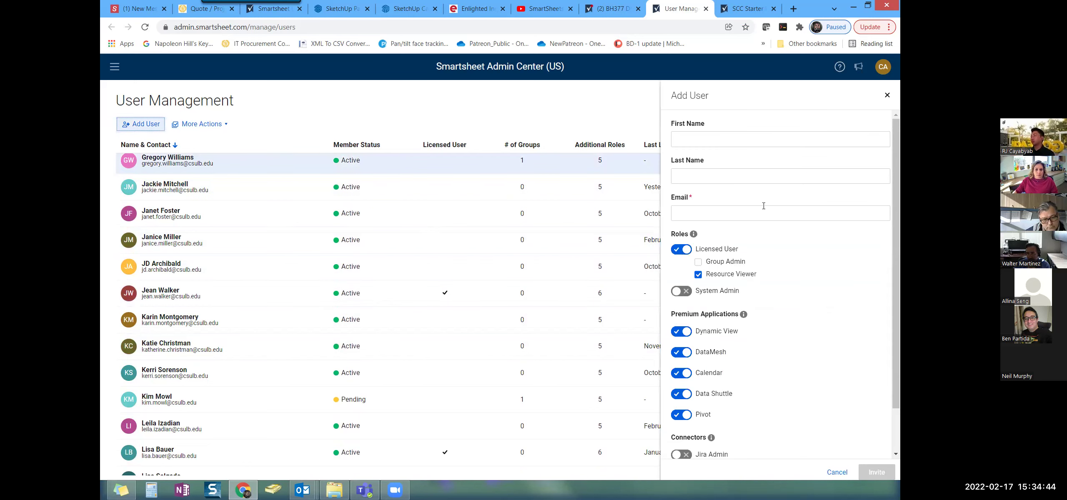
pyautogui.scroll(-1, 828, 181)
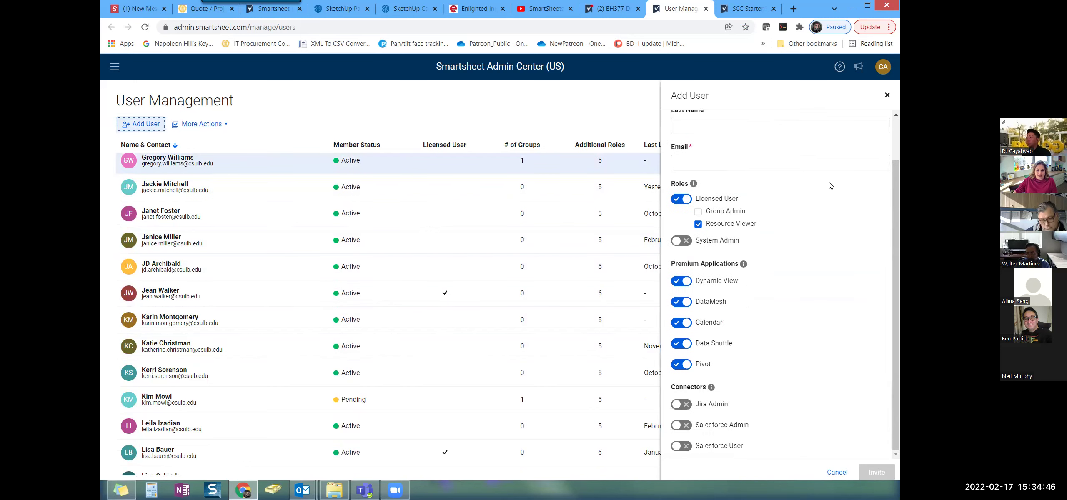
pyautogui.scroll(1, 838, 185)
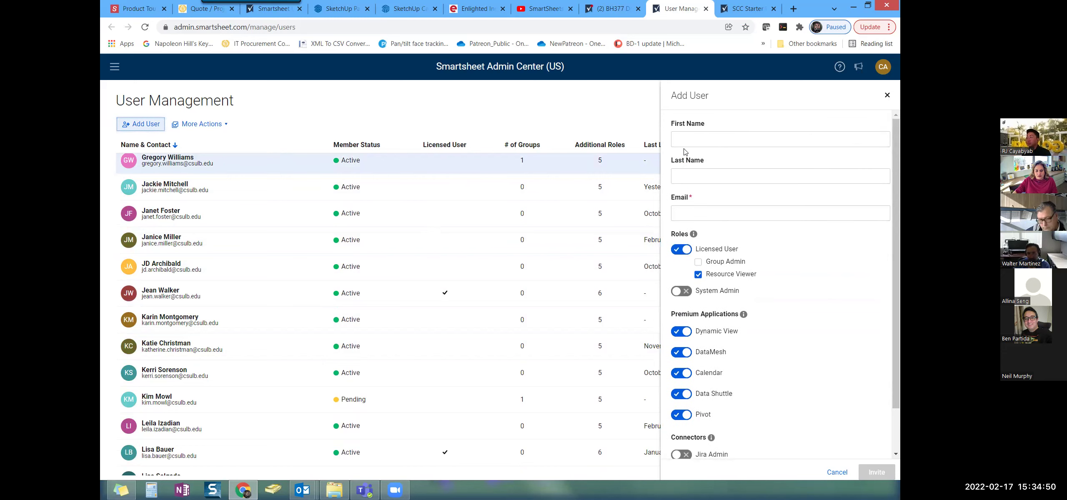
pyautogui.click(888, 96)
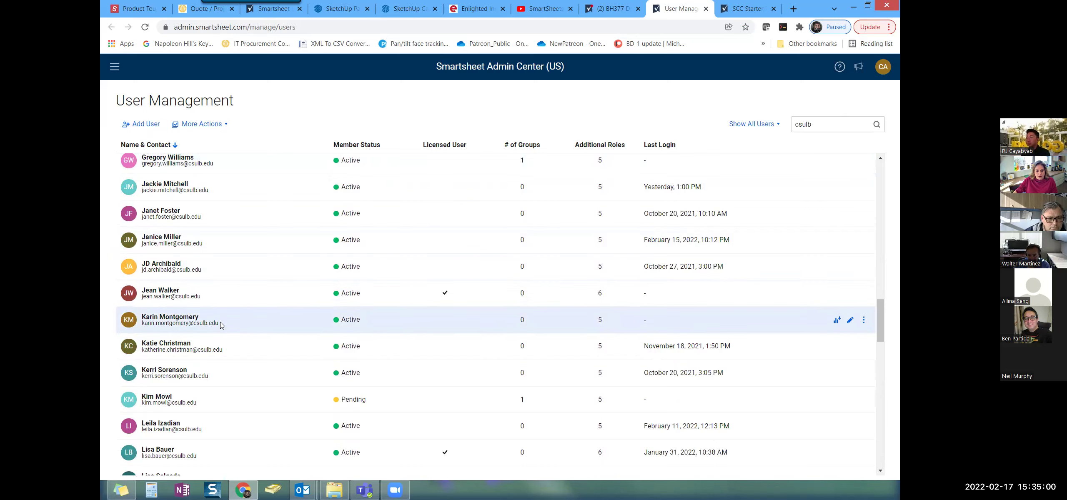
# - Scroll the csulb user list to check statuses, licences and additional roles
pyautogui.scroll(-3, 233, 296)
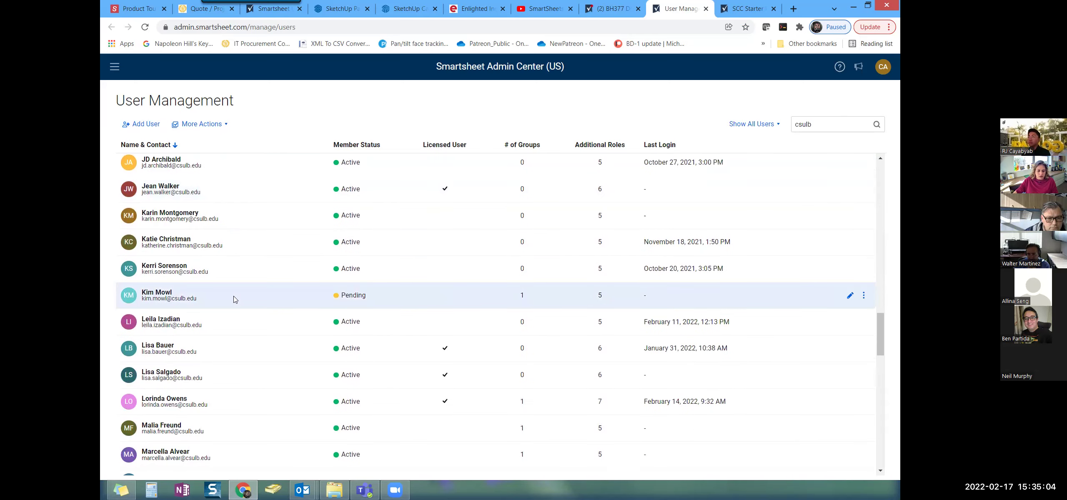
pyautogui.scroll(-1, 234, 296)
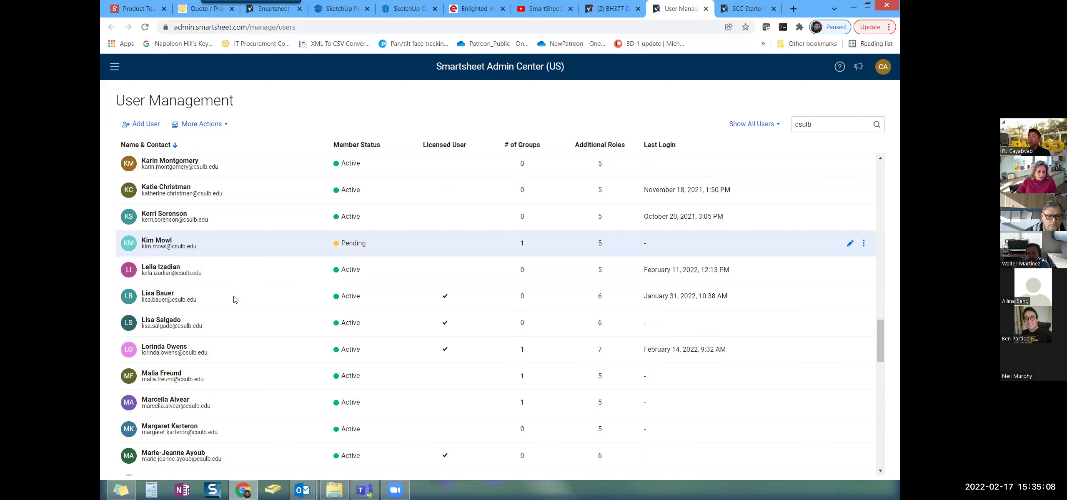
pyautogui.scroll(-2, 234, 299)
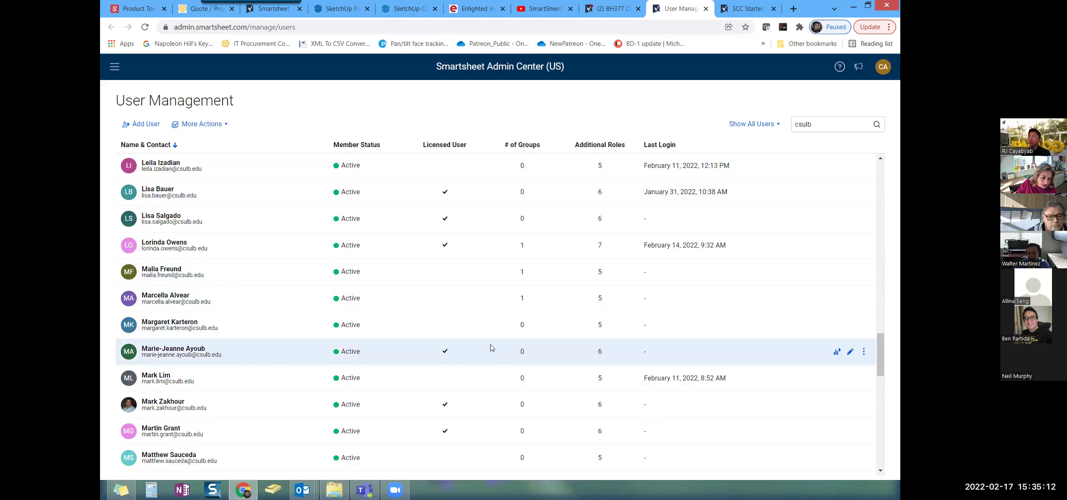
pyautogui.click(599, 248)
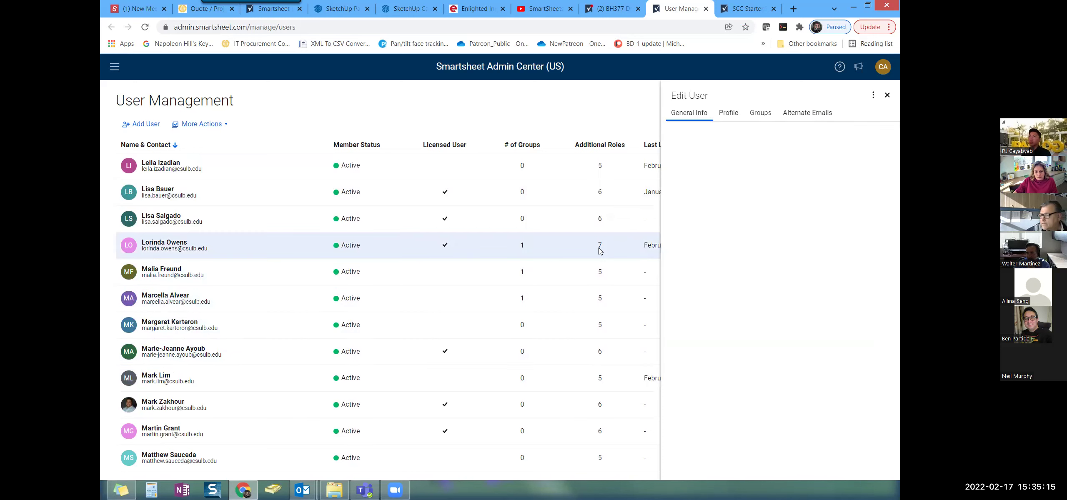
pyautogui.click(630, 98)
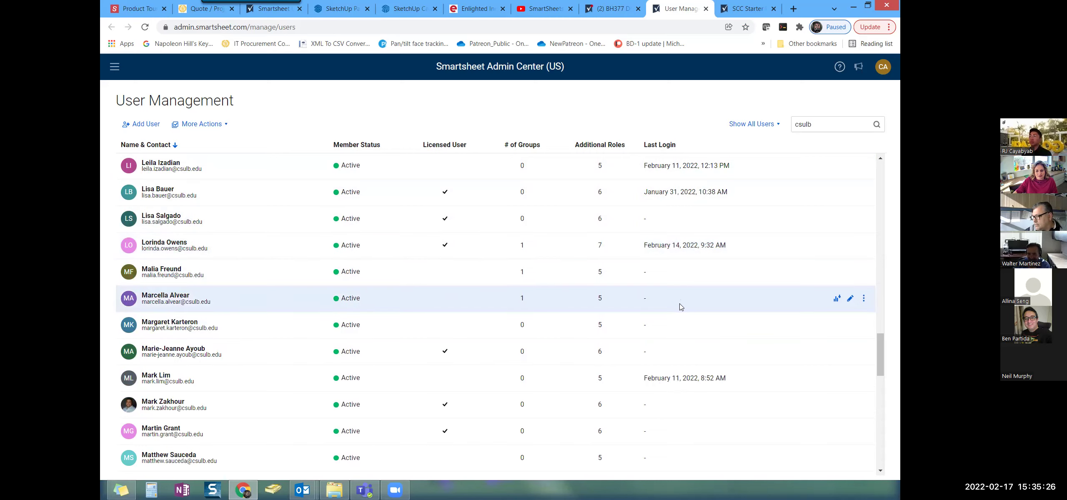
pyautogui.scroll(-1, 680, 307)
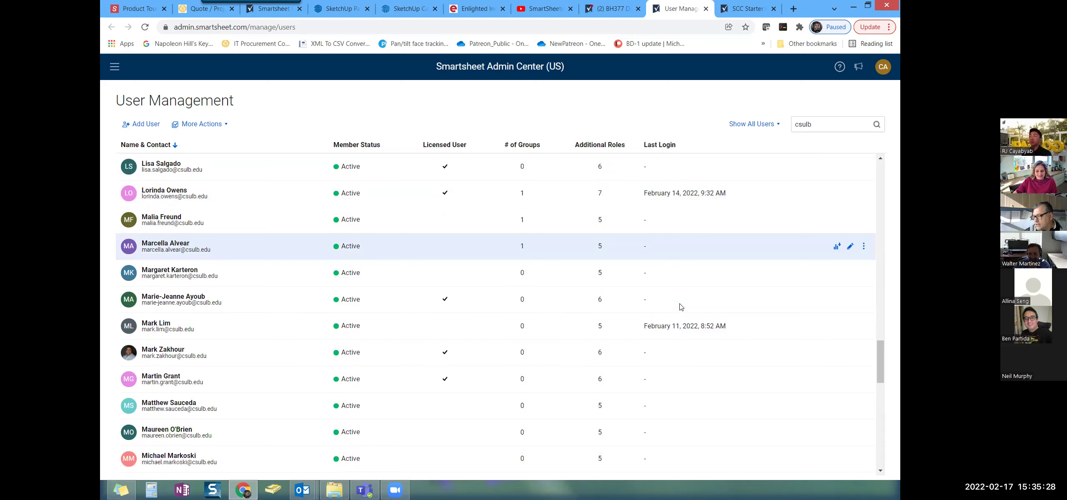
pyautogui.scroll(-1, 680, 307)
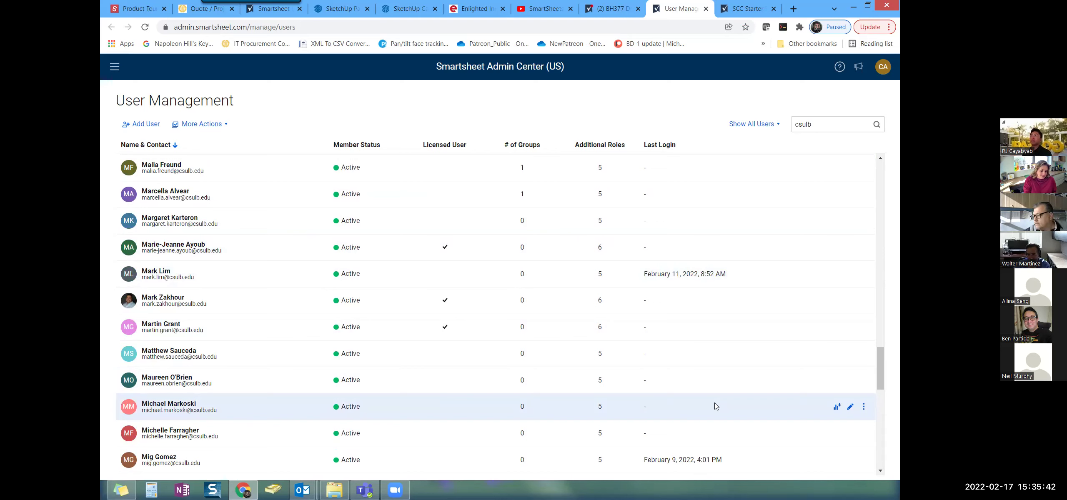
pyautogui.scroll(-1, 715, 406)
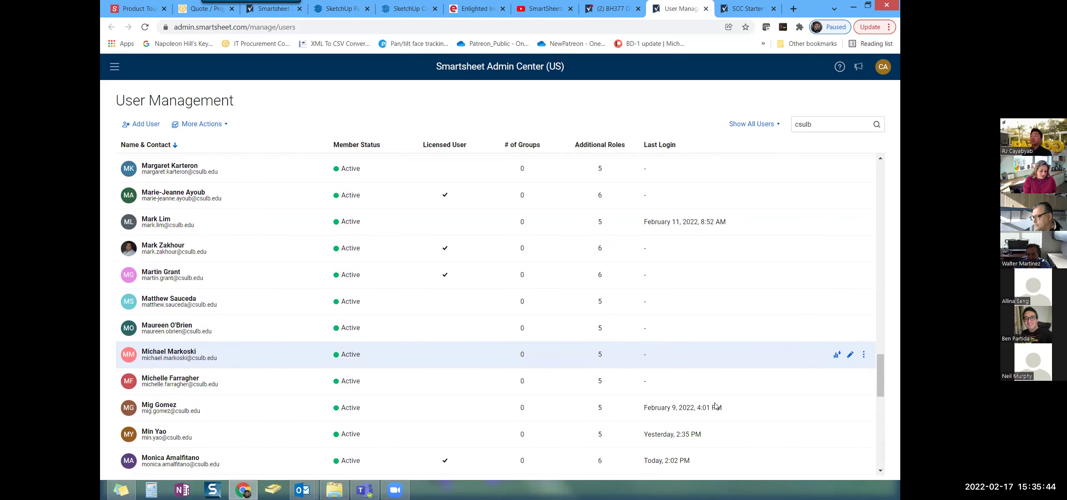
pyautogui.scroll(-1, 715, 406)
pyautogui.scroll(-1, 715, 403)
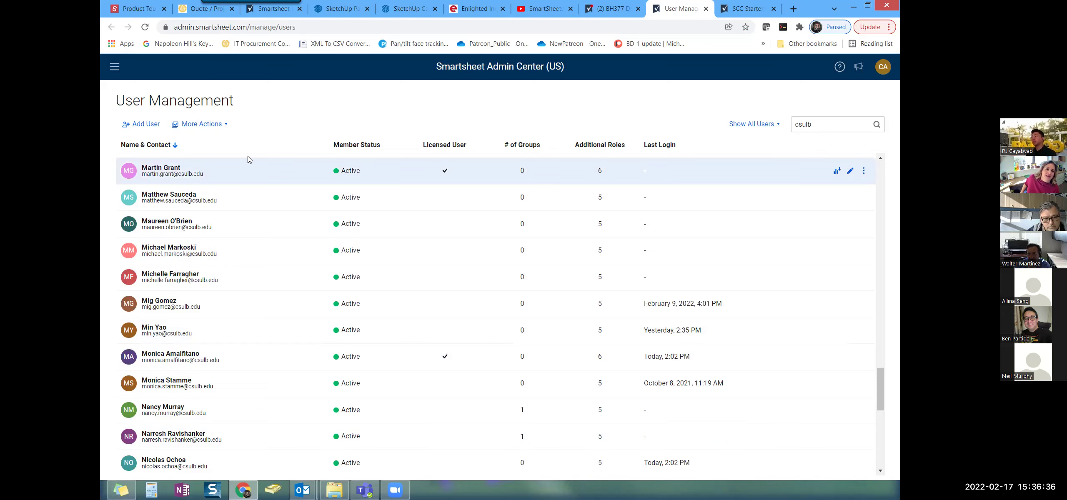
pyautogui.scroll(-3, 286, 345)
pyautogui.scroll(-1, 286, 346)
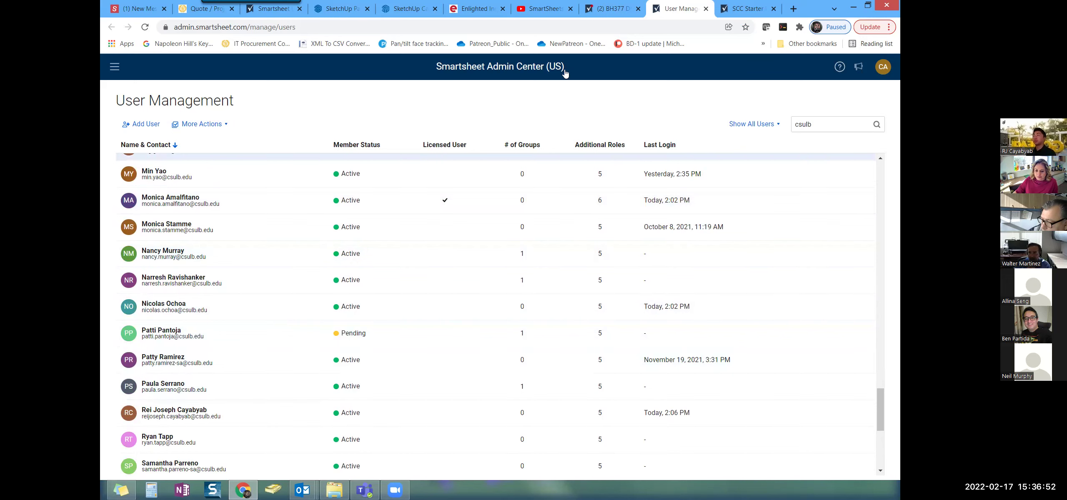
# - Go to the 'SmartSheets System Admin Coord 1' video tab and reopen the YouTube account menu
pyautogui.click(548, 12)
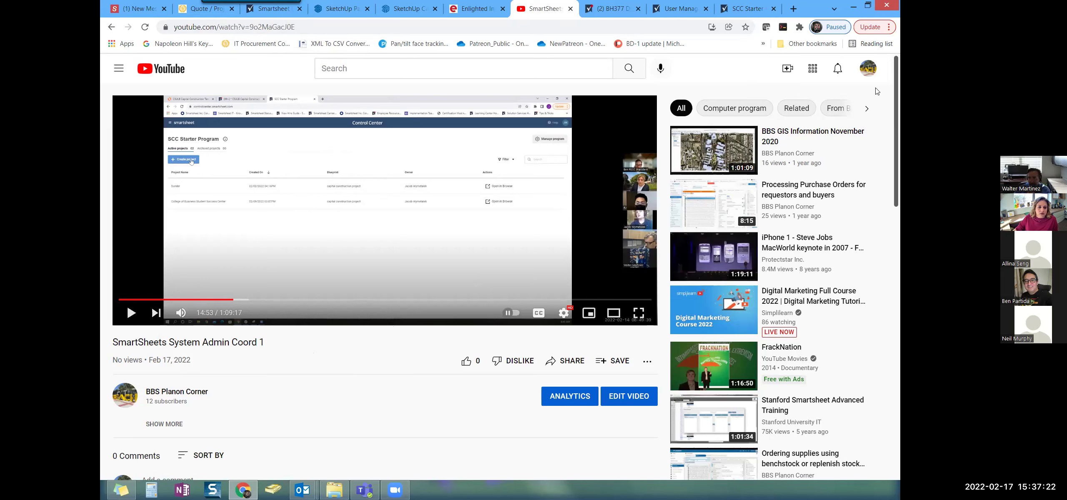
pyautogui.click(869, 71)
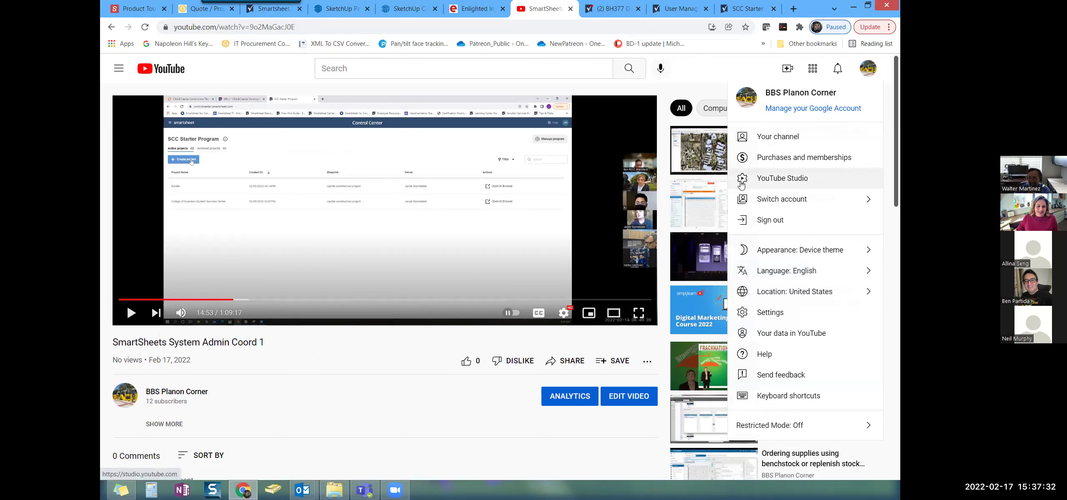
pyautogui.click(379, 369)
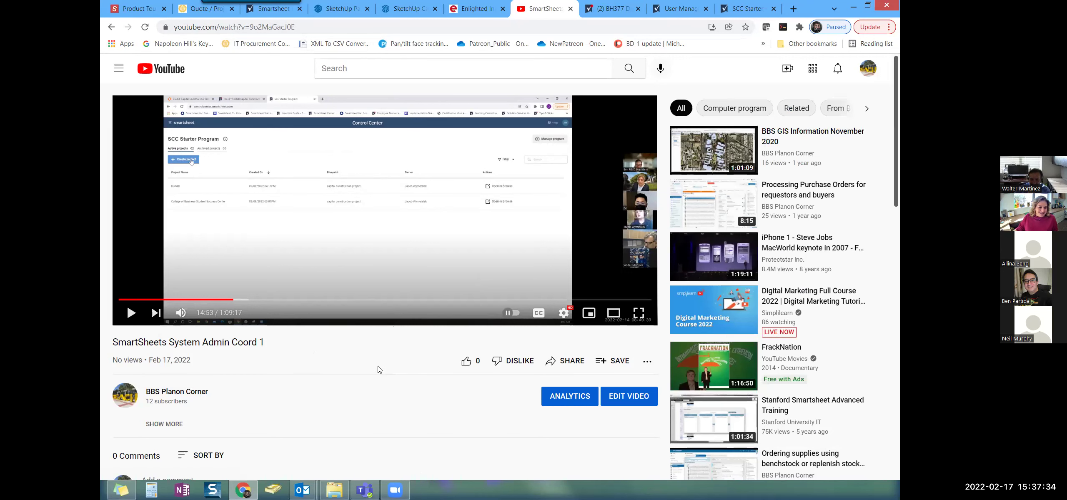
pyautogui.click(864, 68)
# - Go to the BBS Planon Corner channel and browse its uploaded videos
pyautogui.click(791, 142)
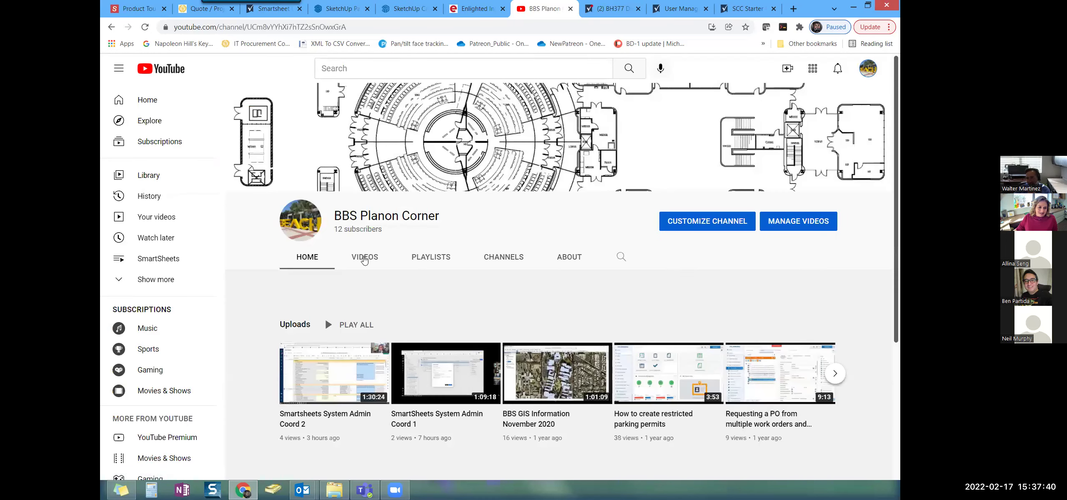
pyautogui.click(362, 257)
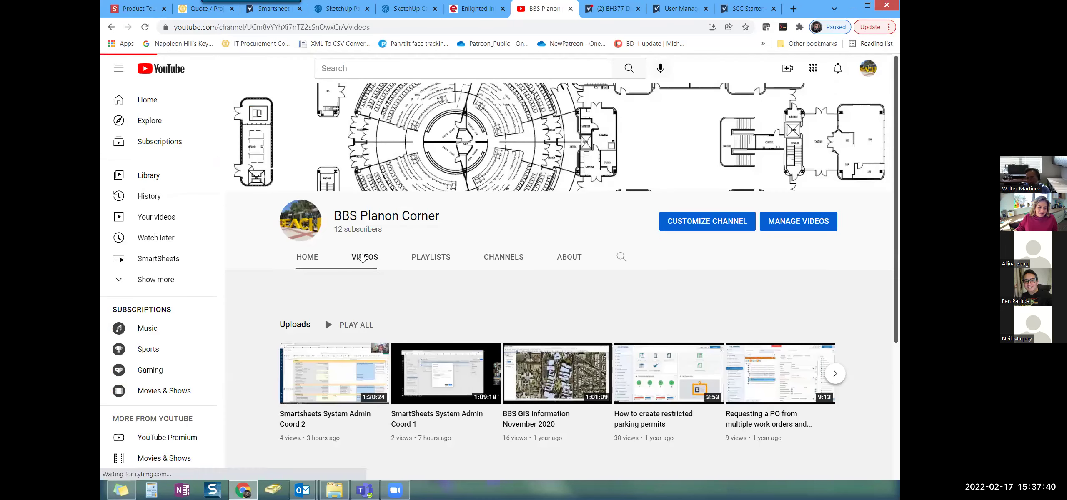
pyautogui.scroll(-4, 555, 330)
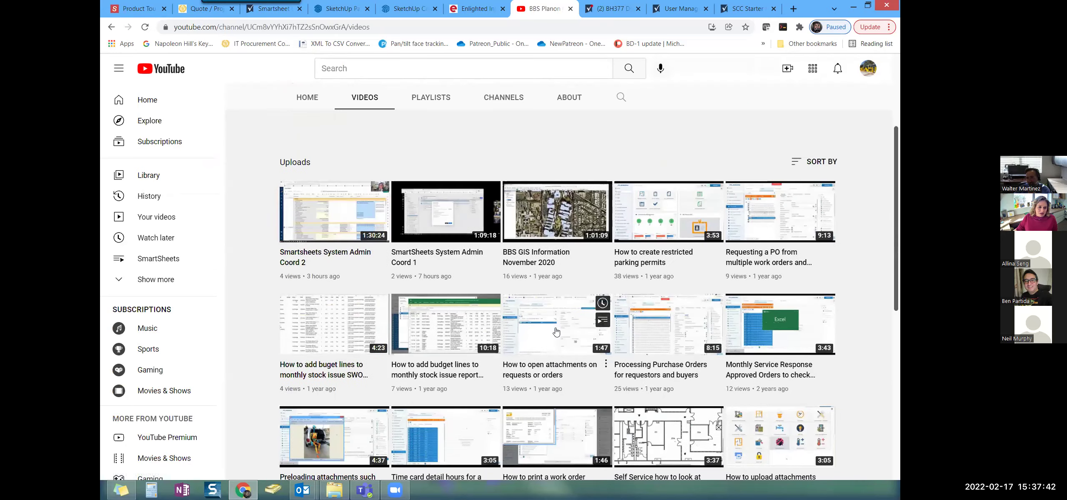
pyautogui.scroll(-9, 556, 331)
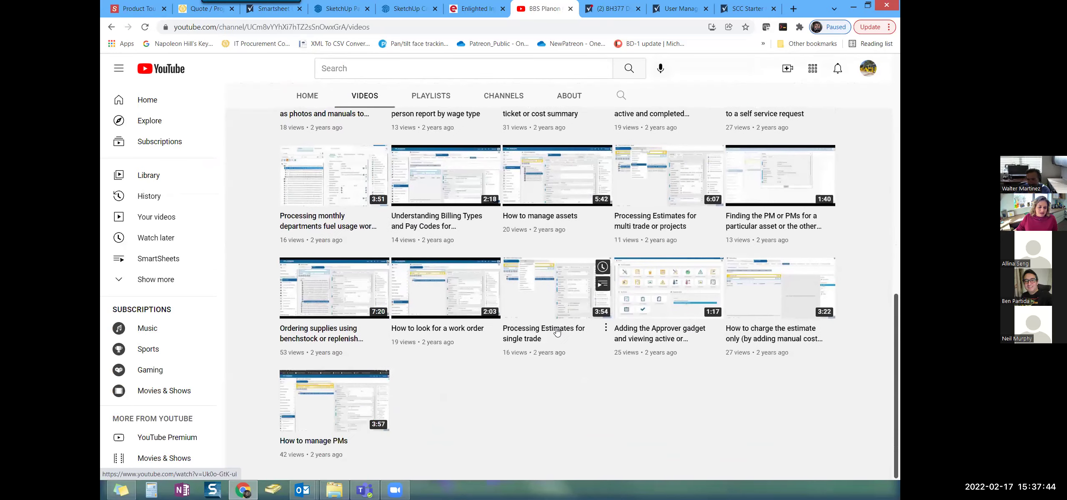
pyautogui.scroll(13, 557, 331)
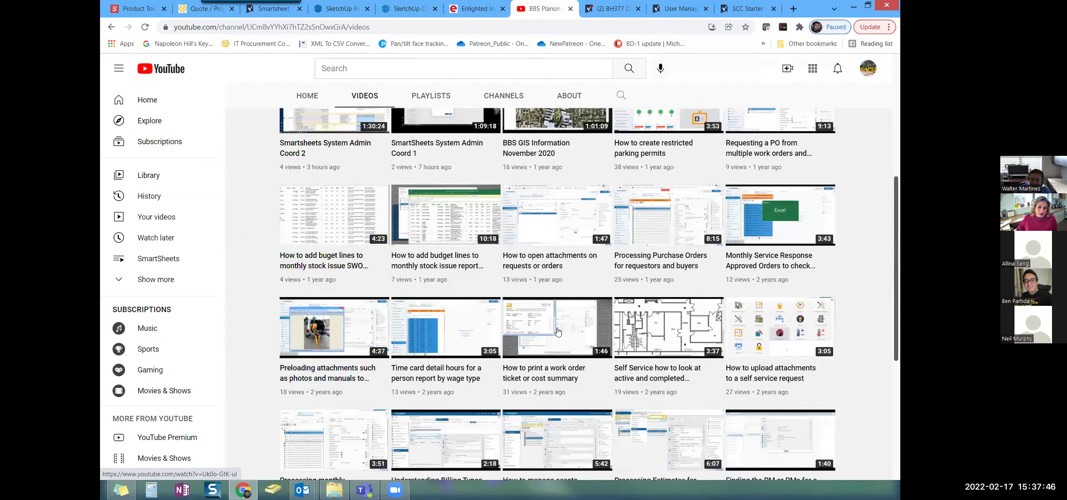
pyautogui.scroll(3, 556, 327)
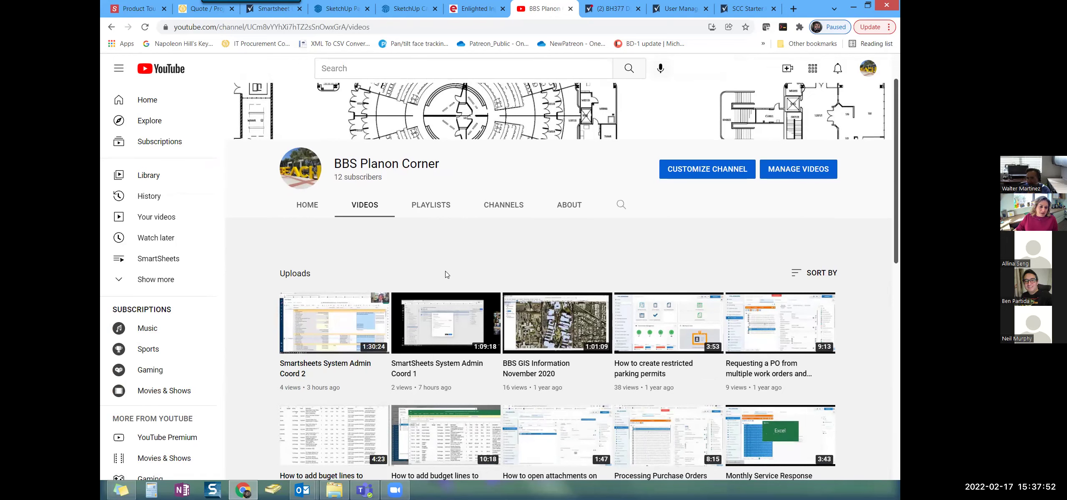
pyautogui.scroll(-2, 445, 272)
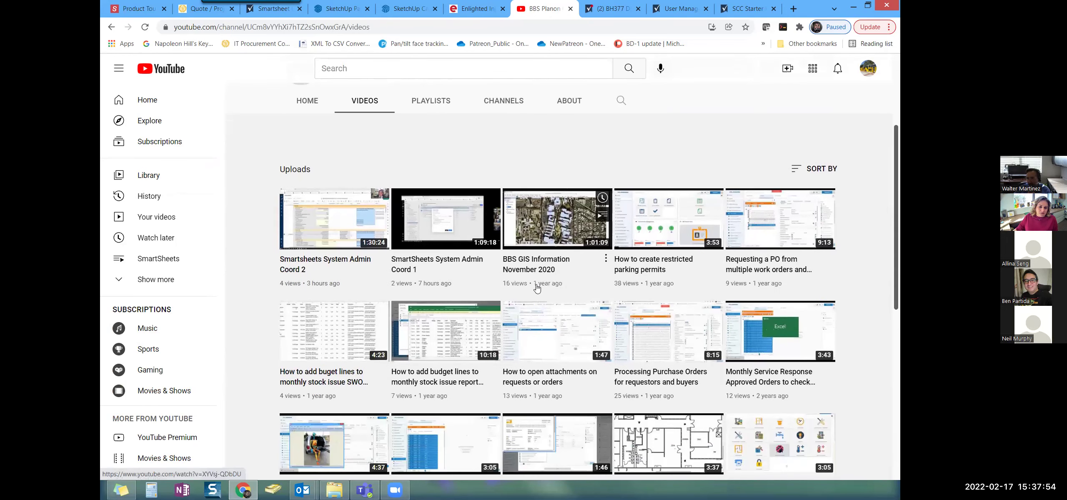
pyautogui.scroll(-1, 540, 295)
pyautogui.scroll(-1, 540, 295)
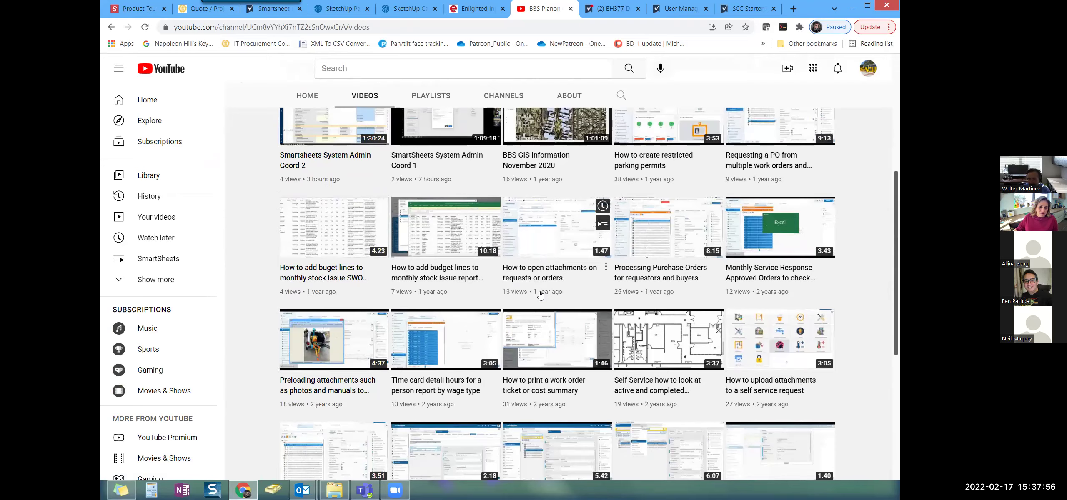
pyautogui.scroll(-1, 540, 295)
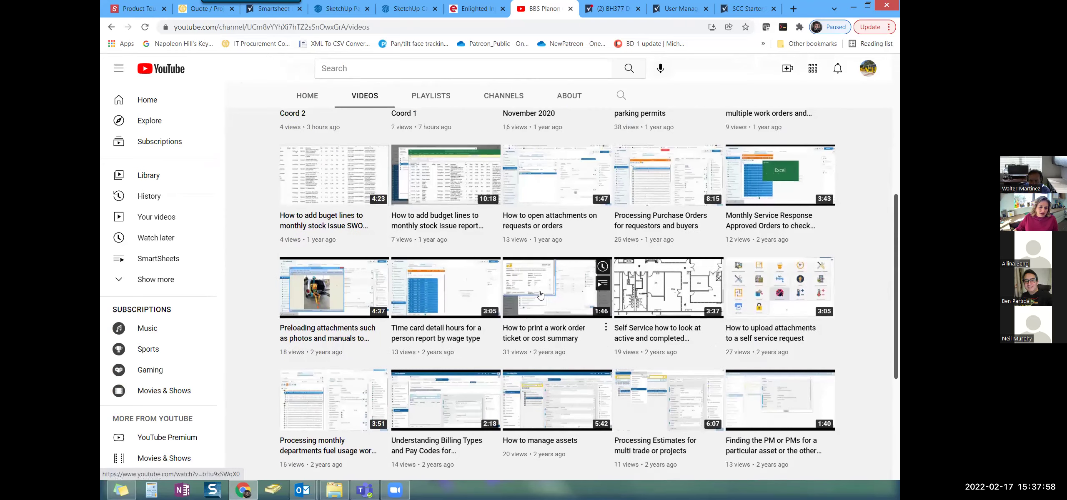
pyautogui.scroll(6, 540, 295)
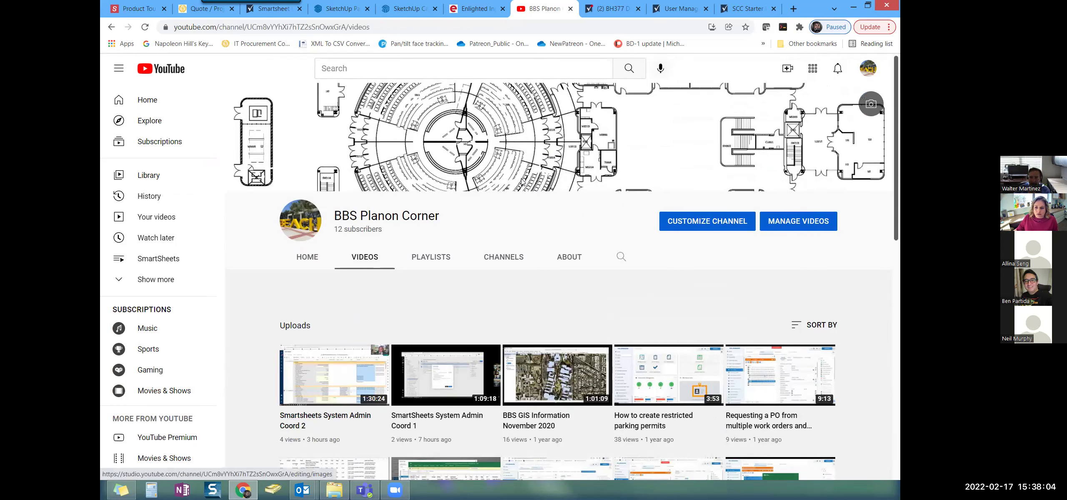
# - Play the channel's SmartSheets playlist, starting with 'Smartsheets System Admin Coord 2'
pyautogui.click(433, 261)
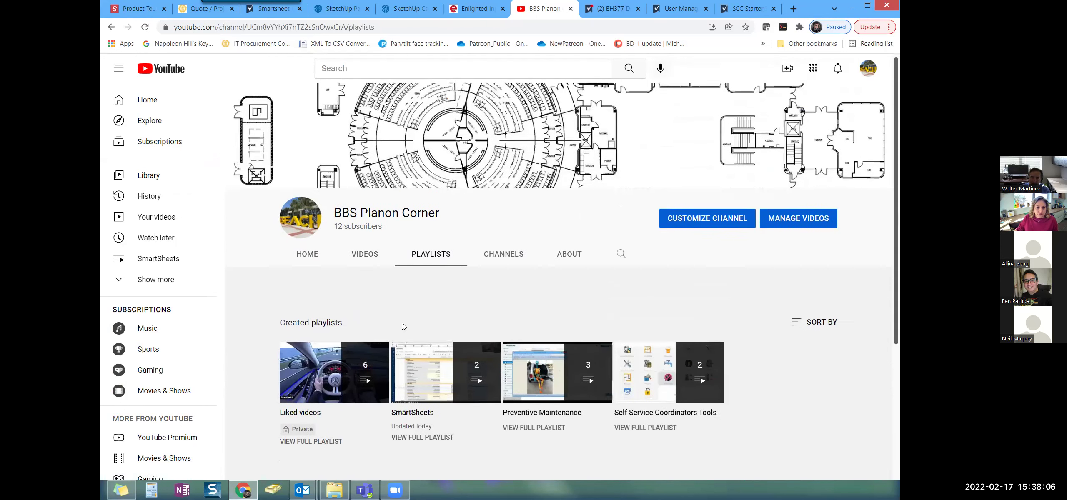
pyautogui.scroll(-1, 406, 341)
pyautogui.click(410, 365)
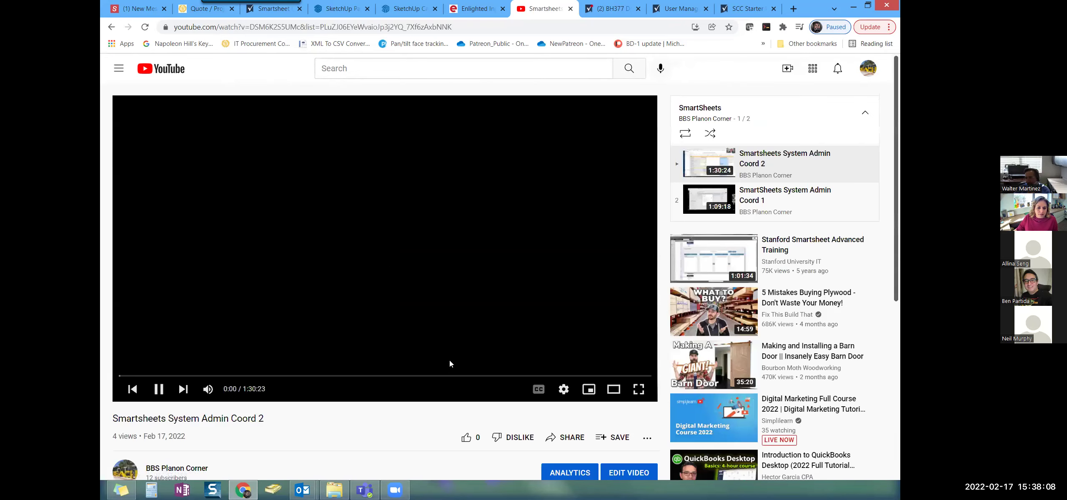